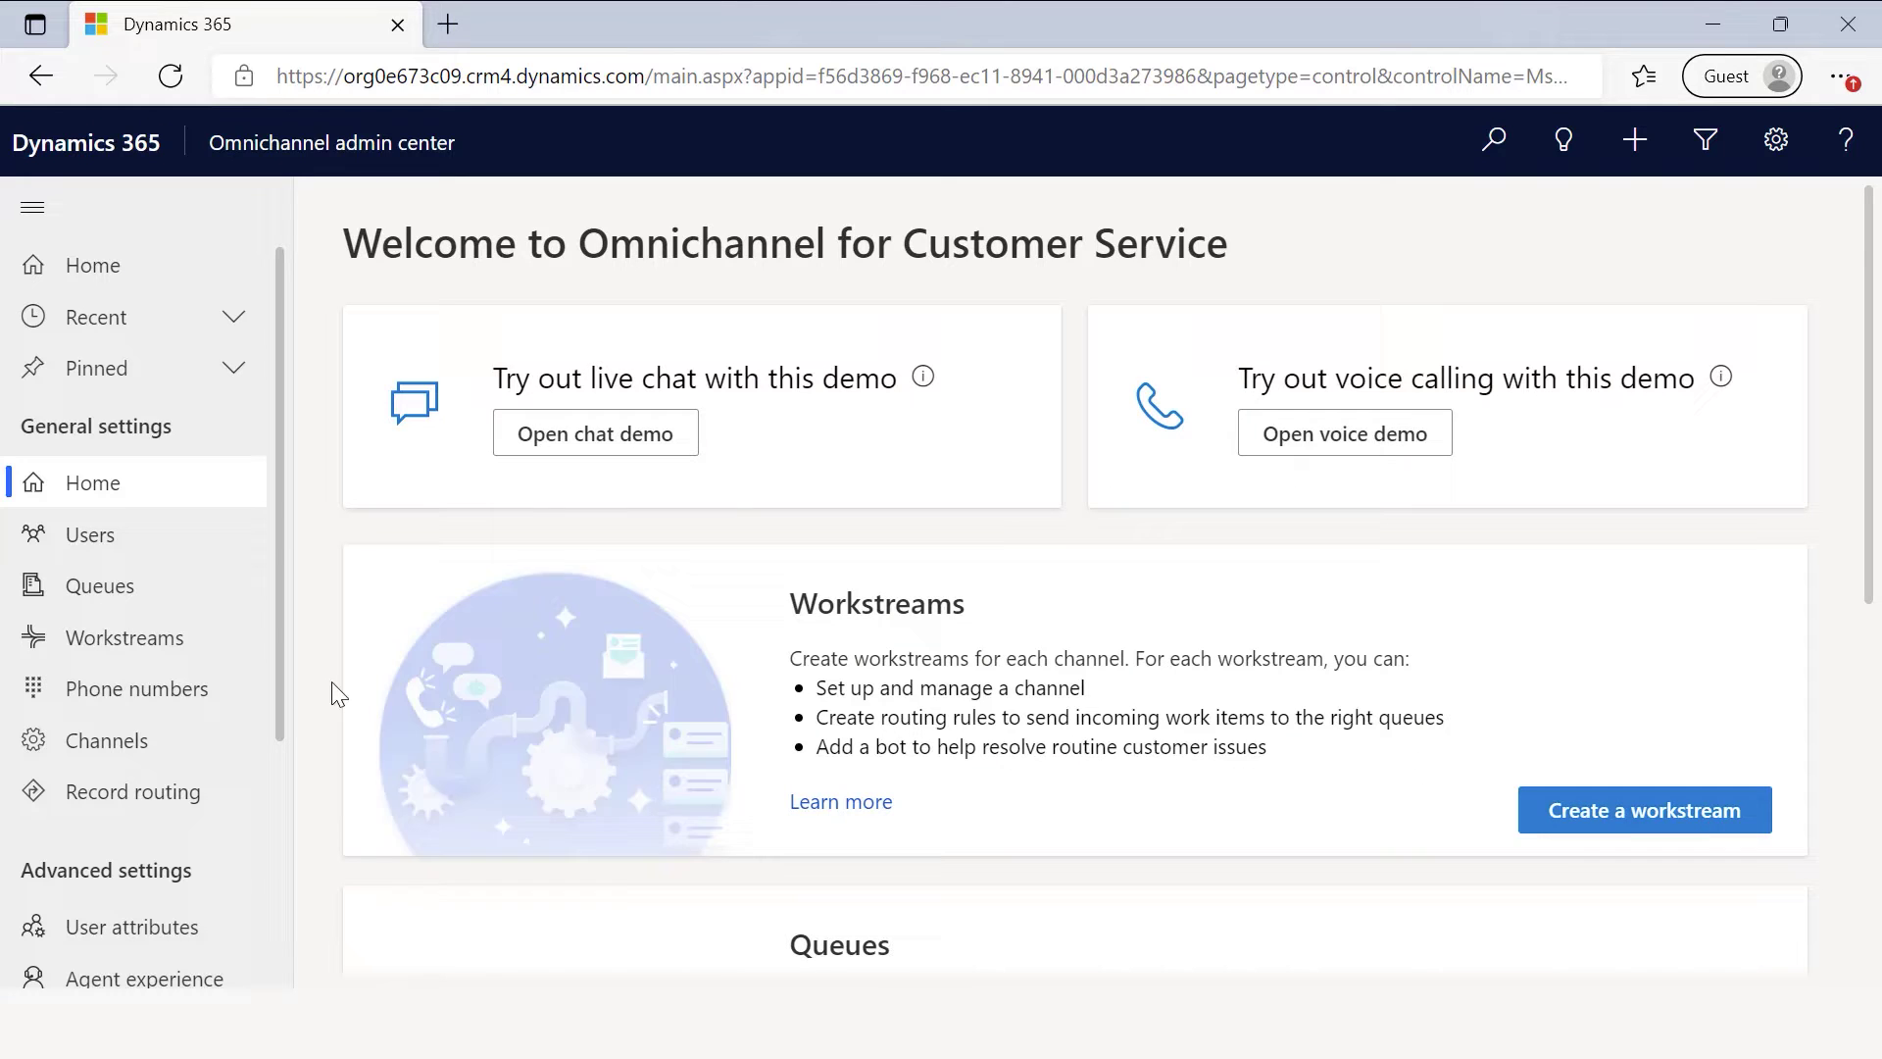
Go to User attributes and manage the Intelligent skill finder models.
{"action": "scroll", "coordinate": [235, 685], "scroll_direction": "down", "scroll_amount": 3}
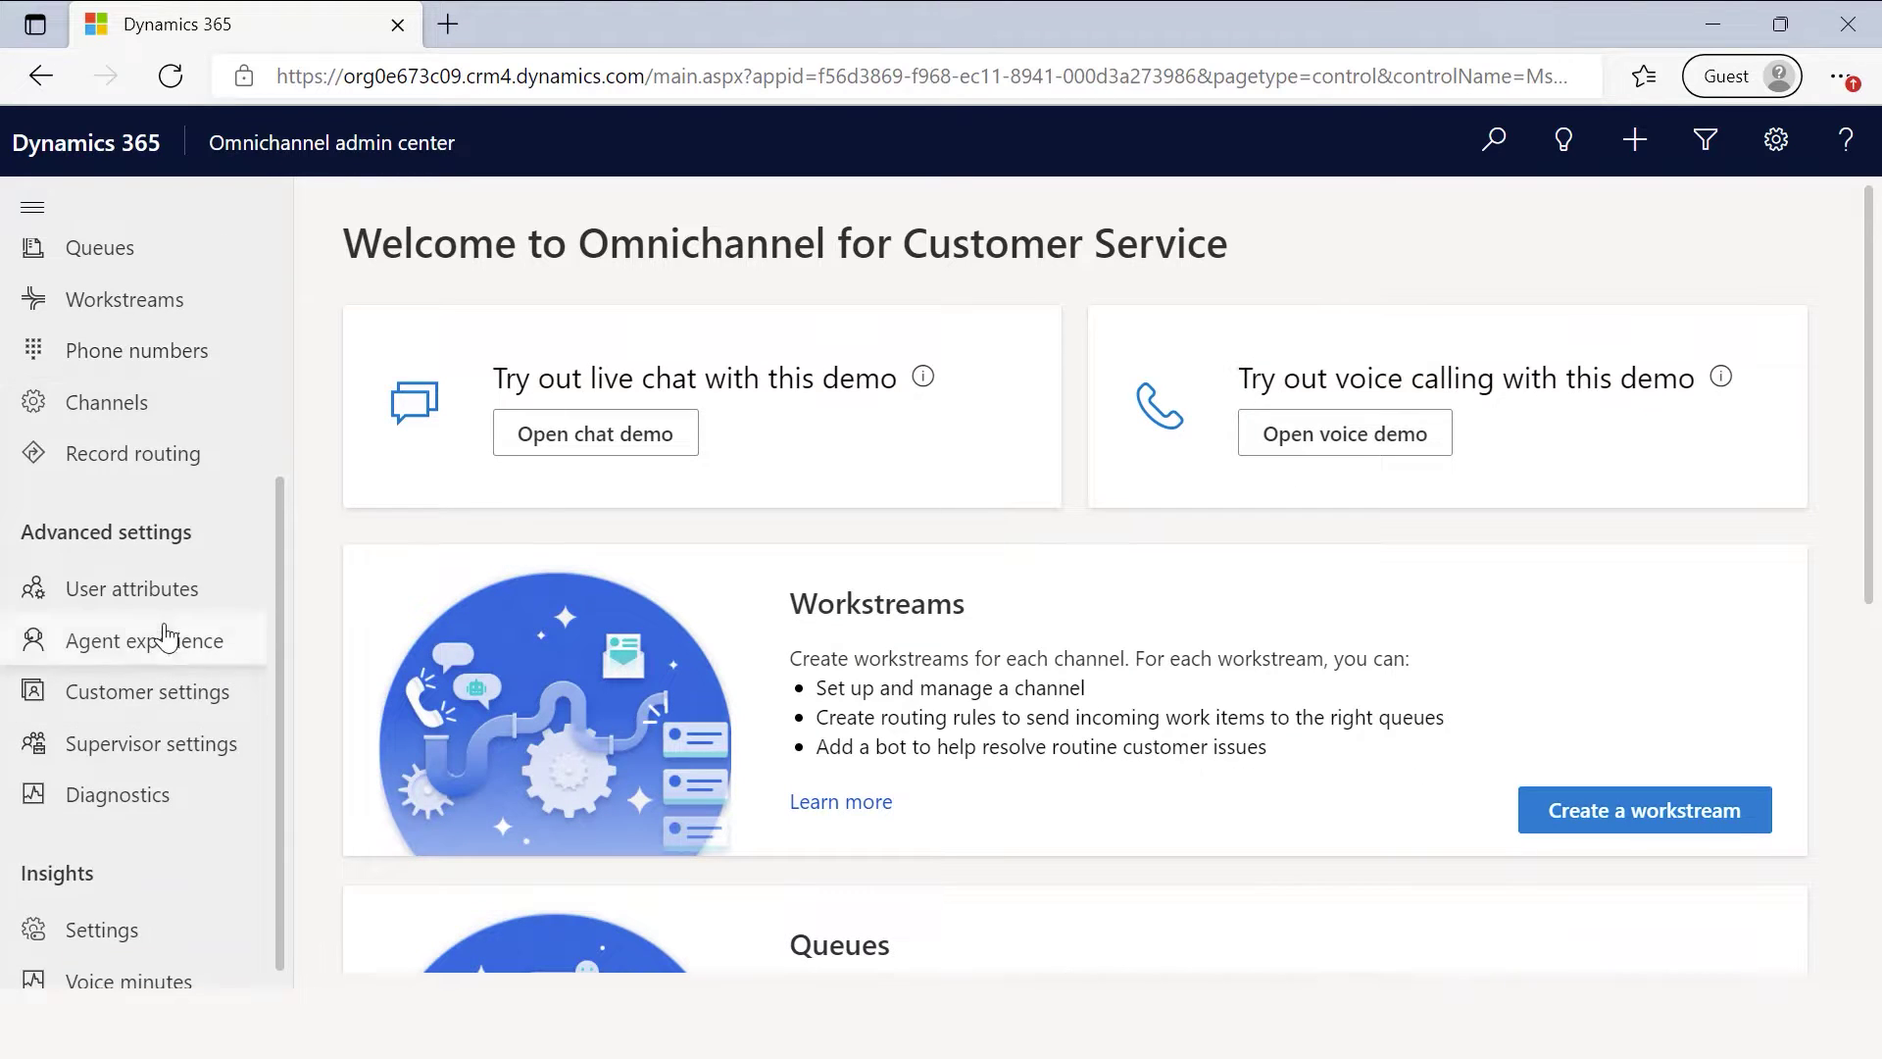
{"action": "left_click", "coordinate": [160, 610]}
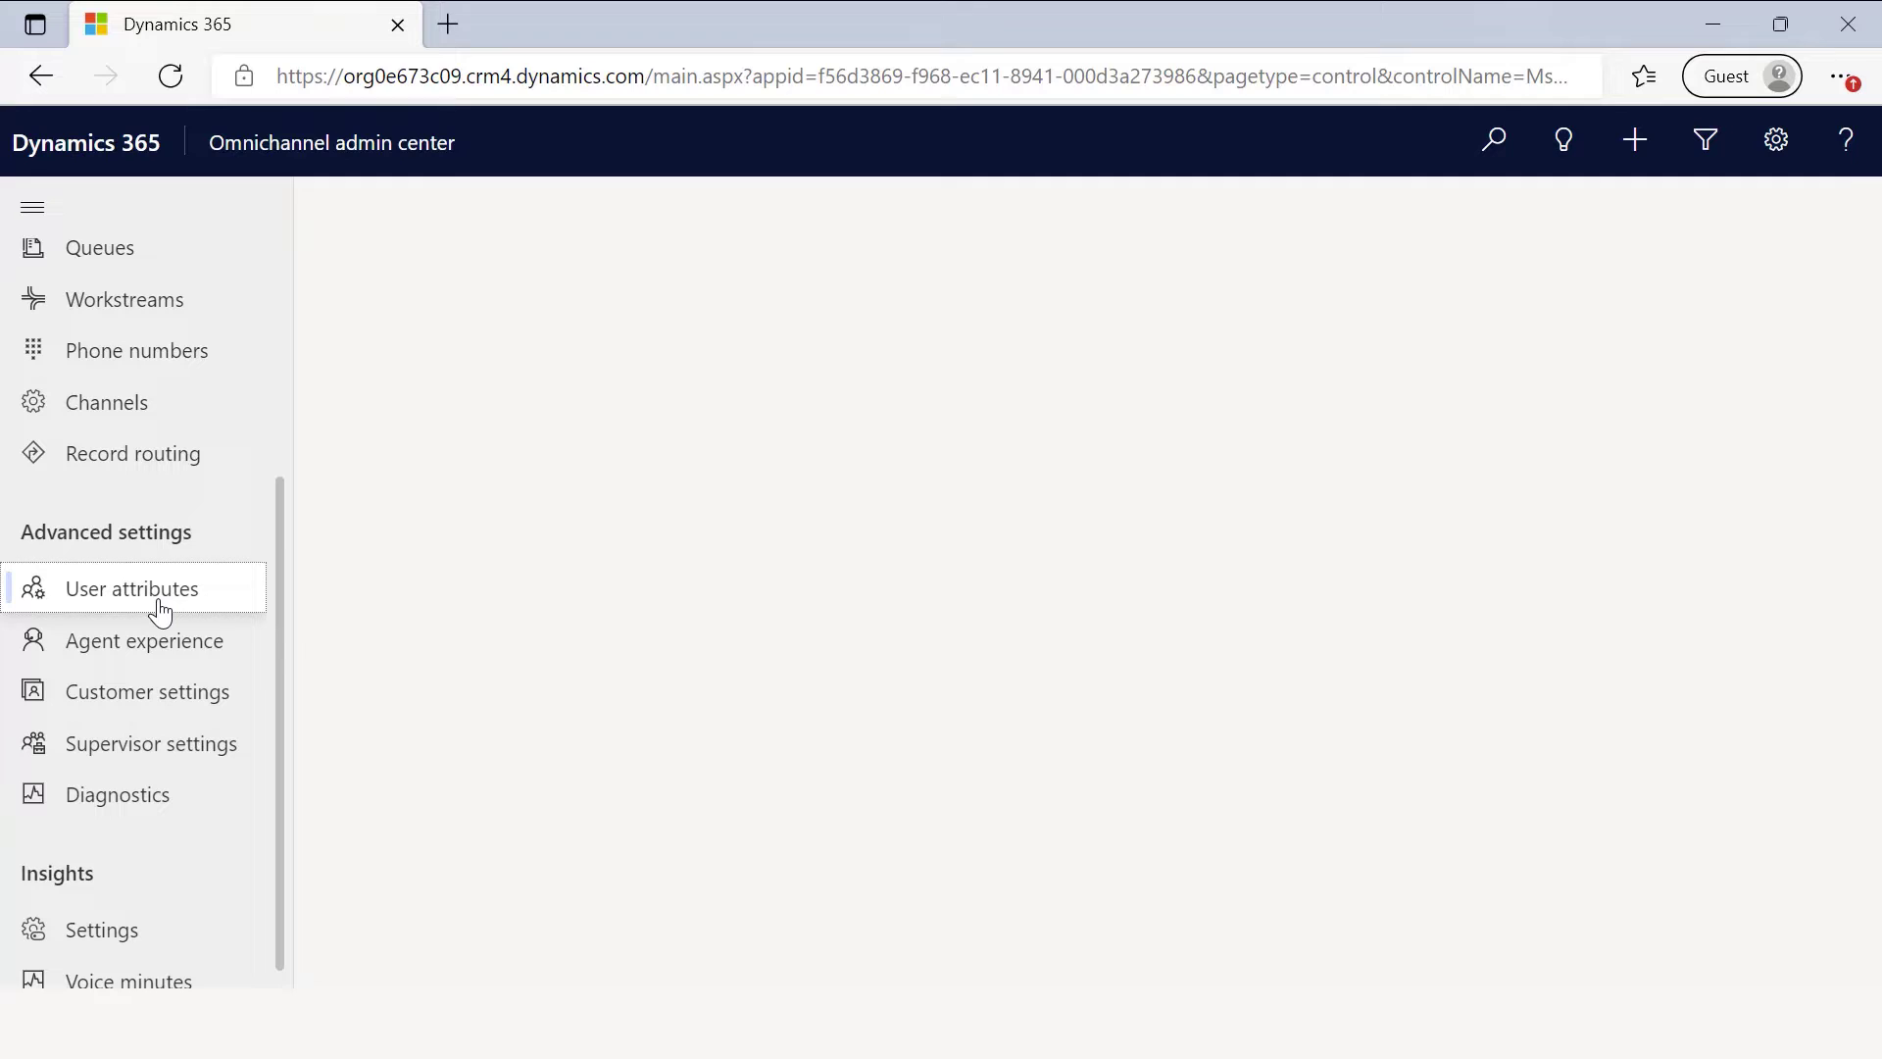
{"action": "scroll", "coordinate": [688, 787], "scroll_direction": "down", "scroll_amount": 1}
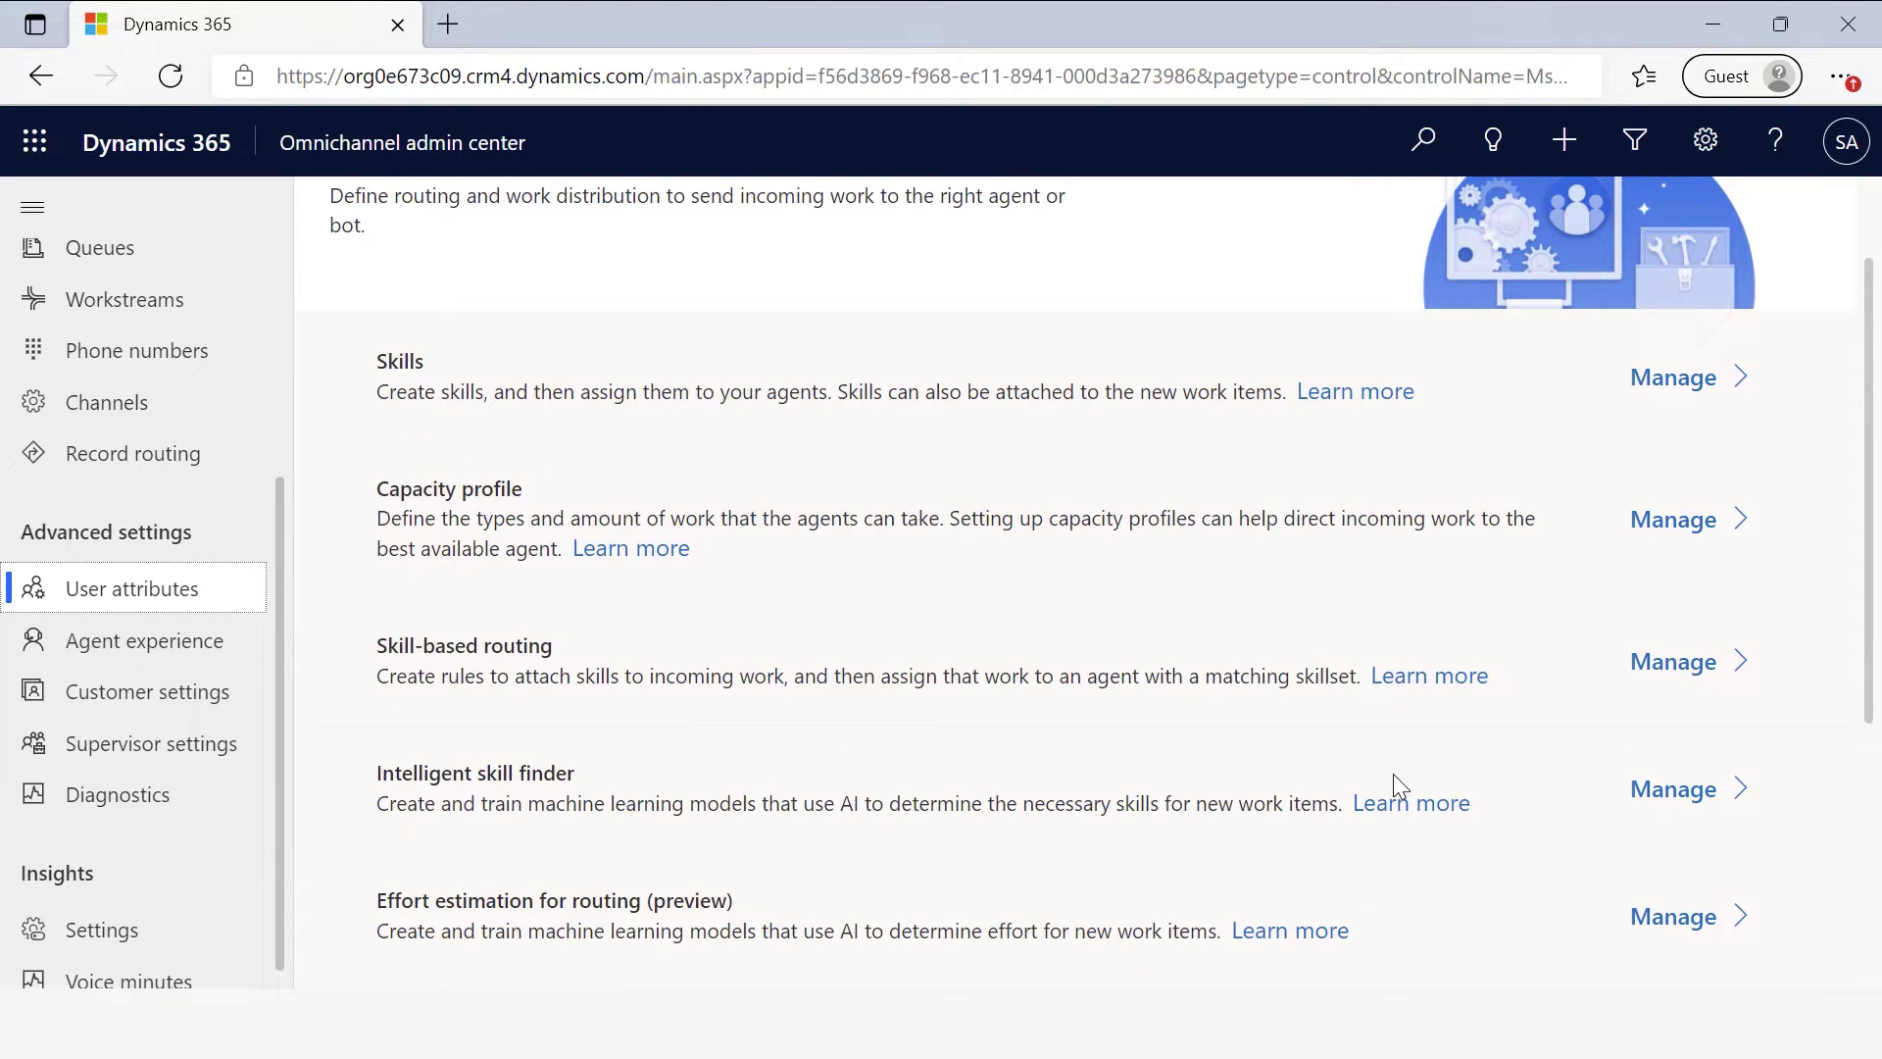
{"action": "left_click", "coordinate": [1663, 798]}
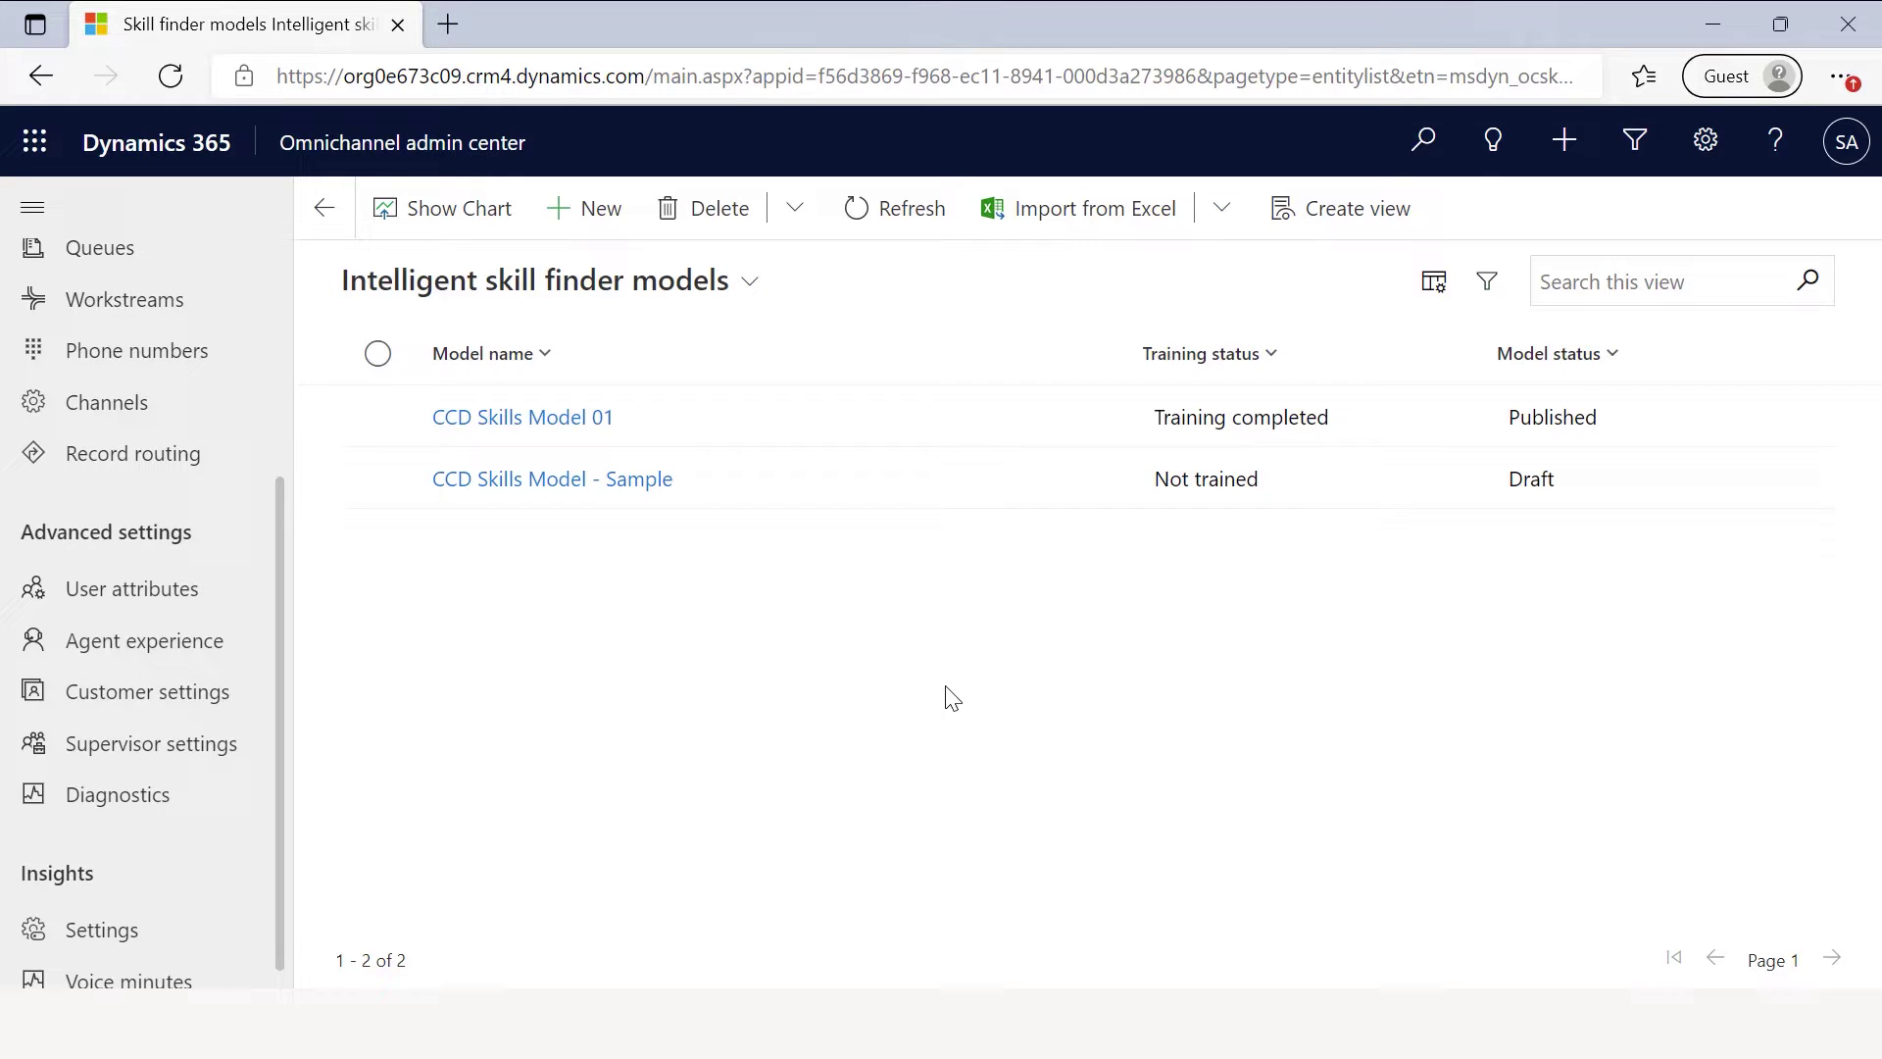
Create a new skill finder model named 'CCD Skills Model 02' and save it.
{"action": "left_click", "coordinate": [615, 210]}
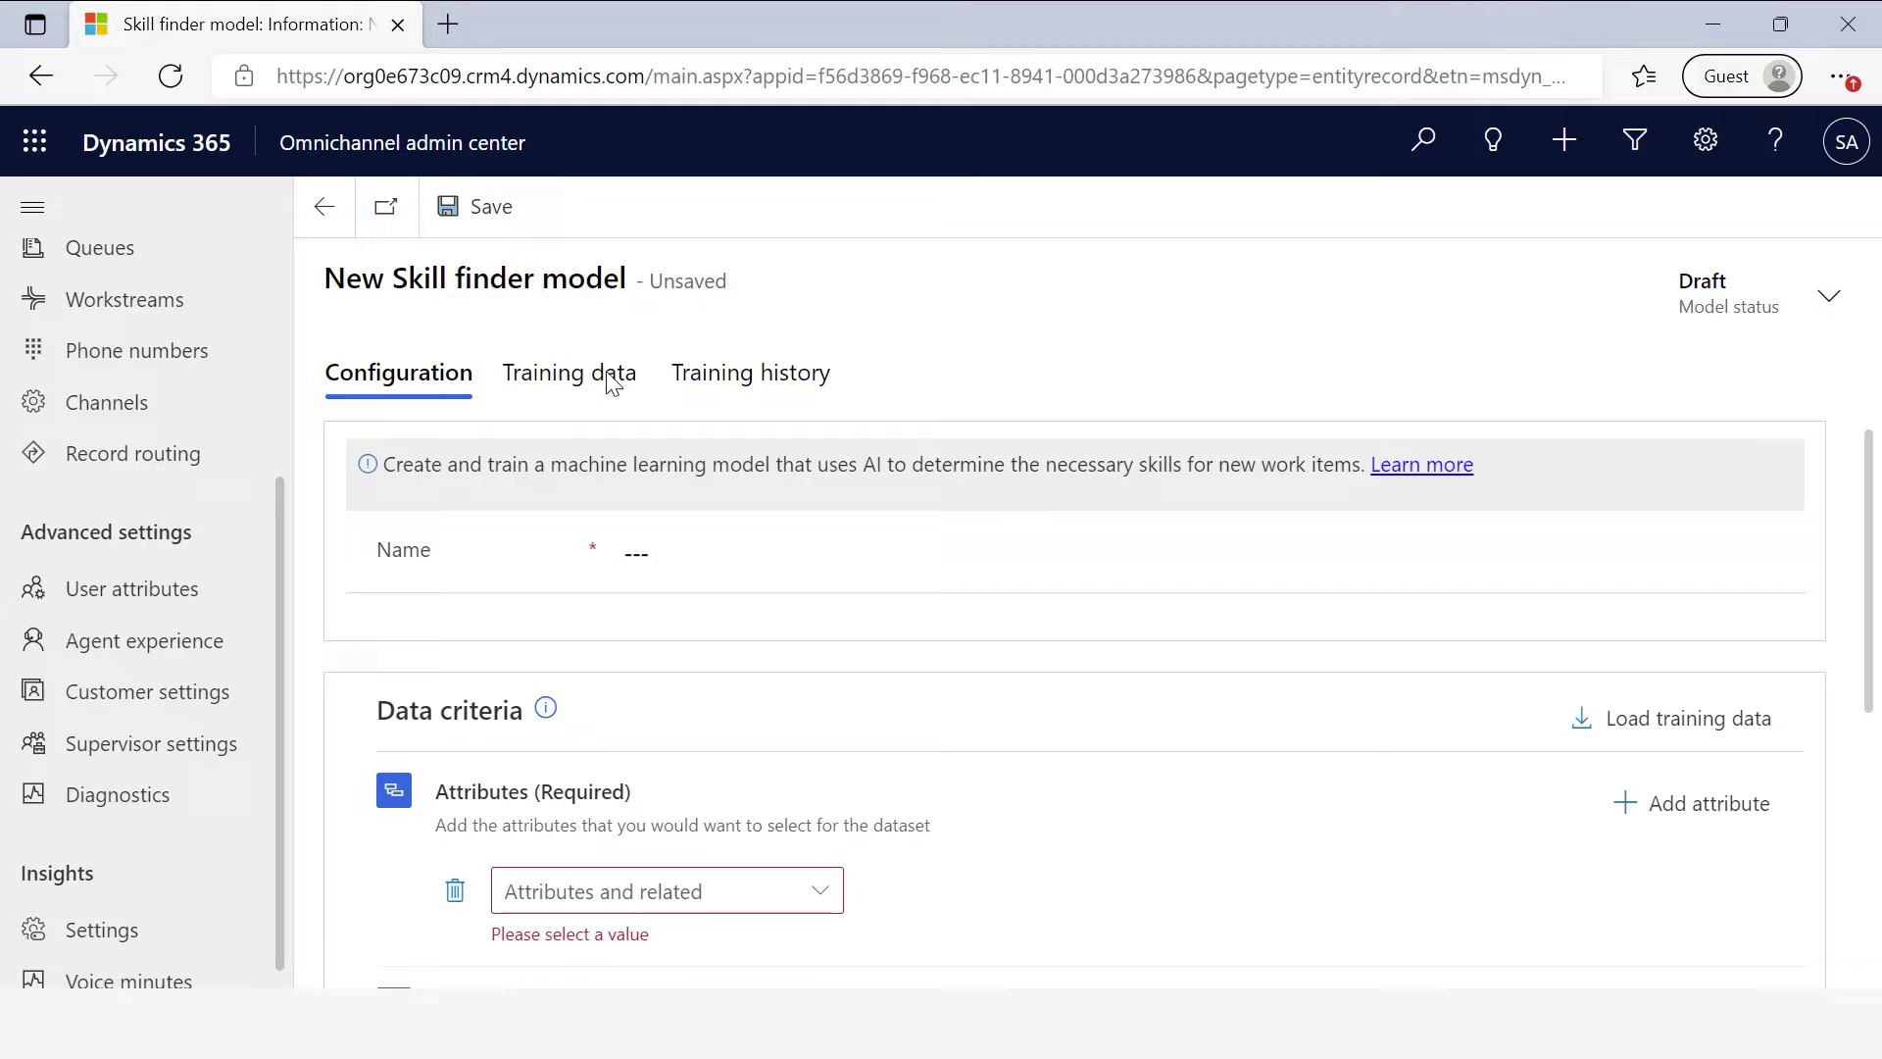
{"action": "left_click", "coordinate": [632, 549]}
{"action": "type", "text": "CCD Skills Model 02"}
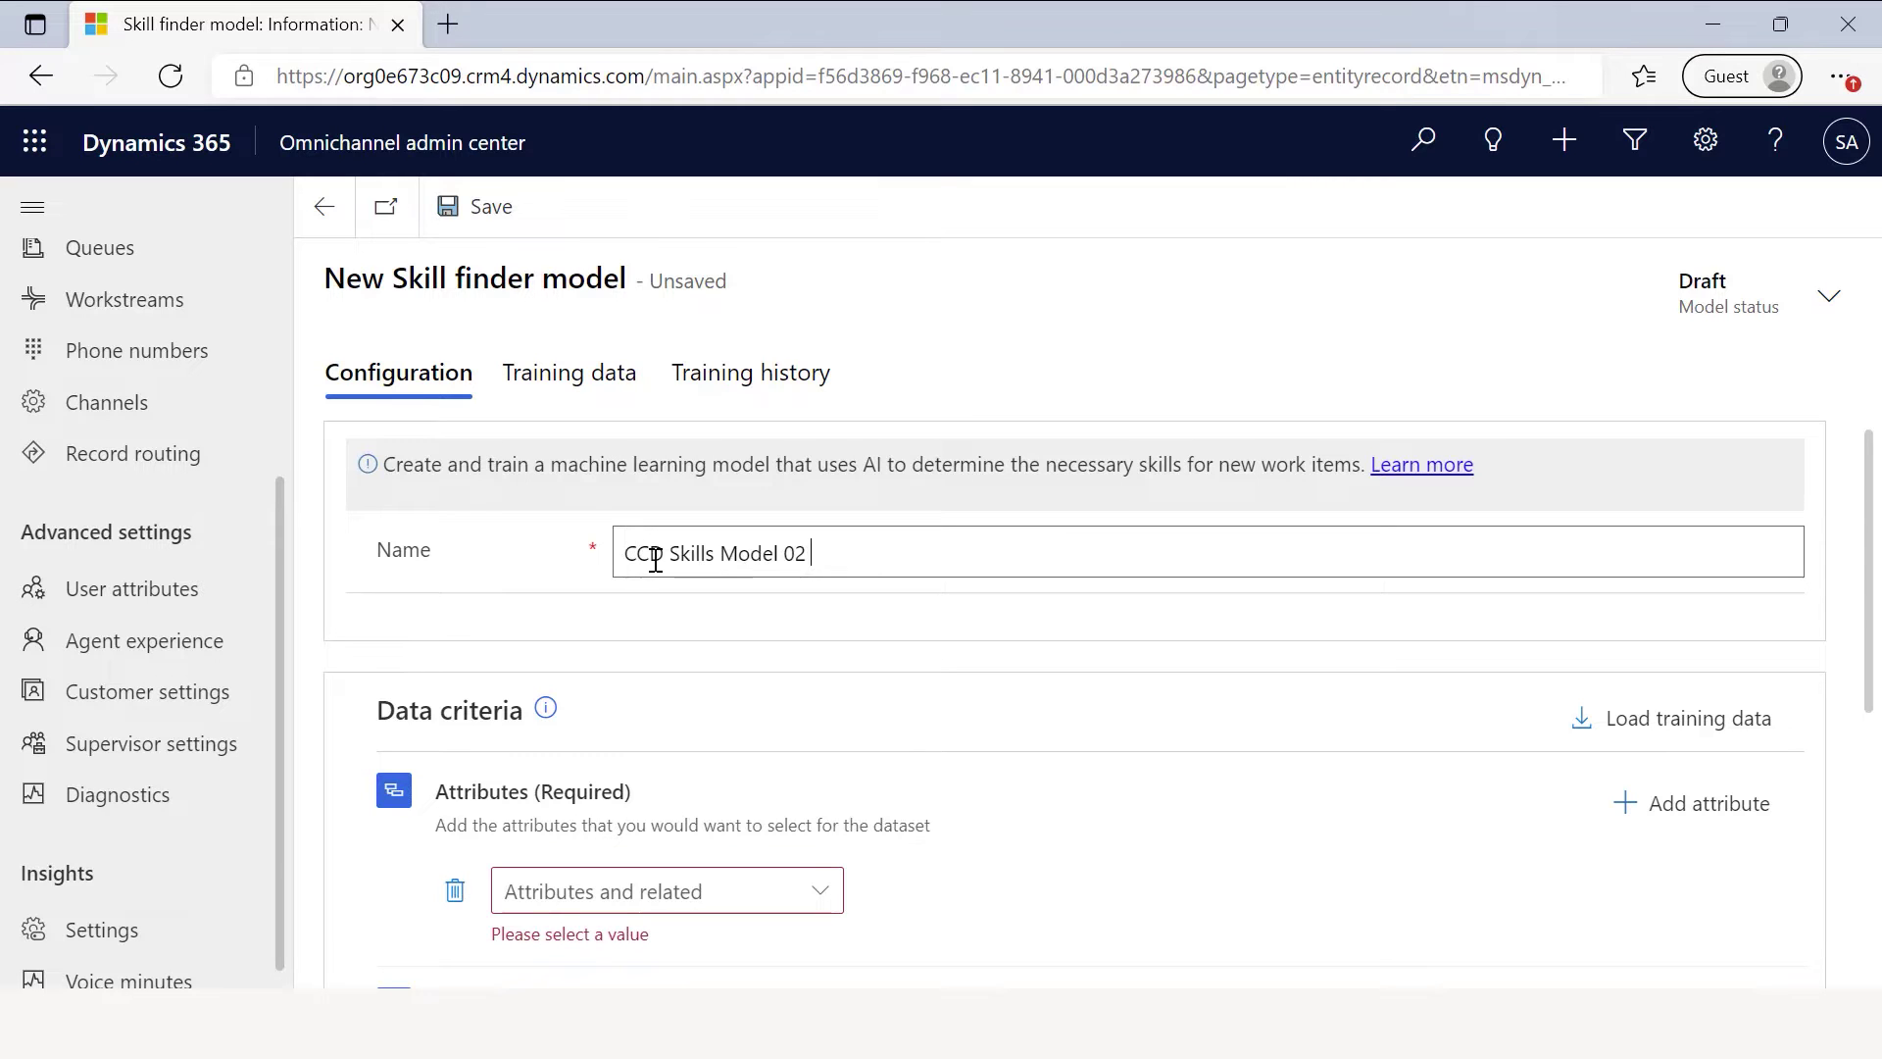
{"action": "left_click", "coordinate": [493, 239]}
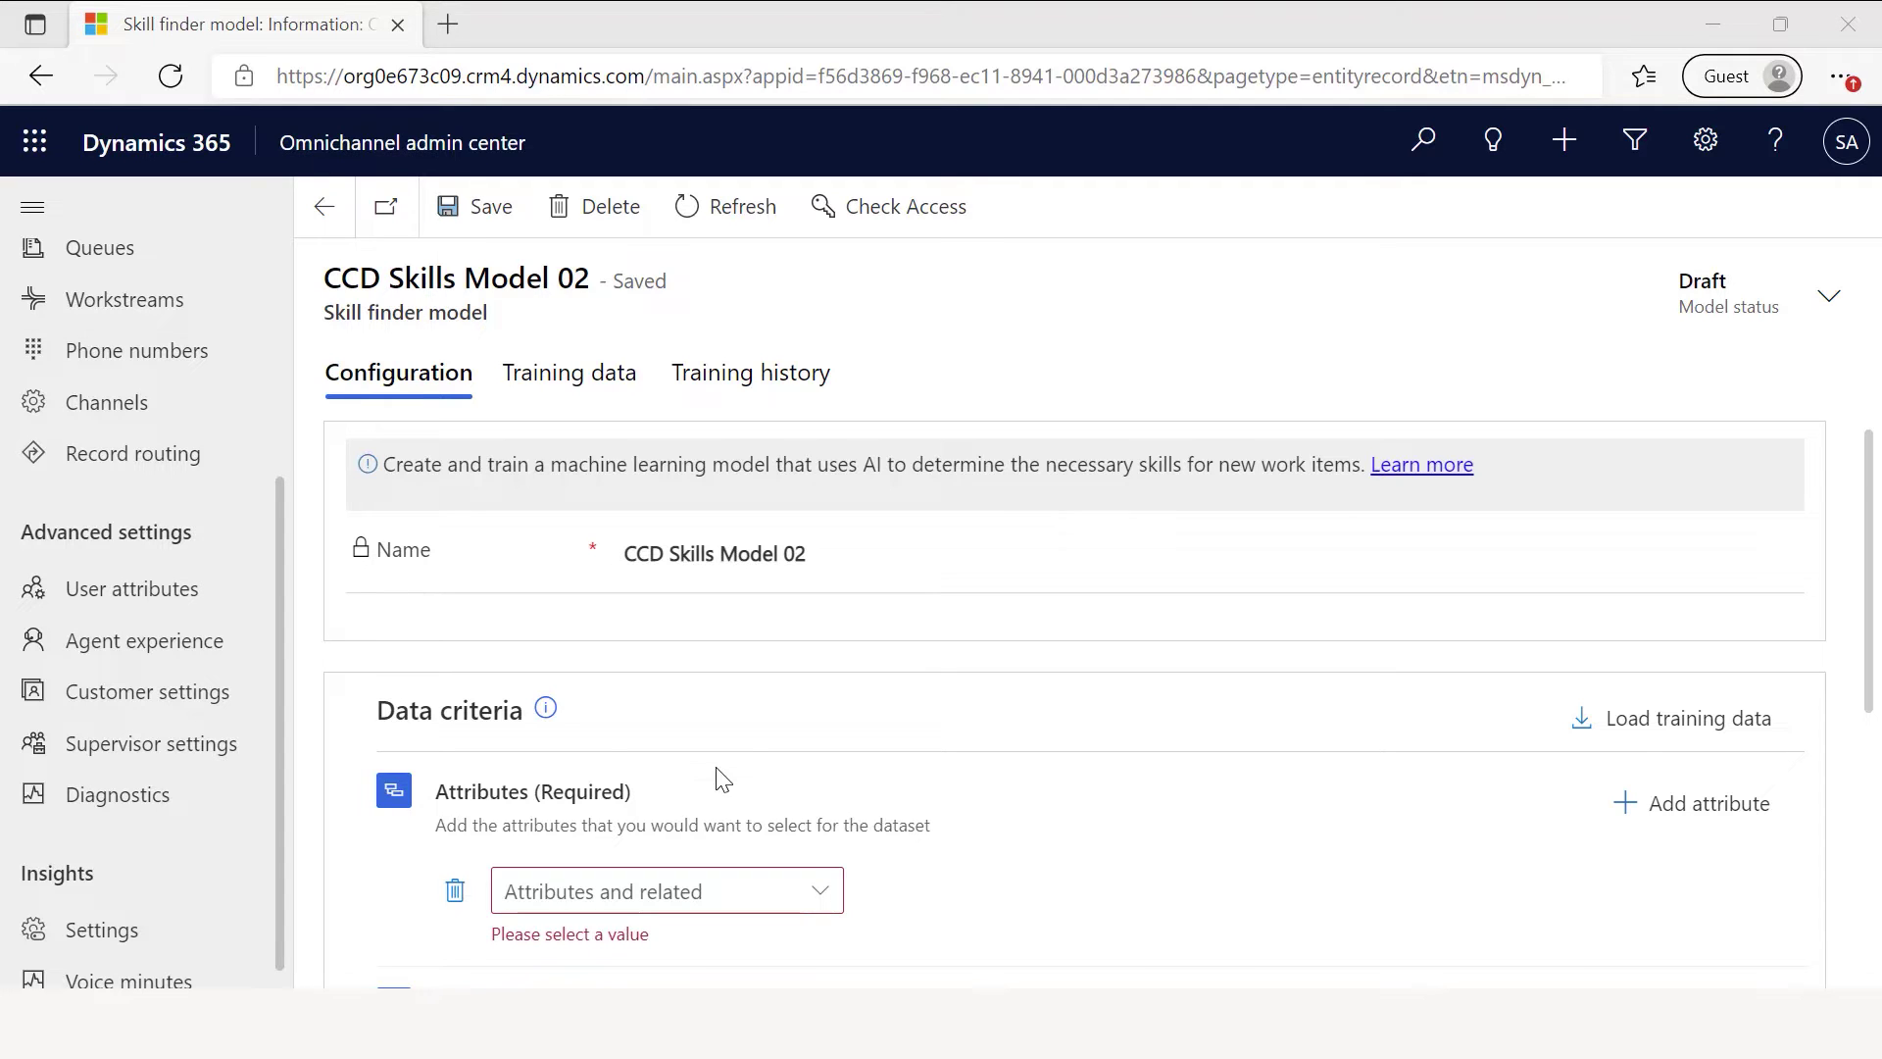
{"action": "scroll", "coordinate": [742, 747], "scroll_direction": "down", "scroll_amount": 1}
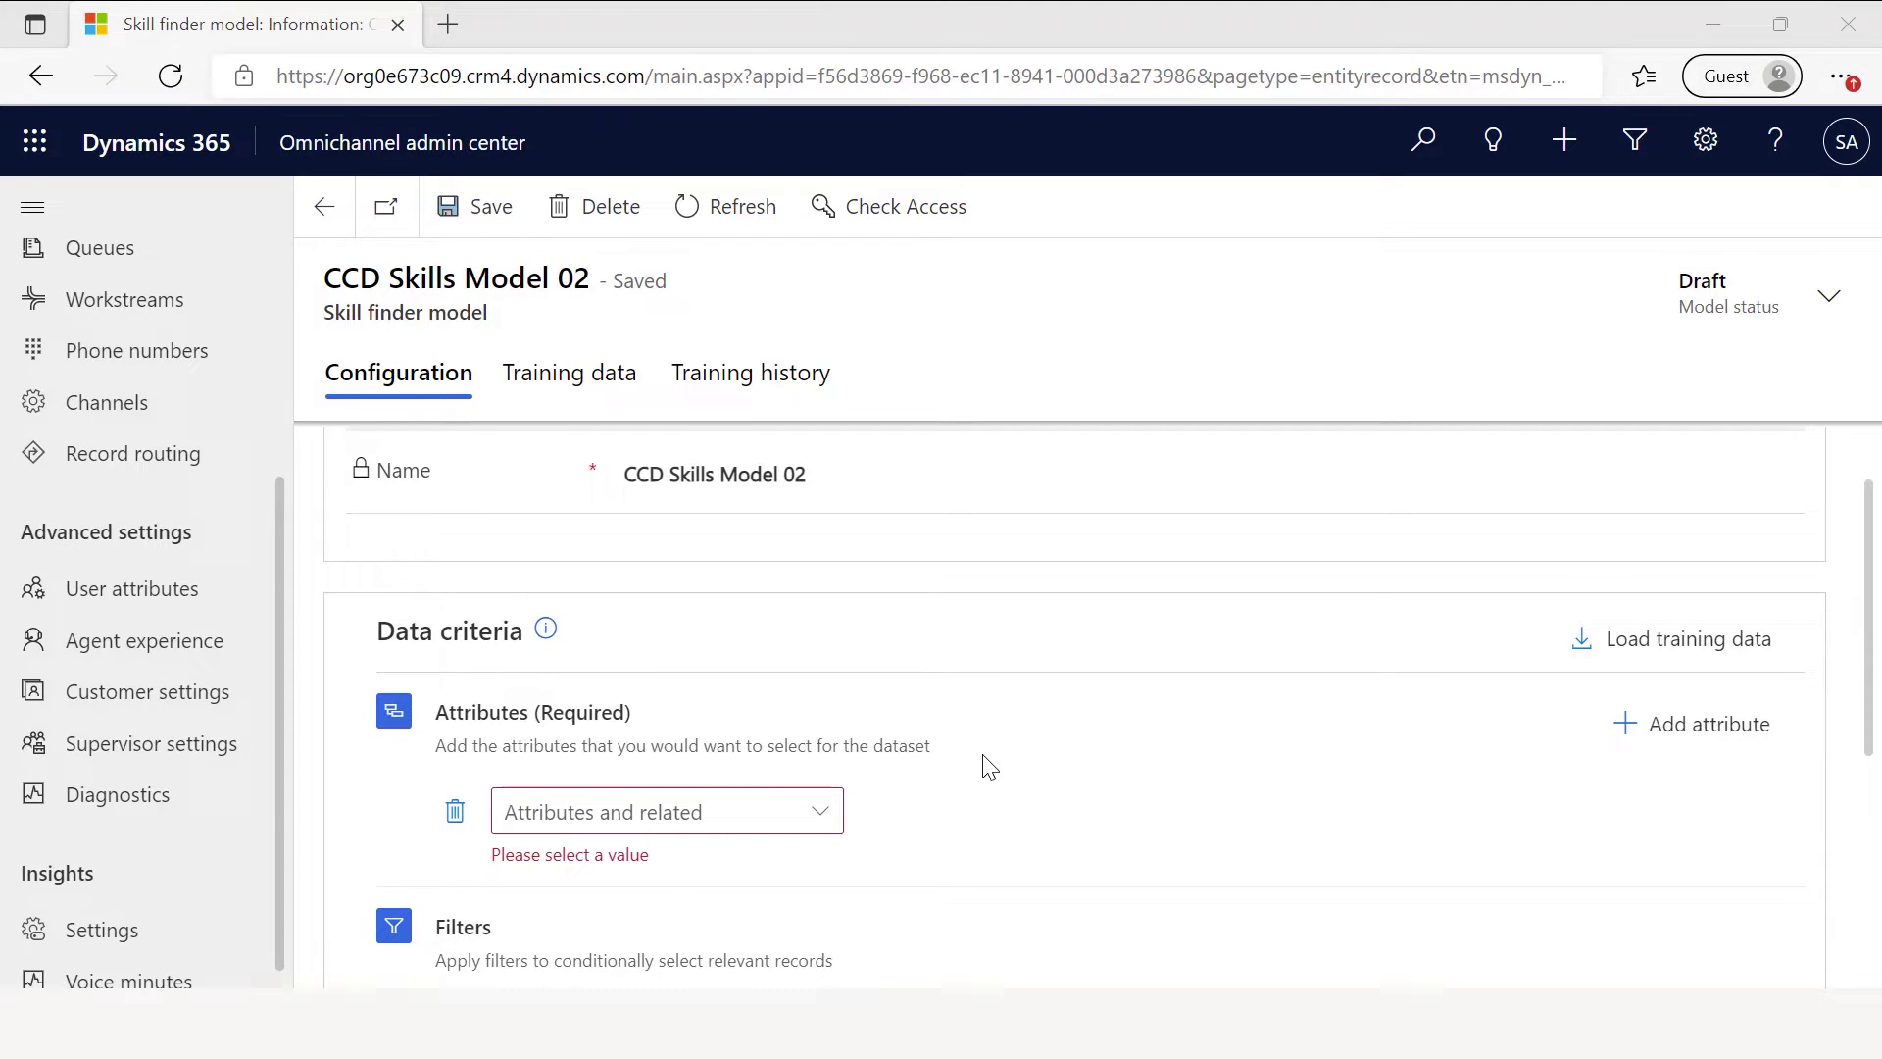
{"action": "scroll", "coordinate": [985, 764], "scroll_direction": "down", "scroll_amount": 4}
{"action": "scroll", "coordinate": [983, 765], "scroll_direction": "up", "scroll_amount": 5}
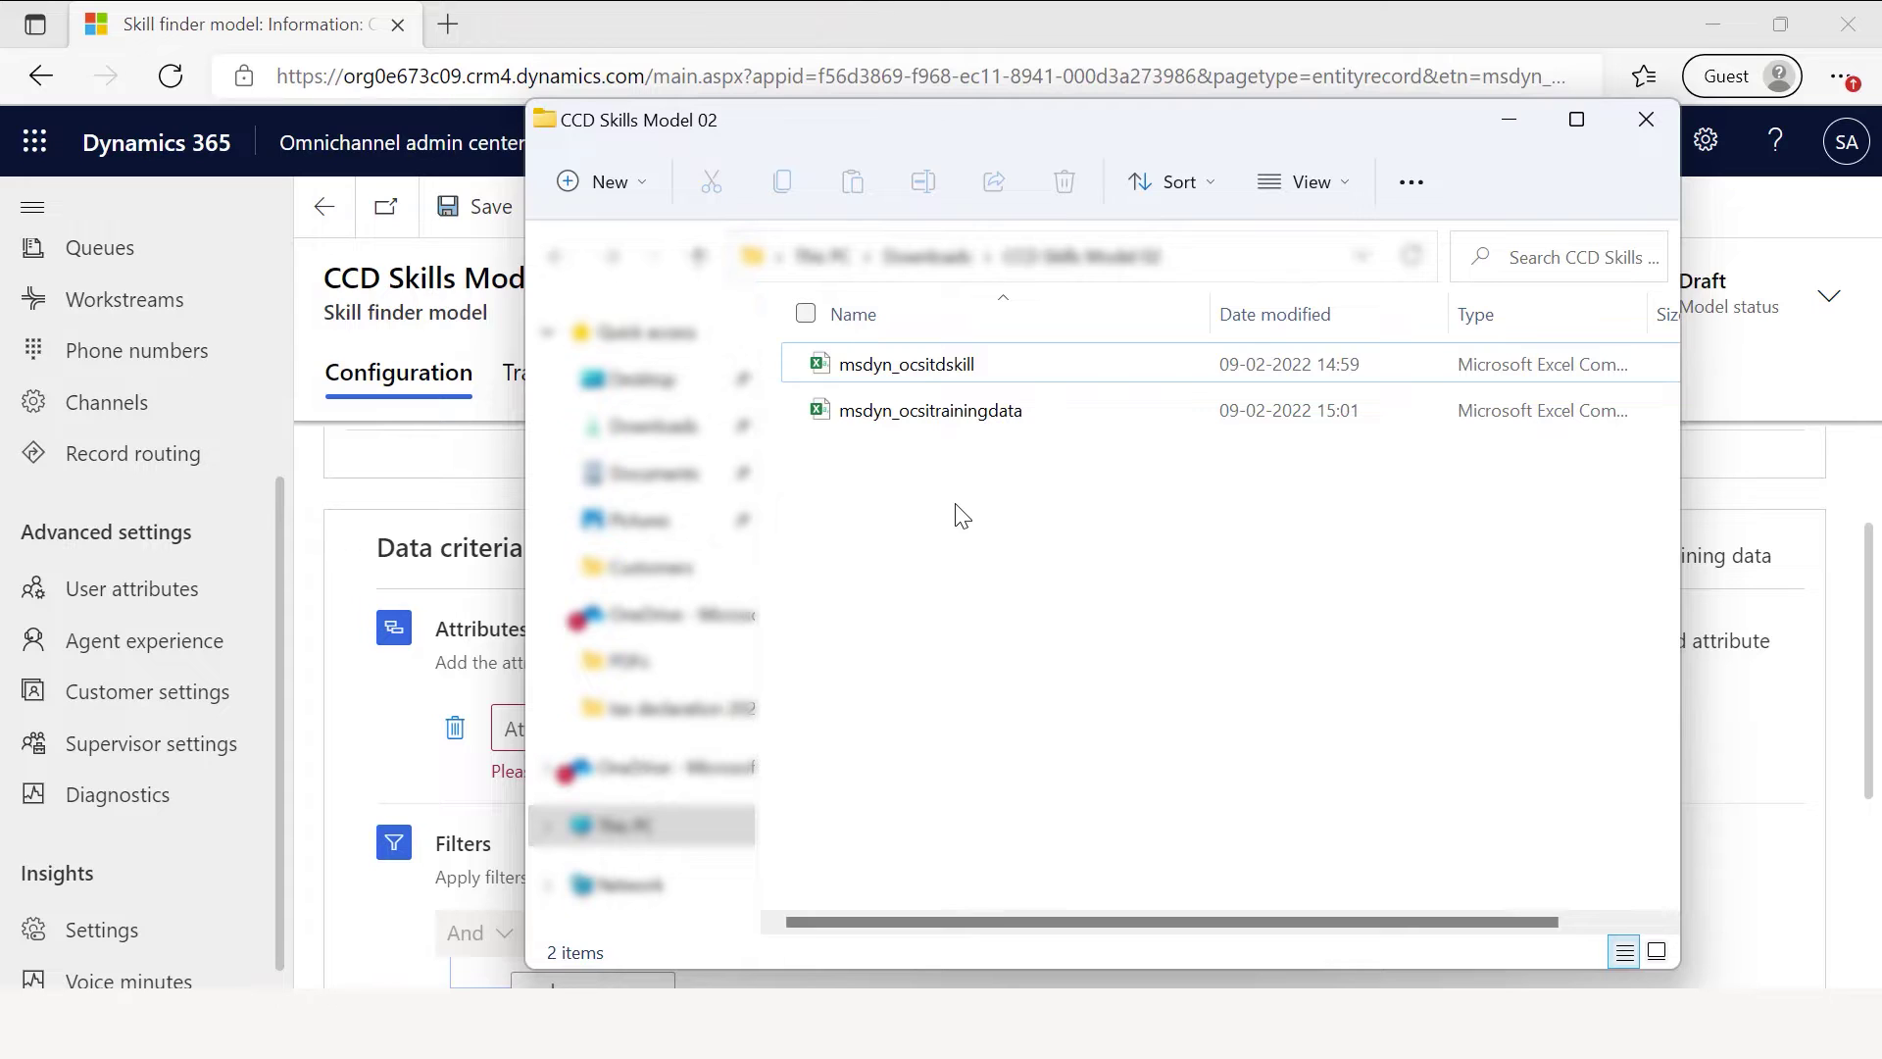
{"action": "key", "text": "Down"}
{"action": "key", "text": "Return"}
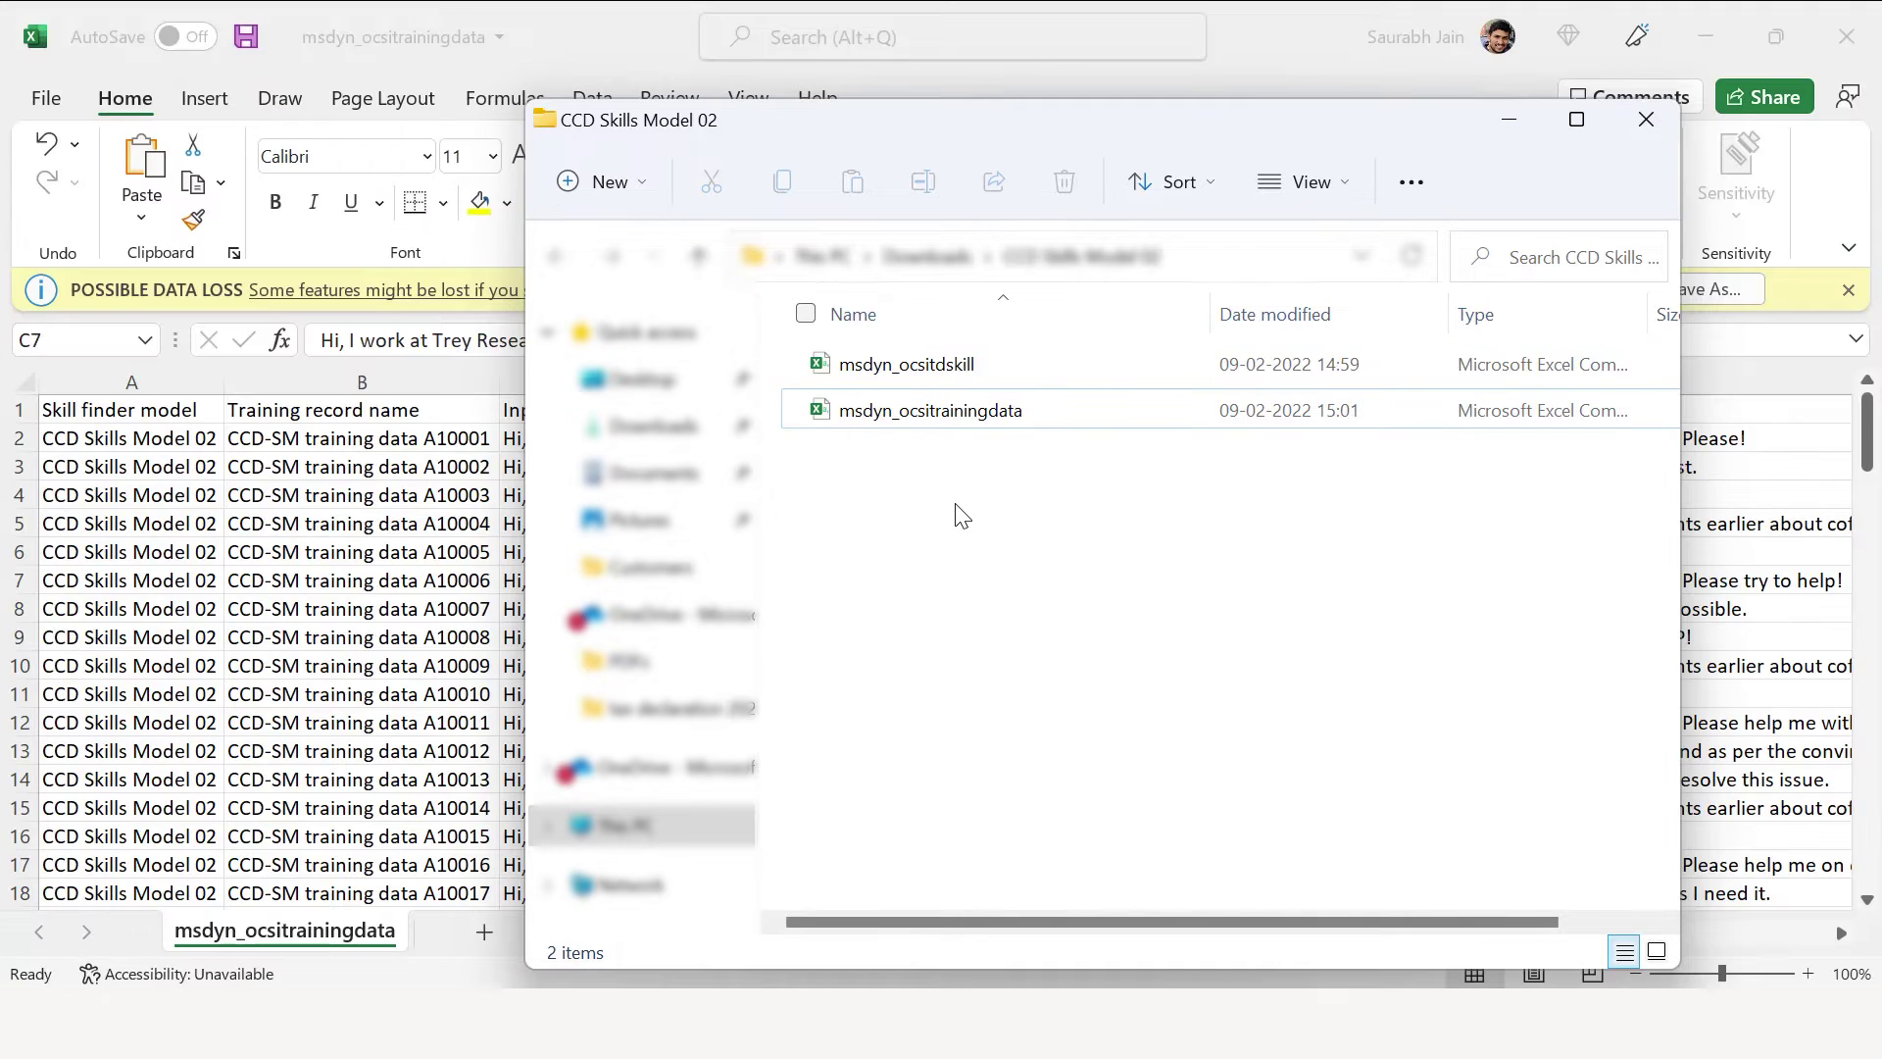
{"action": "double_click", "coordinate": [933, 411]}
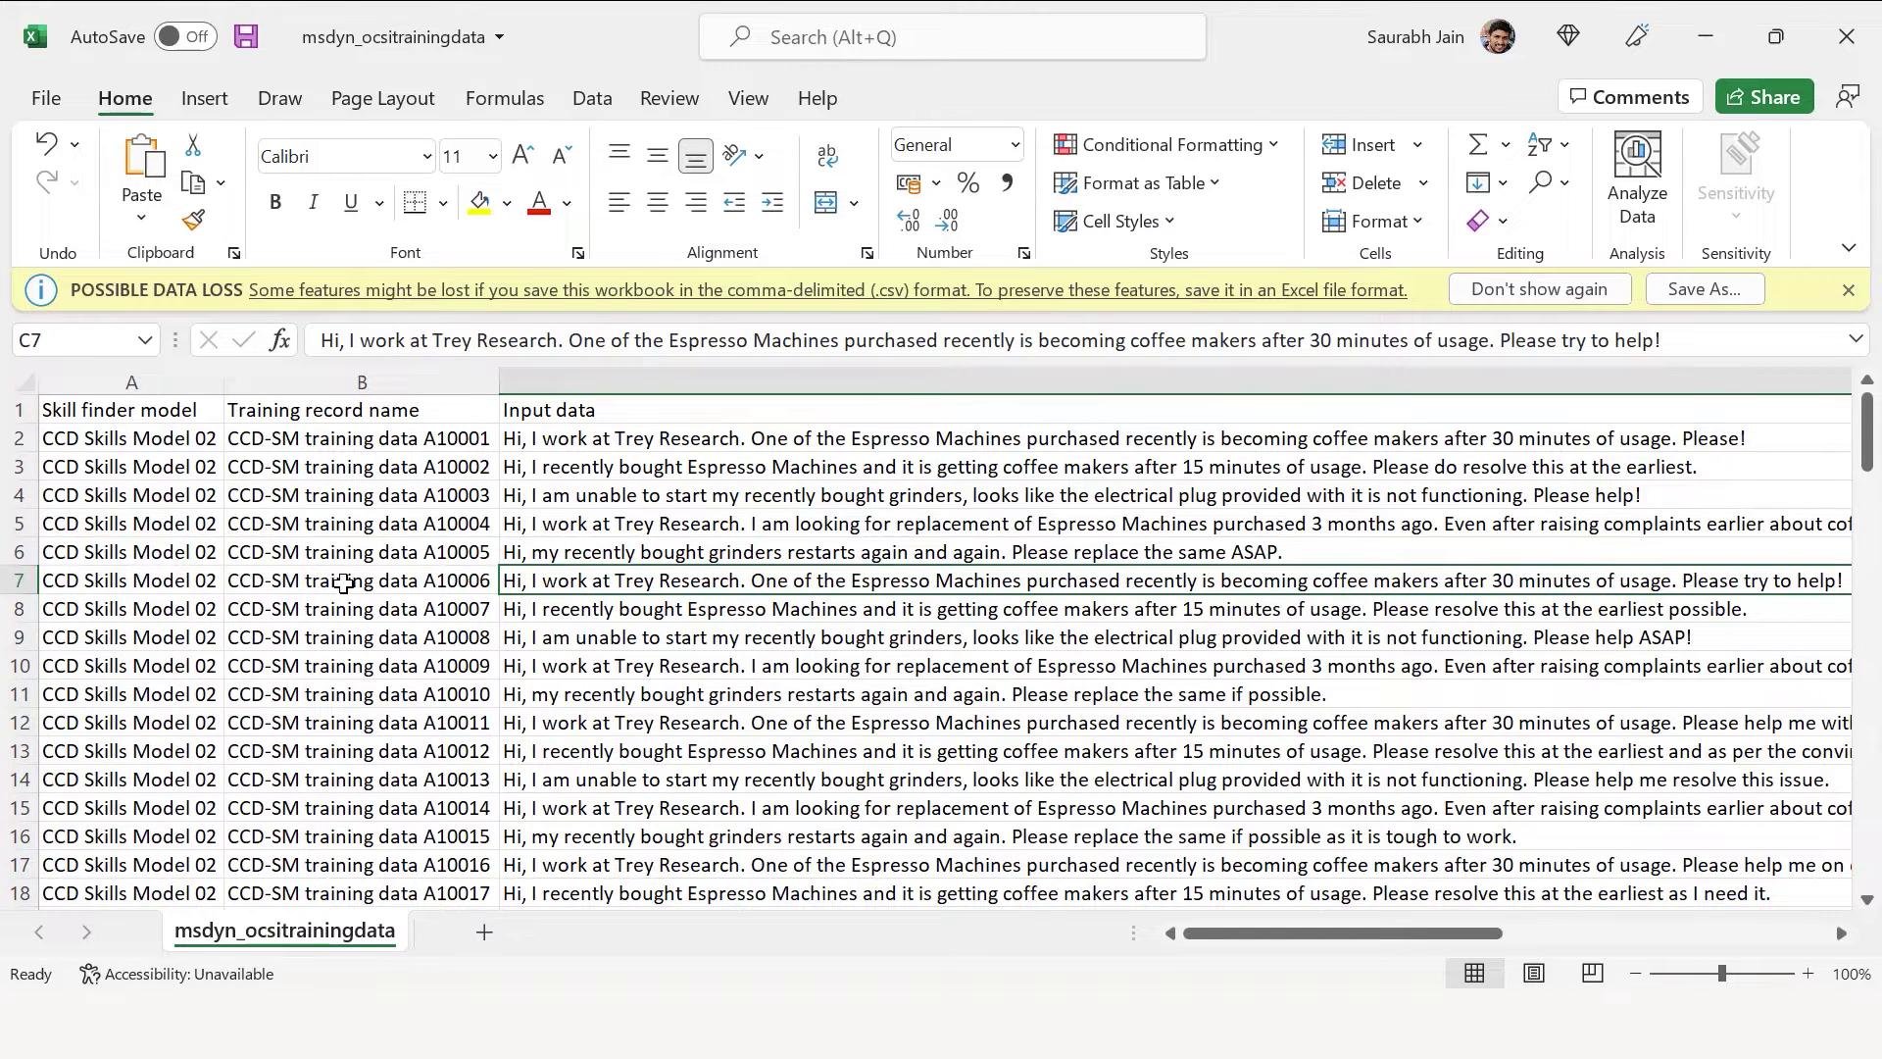
{"action": "left_click", "coordinate": [173, 440]}
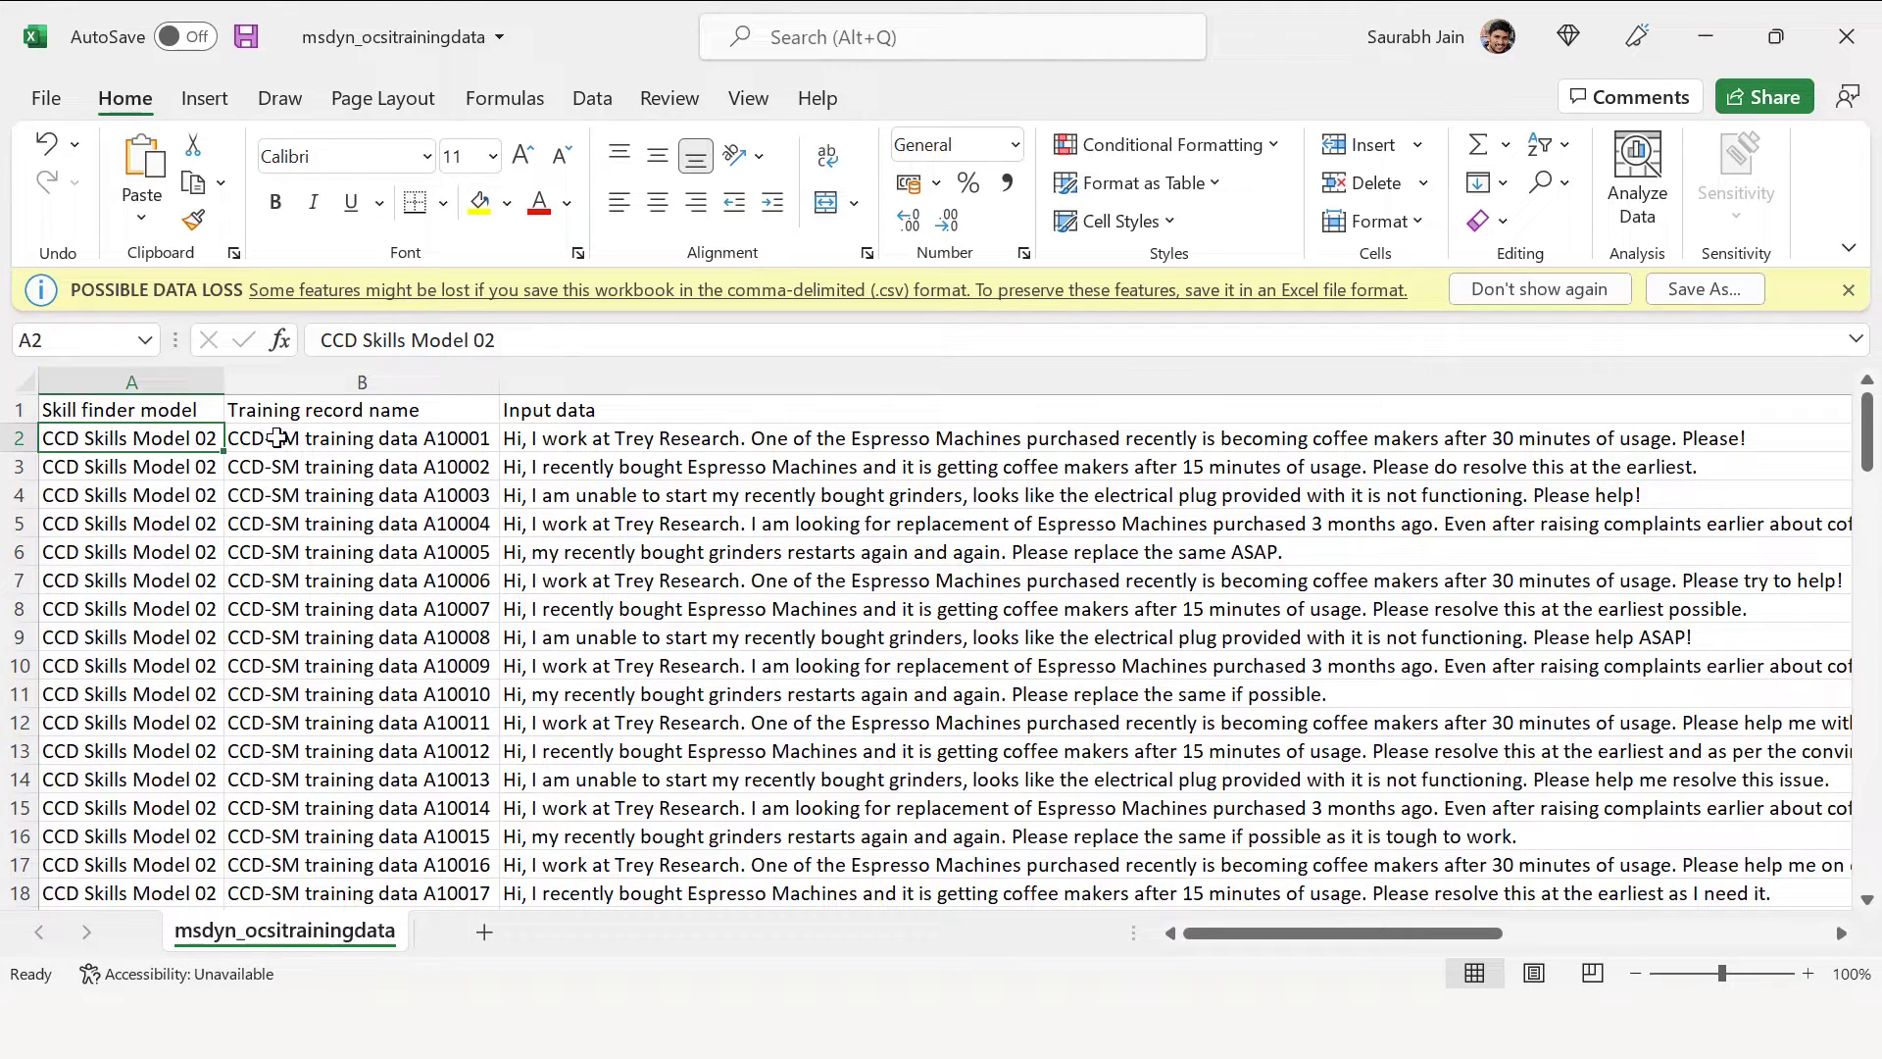
{"action": "left_click", "coordinate": [276, 439]}
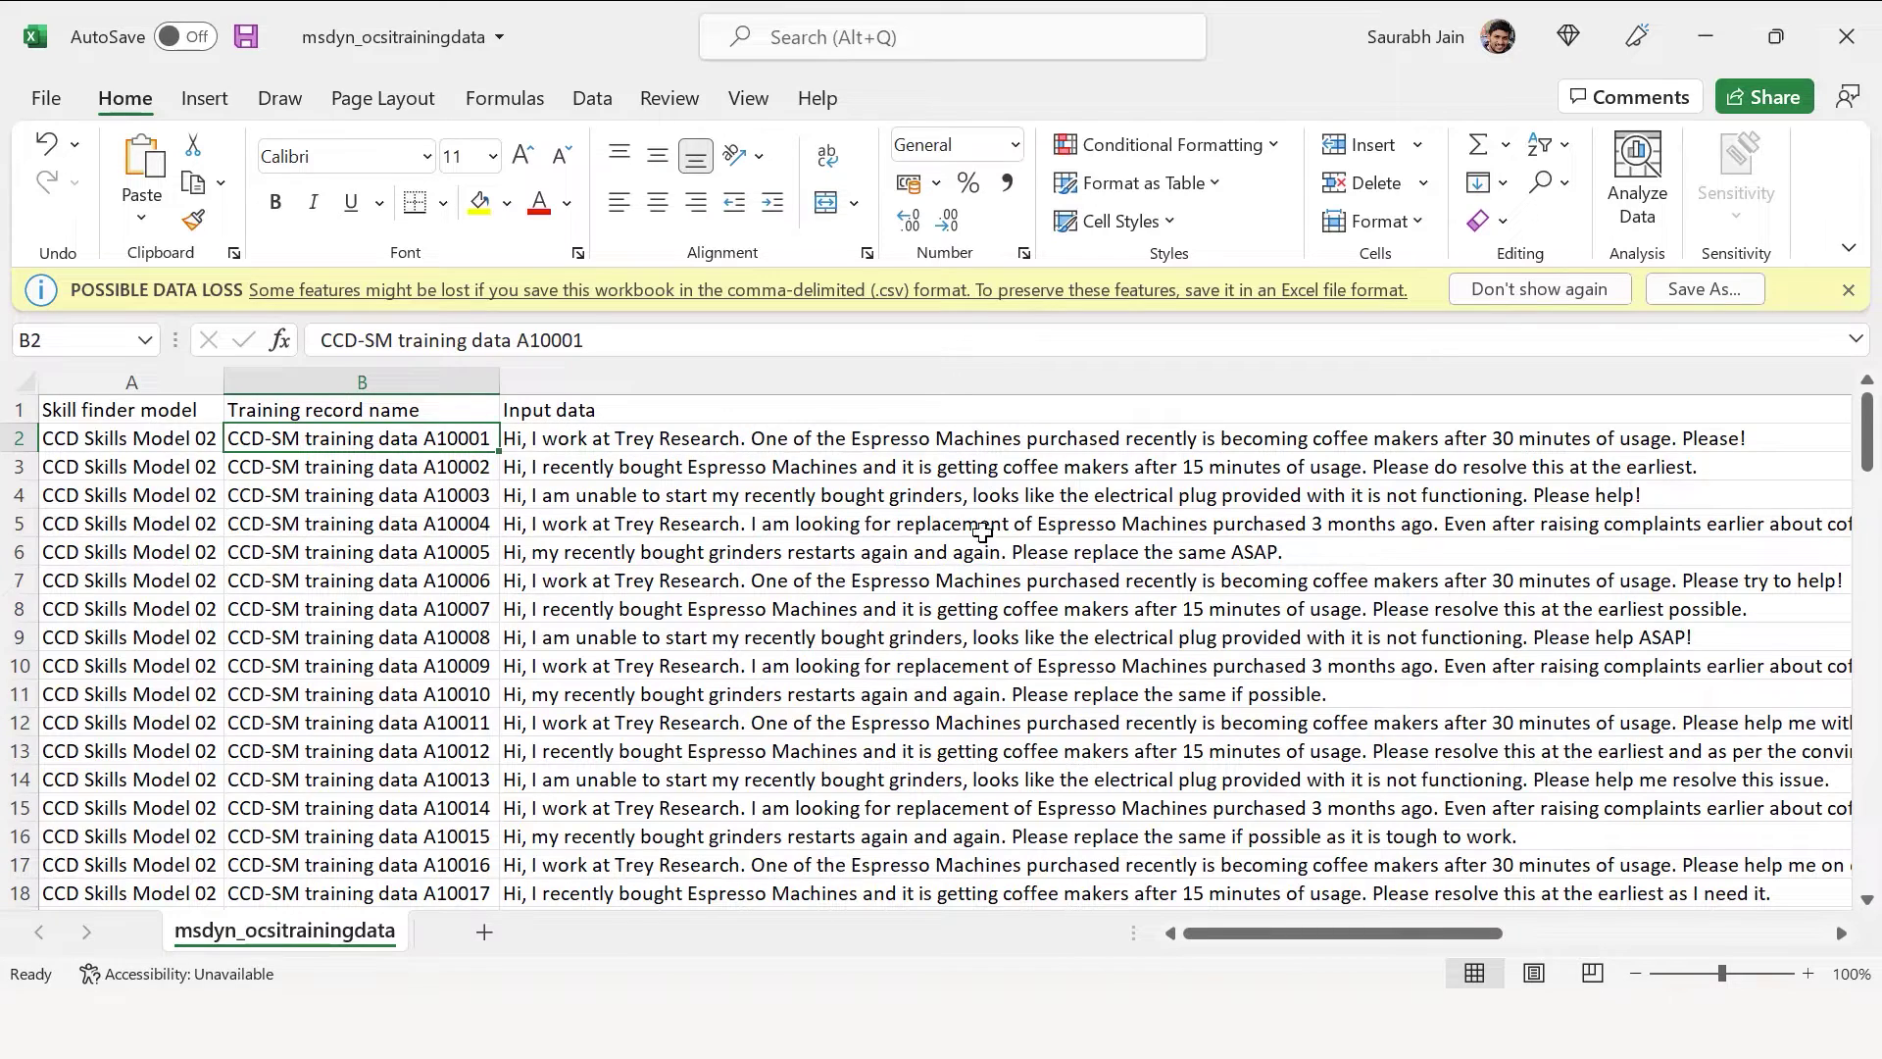
{"action": "scroll", "coordinate": [949, 615], "scroll_direction": "down", "scroll_amount": 3}
{"action": "scroll", "coordinate": [949, 615], "scroll_direction": "up", "scroll_amount": 3}
Open msdyn_ocsitdskill.csv in Excel and AutoFit every column to its contents.
{"action": "key", "text": "alt+Tab"}
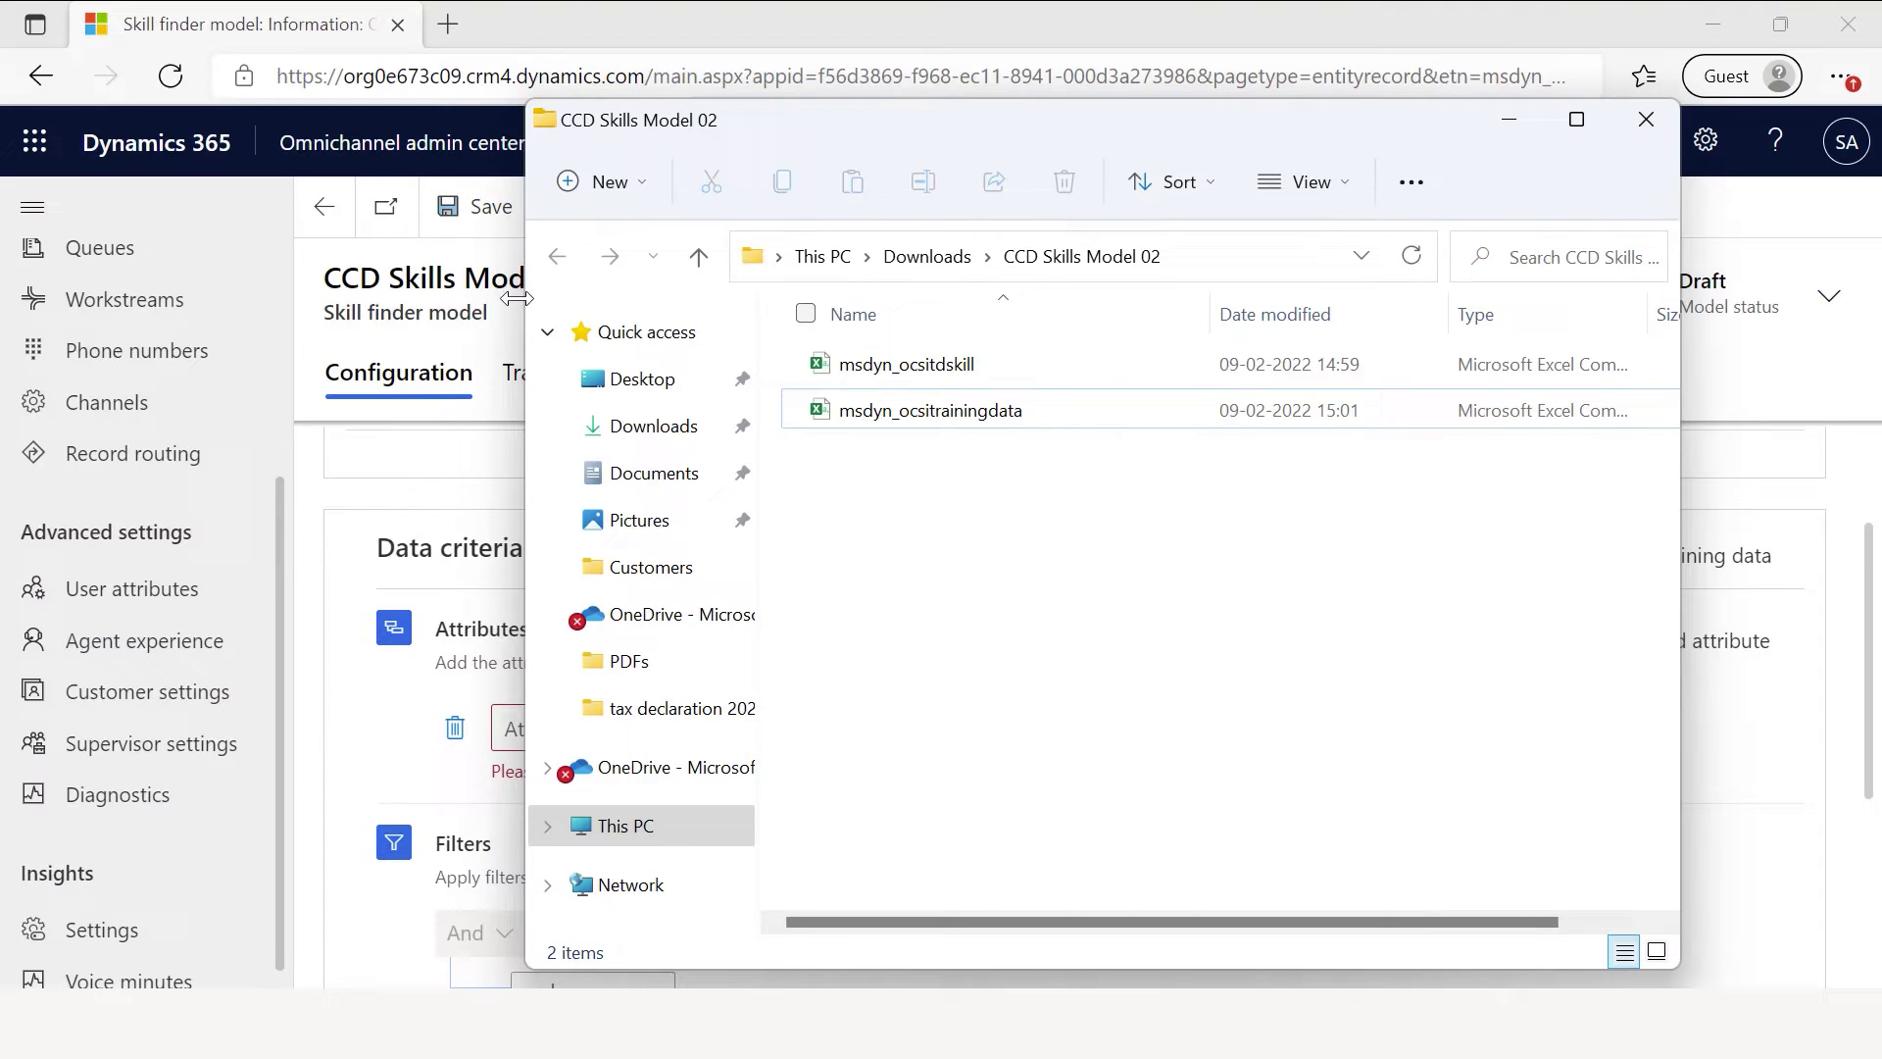
{"action": "double_click", "coordinate": [944, 363]}
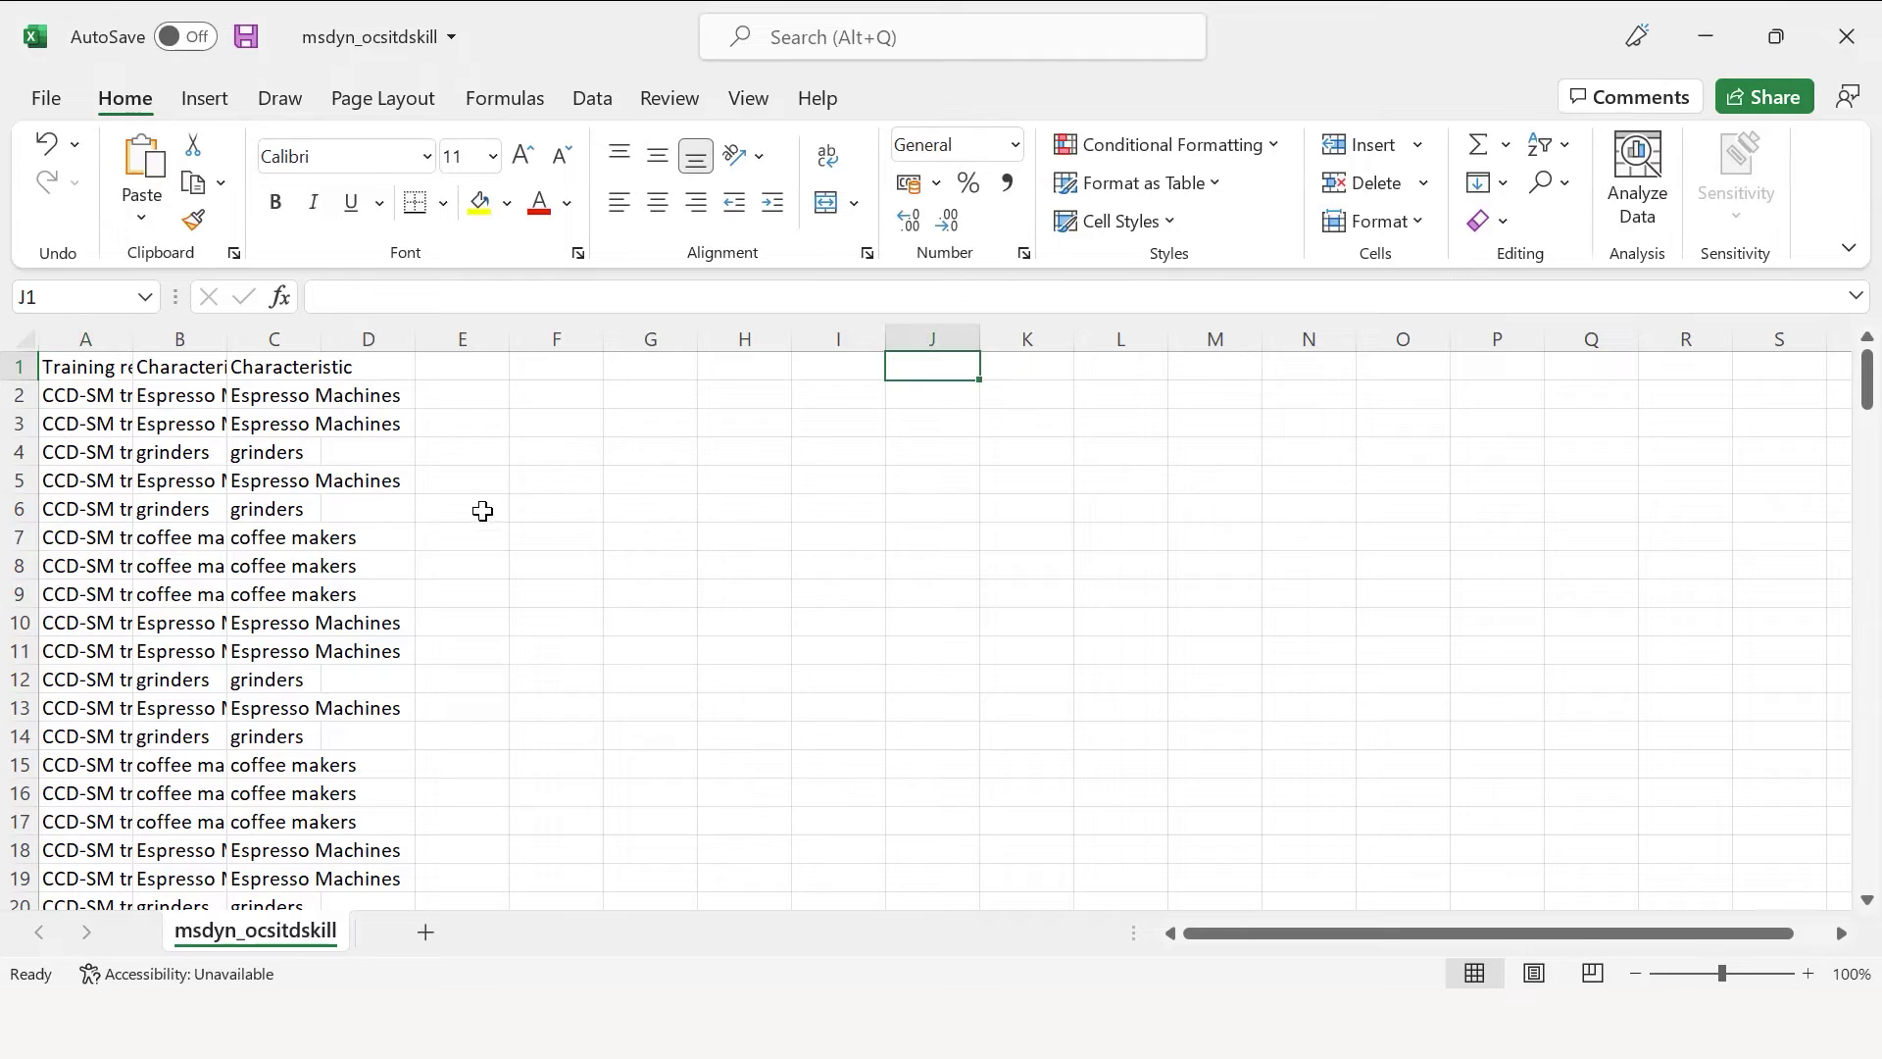
{"action": "left_click", "coordinate": [26, 382]}
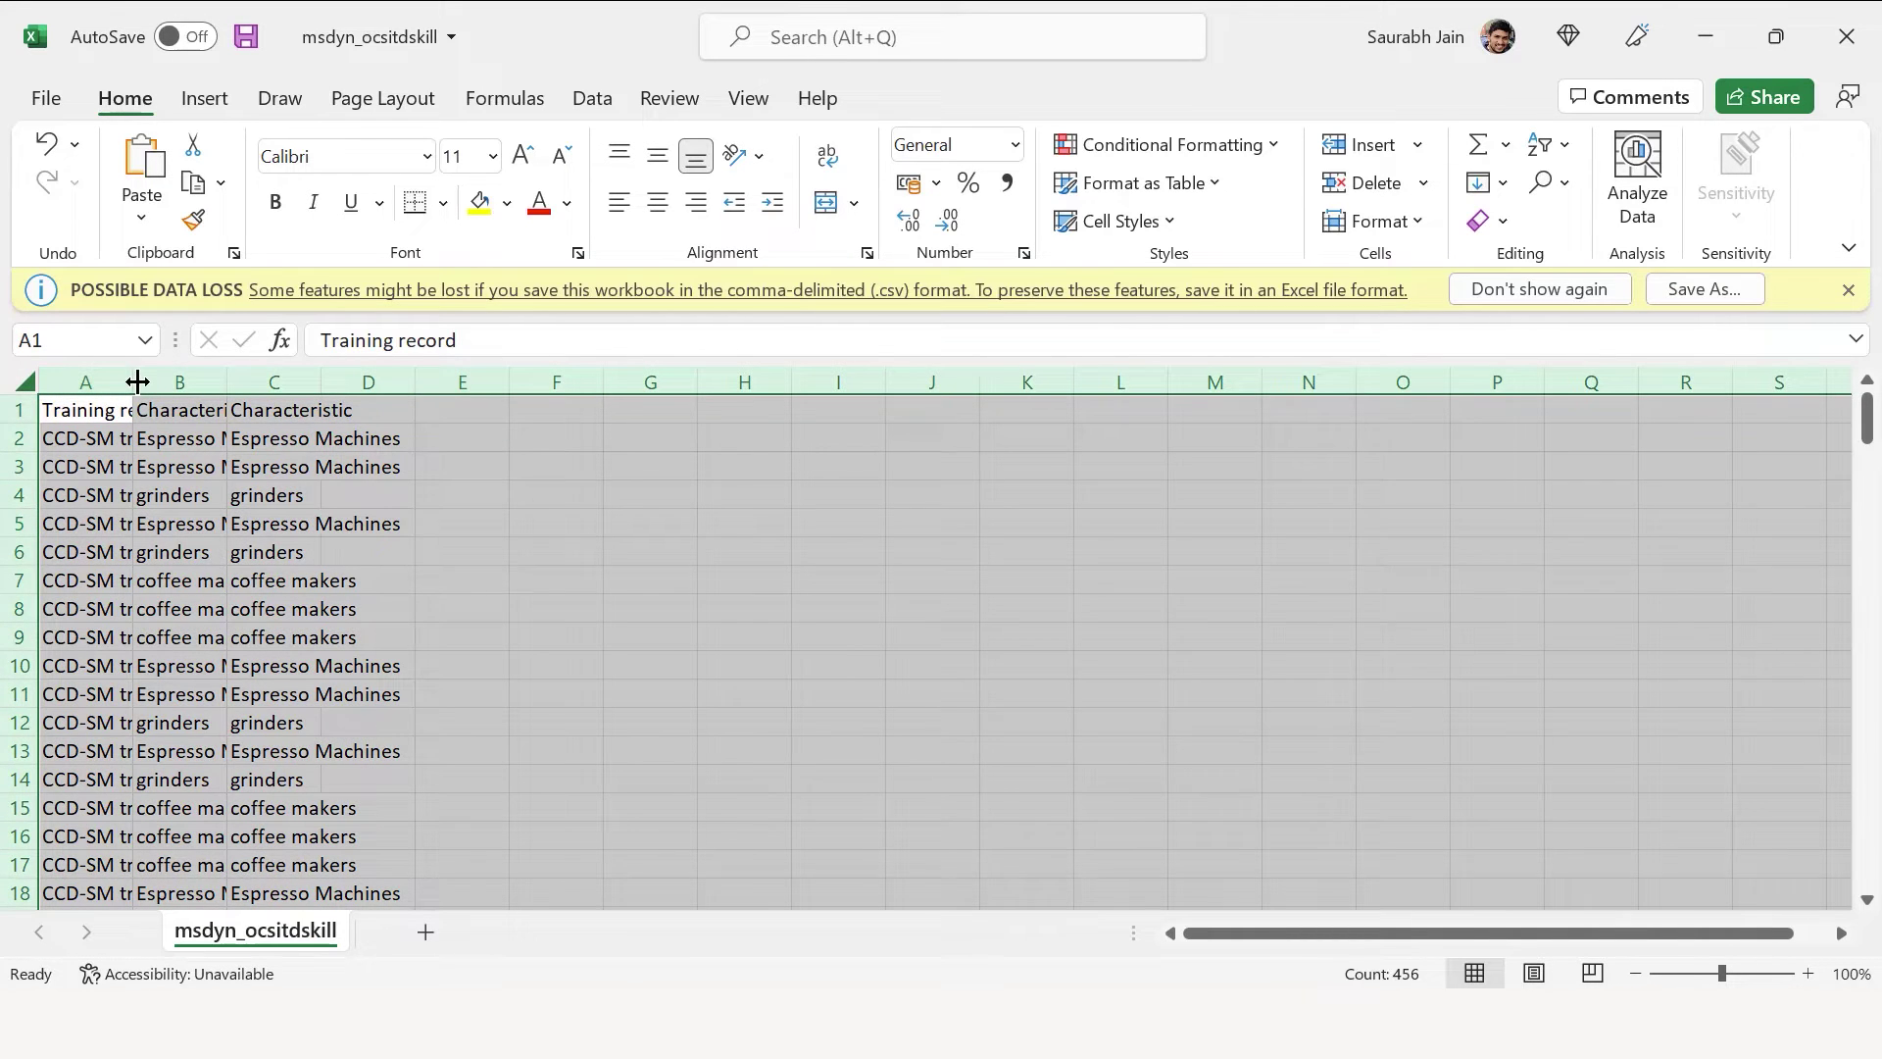
{"action": "left_click_drag", "start_coordinate": [135, 383], "coordinate": [130, 368]}
{"action": "double_click", "coordinate": [129, 377]}
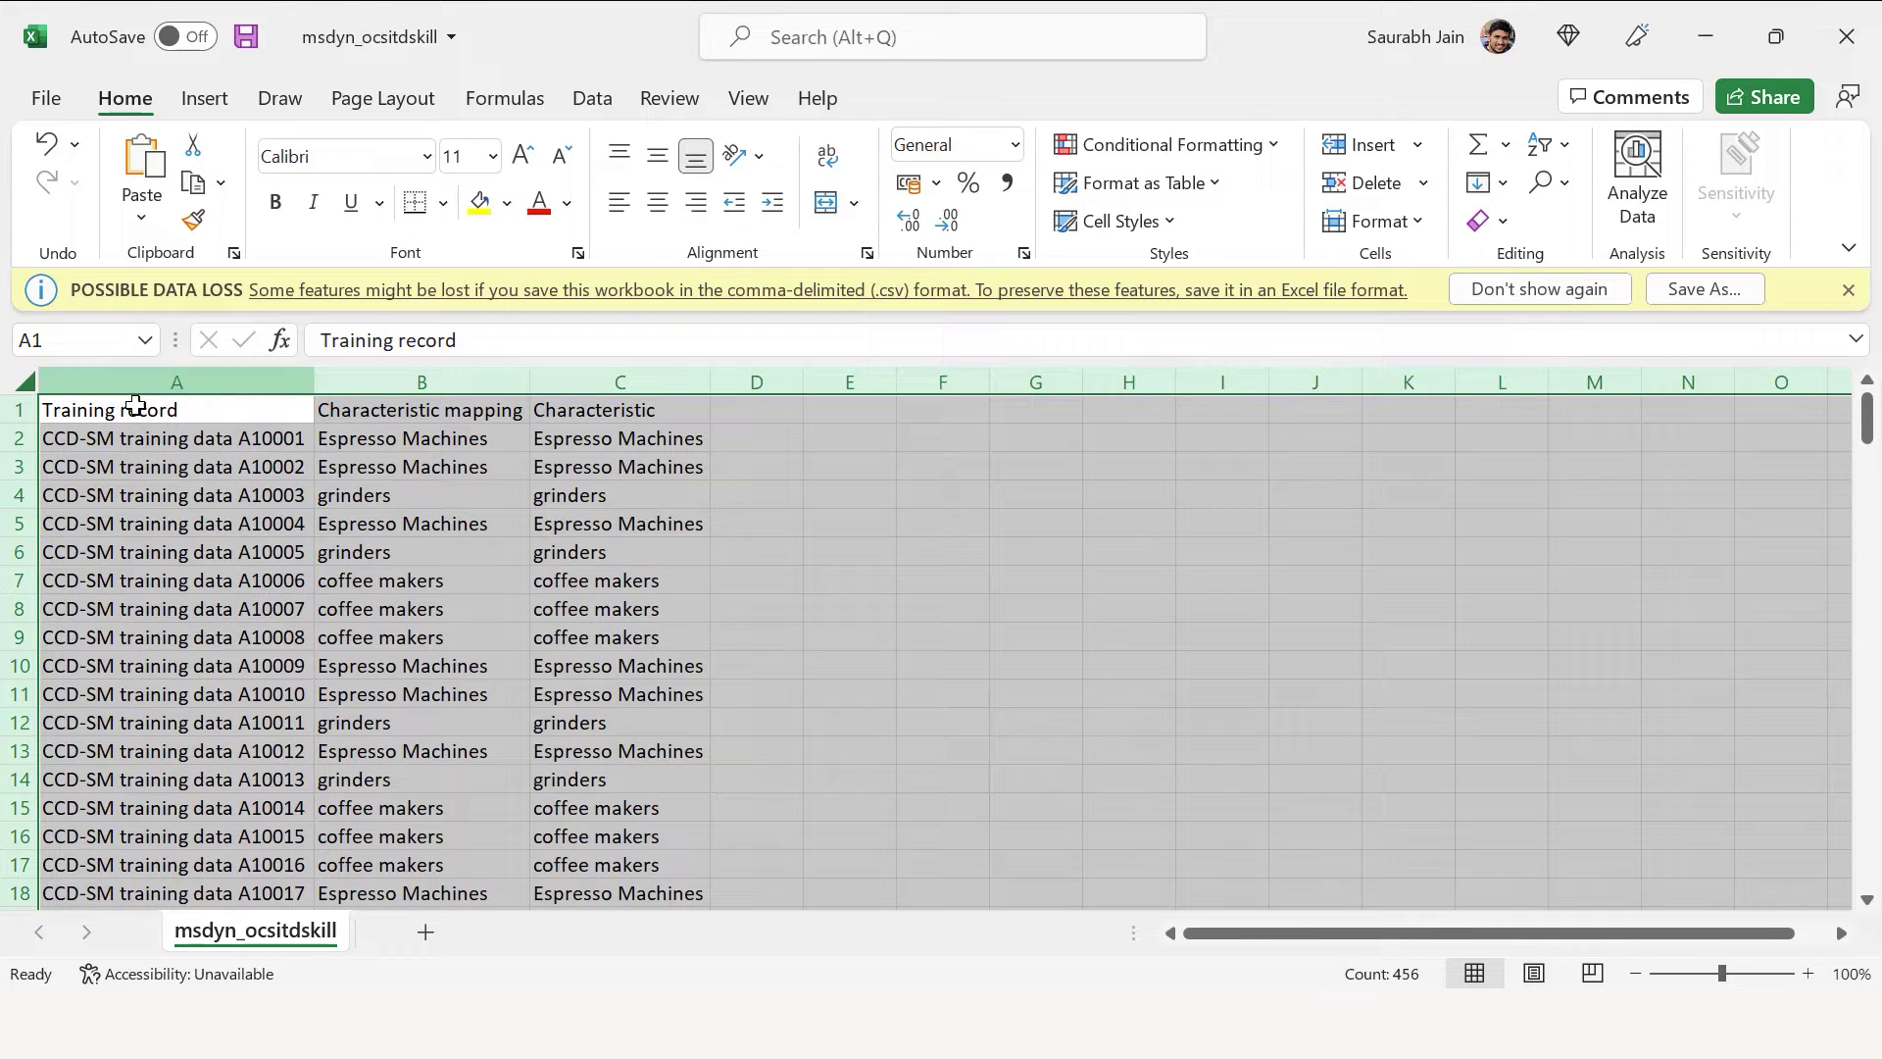
{"action": "left_click", "coordinate": [404, 524]}
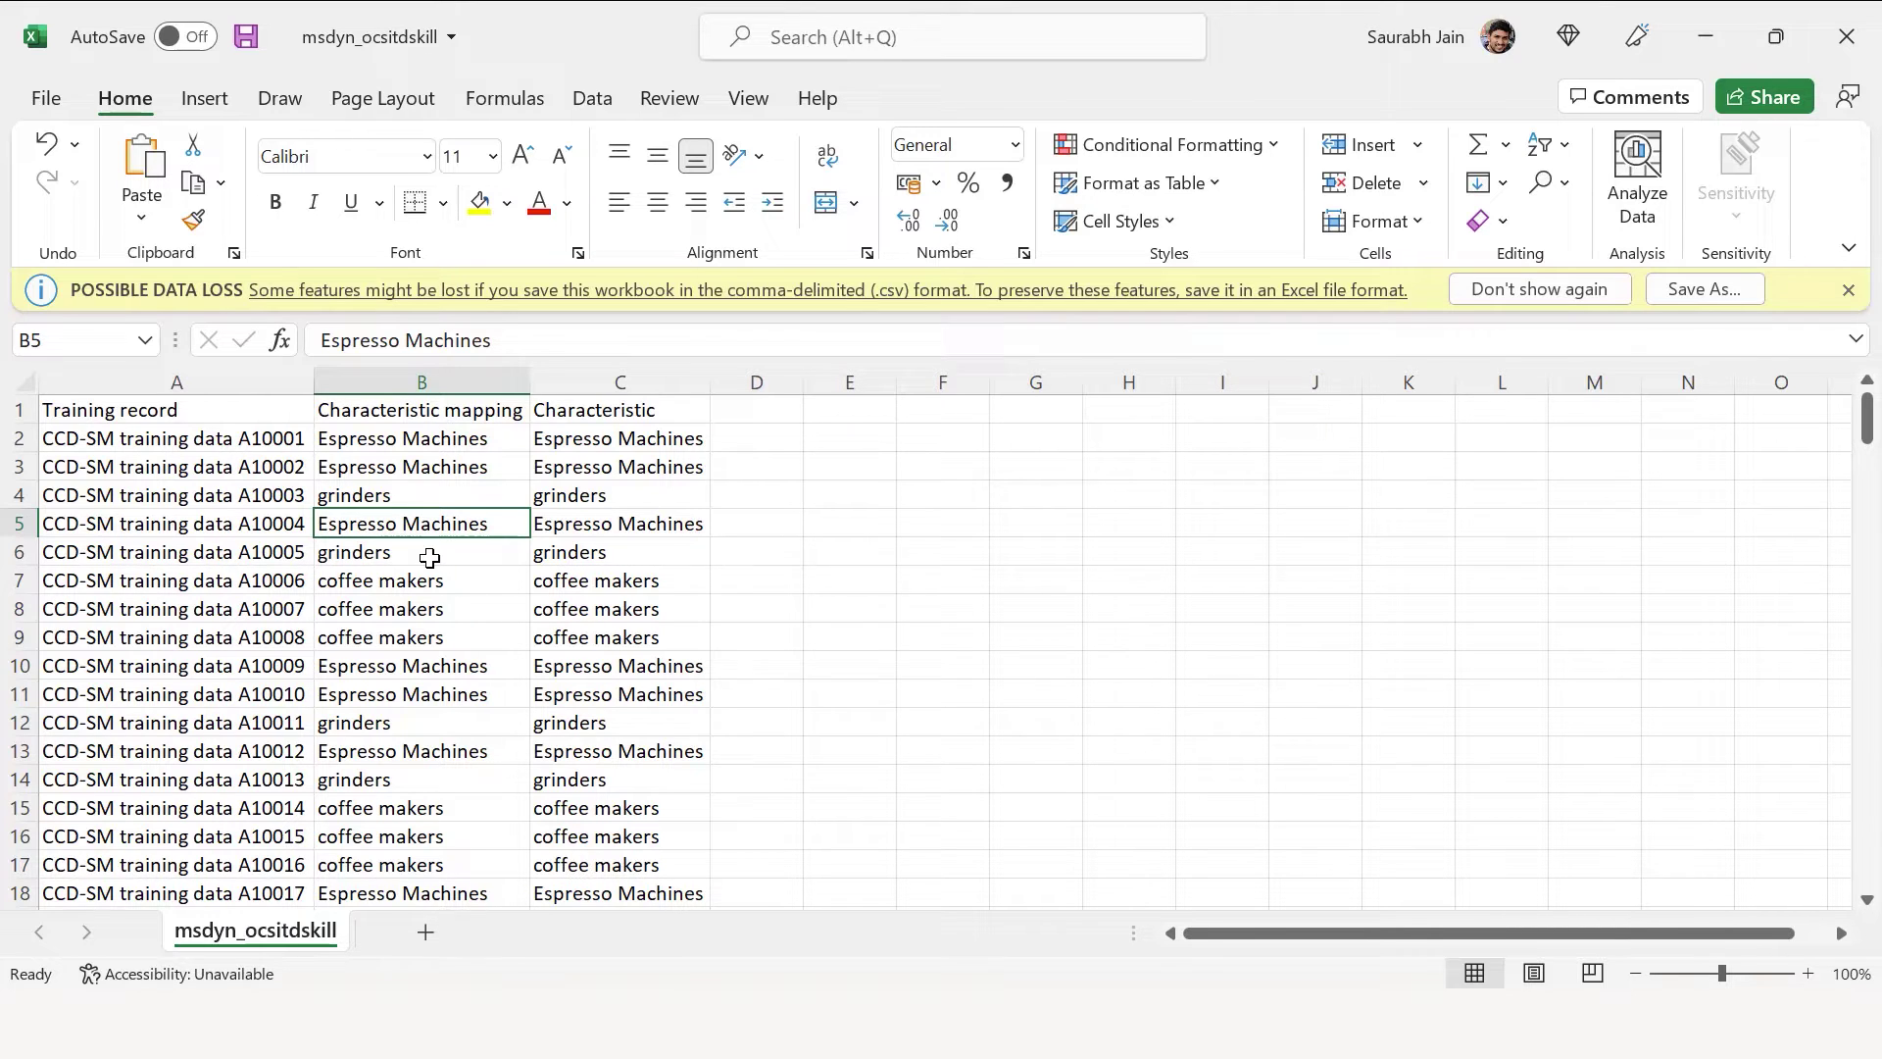
Review the training record, characteristic and grinders mappings in columns A–C, then return to the folder.
{"action": "left_click", "coordinate": [182, 444]}
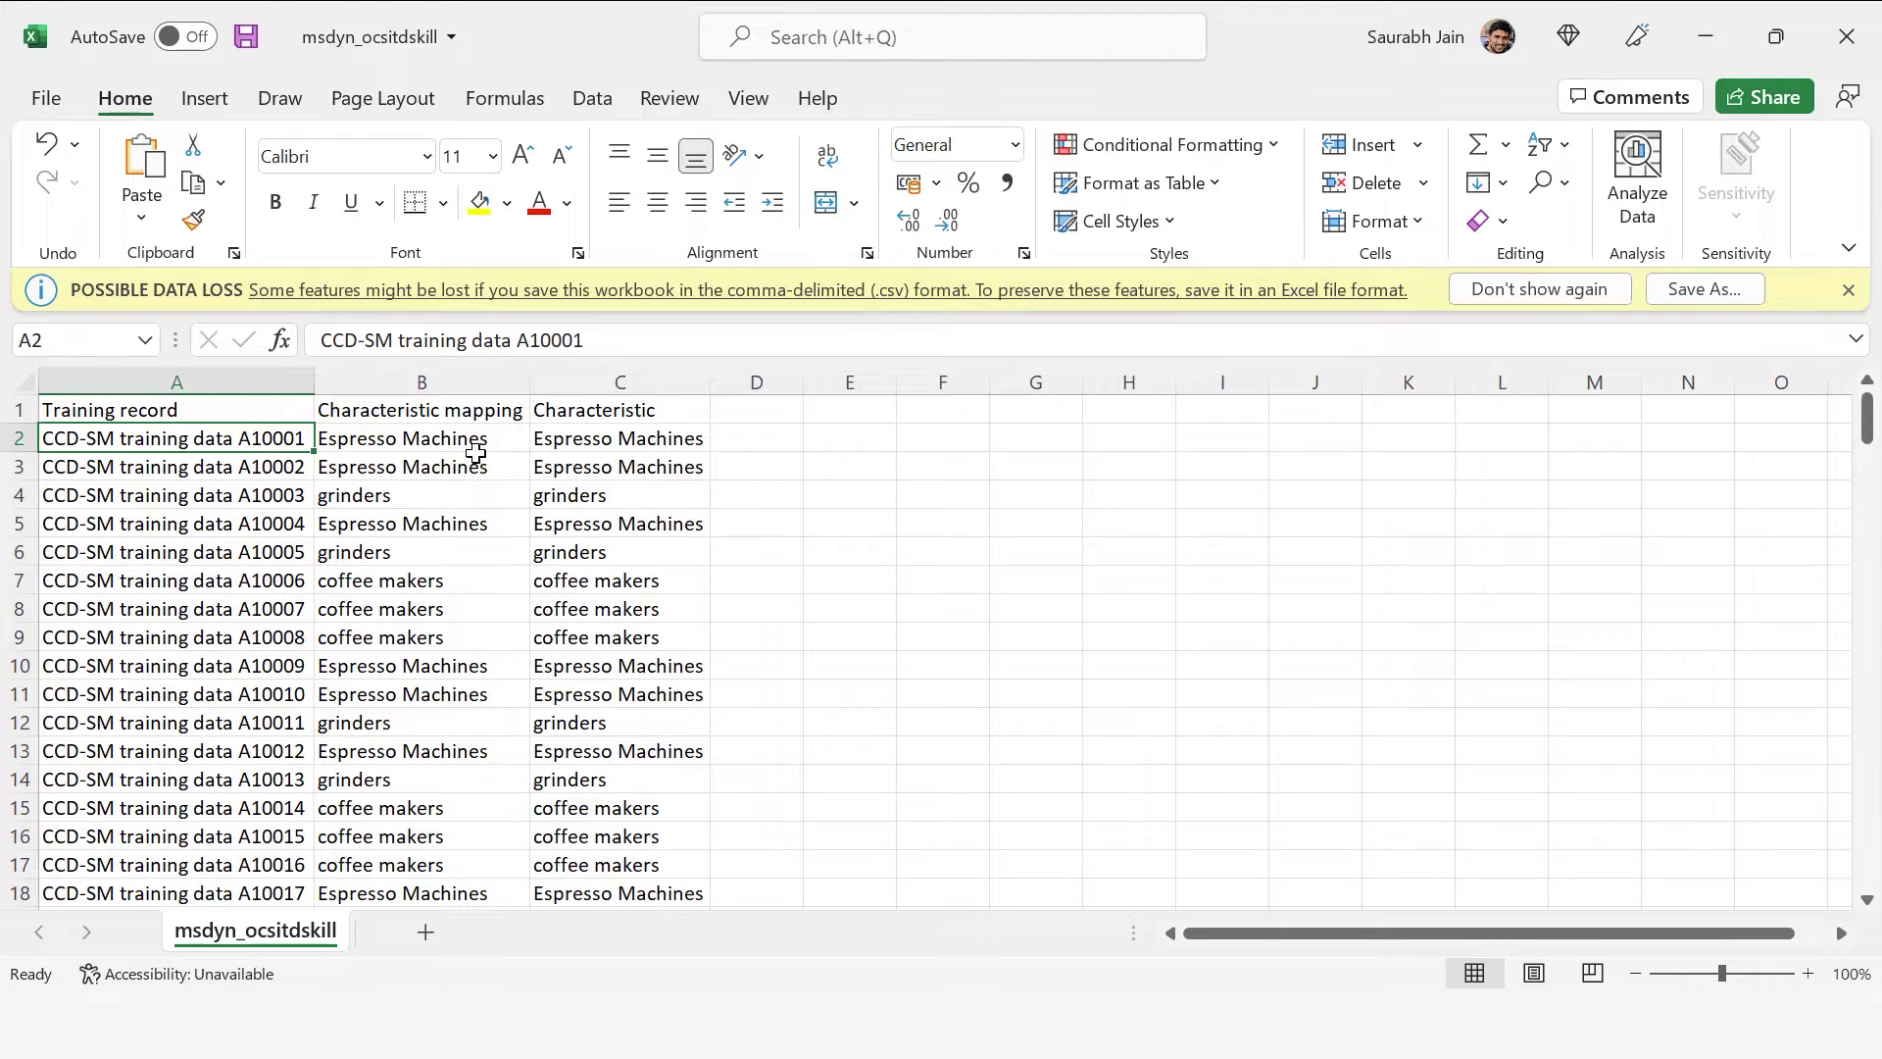
{"action": "left_click", "coordinate": [477, 443]}
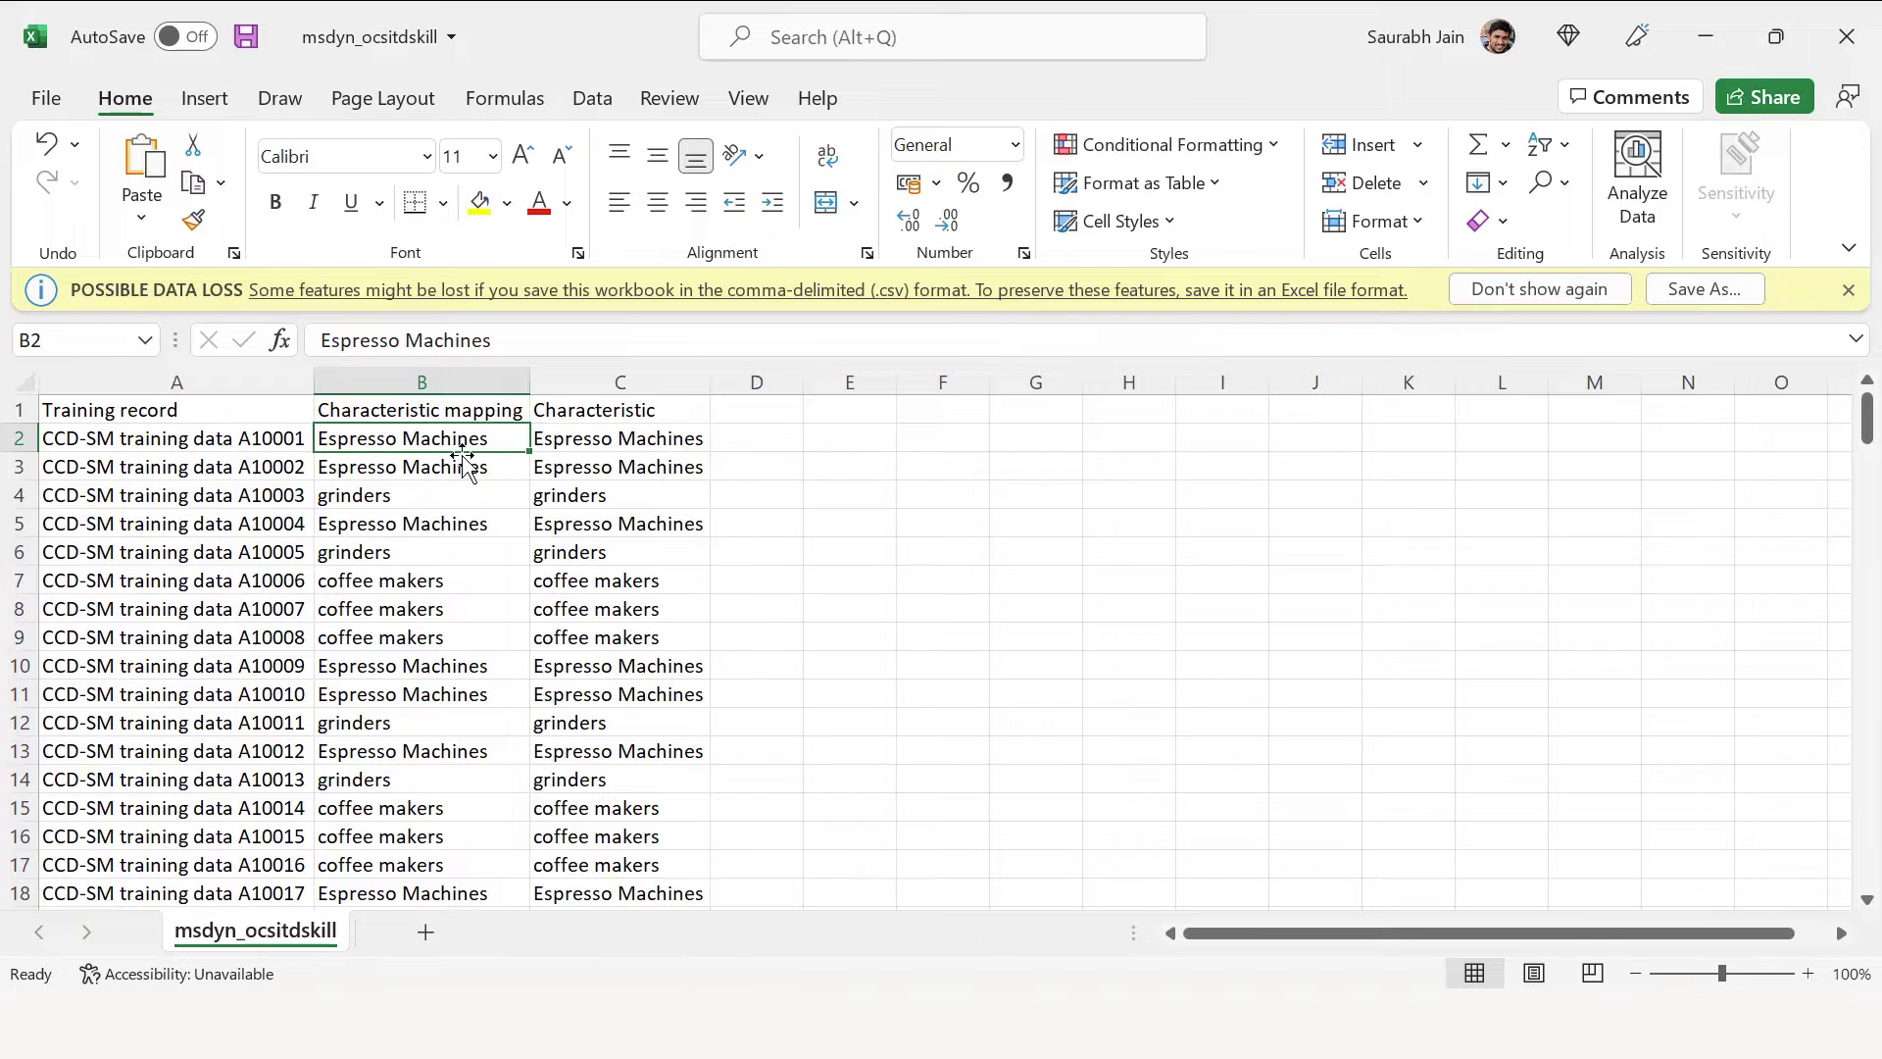
{"action": "left_click", "coordinate": [609, 381]}
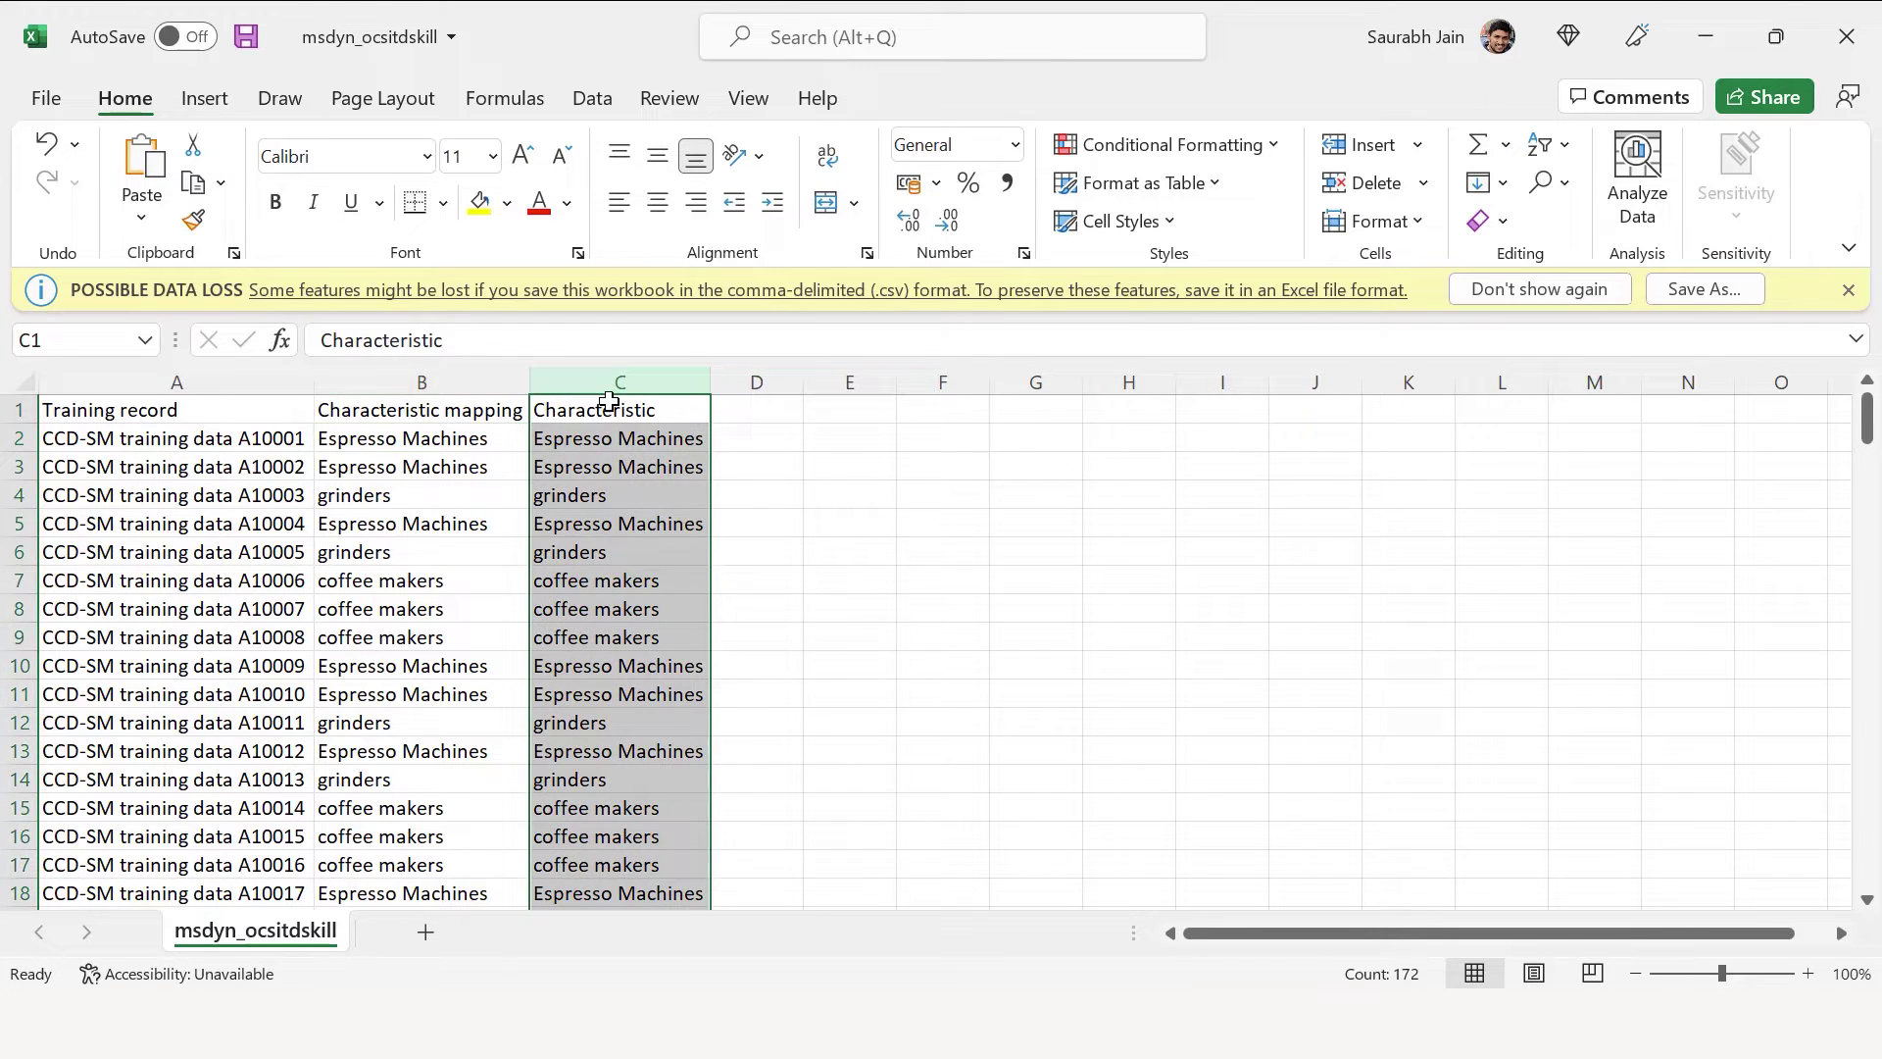
{"action": "left_click", "coordinate": [601, 450]}
{"action": "left_click", "coordinate": [411, 549]}
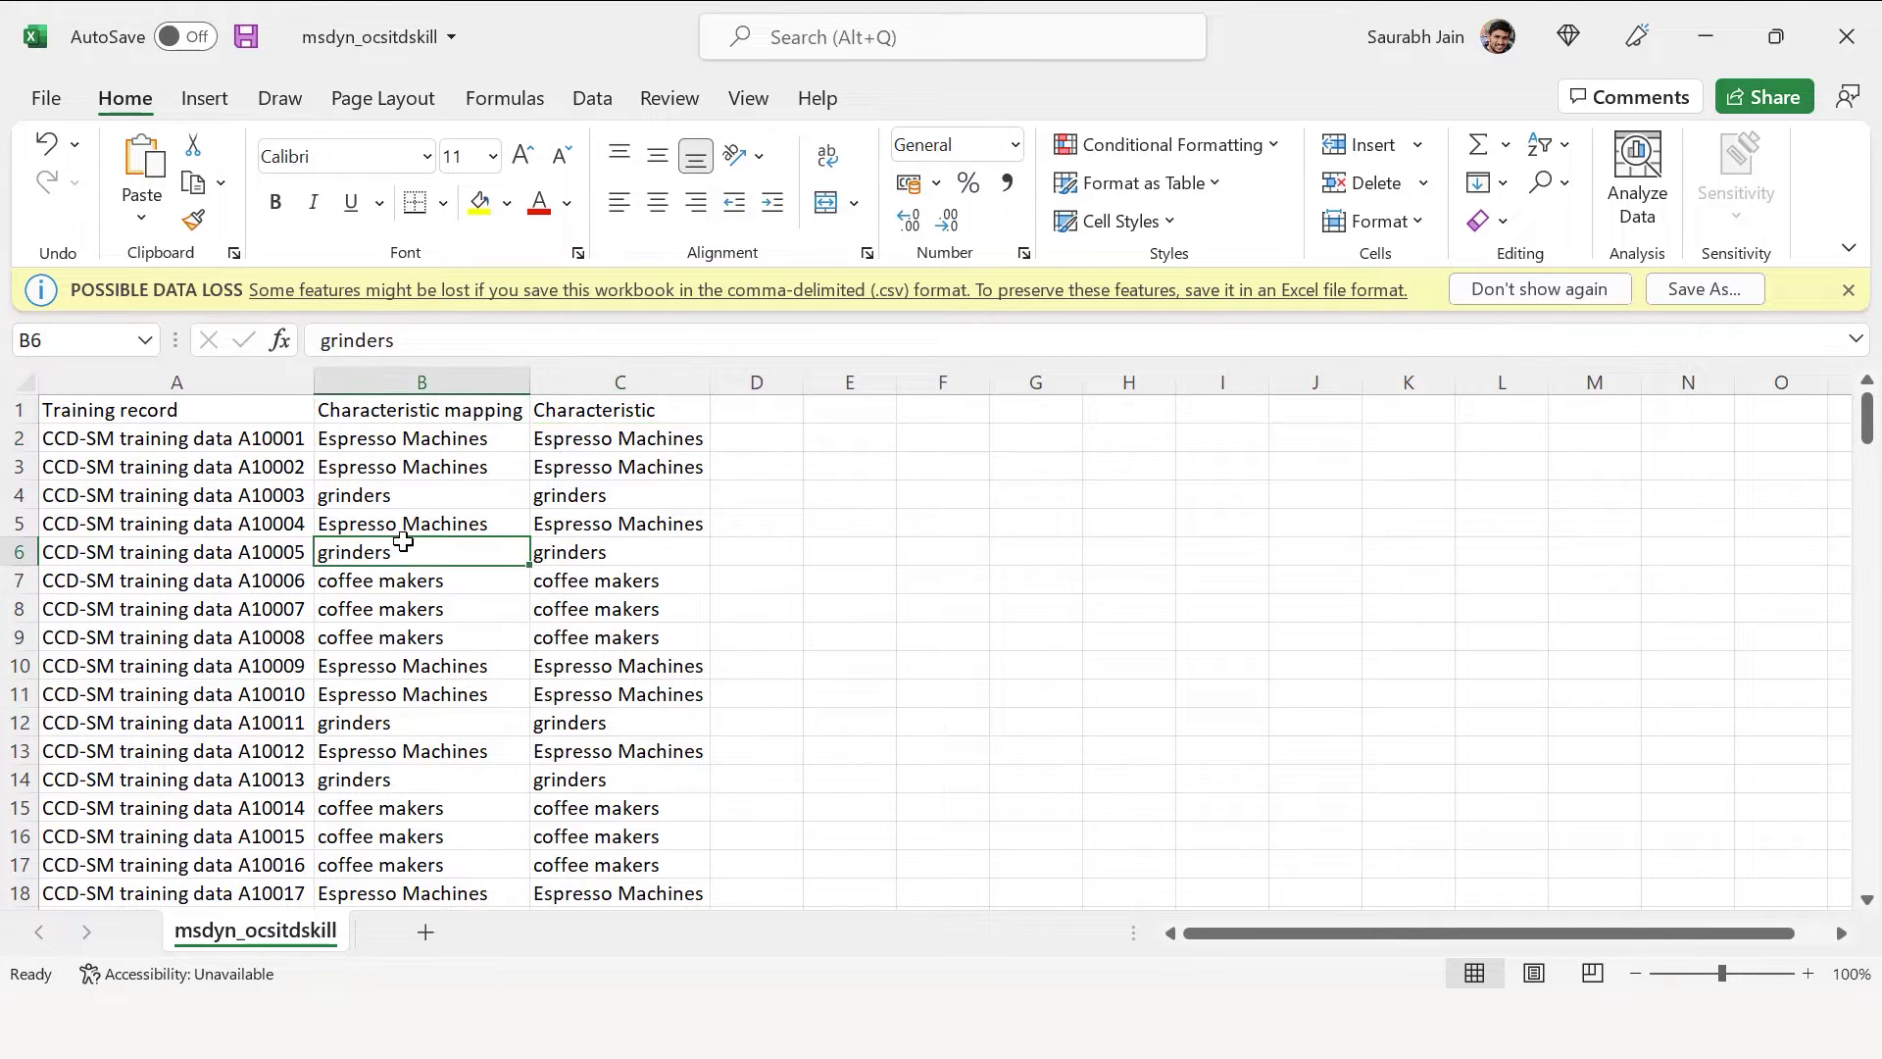
{"action": "scroll", "coordinate": [277, 660], "scroll_direction": "down", "scroll_amount": 7}
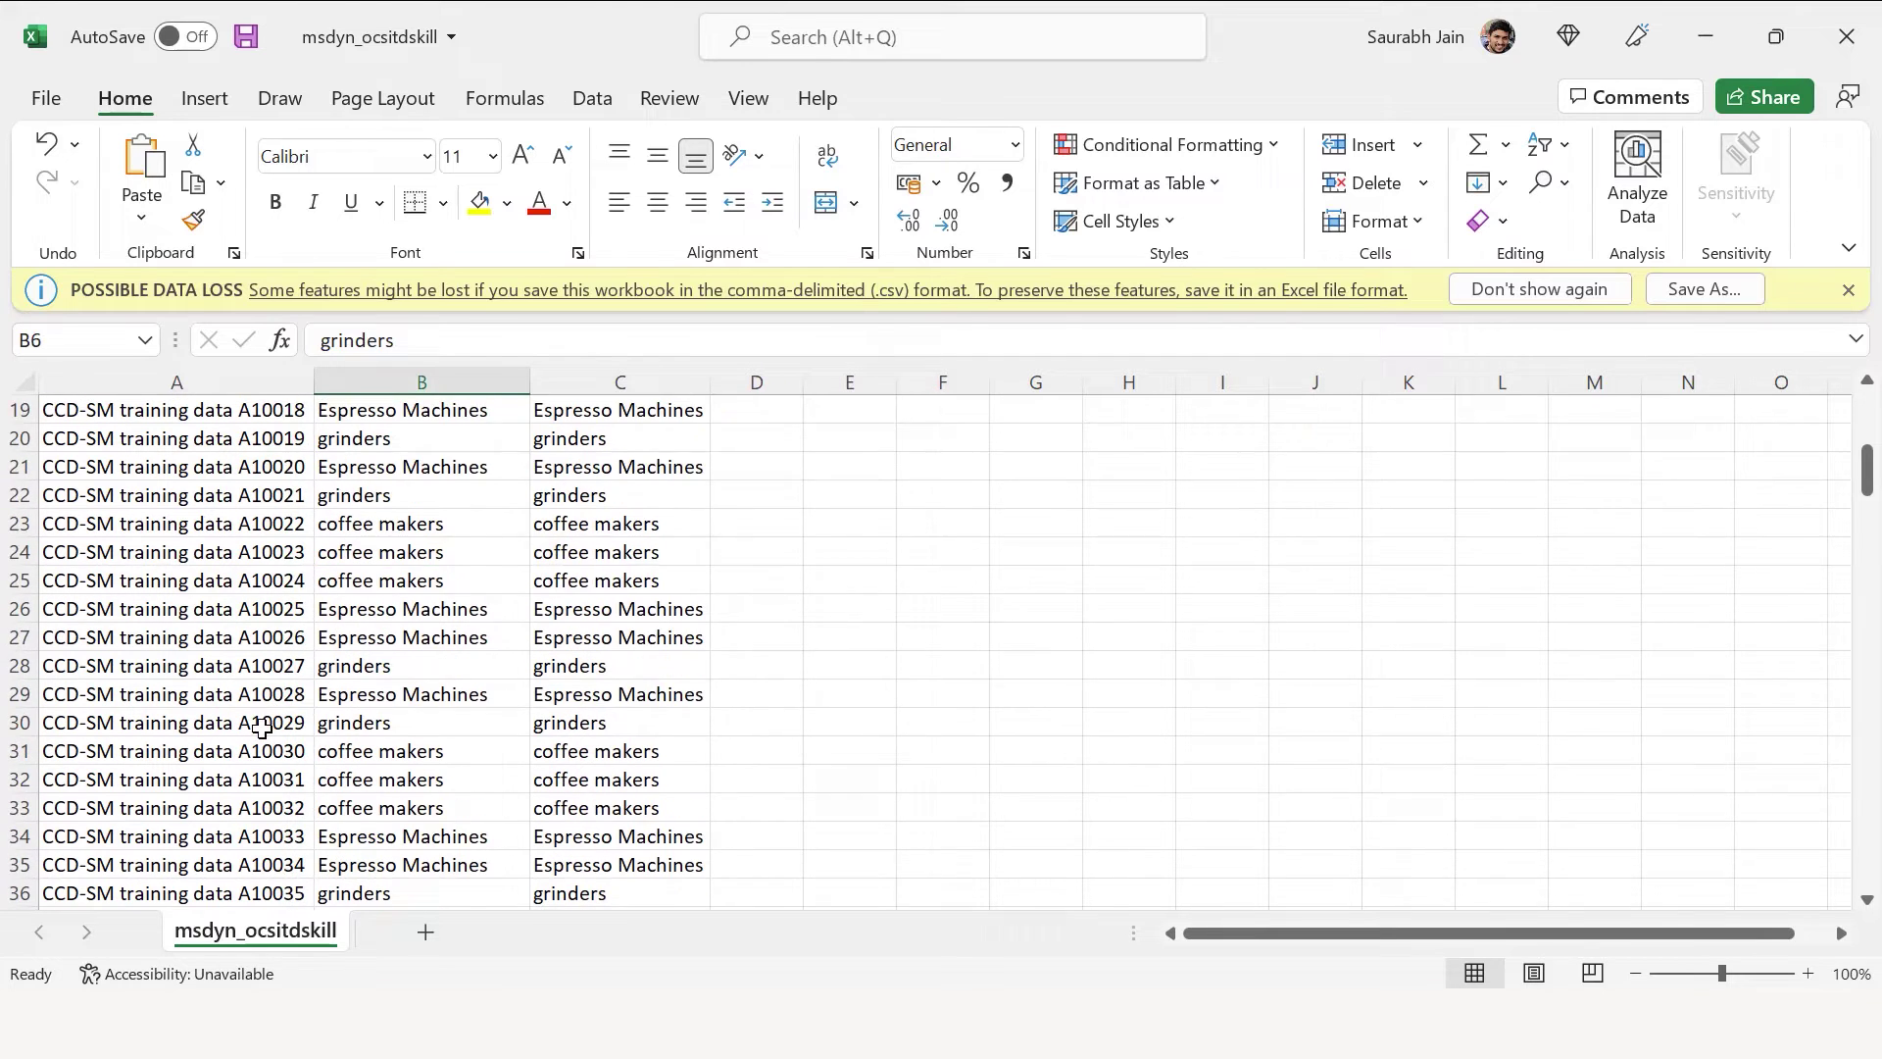
{"action": "scroll", "coordinate": [385, 761], "scroll_direction": "up", "scroll_amount": 7}
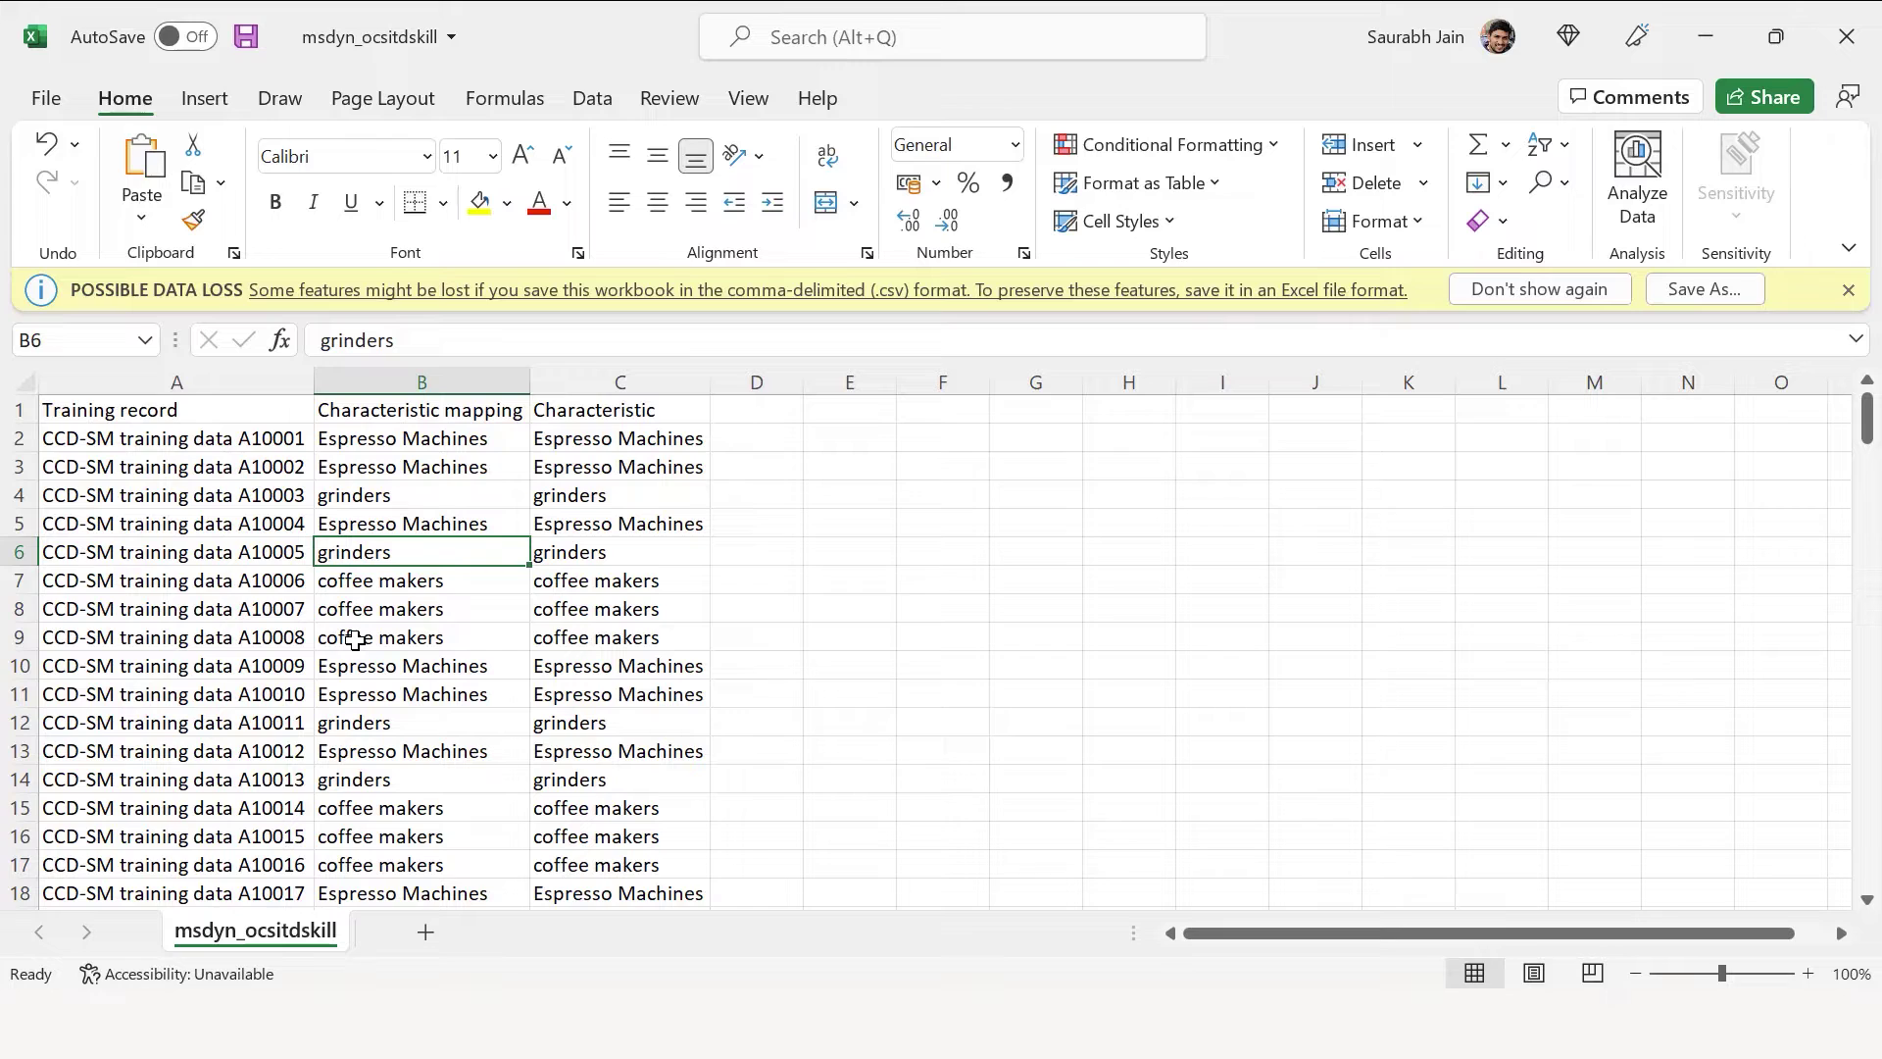
{"action": "key", "text": "alt+Tab"}
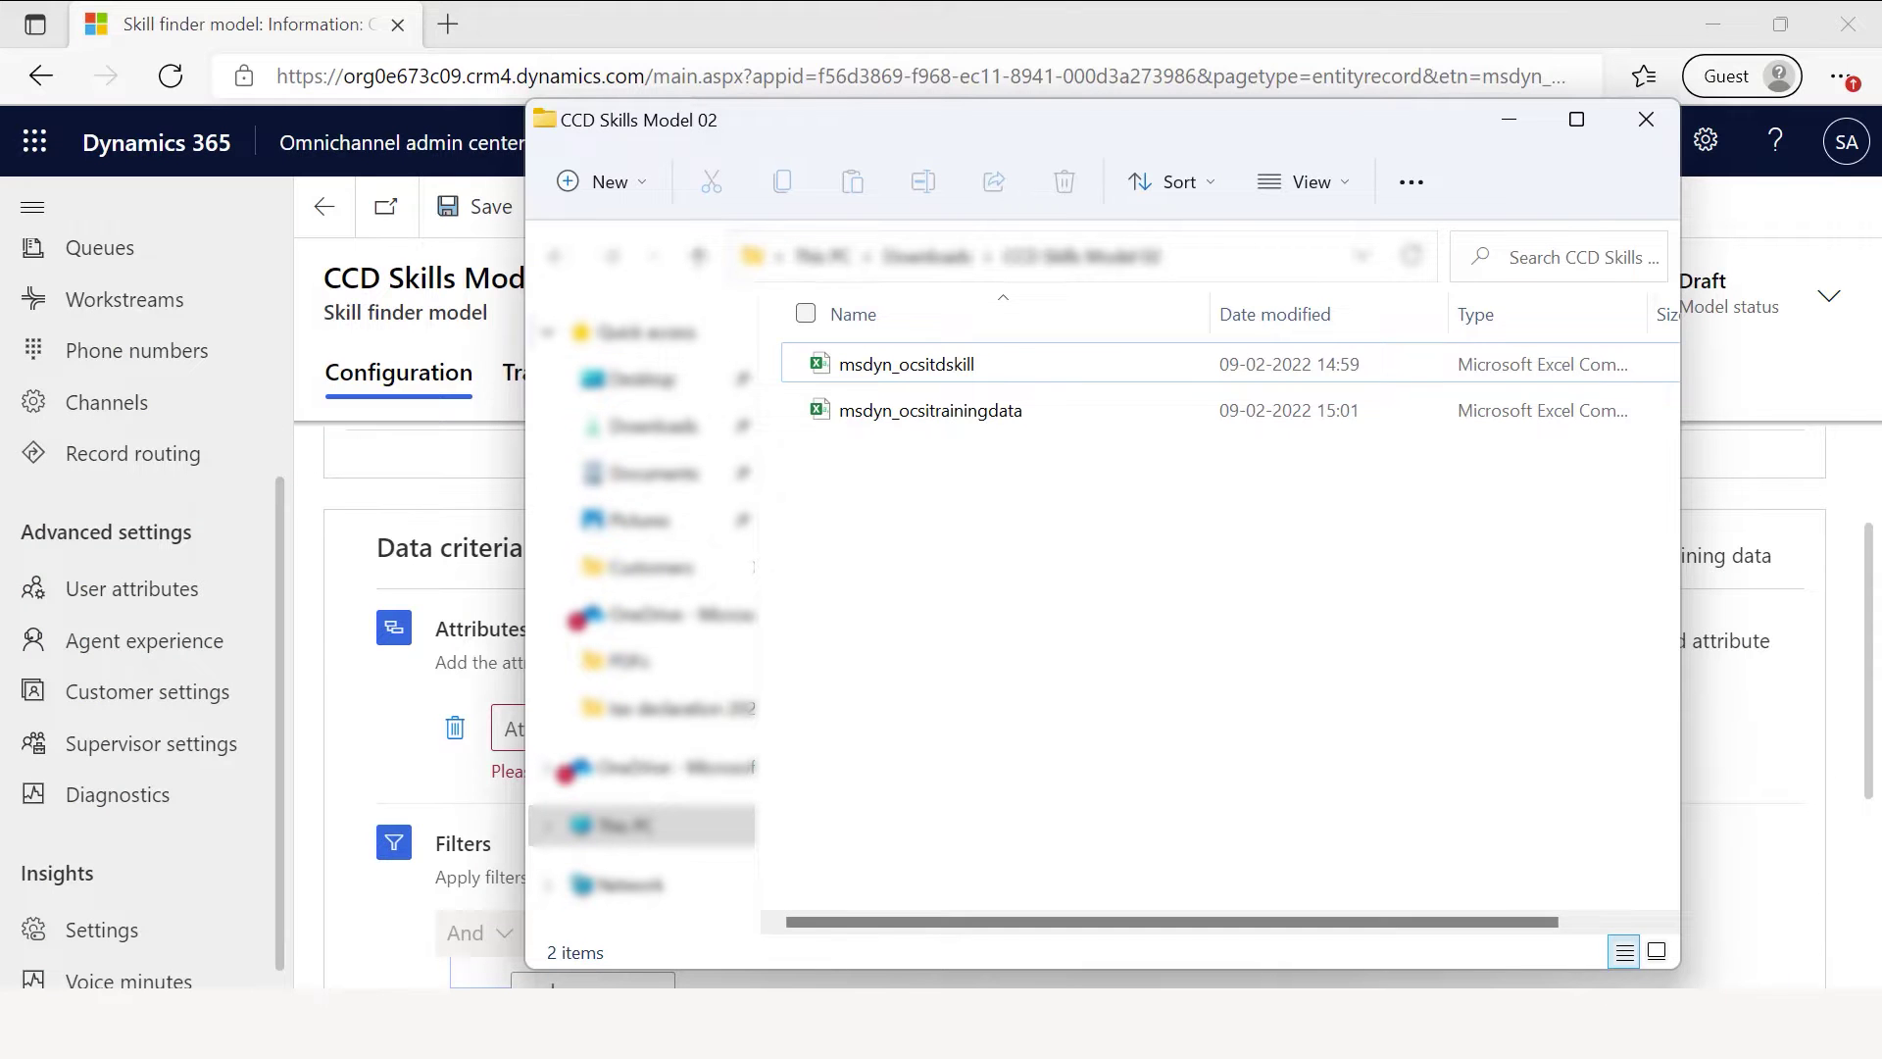
Compress the CCD Skills Model 02 folder in Downloads into a same-named zip file.
{"action": "left_click", "coordinate": [965, 269]}
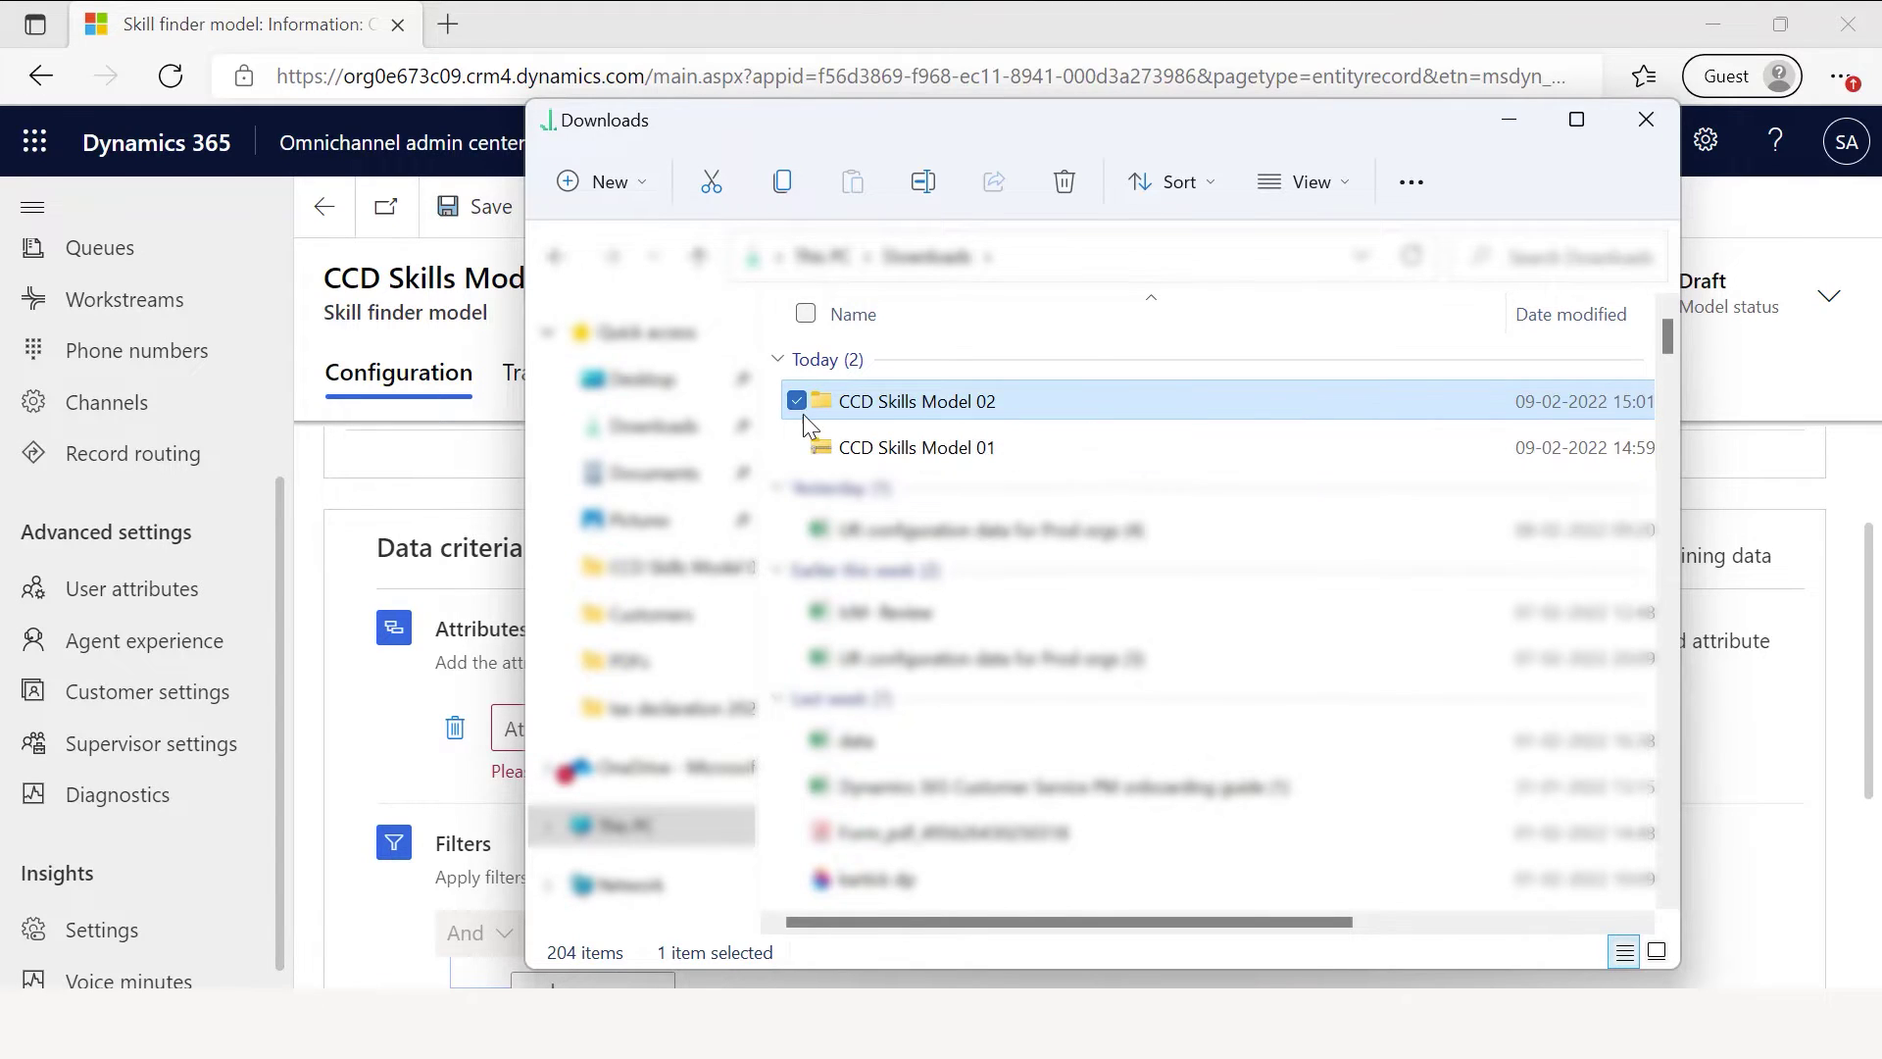
{"action": "right_click", "coordinate": [874, 412]}
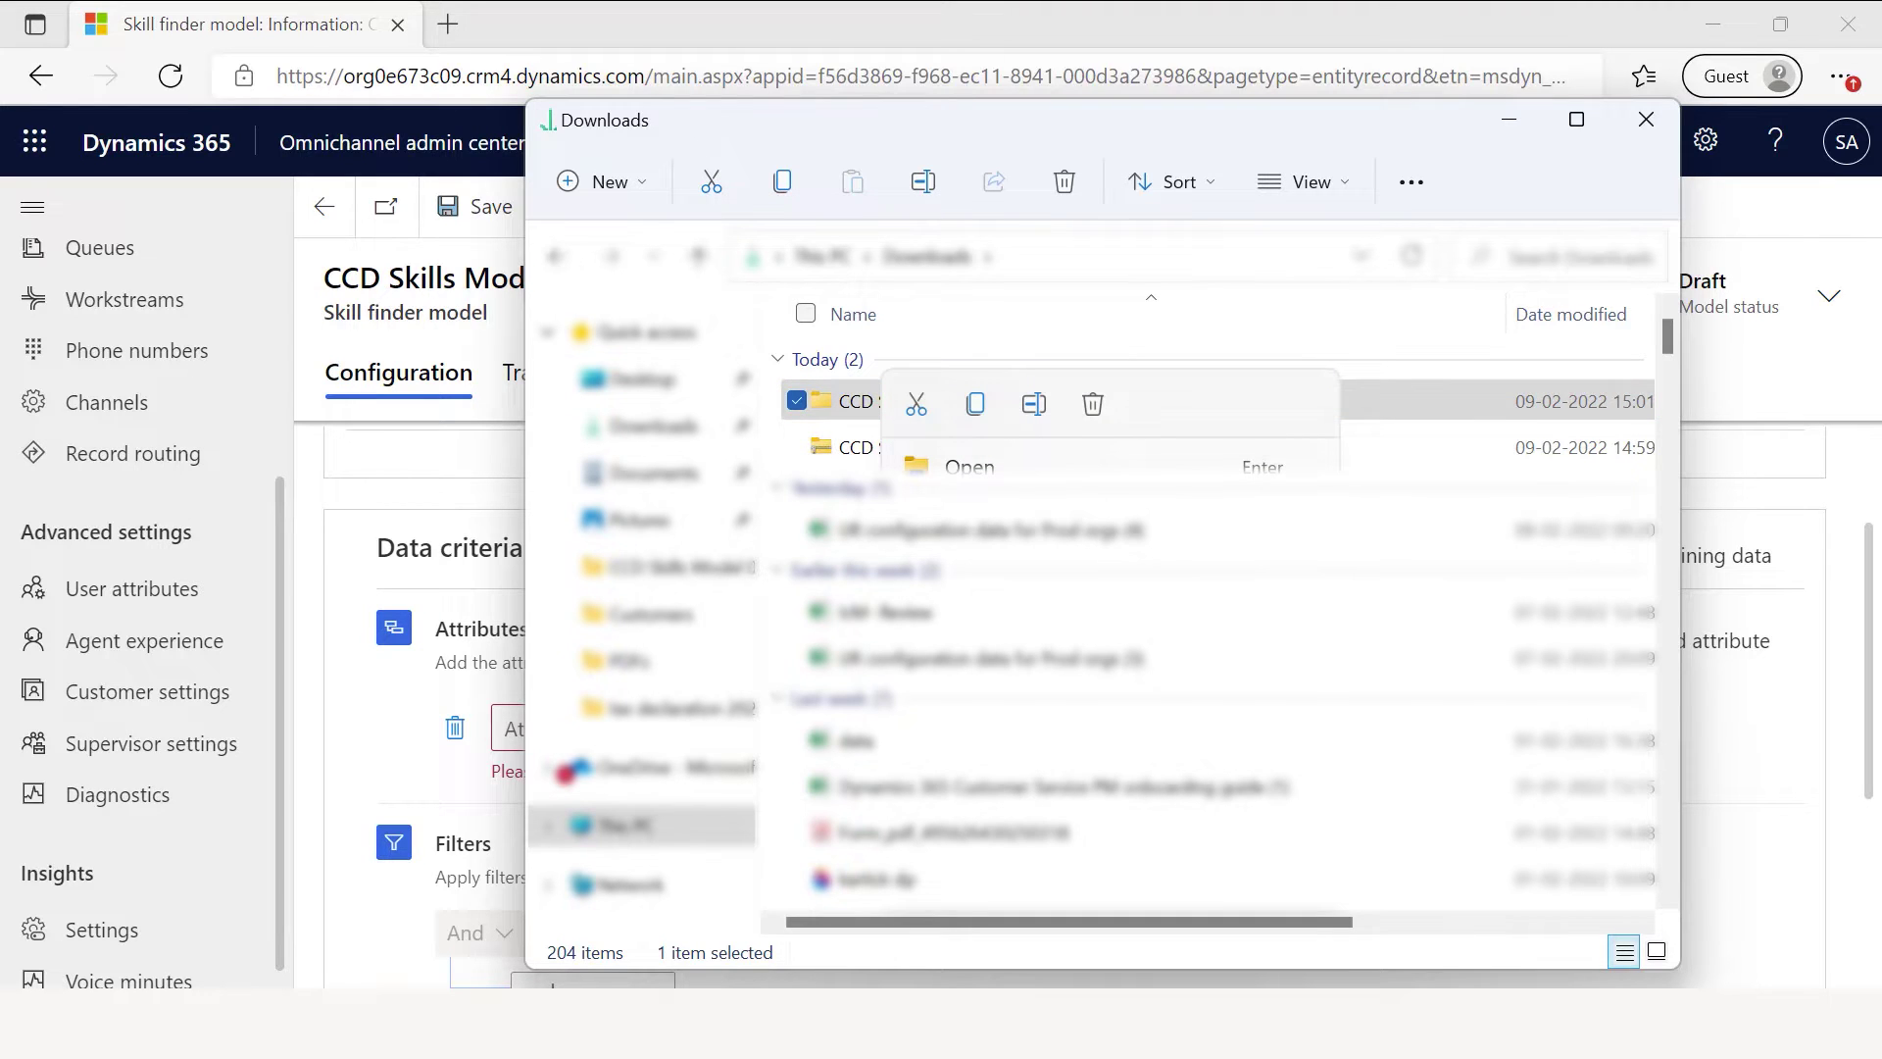
{"action": "key", "text": "Escape"}
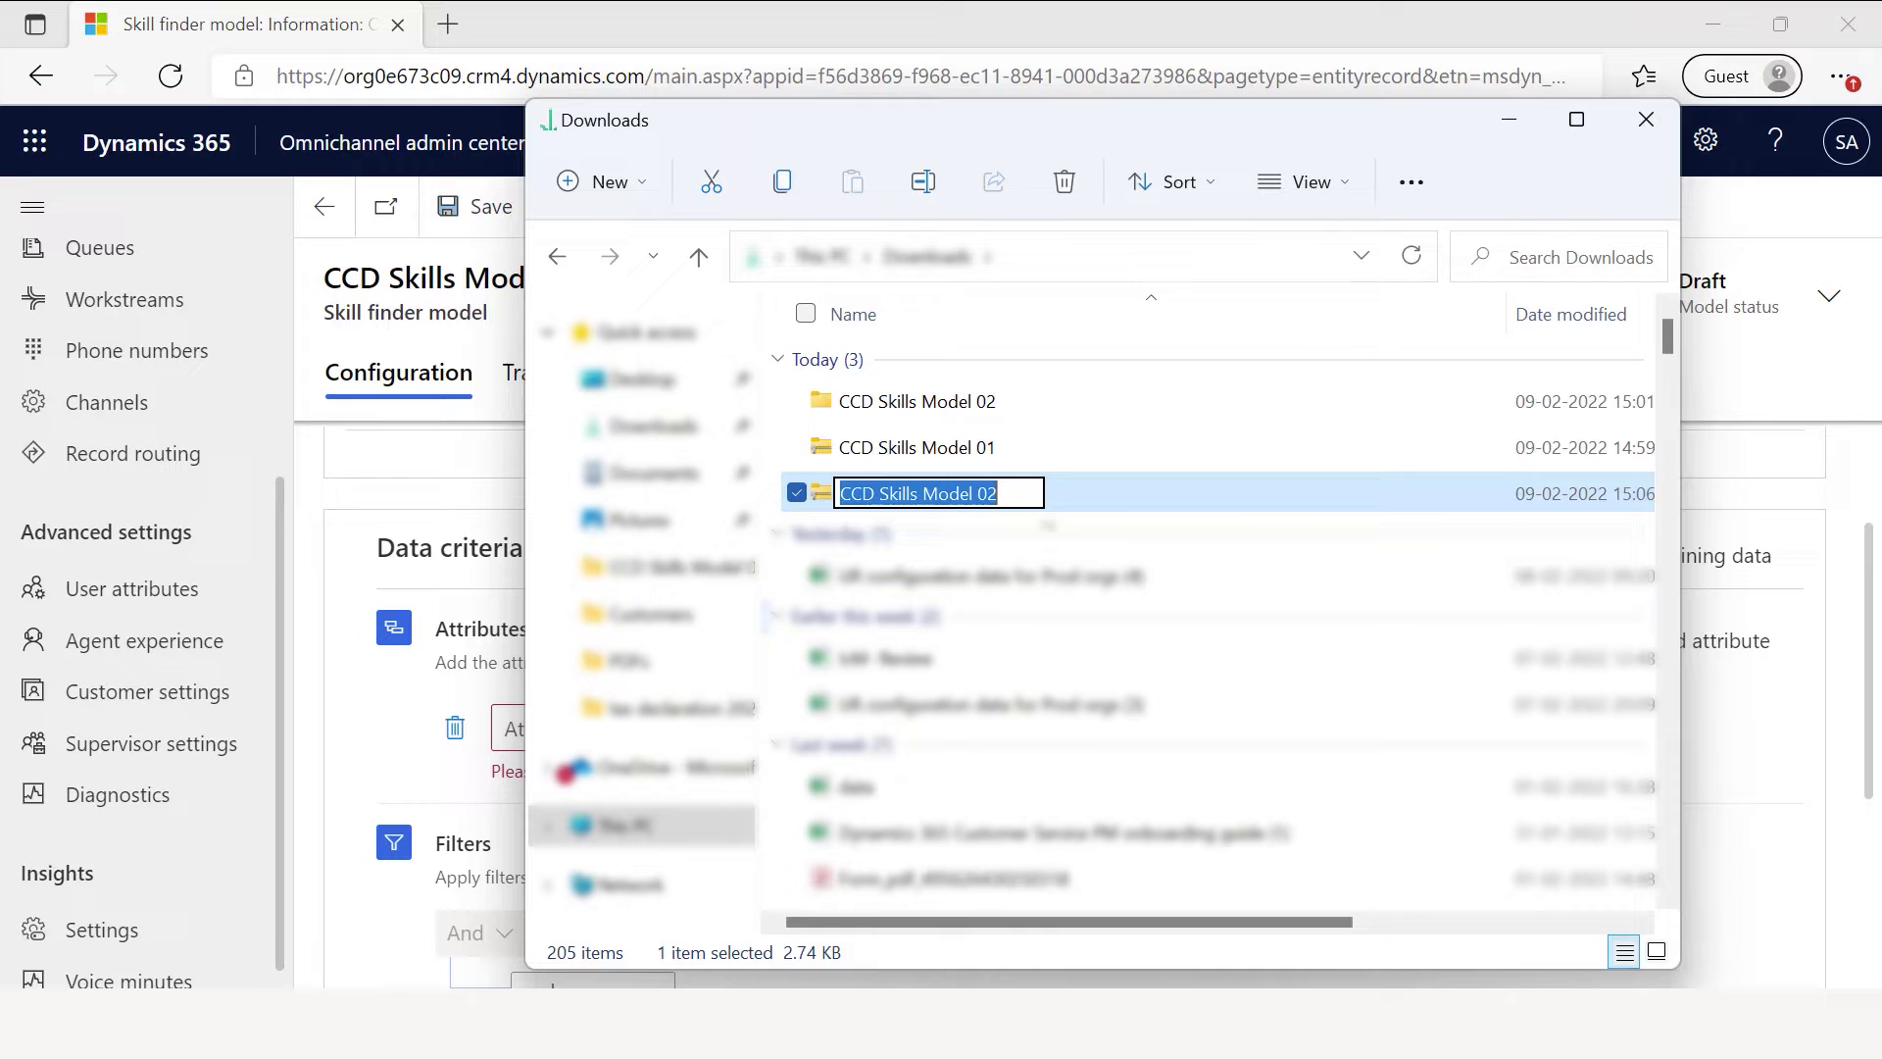
{"action": "left_click", "coordinate": [1112, 498]}
{"action": "left_click", "coordinate": [1045, 507]}
Launch the Import Data Wizard from CCD Skills Model 02's Training data tab.
{"action": "left_click", "coordinate": [345, 487]}
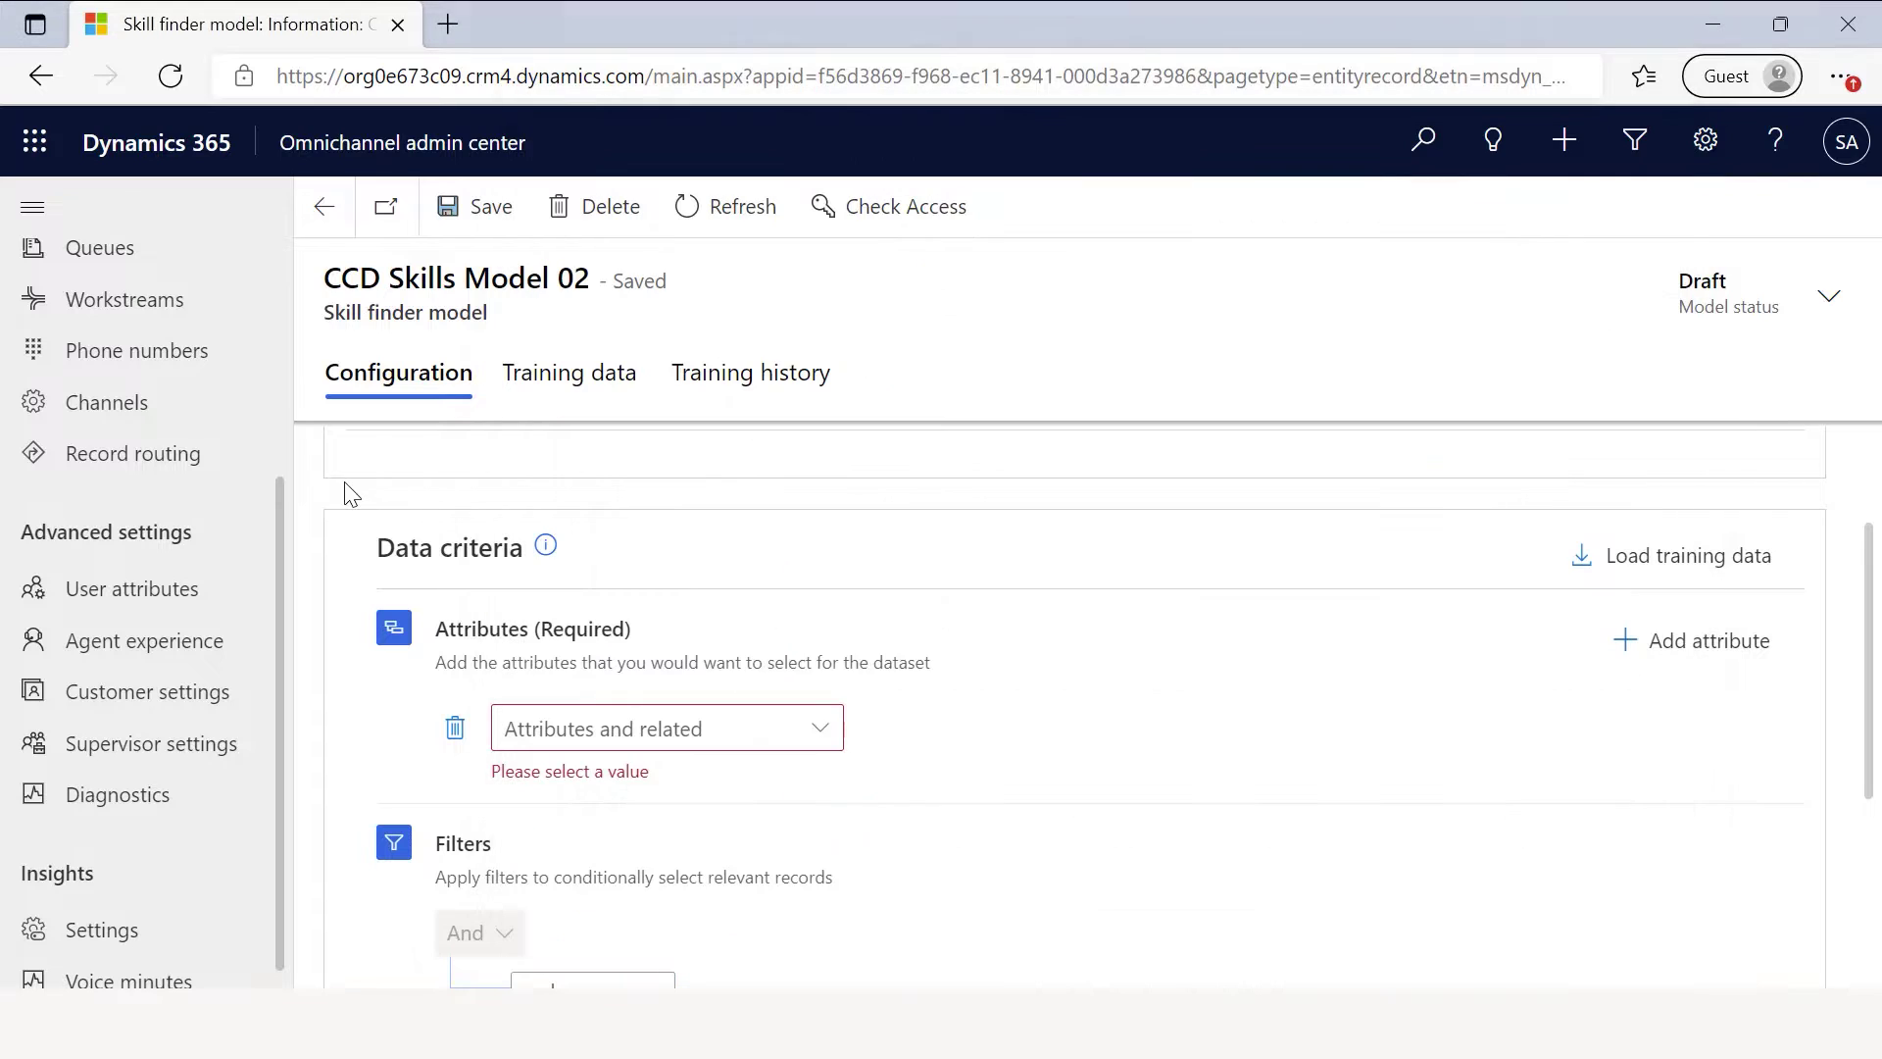
{"action": "scroll", "coordinate": [519, 529], "scroll_direction": "up", "scroll_amount": 1}
{"action": "scroll", "coordinate": [532, 533], "scroll_direction": "up", "scroll_amount": 1}
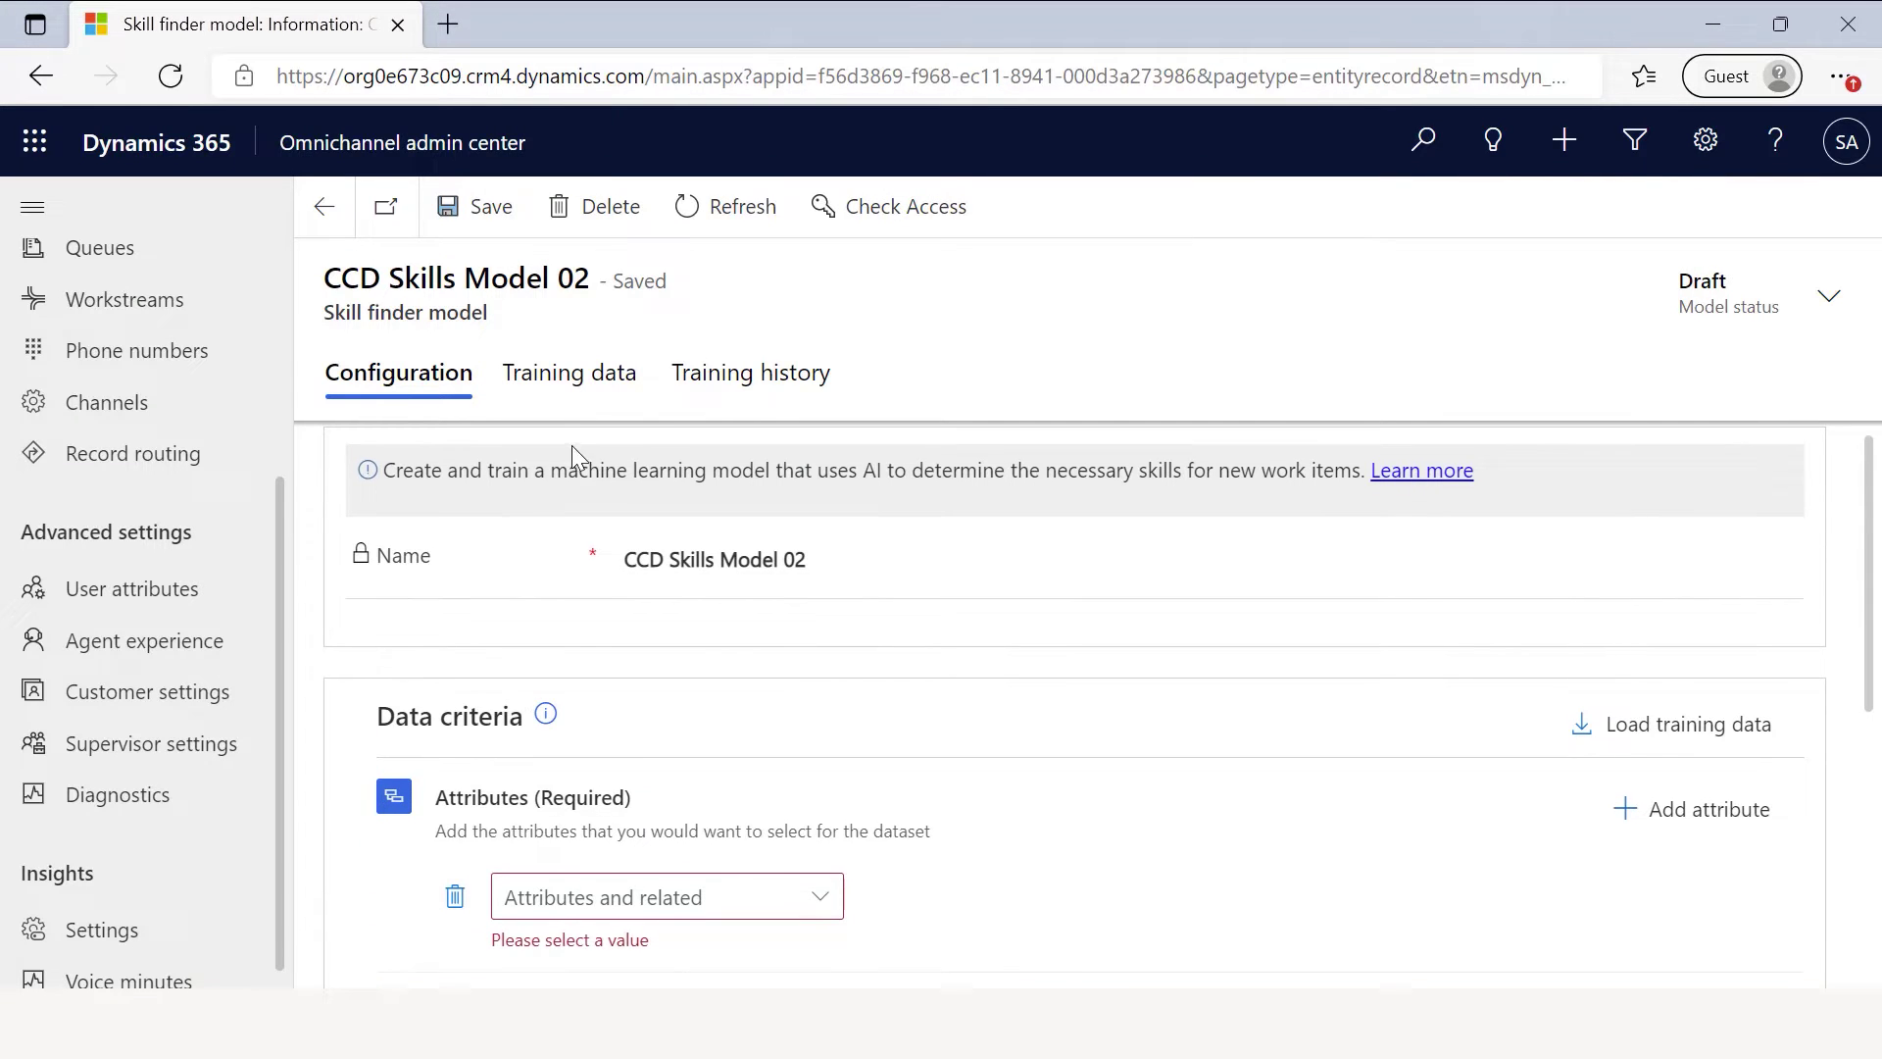
{"action": "left_click", "coordinate": [586, 392]}
{"action": "scroll", "coordinate": [1104, 660], "scroll_direction": "down", "scroll_amount": 4}
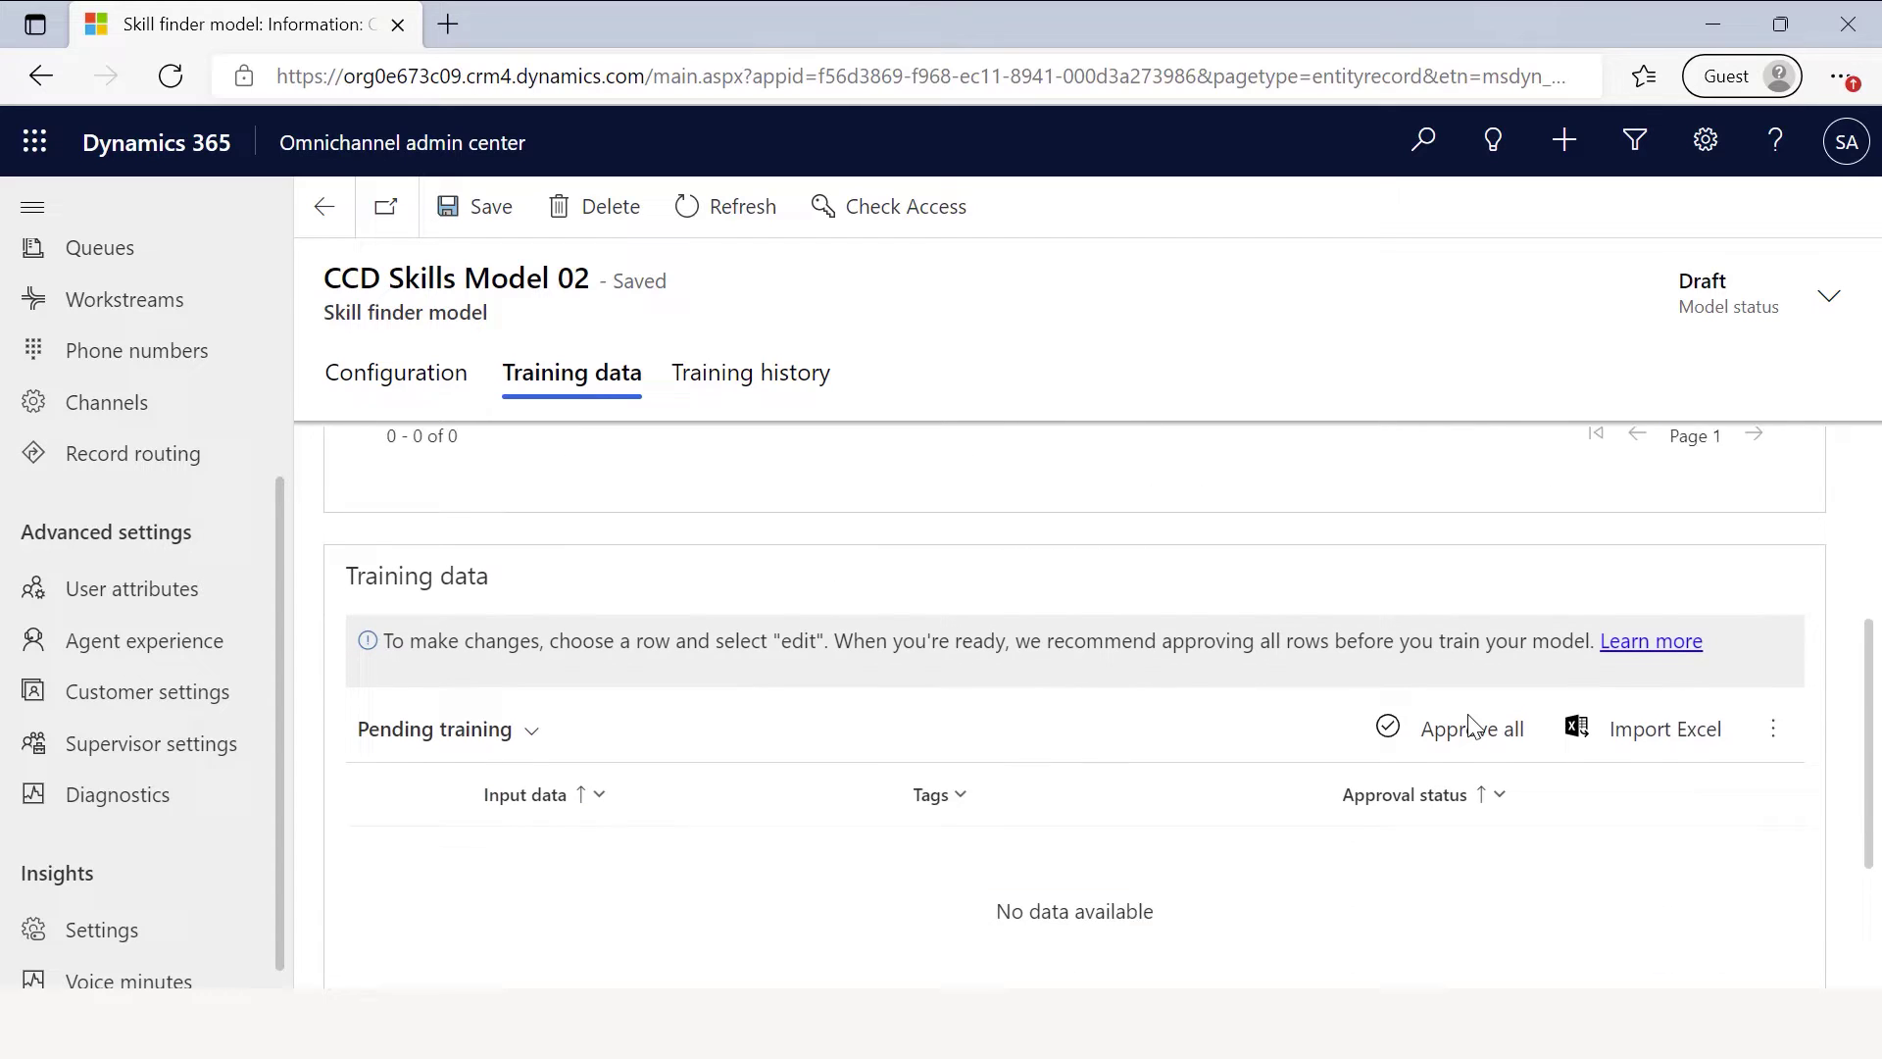
{"action": "scroll", "coordinate": [1437, 713], "scroll_direction": "down", "scroll_amount": 2}
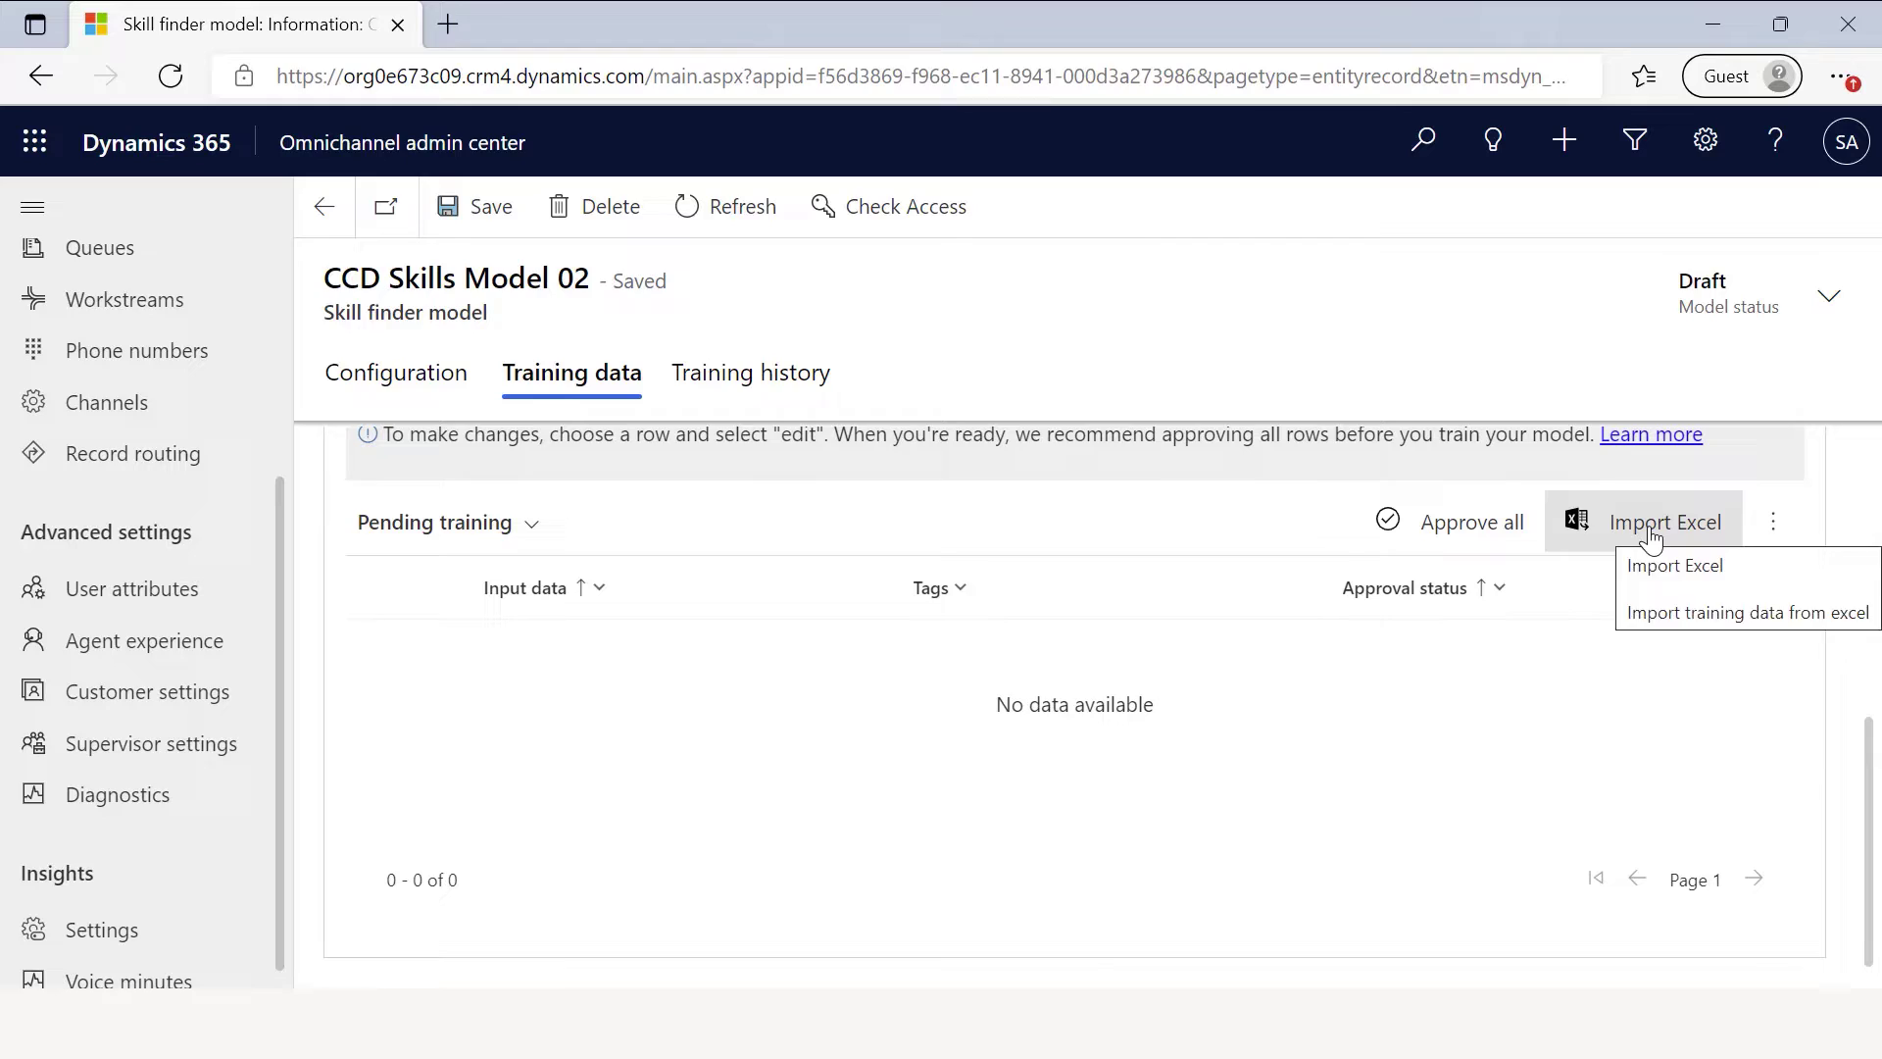
{"action": "left_click", "coordinate": [1652, 532]}
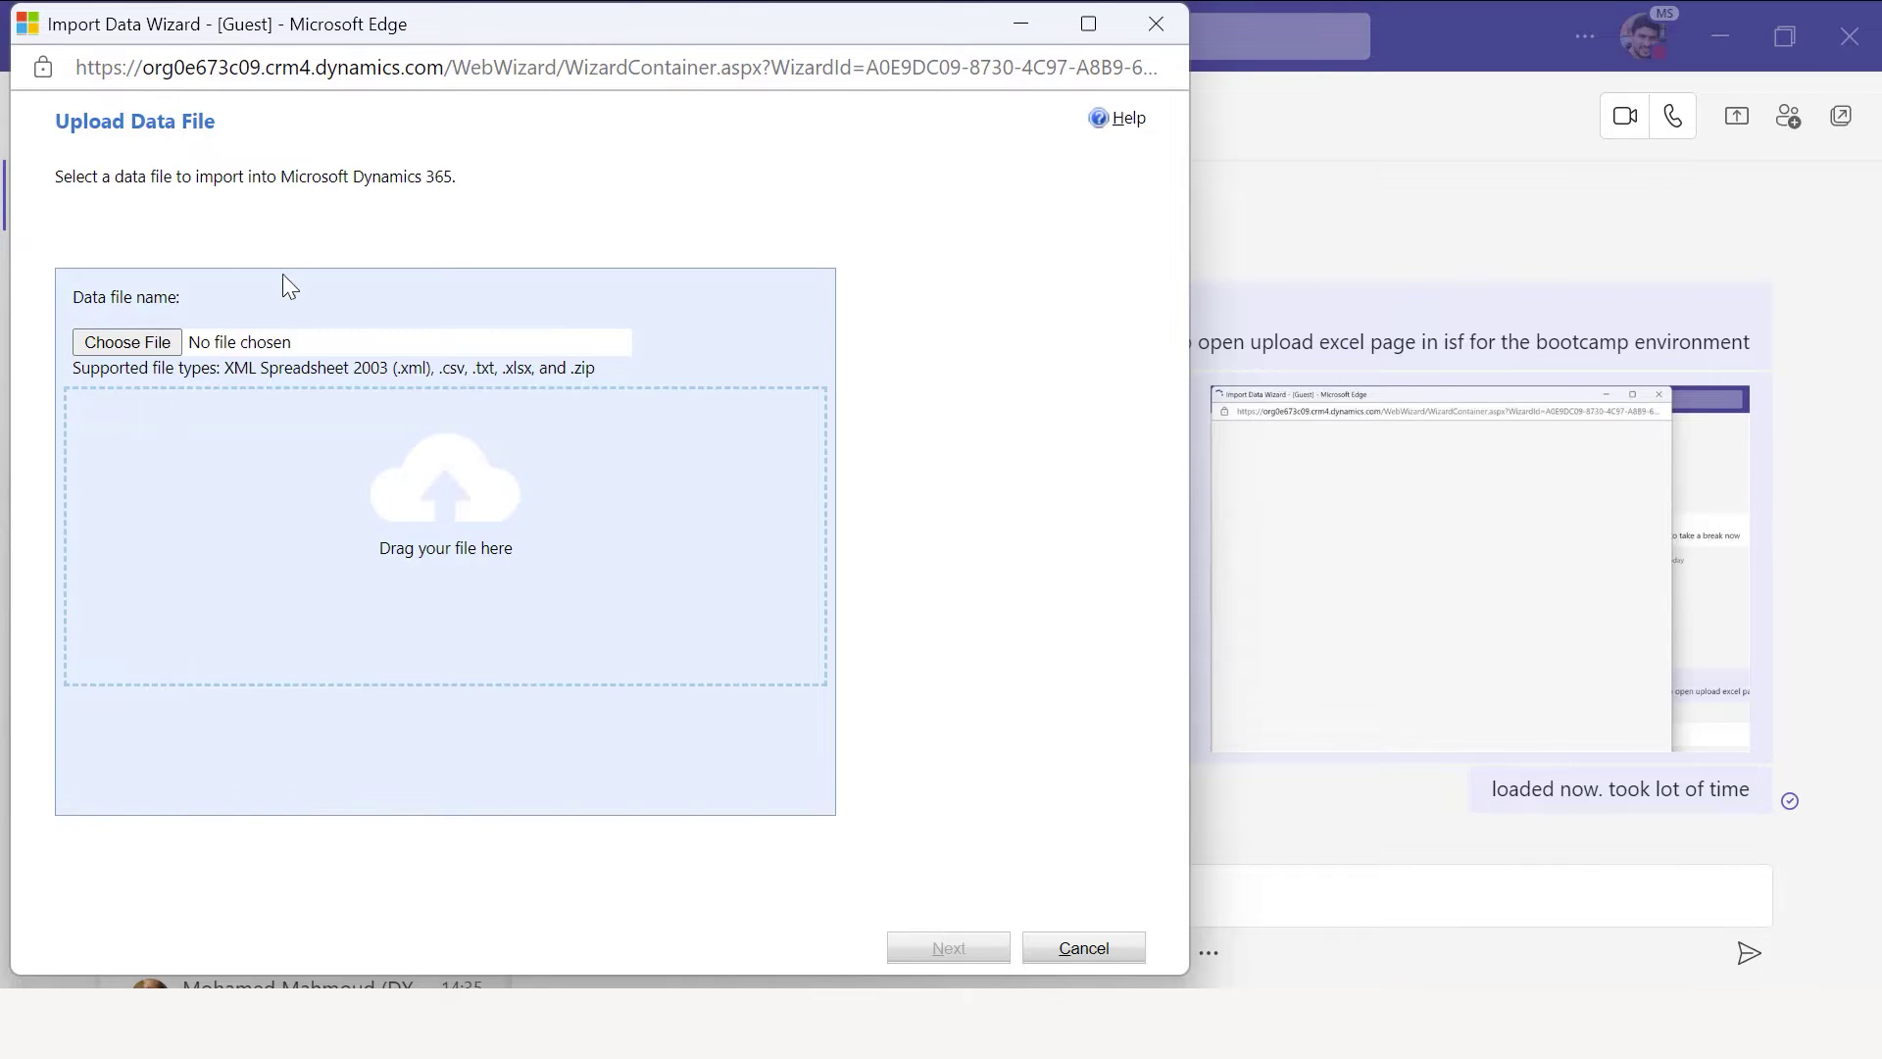
Import CCD Skills Model 02.zip from Downloads with automatic mapping and finish the wizard.
{"action": "left_click", "coordinate": [158, 347]}
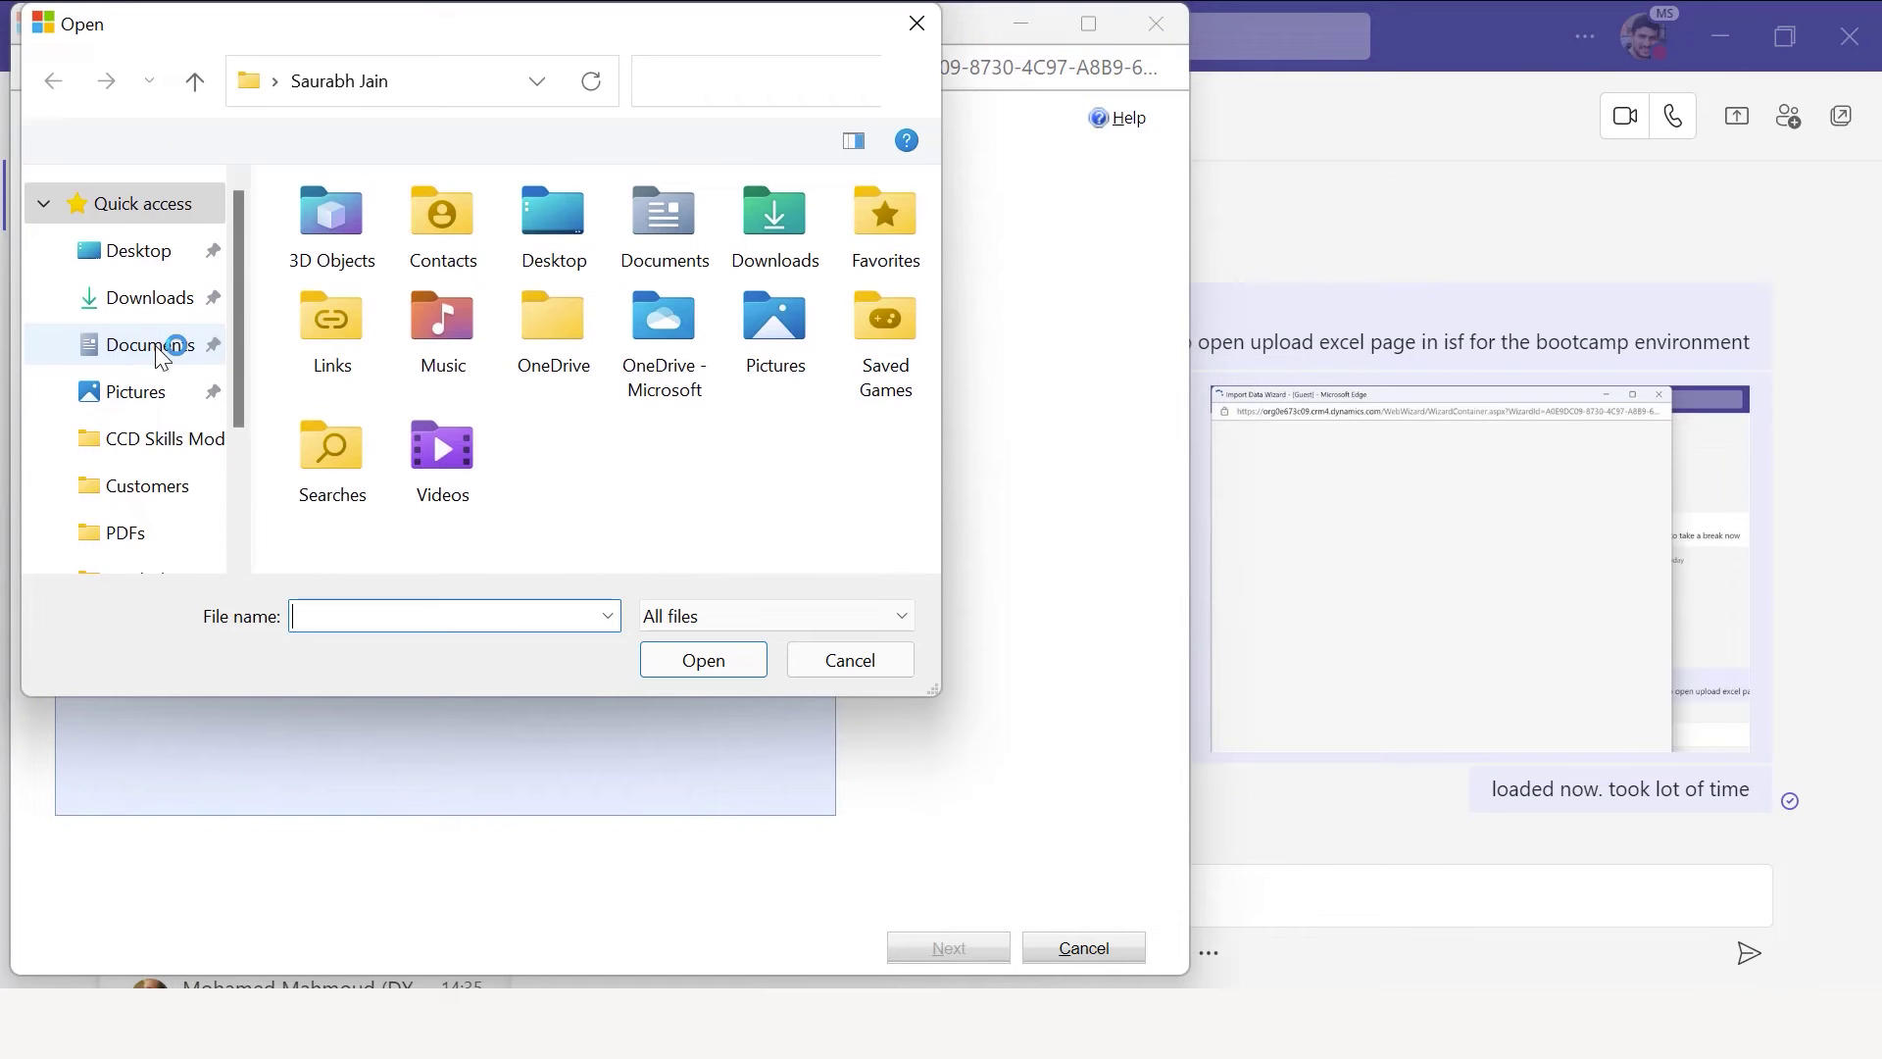
{"action": "left_click", "coordinate": [156, 300]}
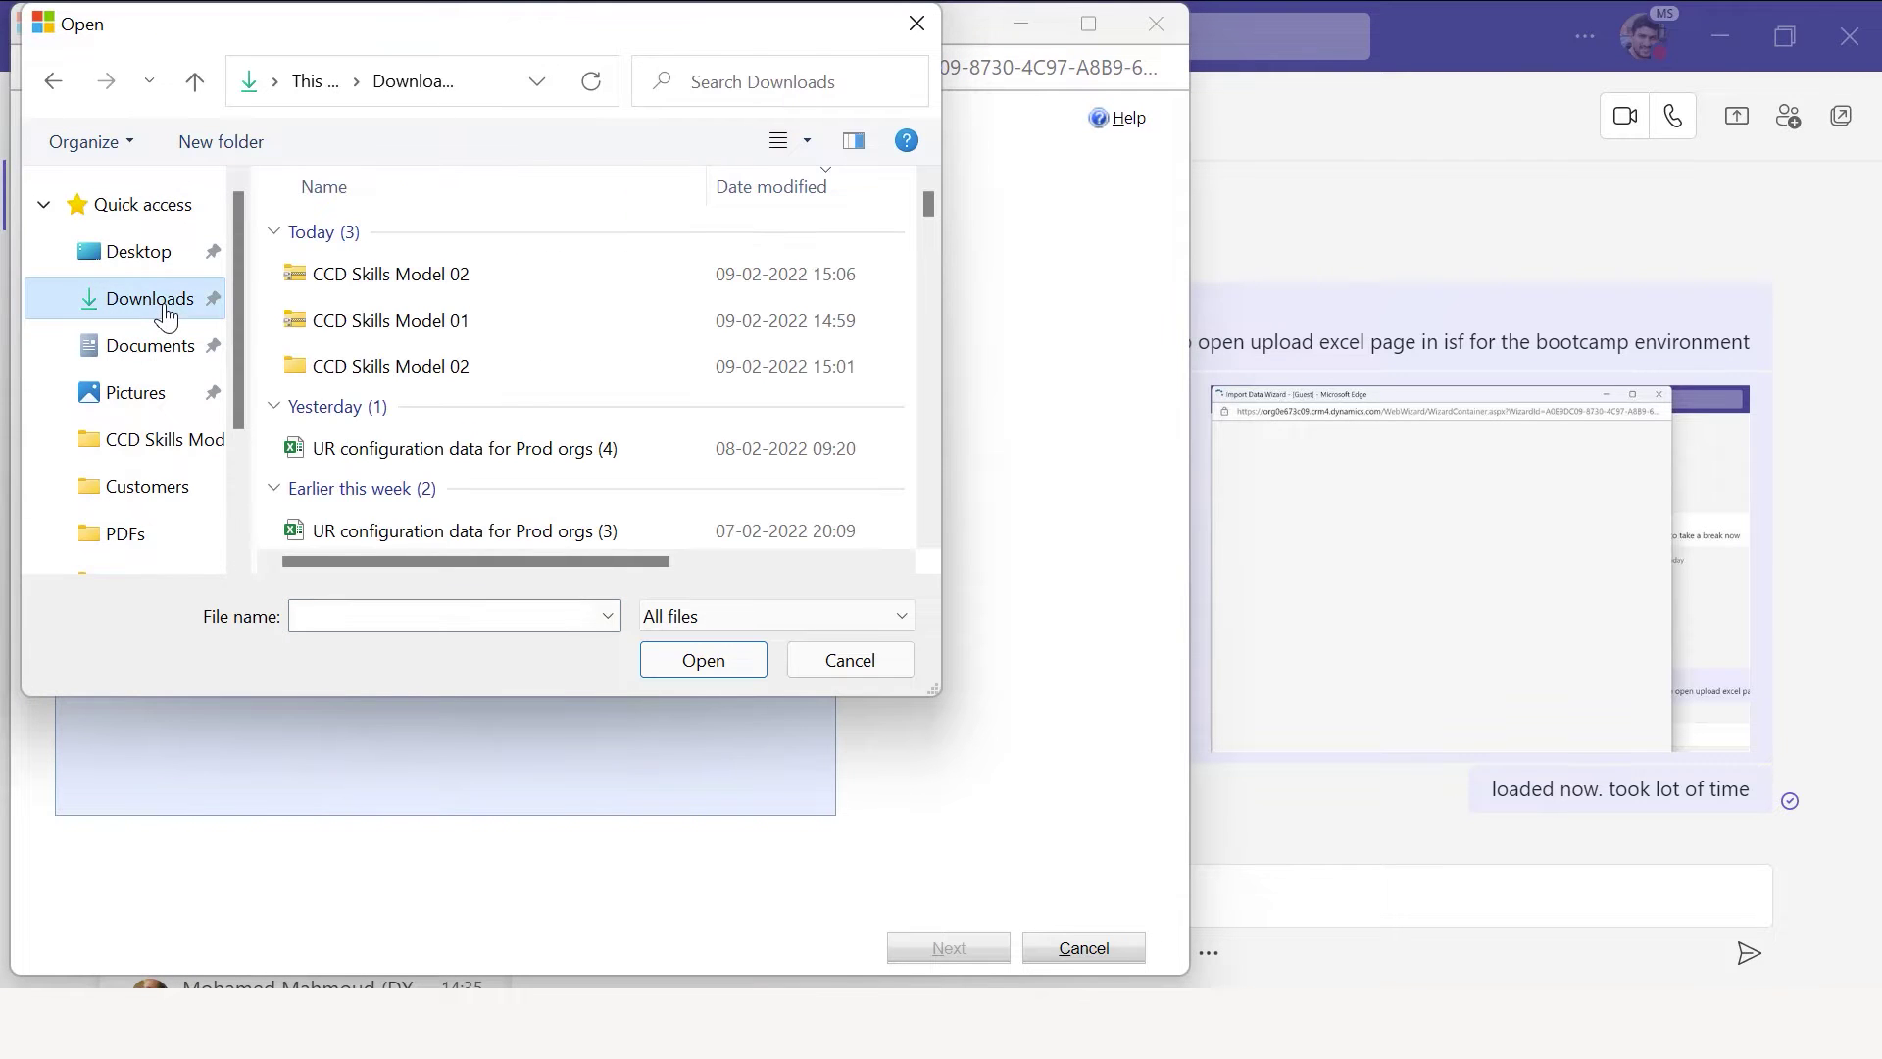
{"action": "double_click", "coordinate": [371, 286]}
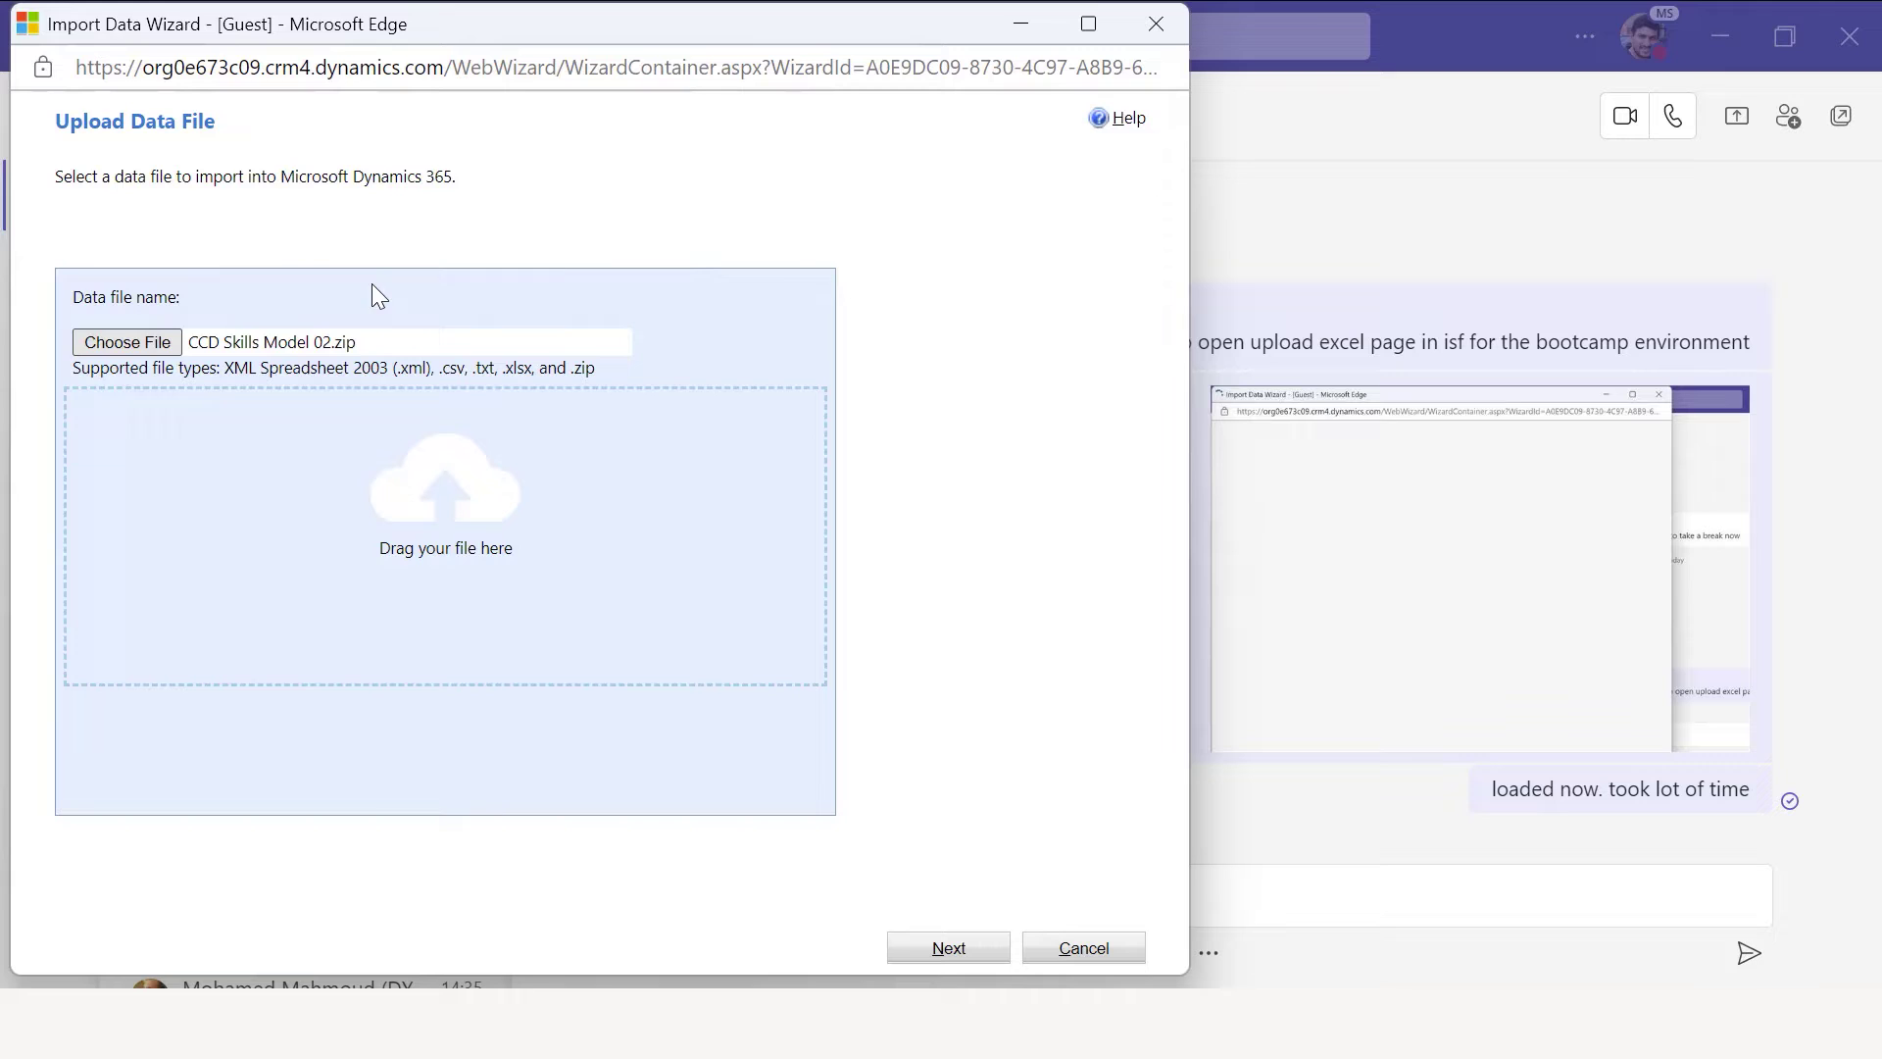
{"action": "left_click", "coordinate": [928, 948]}
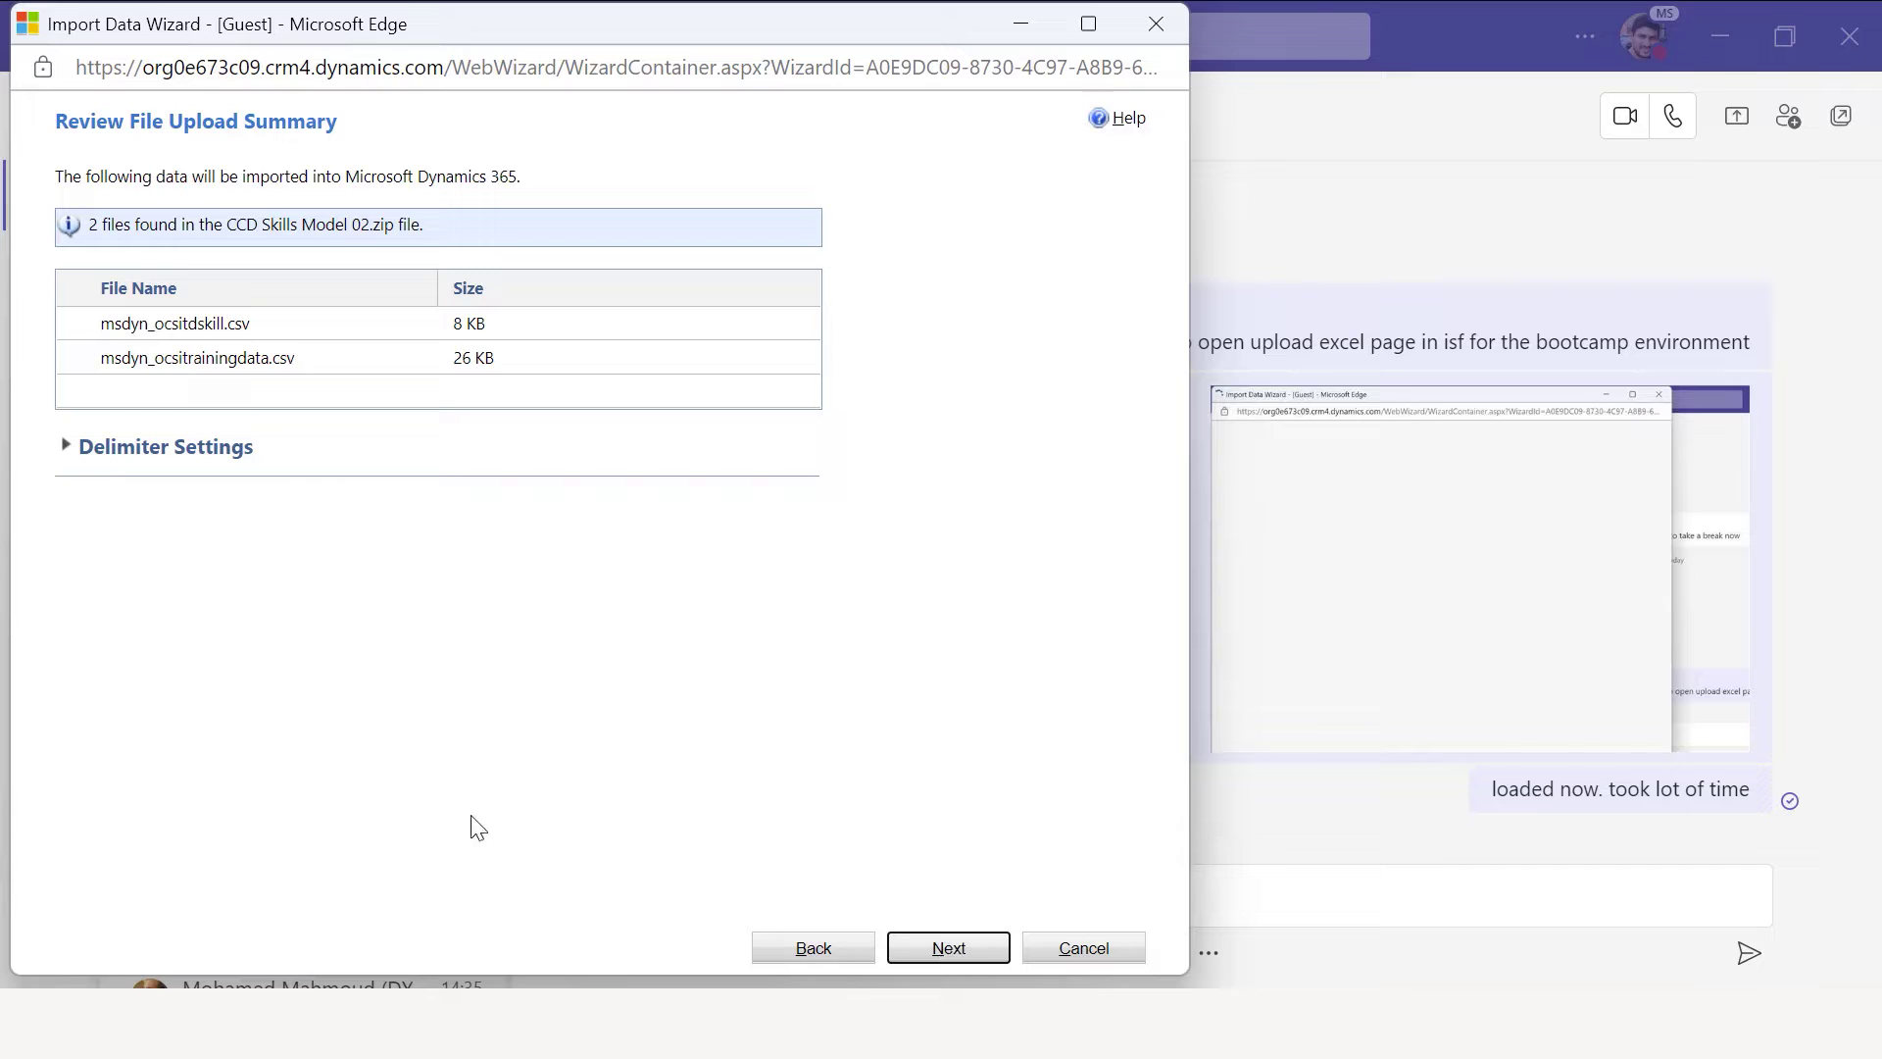
{"action": "left_click", "coordinate": [949, 956]}
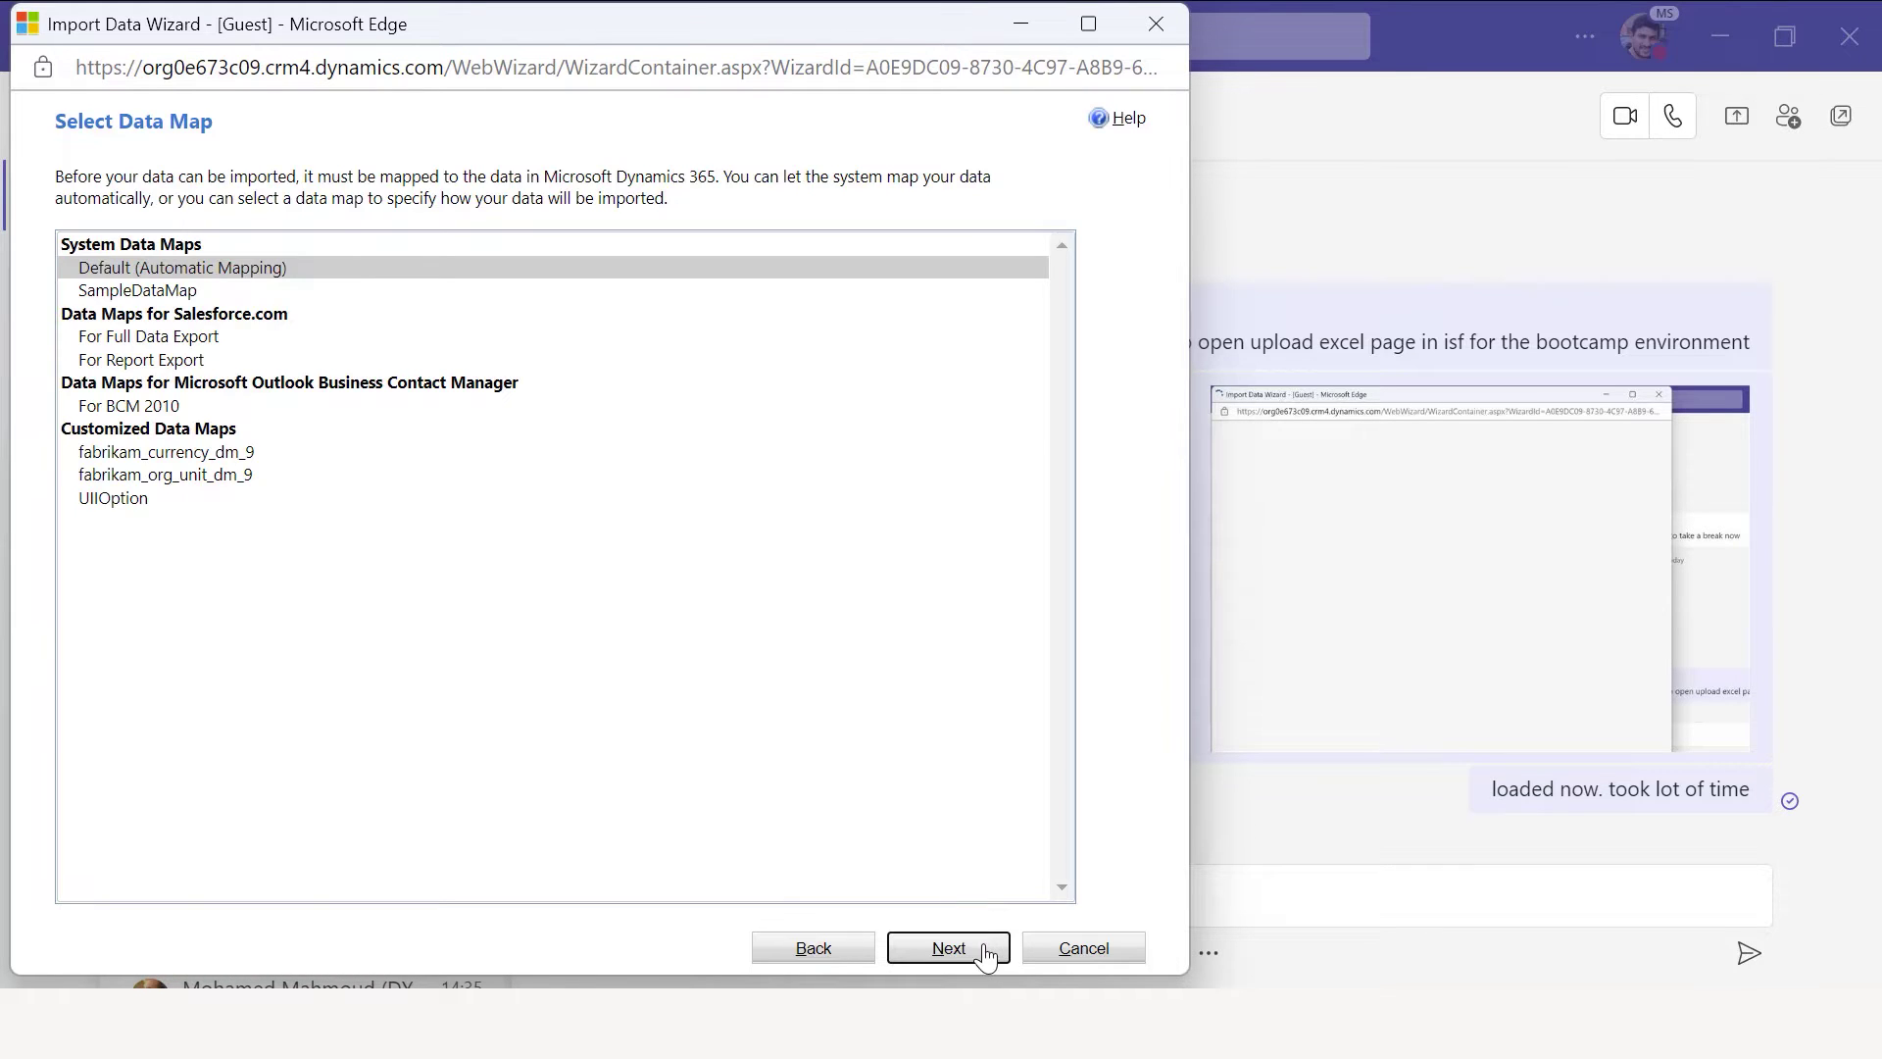
{"action": "left_click", "coordinate": [990, 951]}
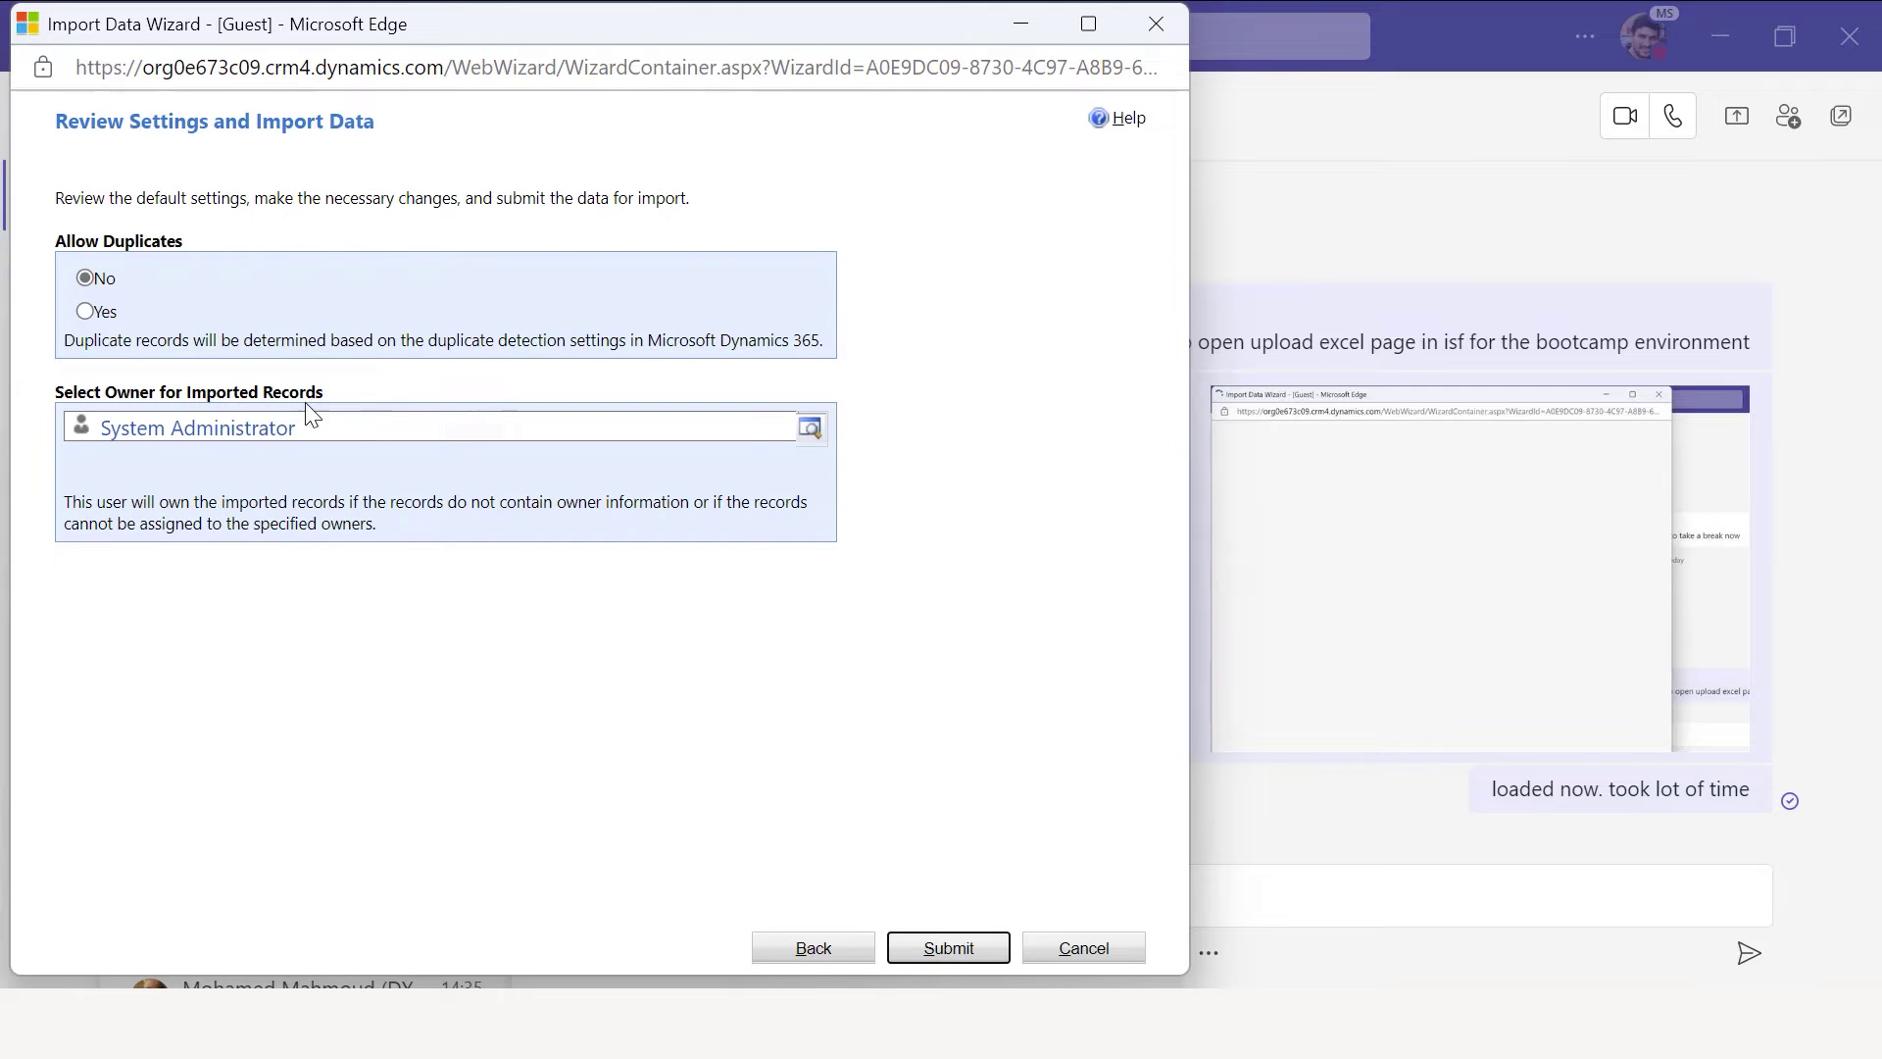
{"action": "left_click", "coordinate": [926, 952]}
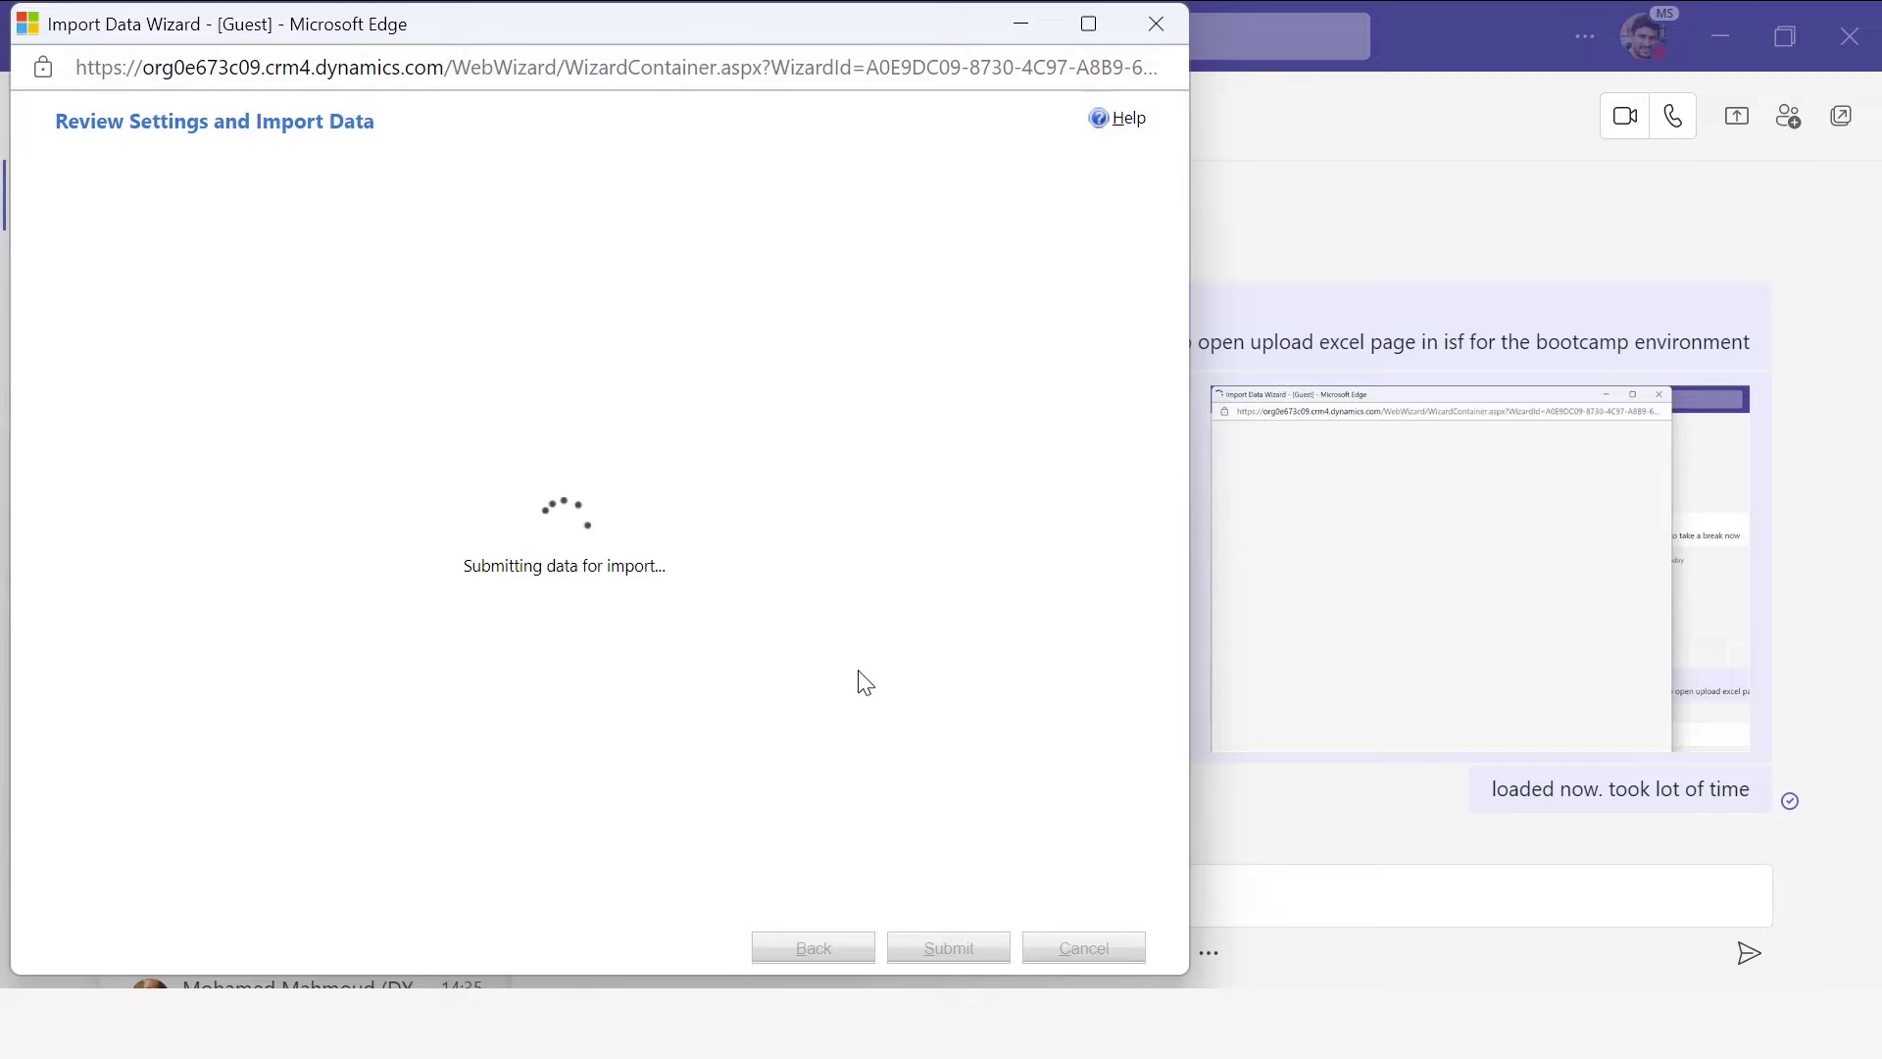
{"action": "left_click", "coordinate": [1069, 947]}
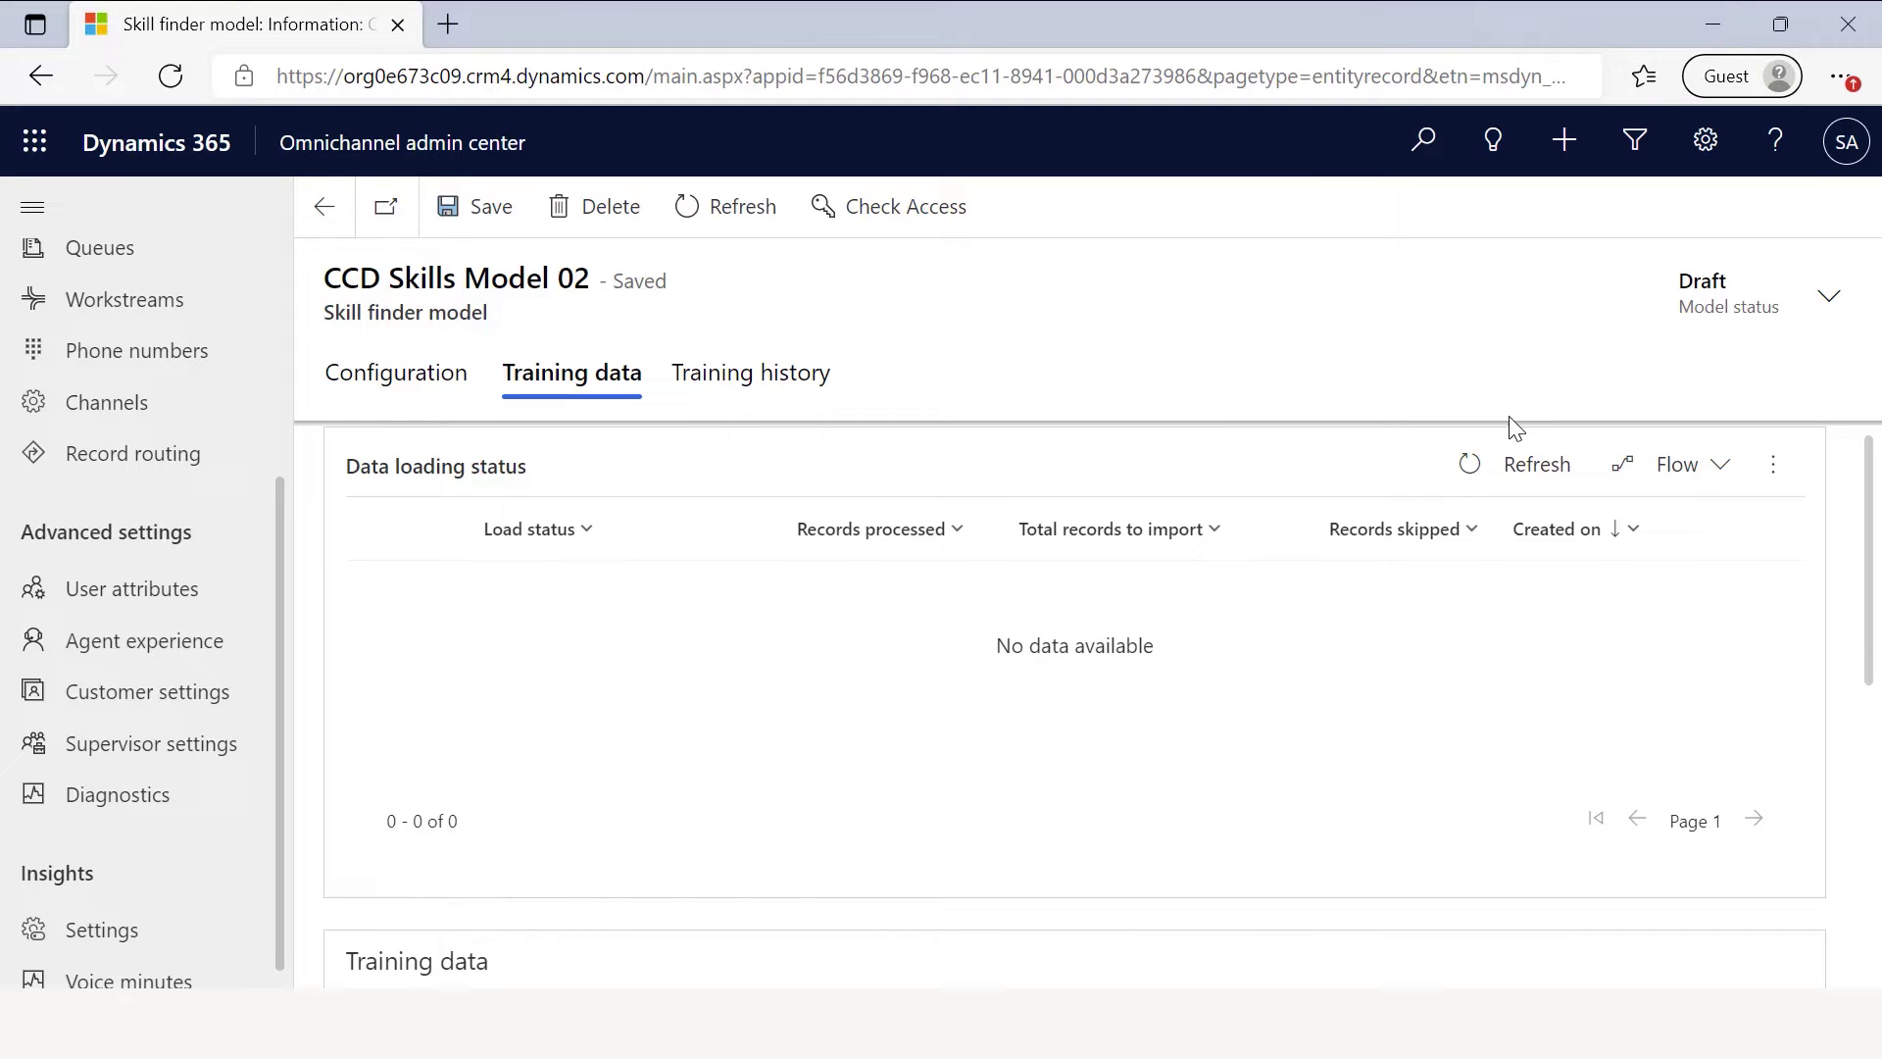
Refresh the data loading status and scroll the grid to check the Pending Coffee Makers and Espresso Machines rows.
{"action": "left_click", "coordinate": [1518, 468]}
{"action": "scroll", "coordinate": [1410, 413], "scroll_direction": "down", "scroll_amount": 4}
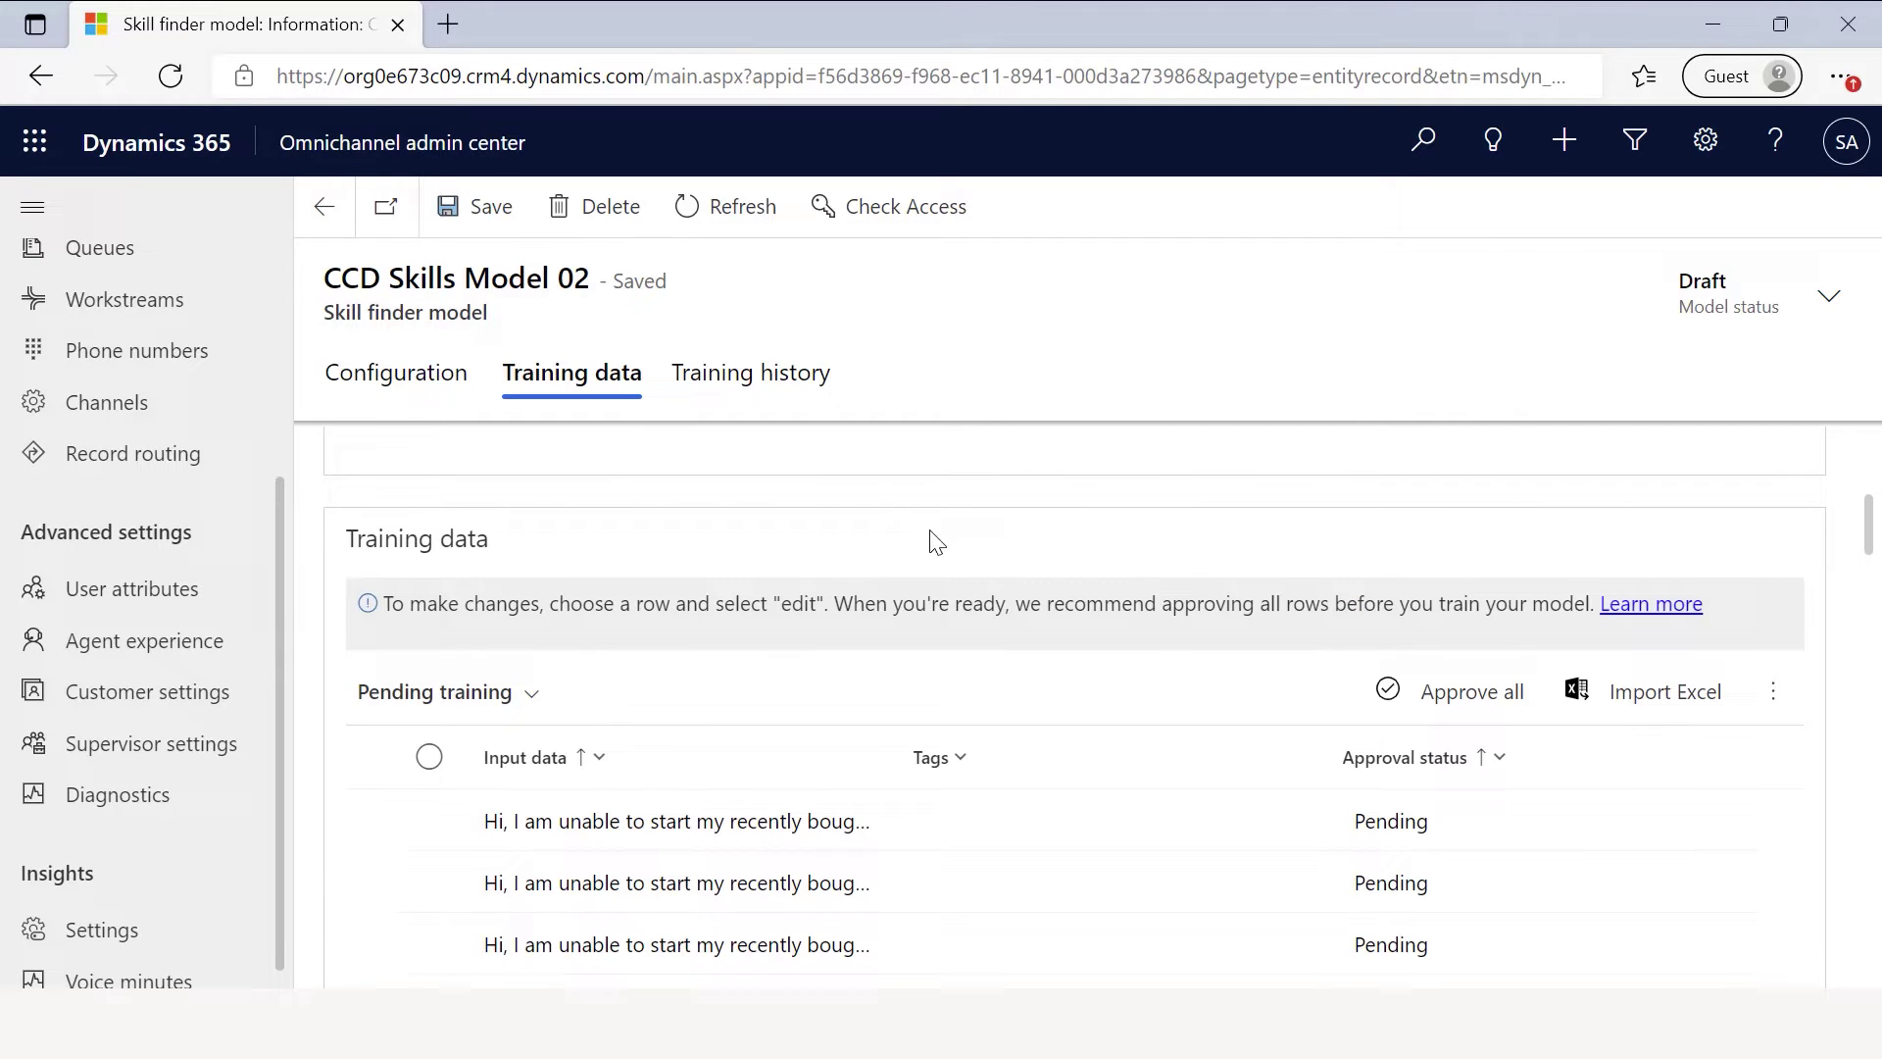
{"action": "scroll", "coordinate": [684, 813], "scroll_direction": "down", "scroll_amount": 2}
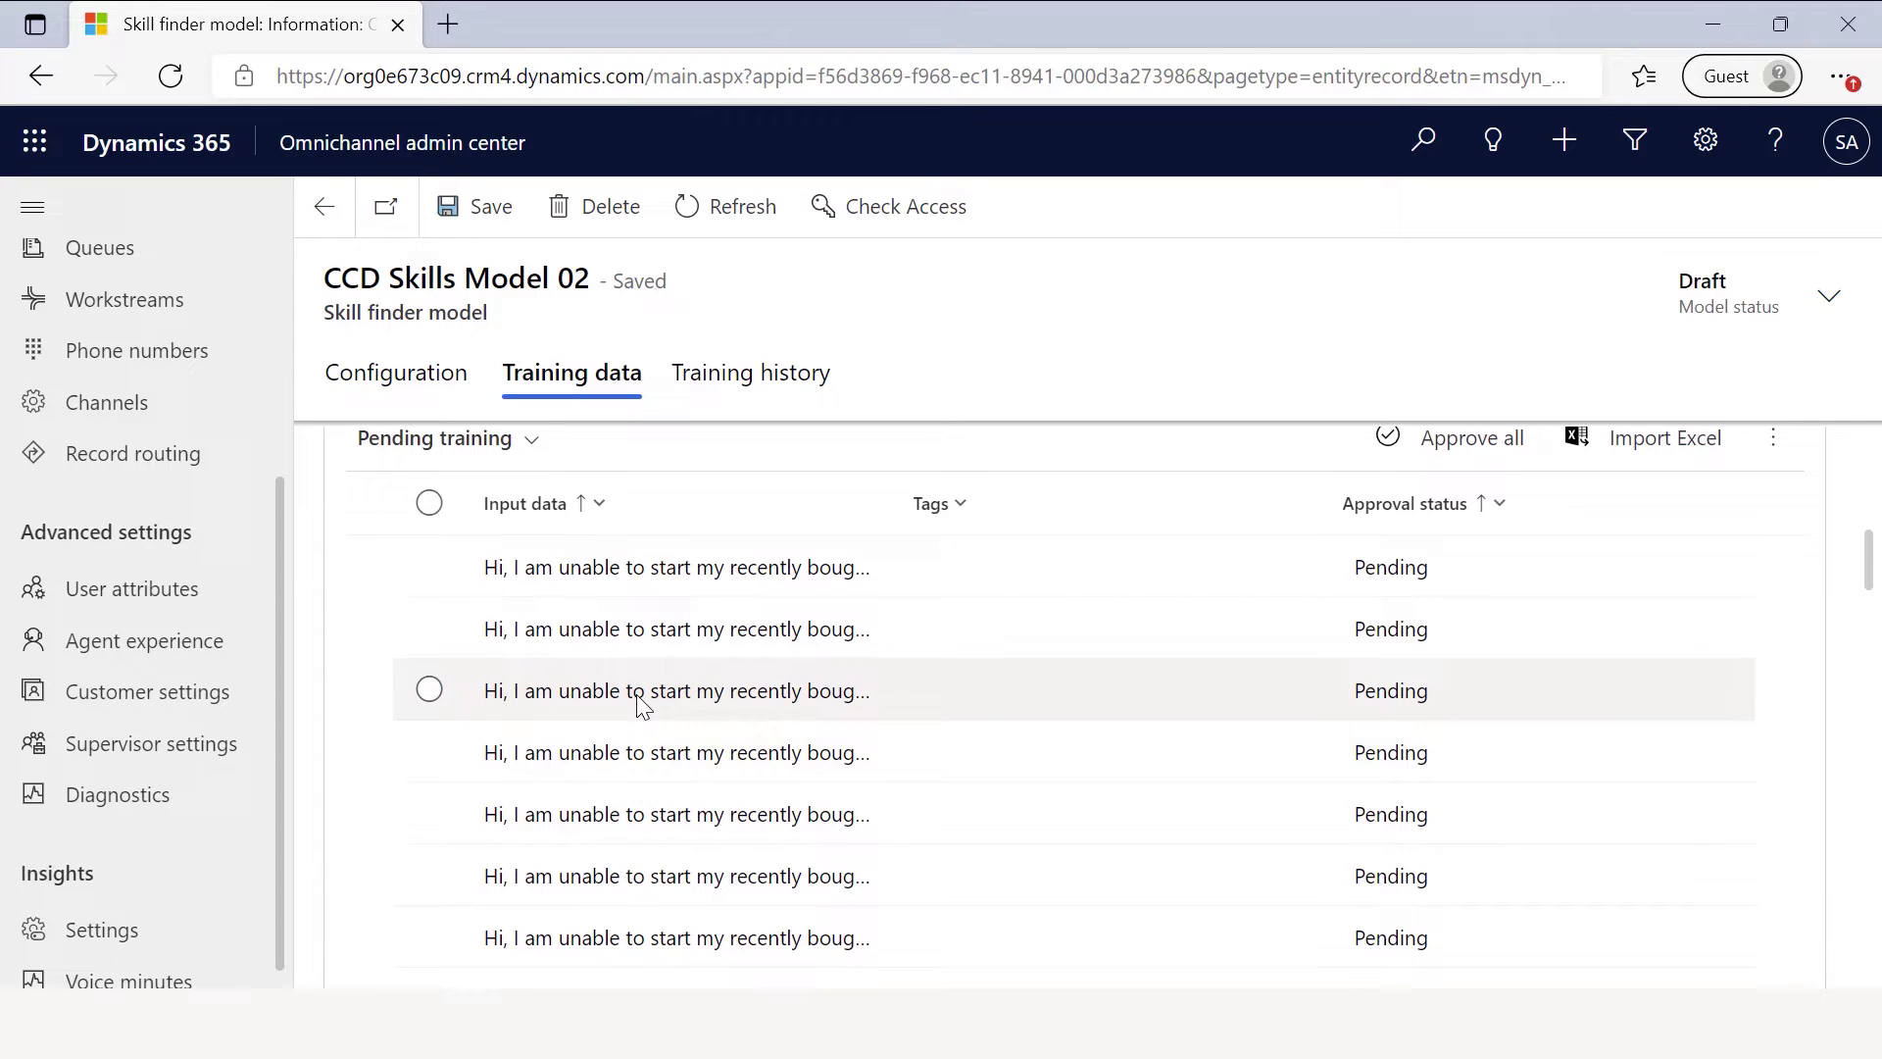
{"action": "scroll", "coordinate": [637, 696], "scroll_direction": "down", "scroll_amount": 2}
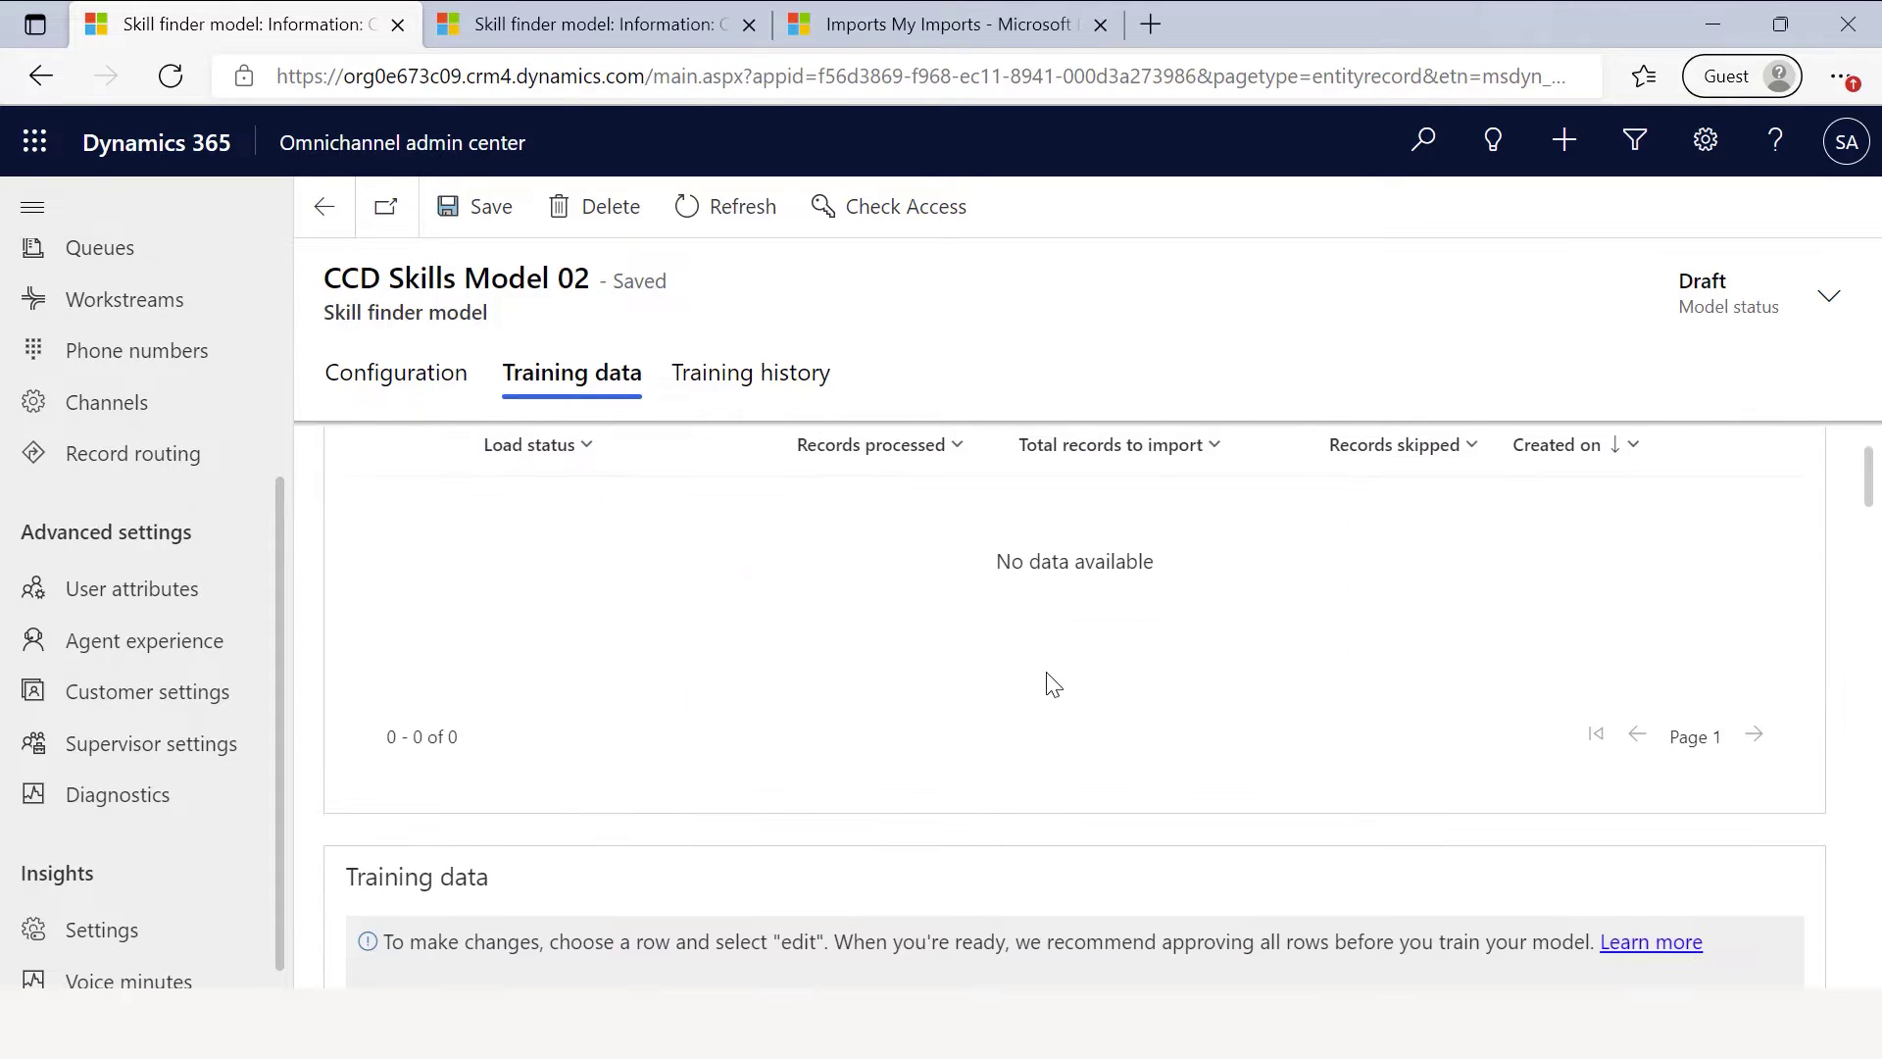
{"action": "scroll", "coordinate": [1044, 683], "scroll_direction": "down", "scroll_amount": 3}
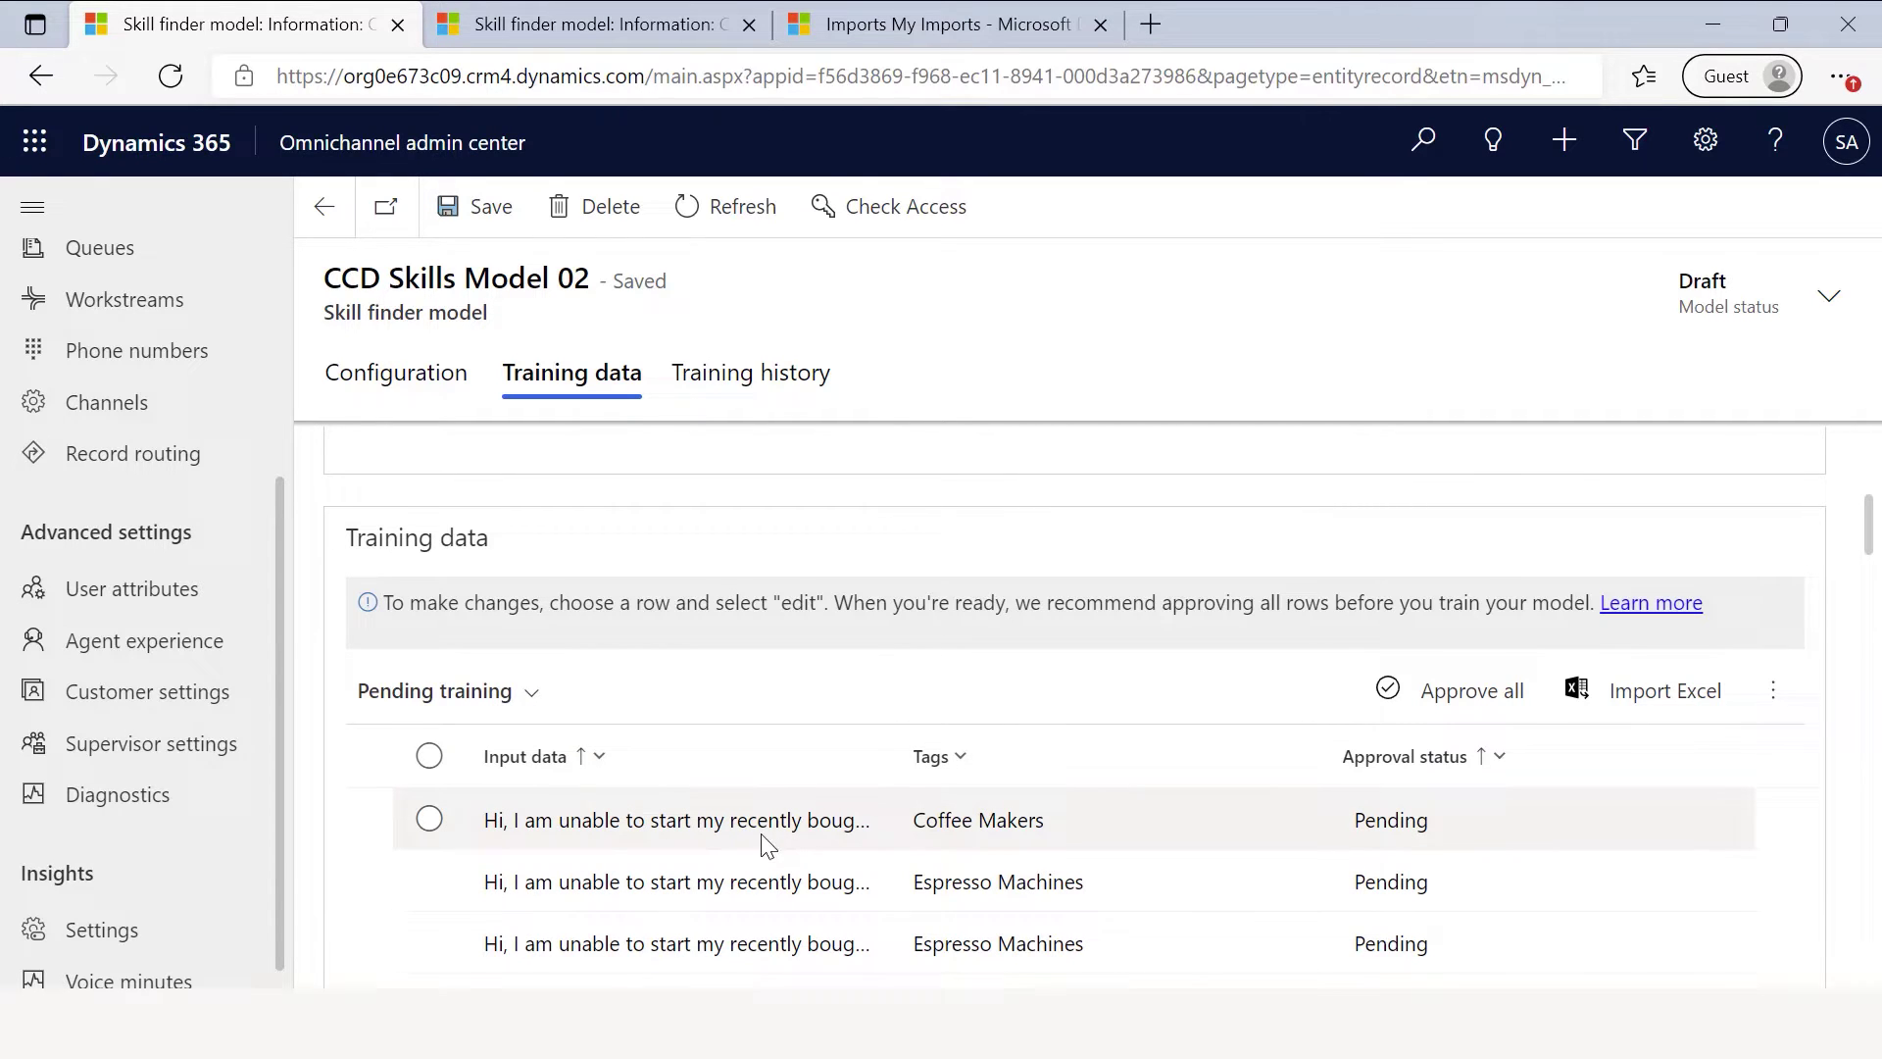
{"action": "scroll", "coordinate": [909, 855], "scroll_direction": "down", "scroll_amount": 2}
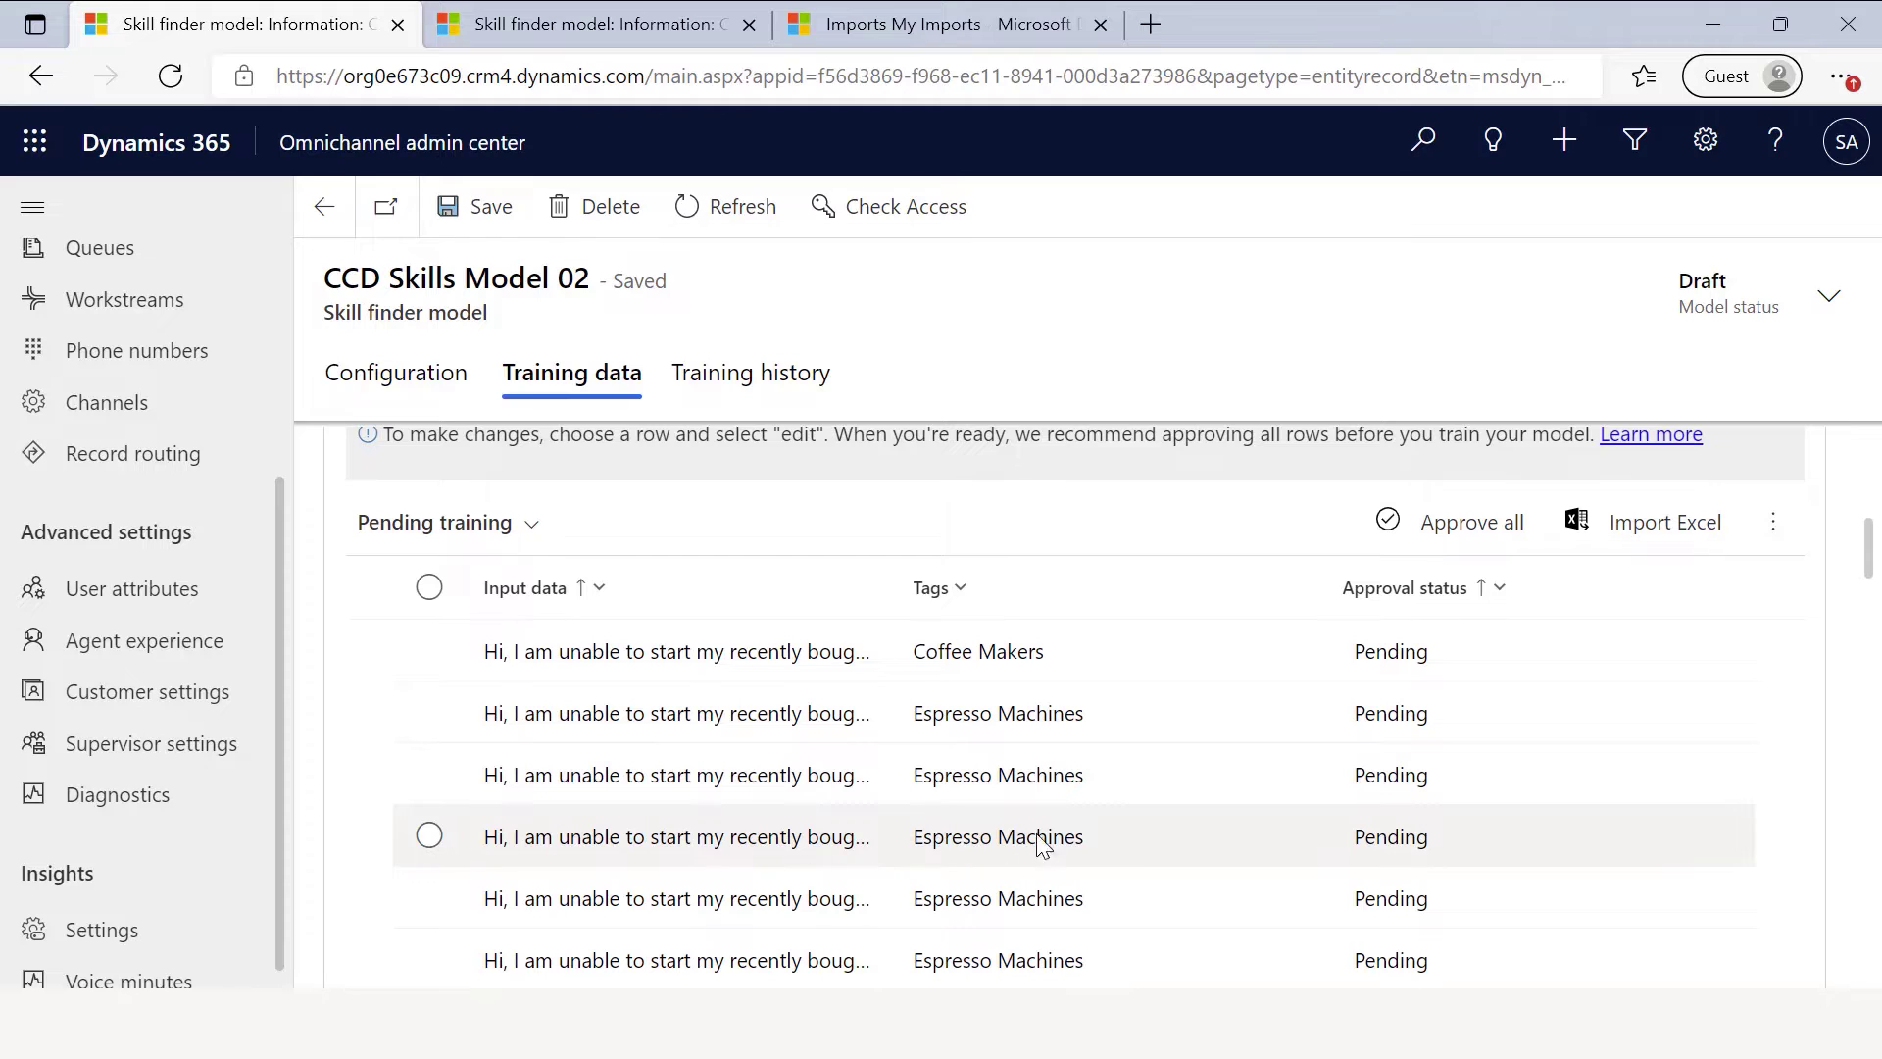
{"action": "scroll", "coordinate": [1095, 808], "scroll_direction": "down", "scroll_amount": 2}
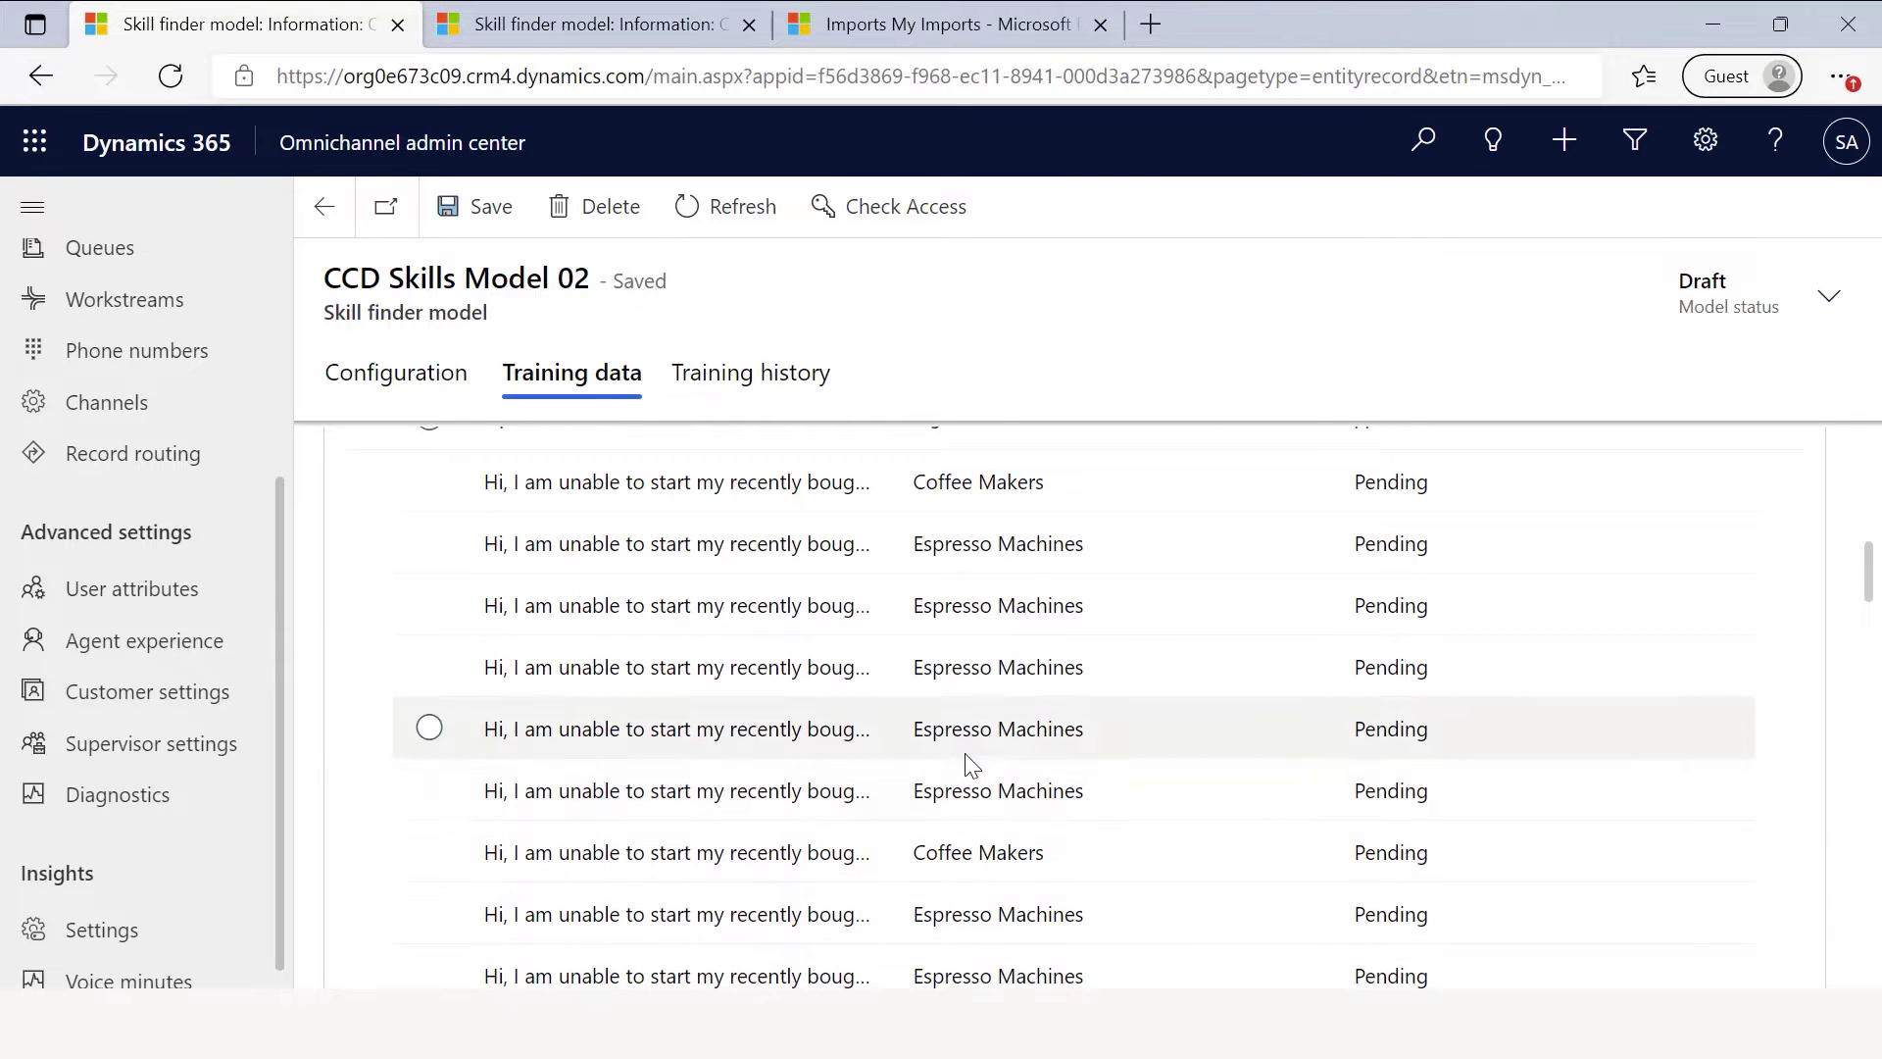
{"action": "scroll", "coordinate": [967, 768], "scroll_direction": "up", "scroll_amount": 5}
{"action": "scroll", "coordinate": [967, 774], "scroll_direction": "down", "scroll_amount": 1}
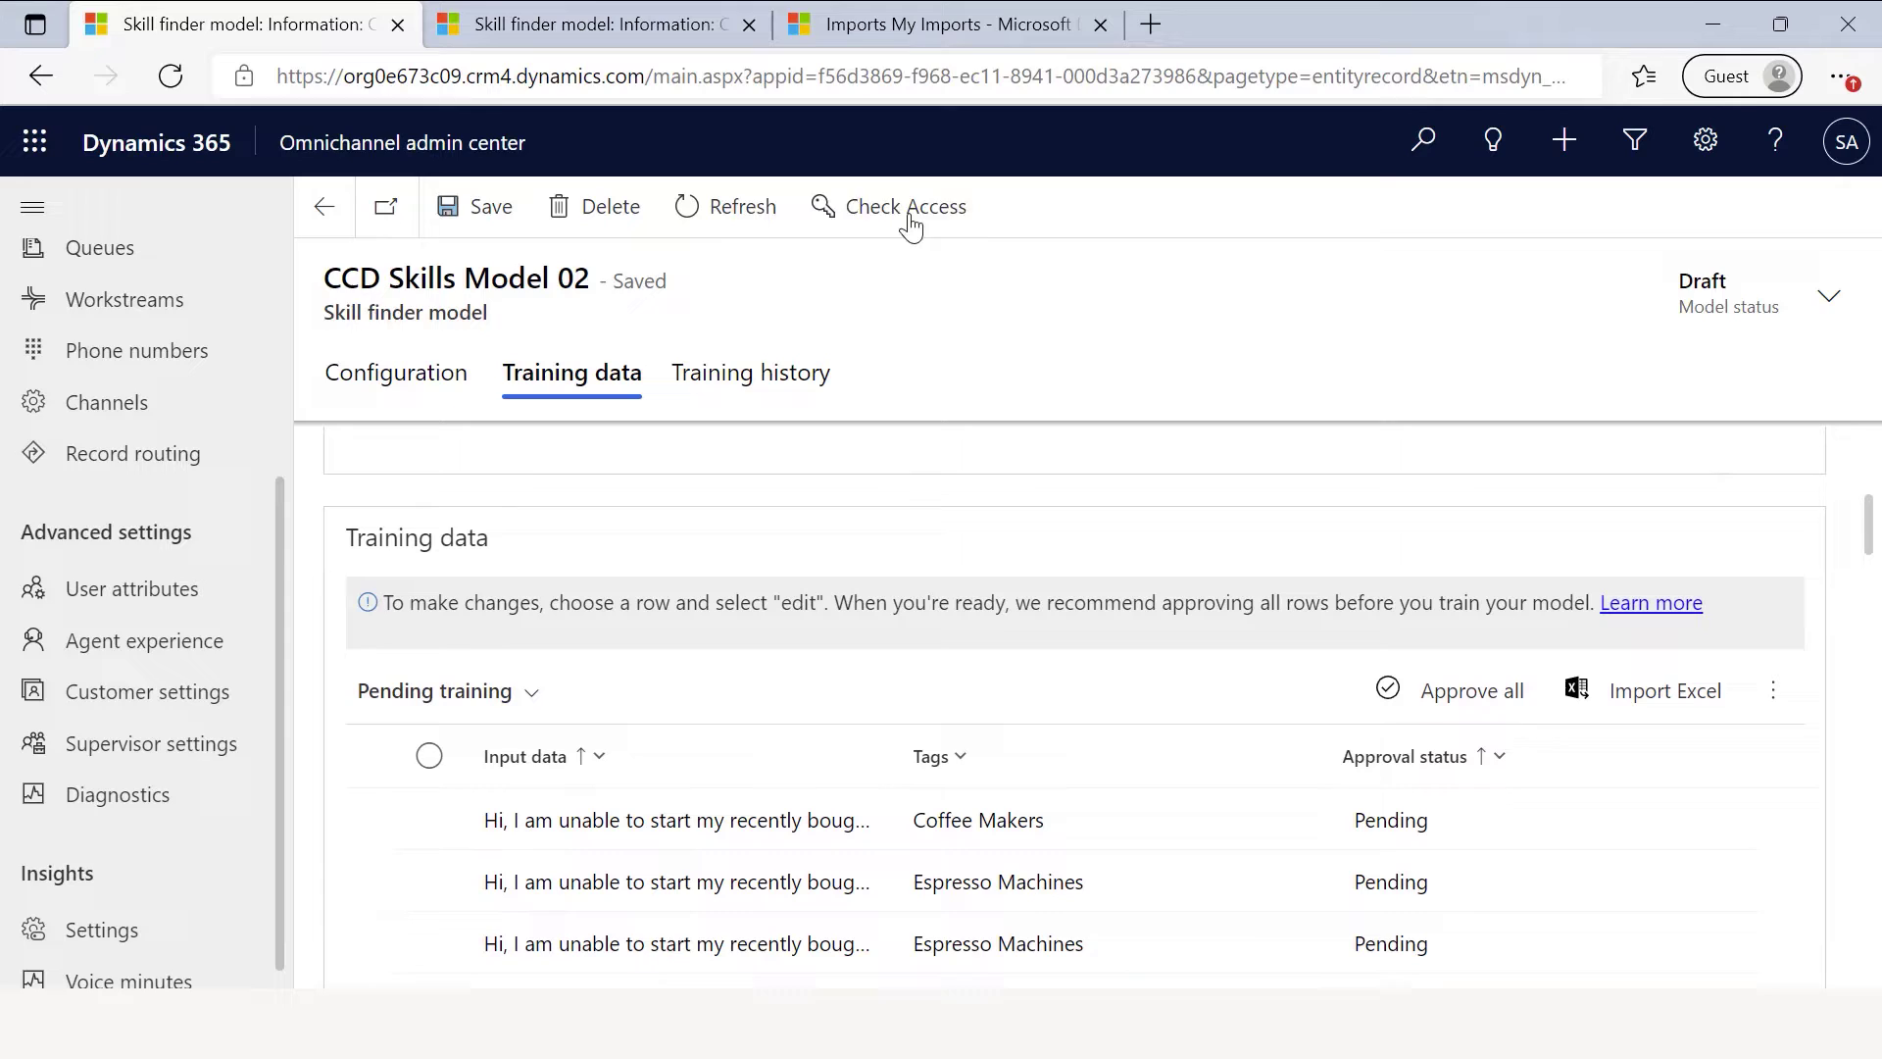
{"action": "left_click", "coordinate": [906, 19]}
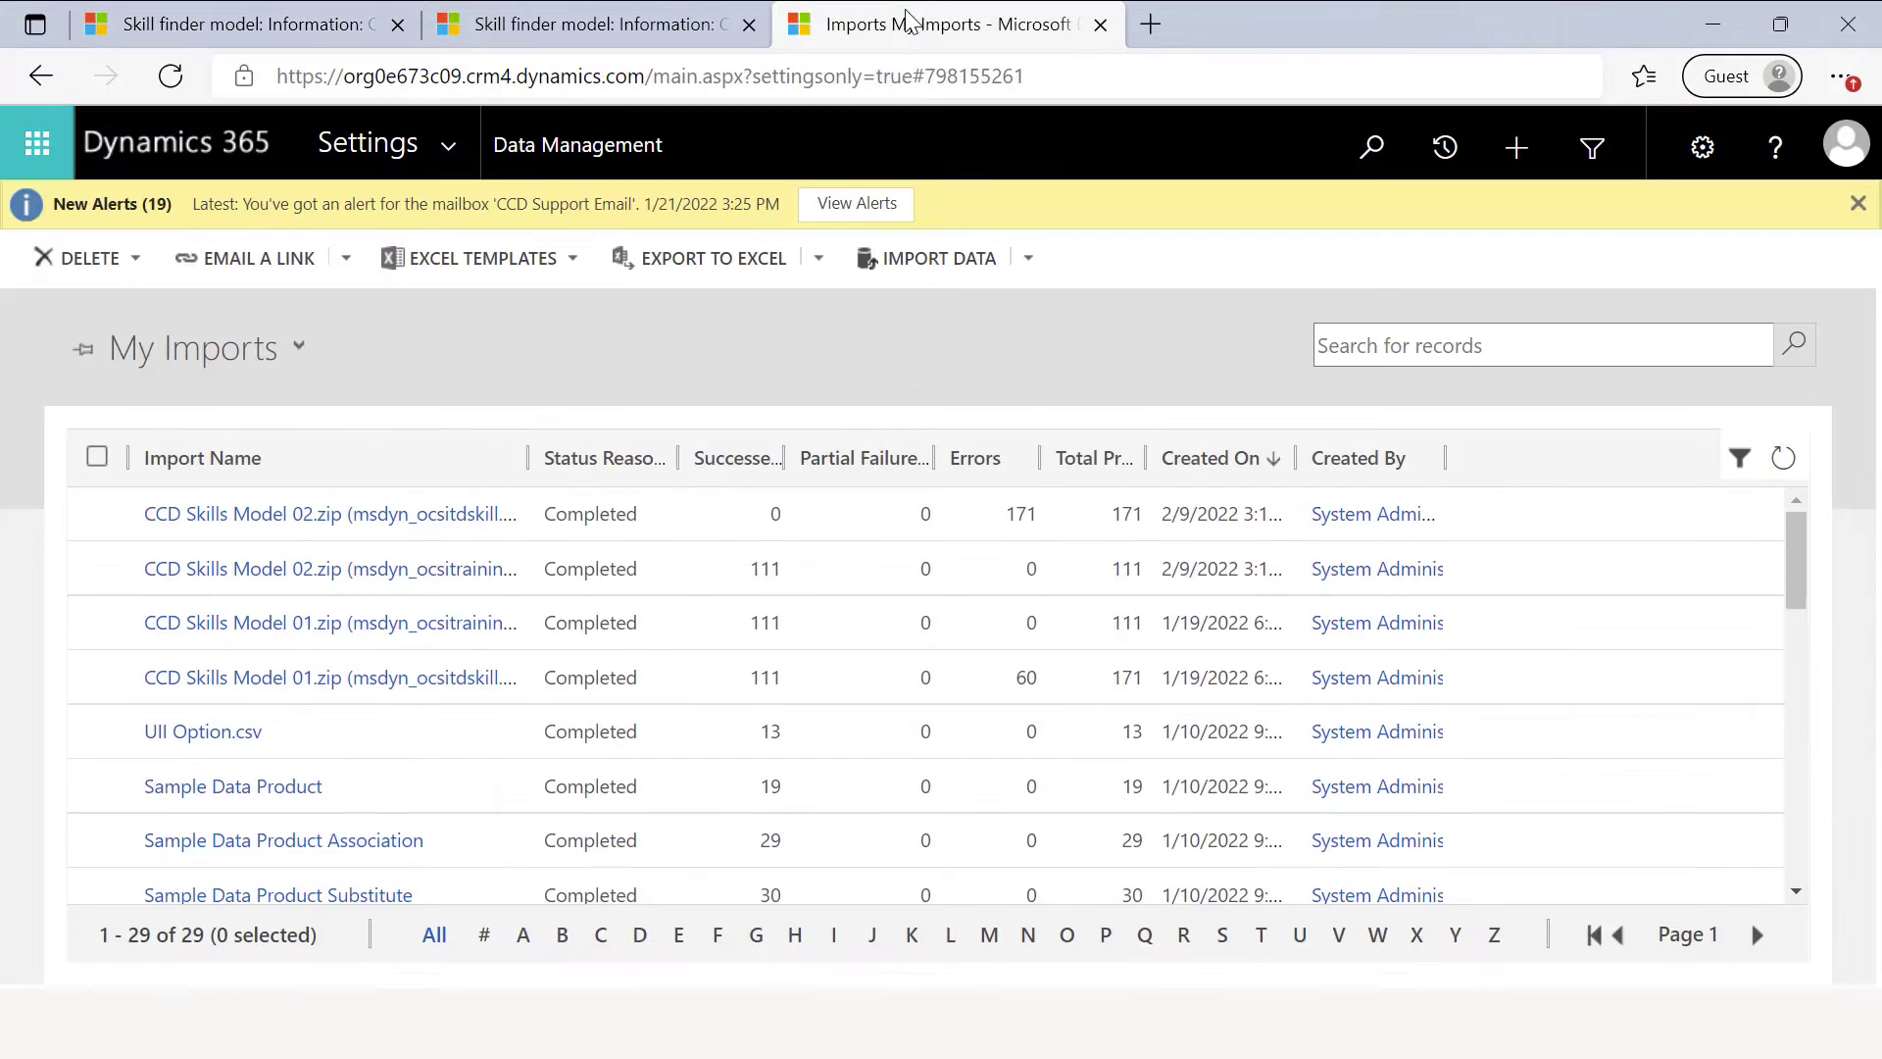
{"action": "left_click", "coordinate": [451, 146]}
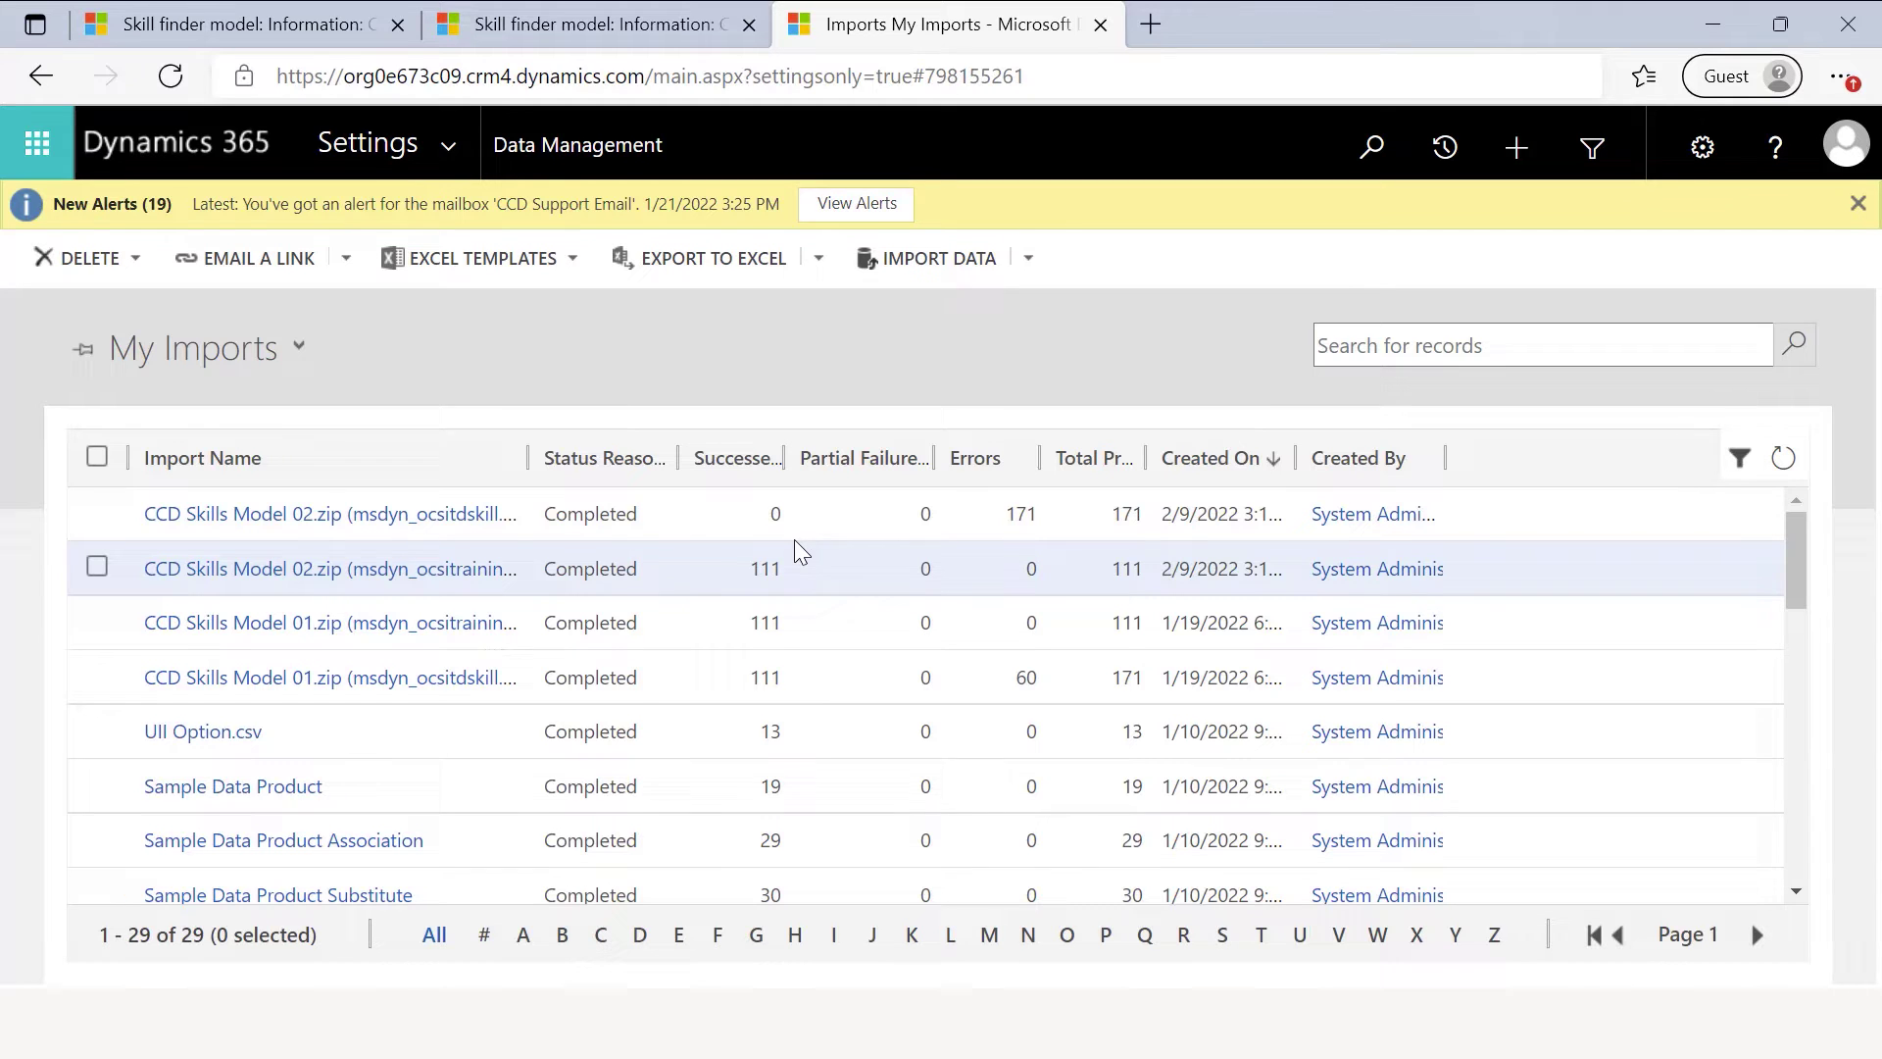
{"action": "key", "text": "ctrl+1"}
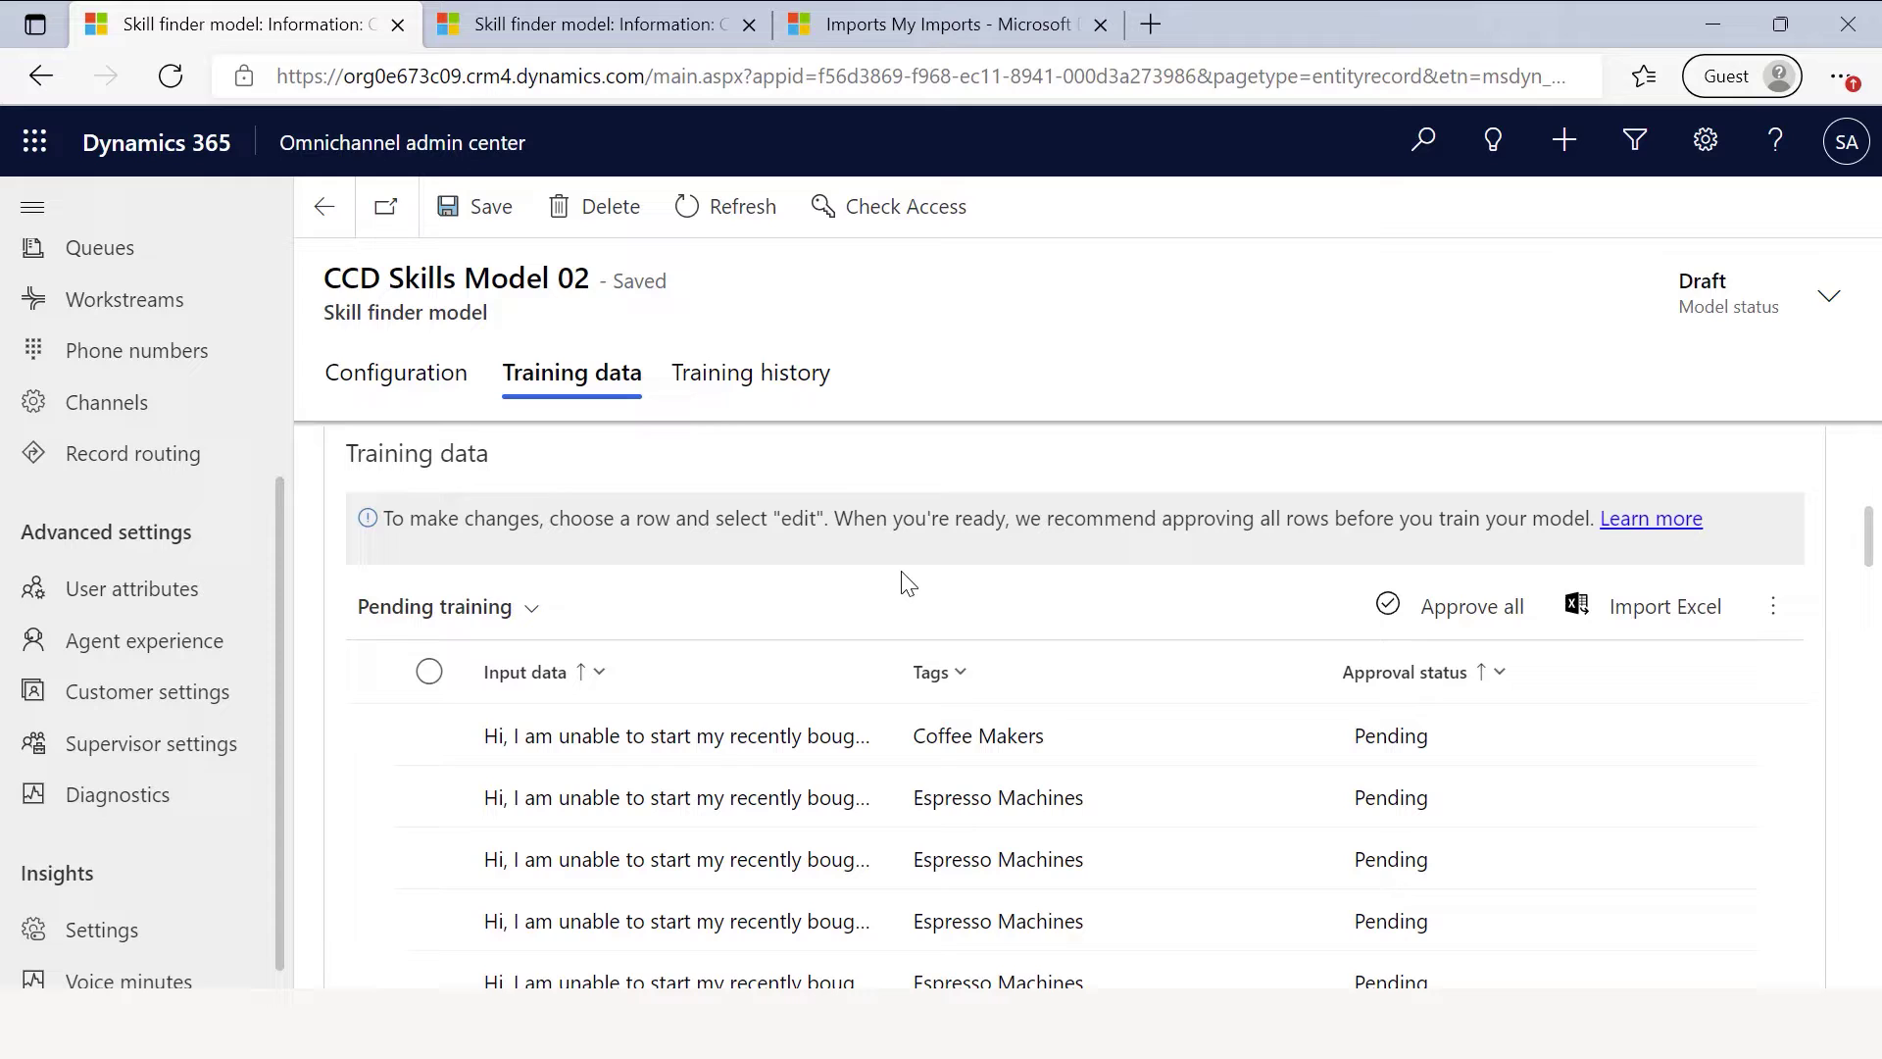
Set the model's training attribute to Issue (Case) Description in Configuration and save.
{"action": "left_click", "coordinate": [444, 413]}
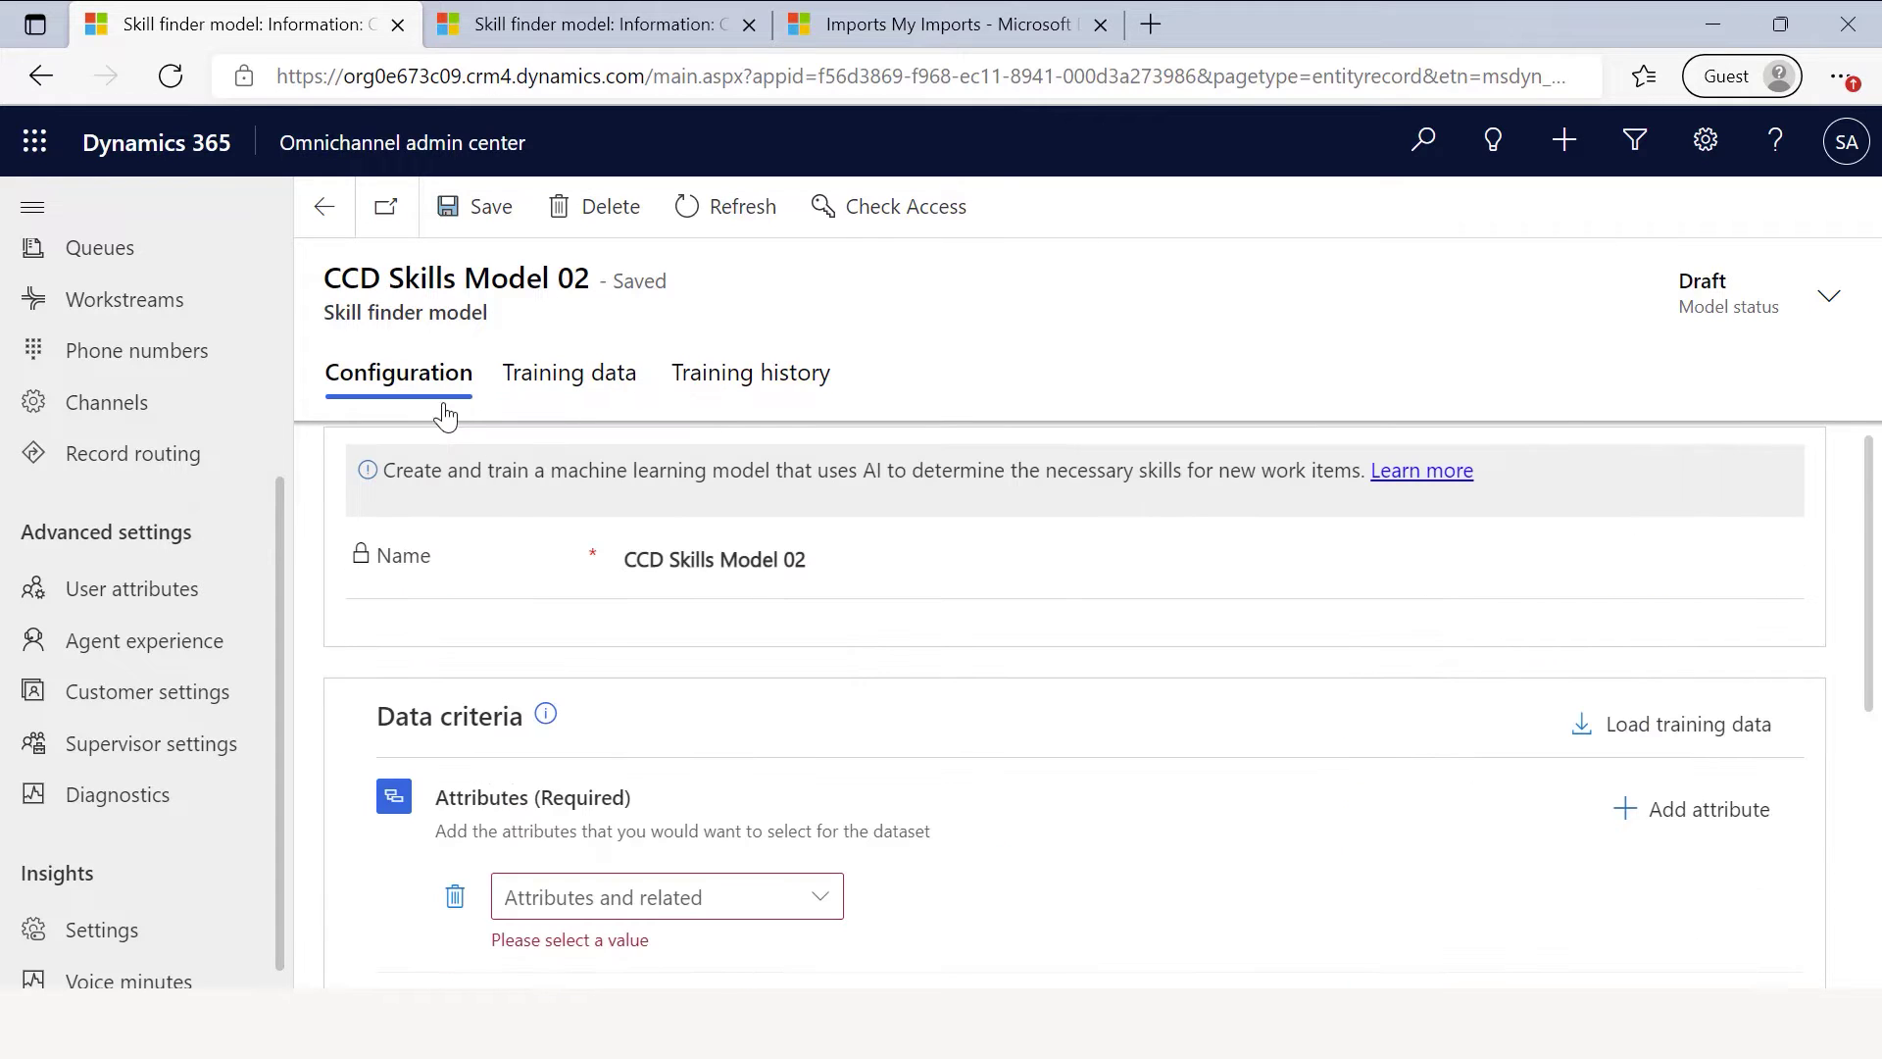
{"action": "scroll", "coordinate": [601, 872], "scroll_direction": "down", "scroll_amount": 2}
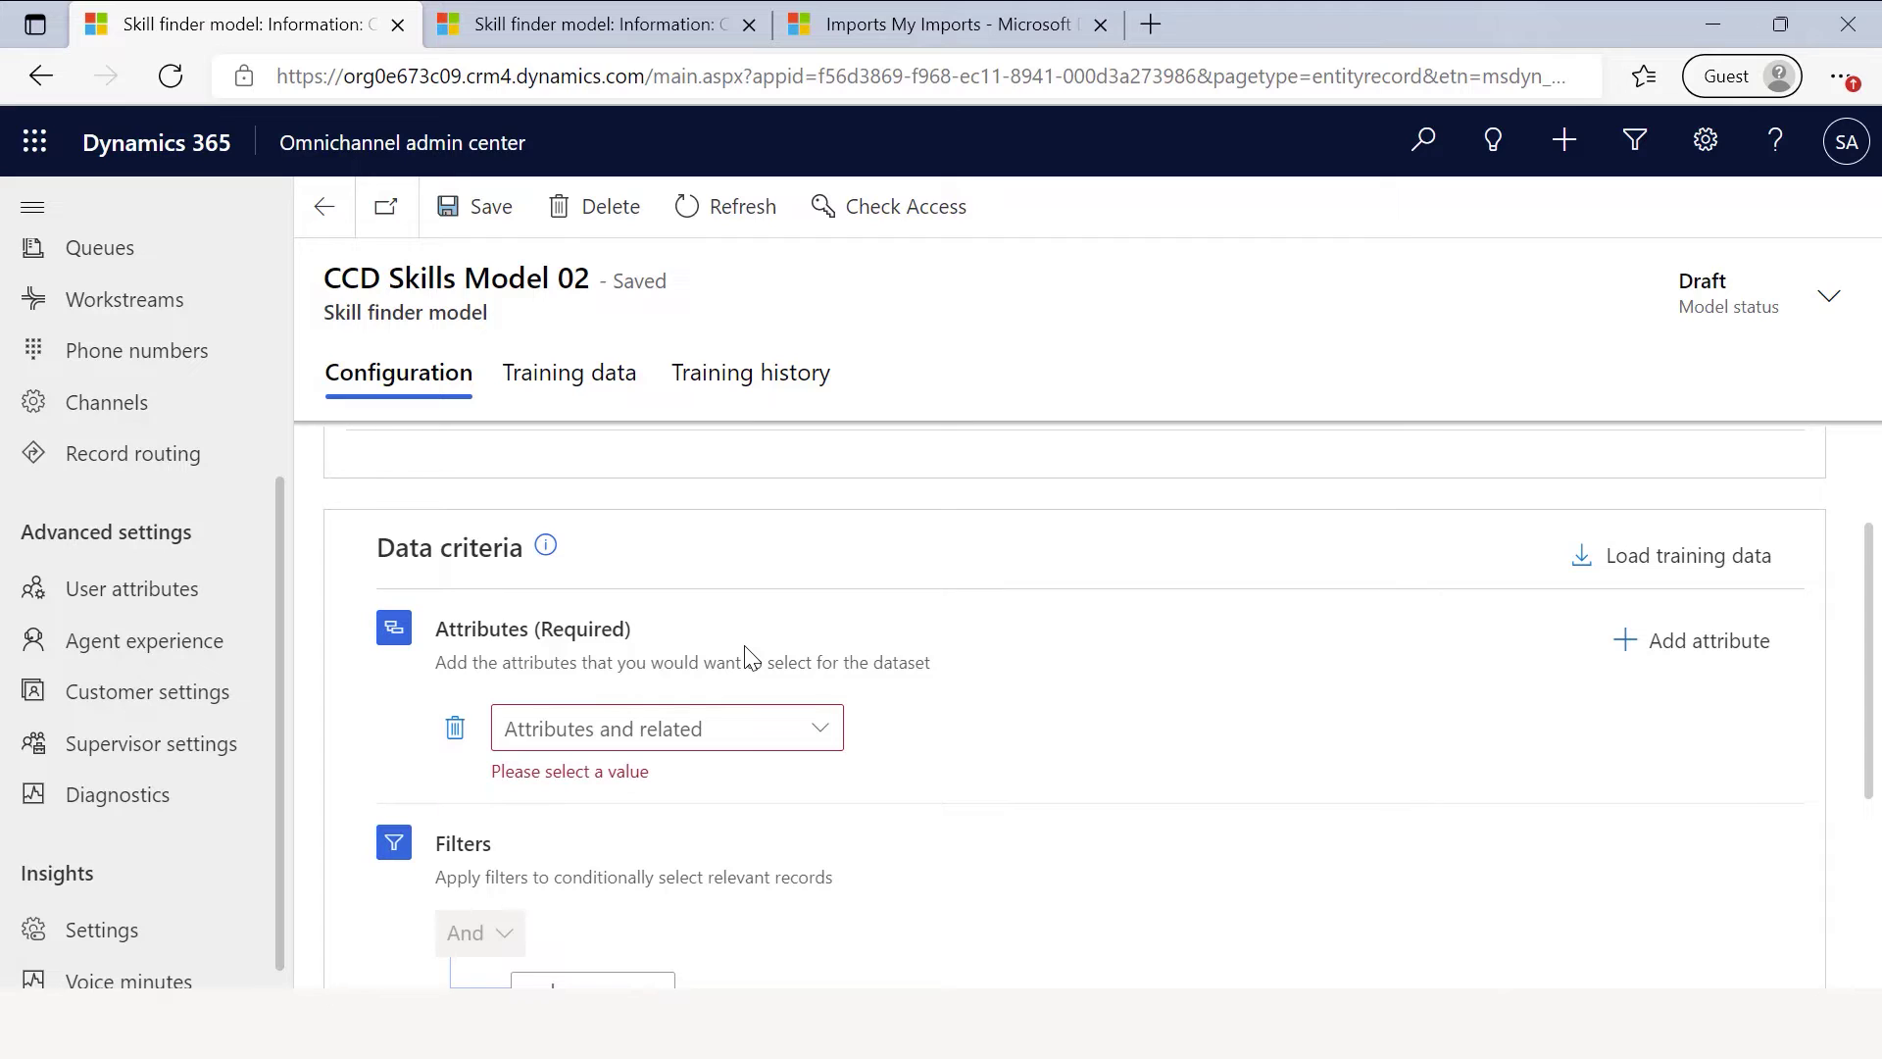
{"action": "left_click", "coordinate": [695, 742]}
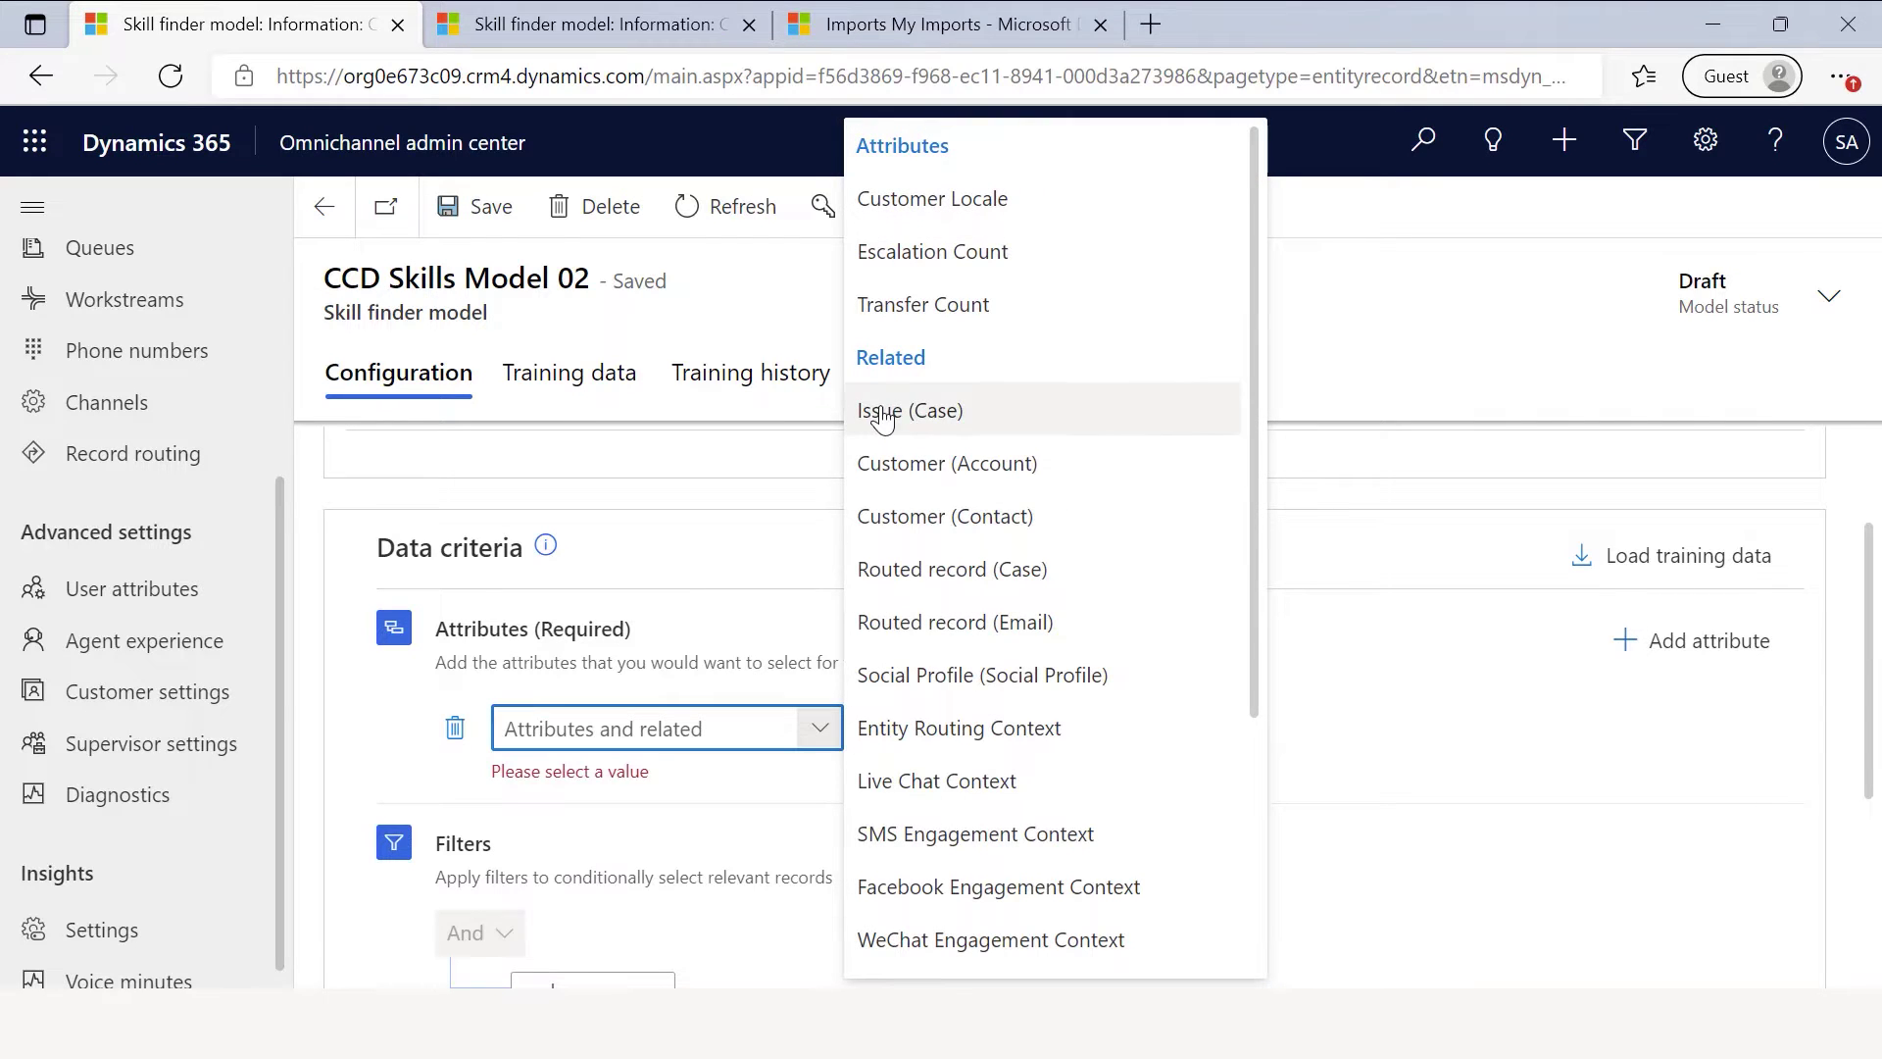
{"action": "left_click", "coordinate": [882, 414]}
{"action": "left_click", "coordinate": [959, 727]}
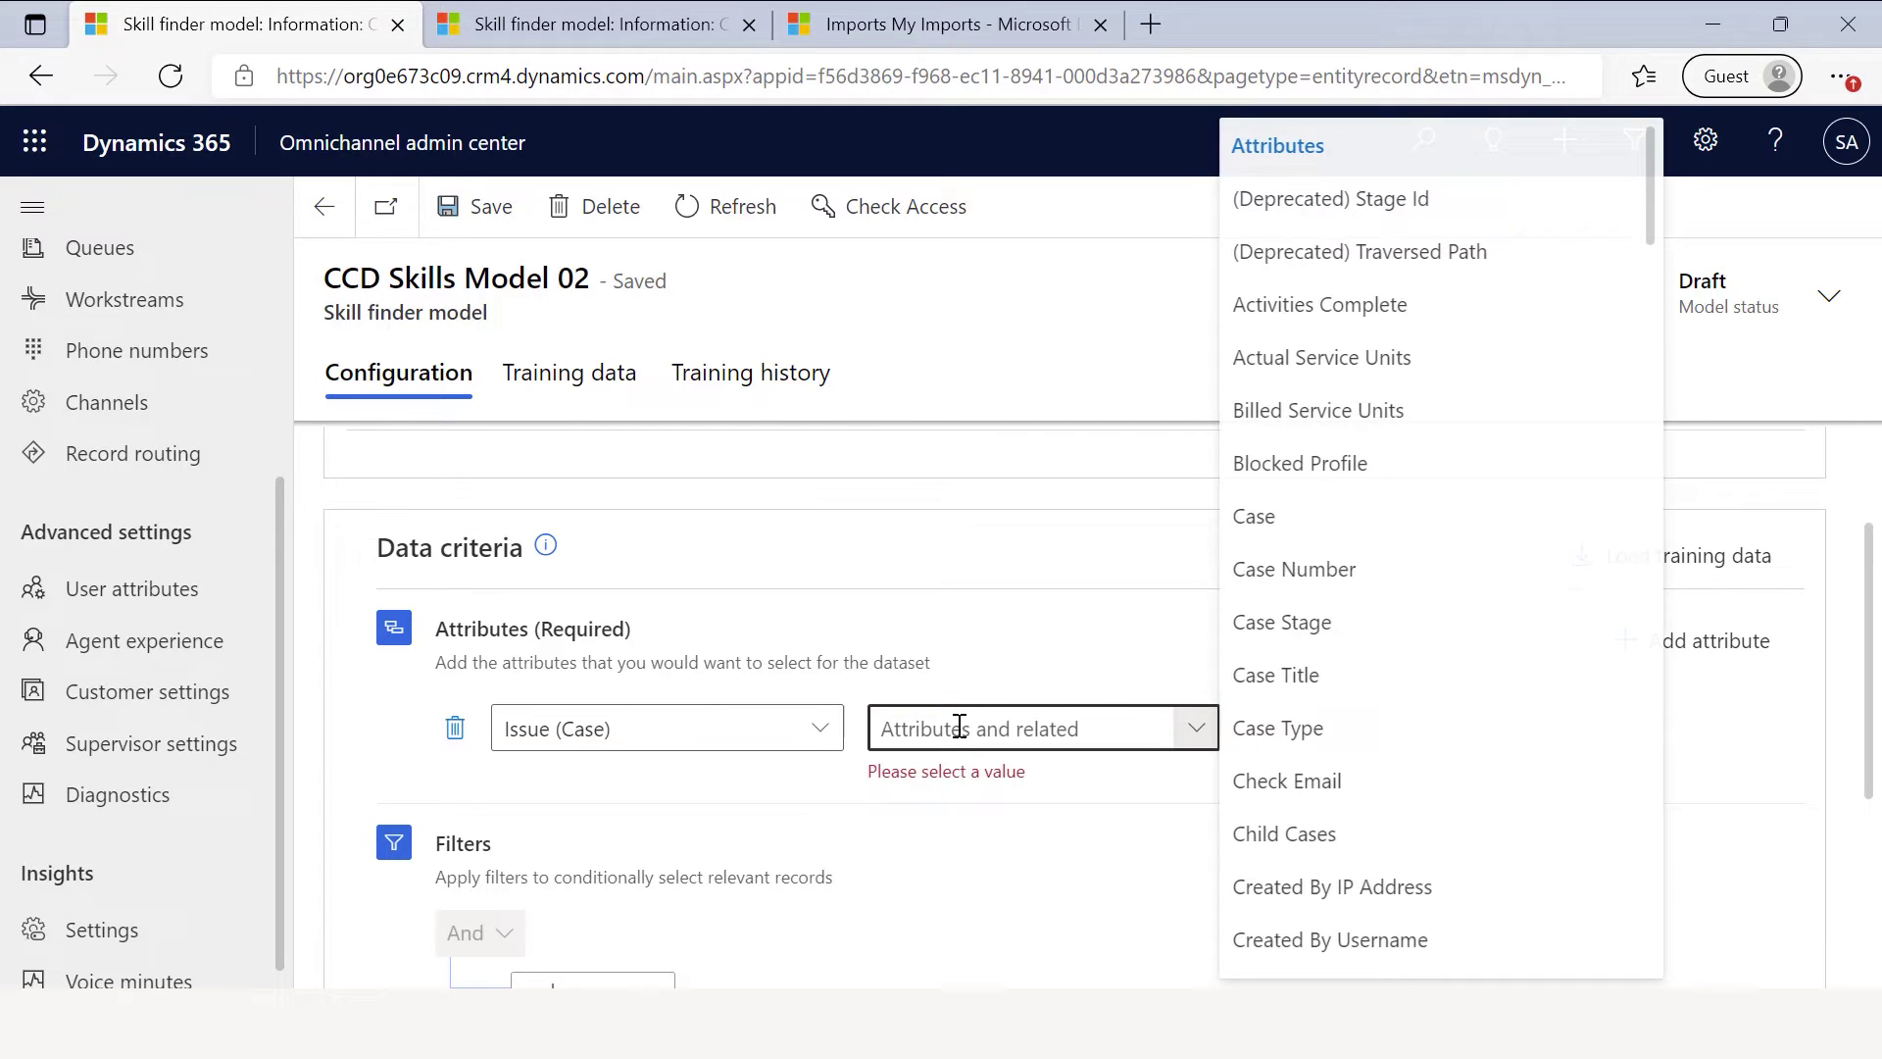
{"action": "scroll", "coordinate": [1275, 632], "scroll_direction": "down", "scroll_amount": 5}
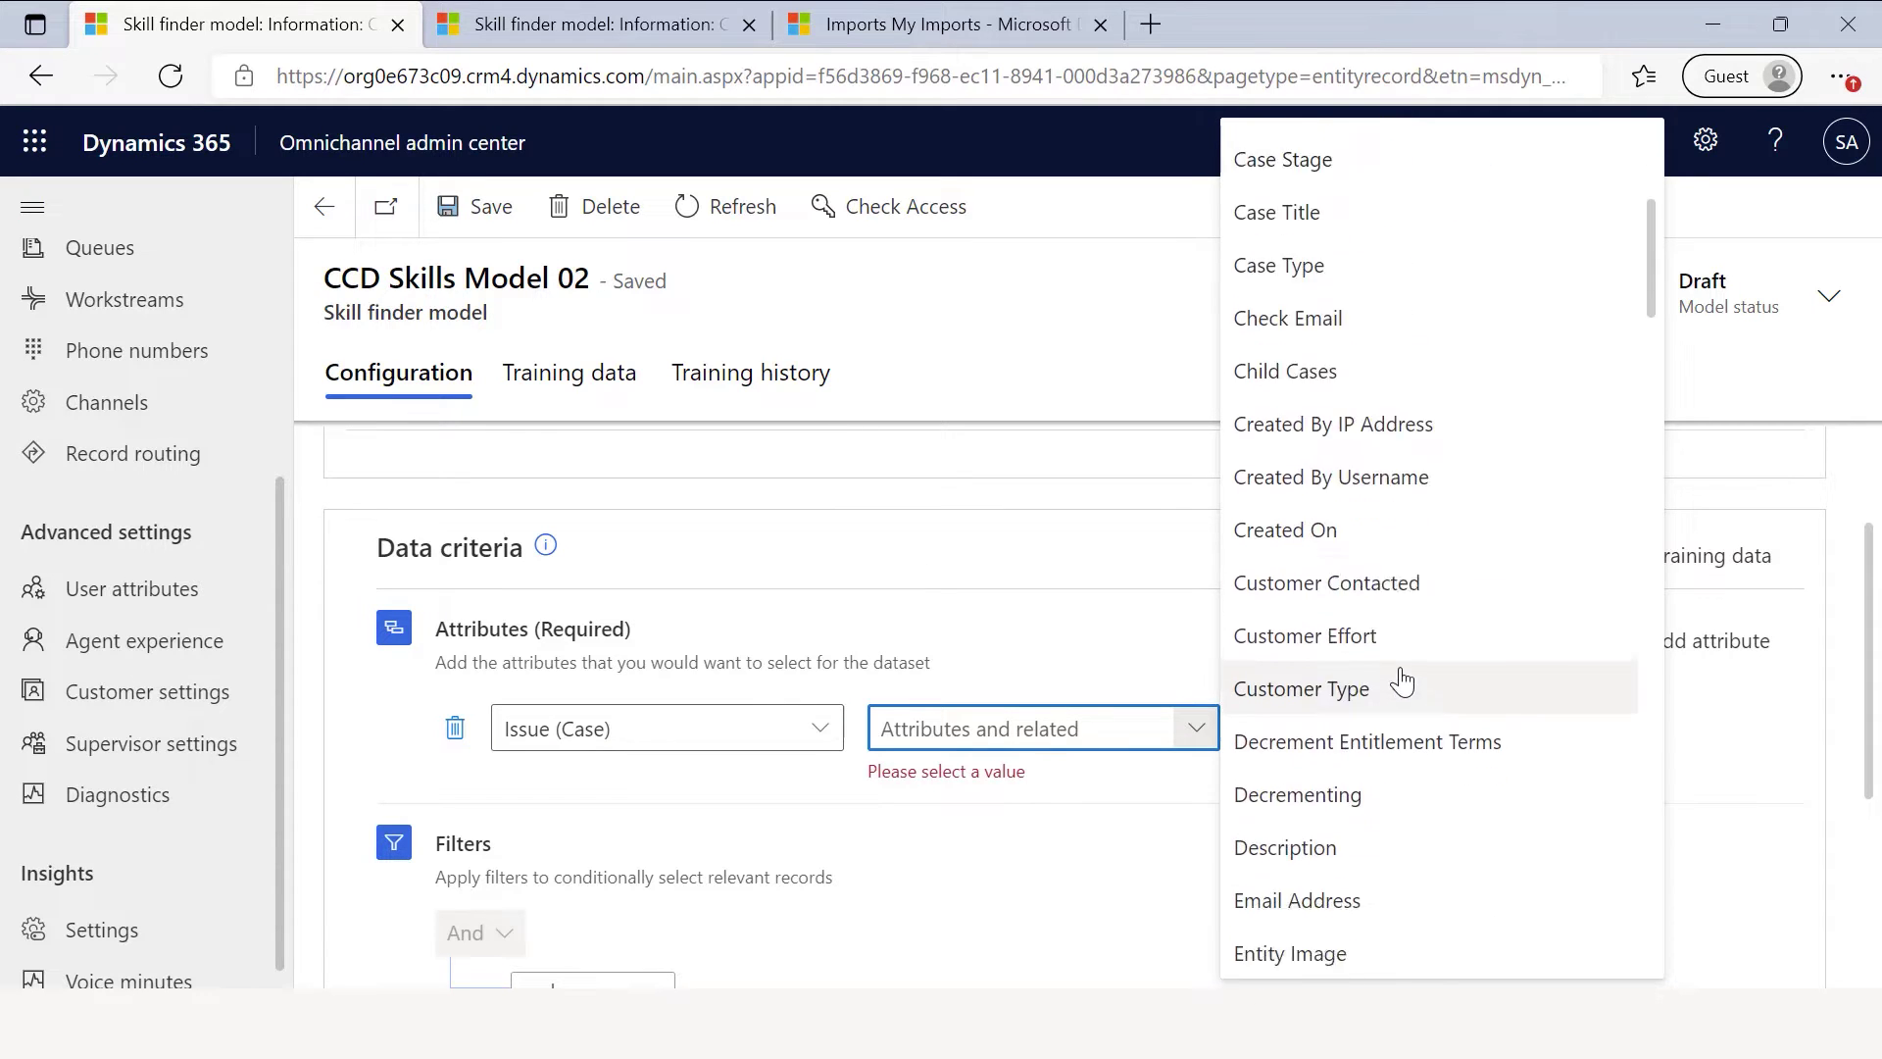
{"action": "scroll", "coordinate": [1401, 681], "scroll_direction": "down", "scroll_amount": 2}
{"action": "left_click", "coordinate": [1355, 667]}
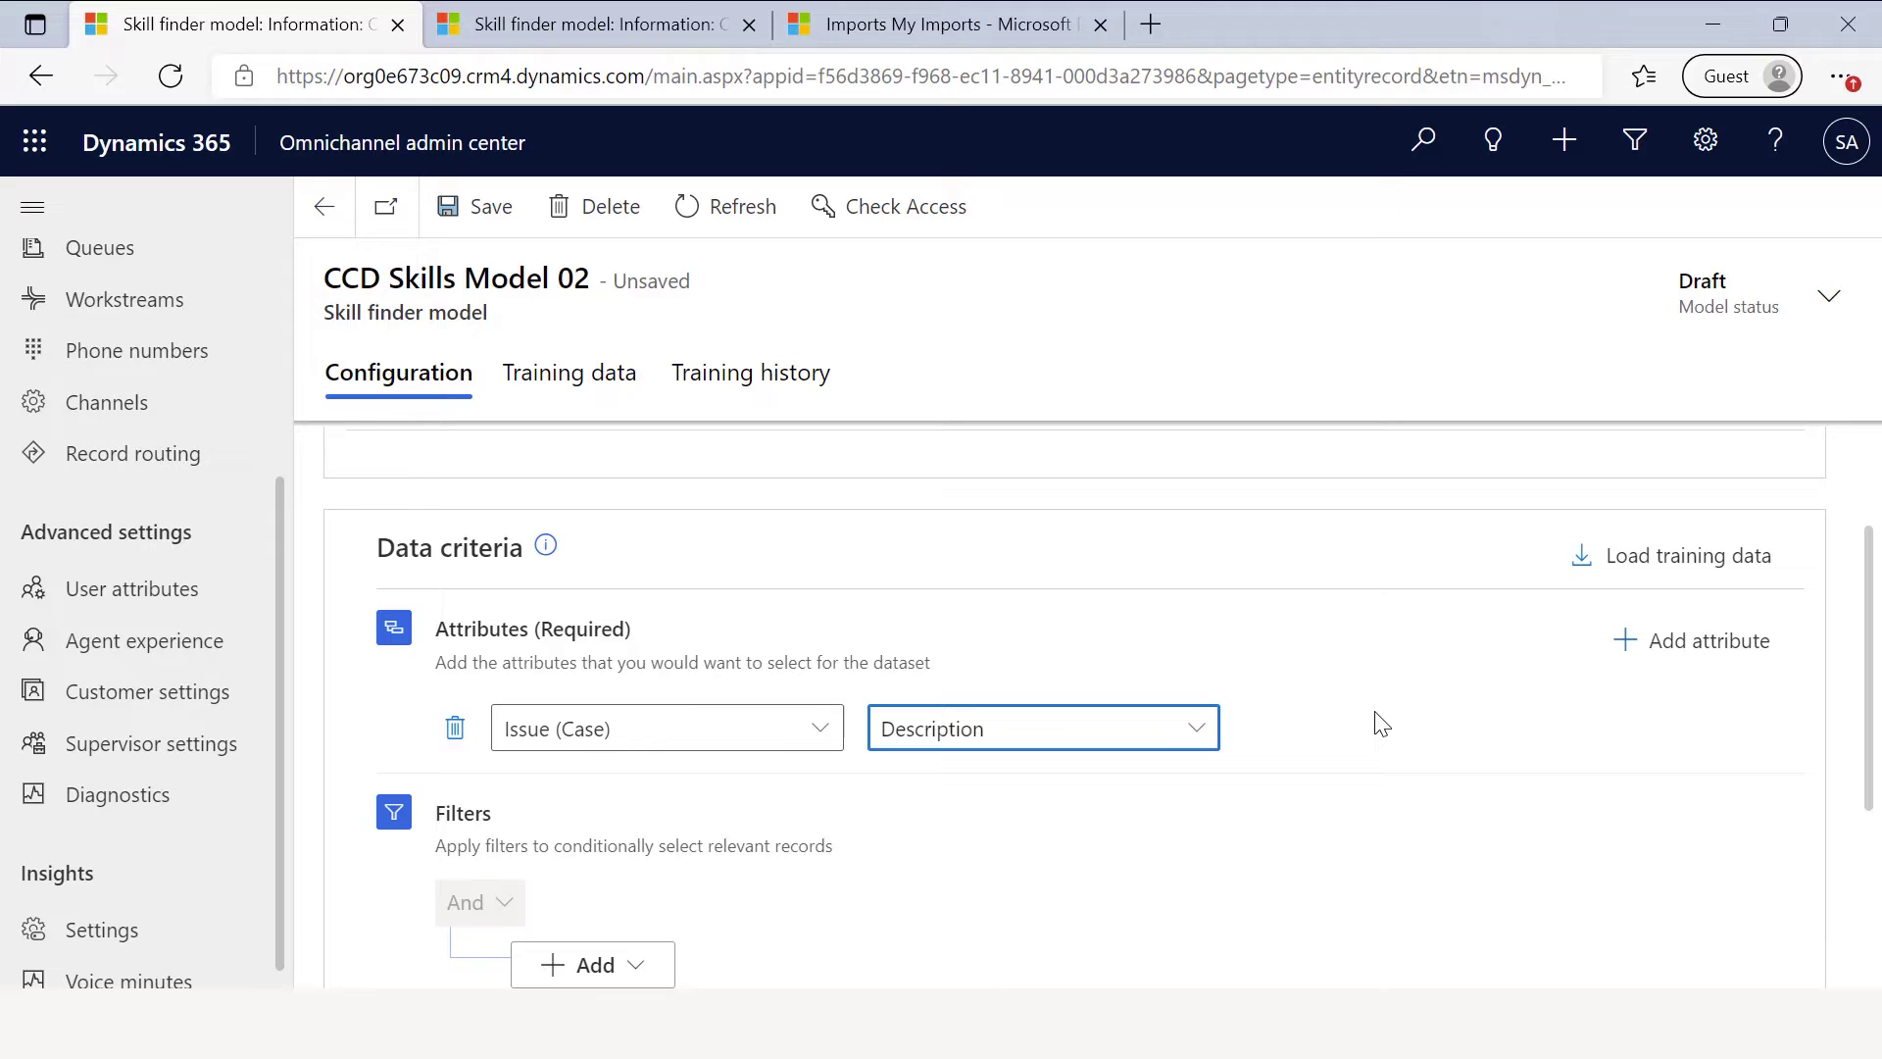
{"action": "scroll", "coordinate": [1382, 725], "scroll_direction": "down", "scroll_amount": 2}
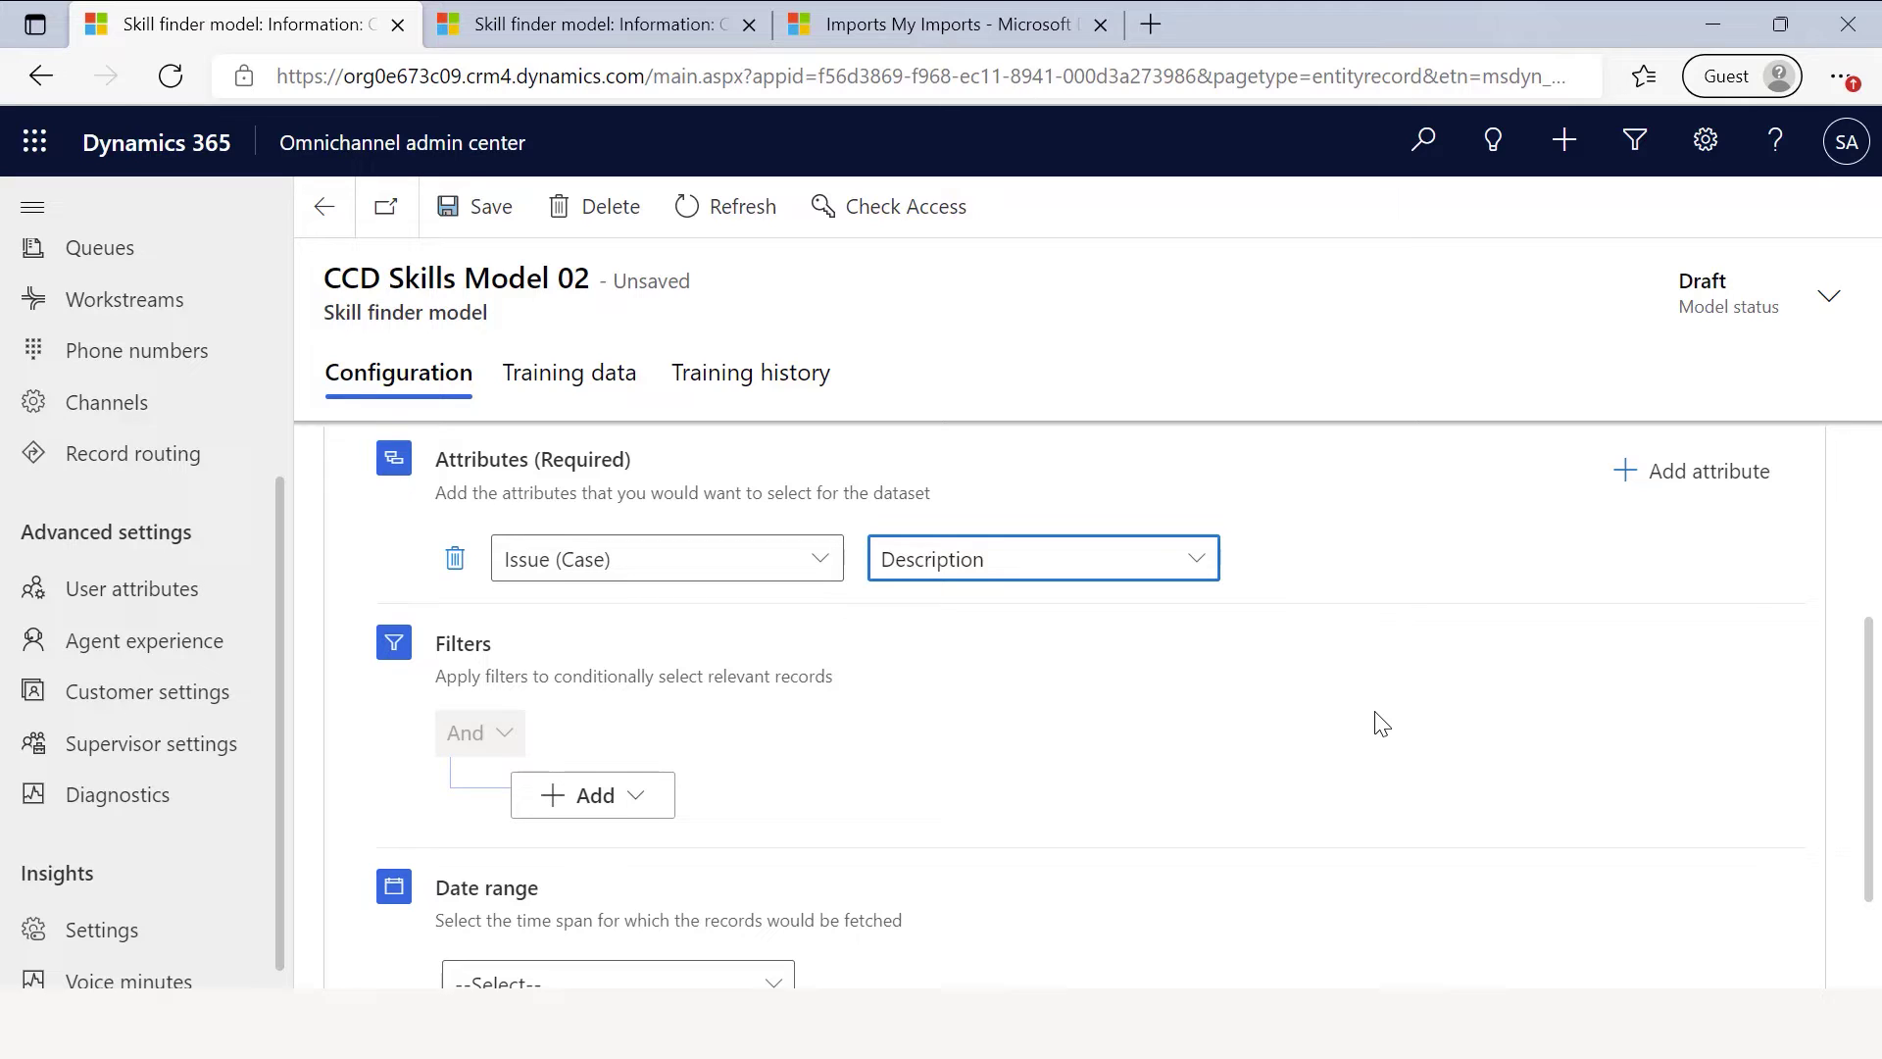
{"action": "key", "text": "ctrl+s"}
{"action": "scroll", "coordinate": [900, 740], "scroll_direction": "down", "scroll_amount": 2}
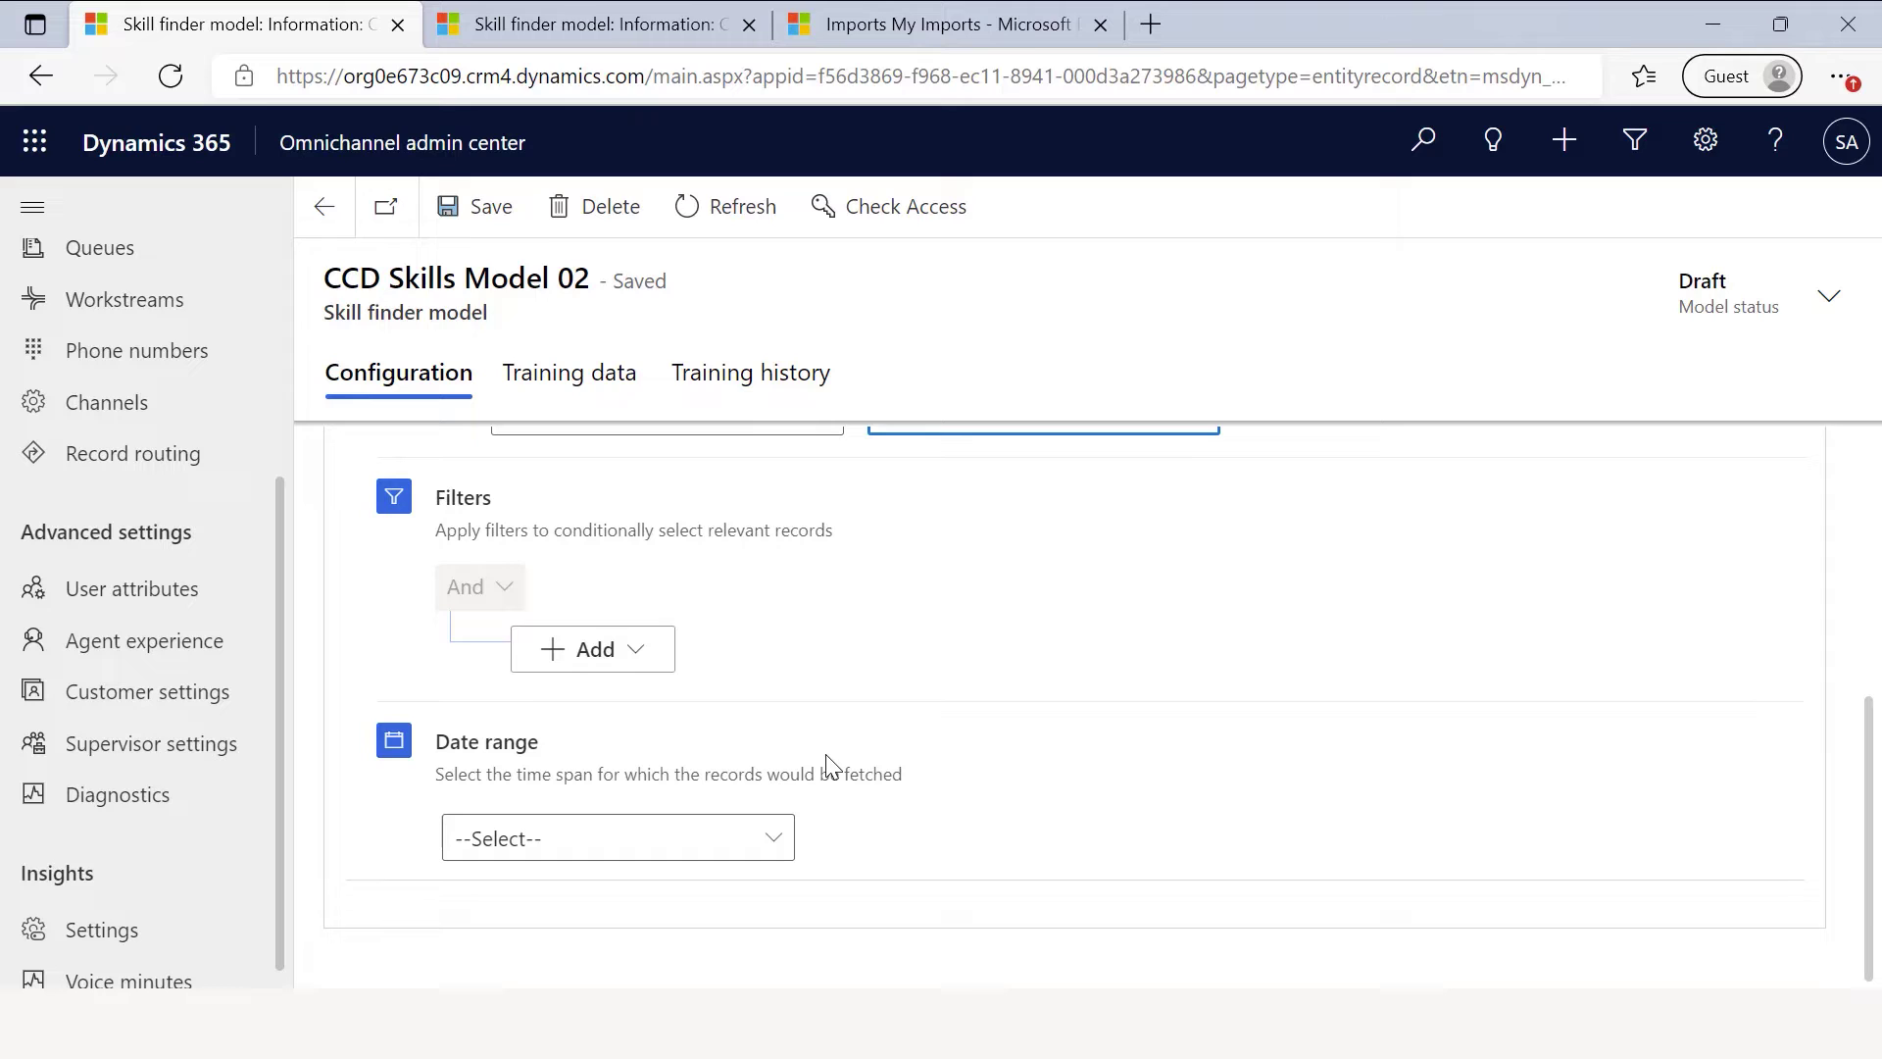
Limit the training records' date range to the past one year and save the model.
{"action": "left_click", "coordinate": [718, 838]}
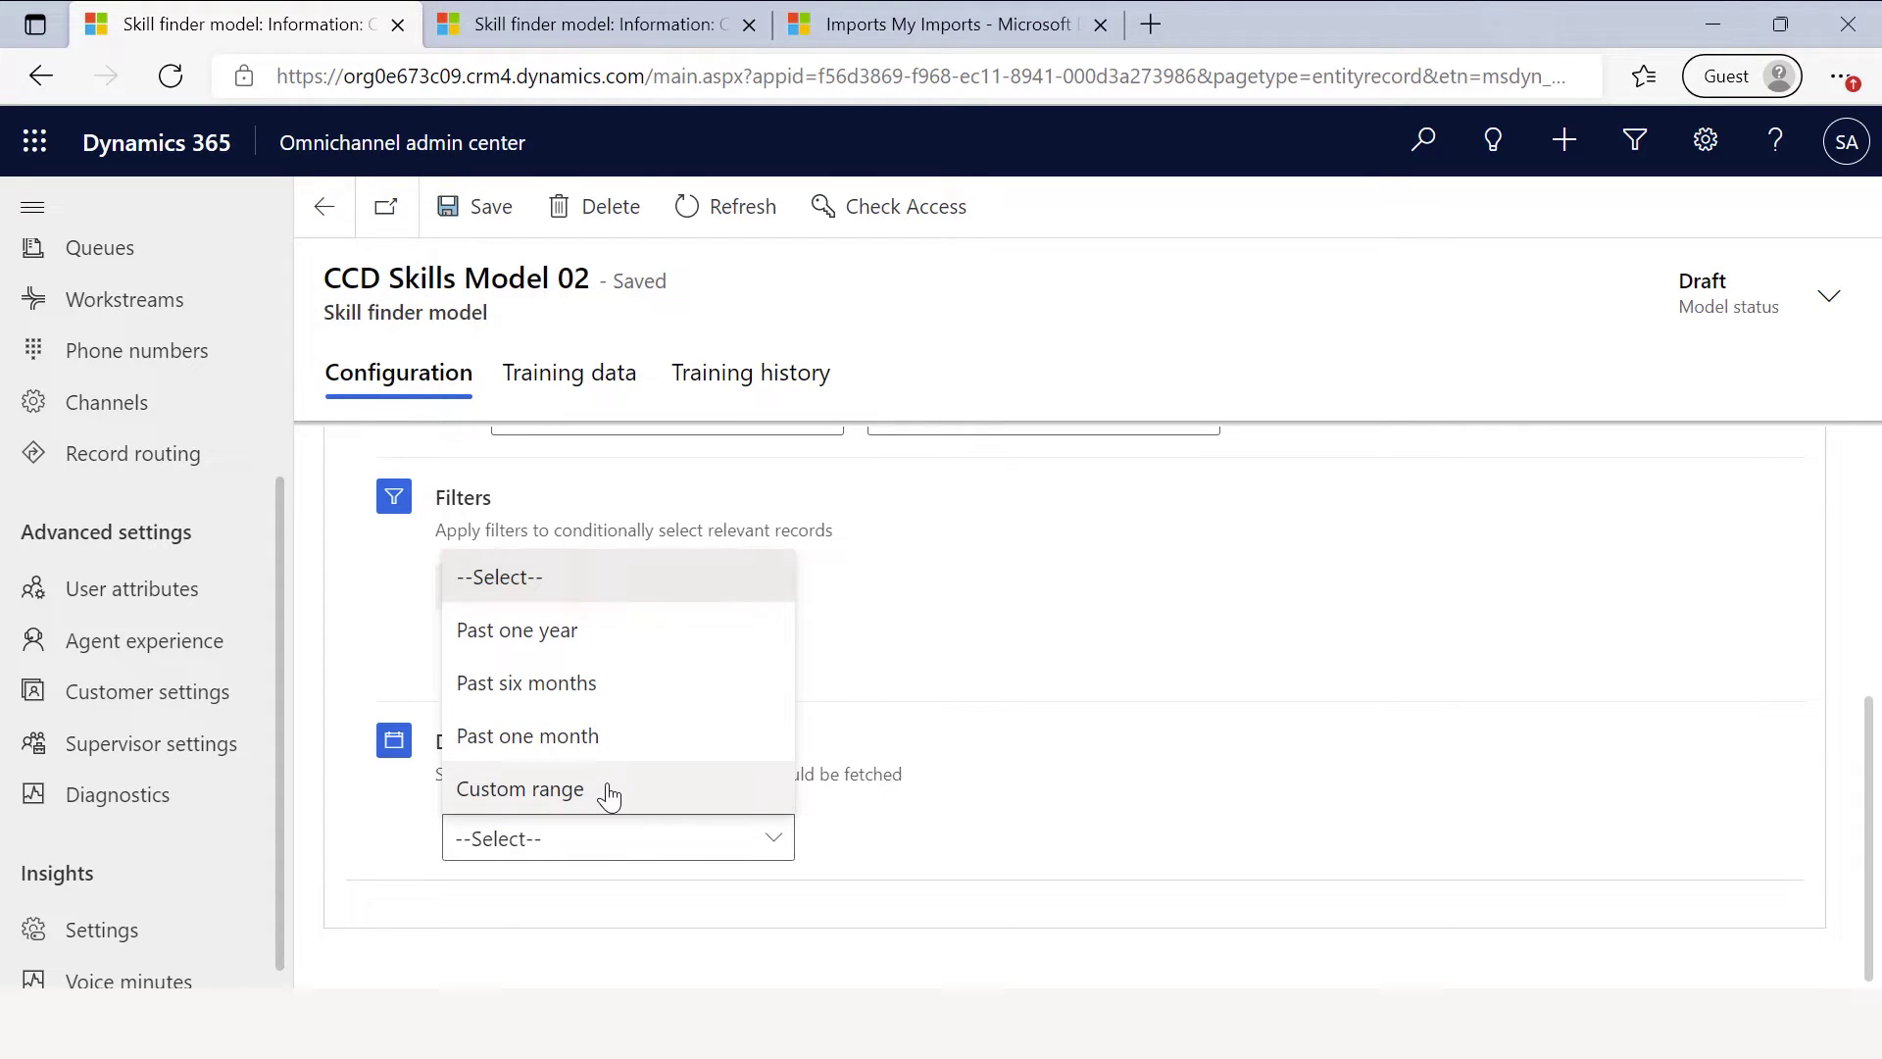
{"action": "left_click", "coordinate": [576, 635]}
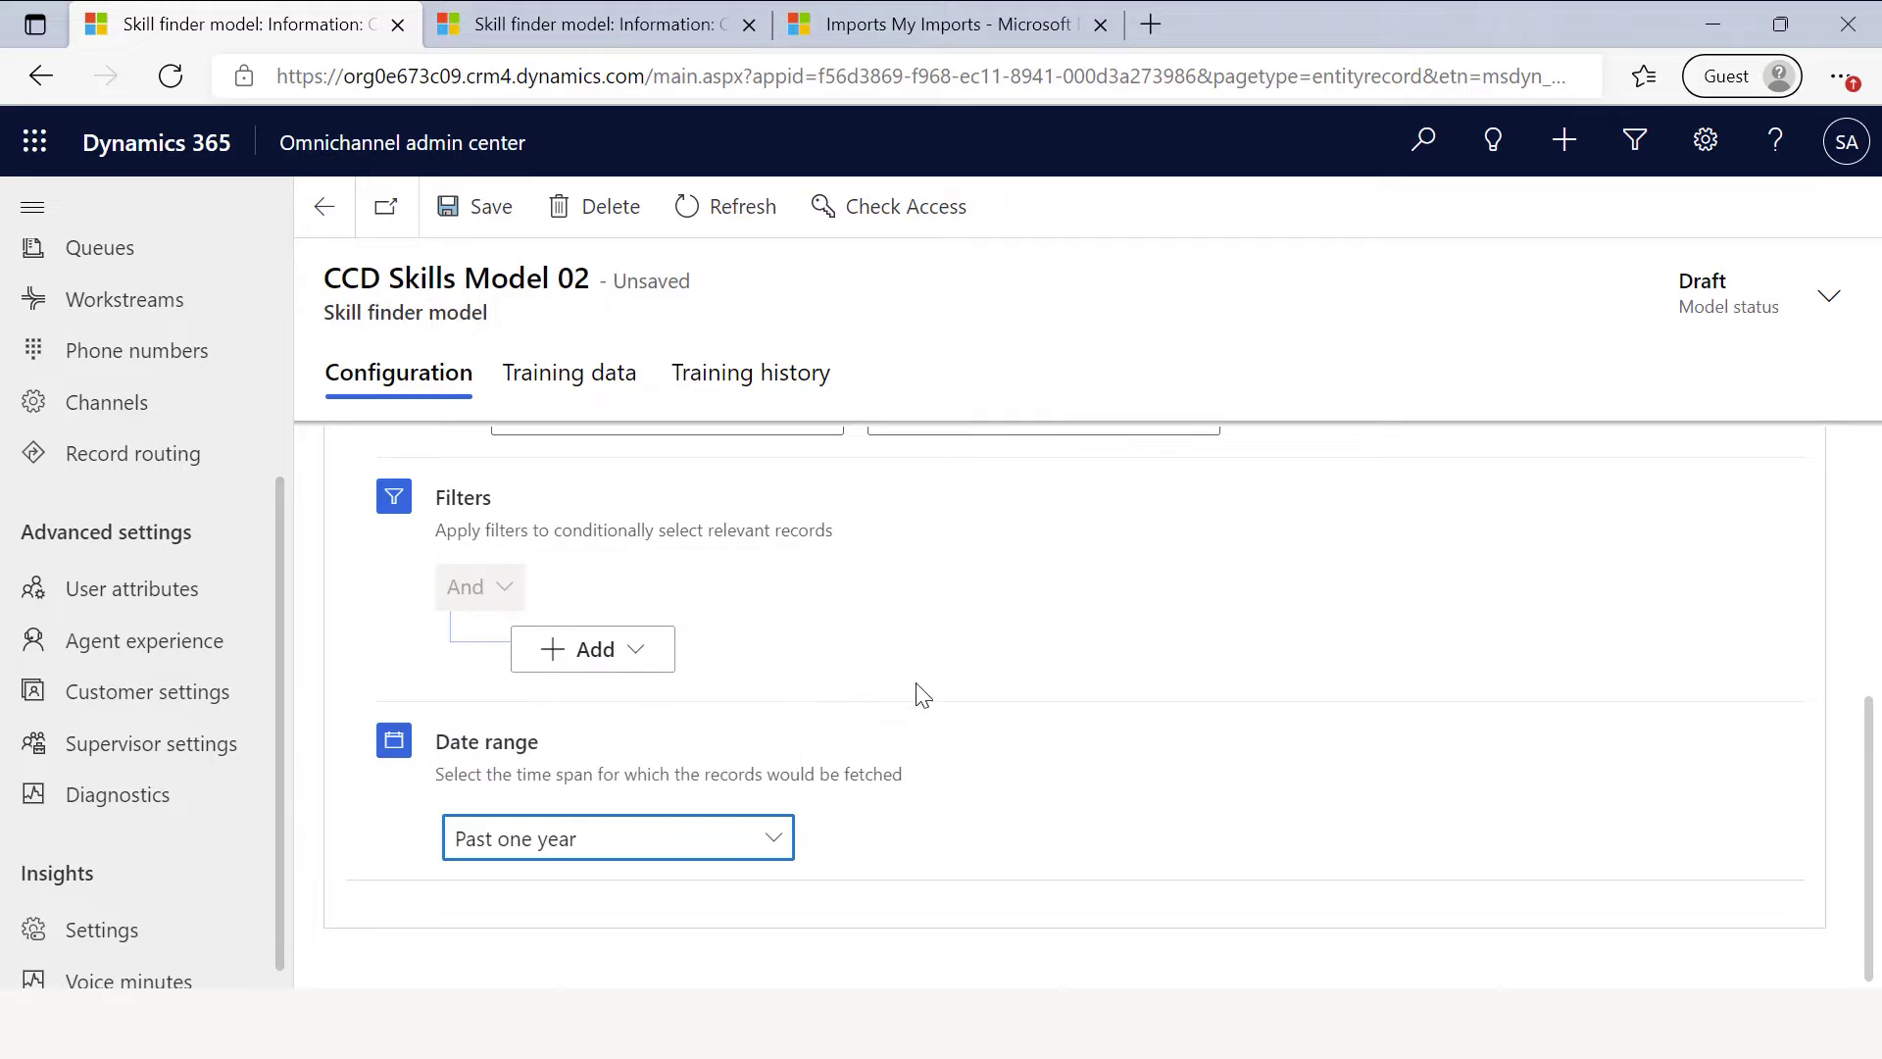
{"action": "left_click", "coordinate": [503, 227]}
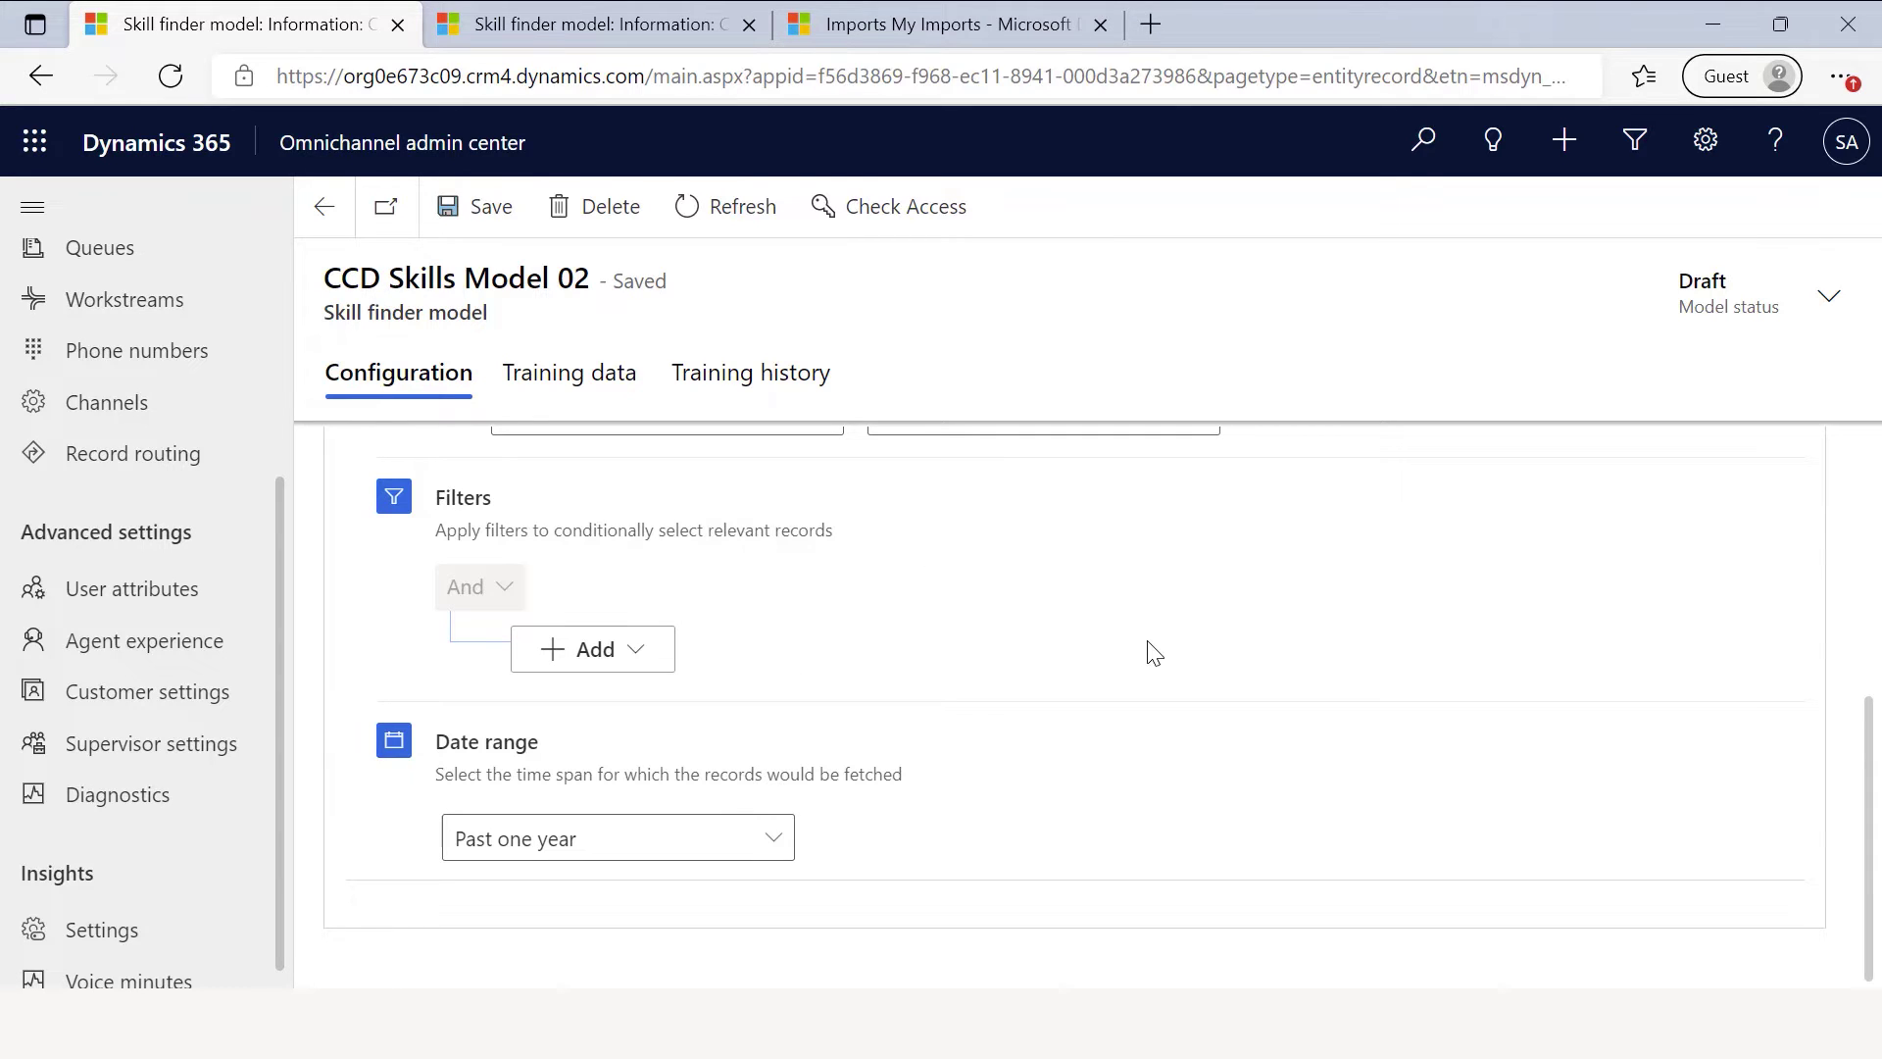
{"action": "scroll", "coordinate": [1153, 653], "scroll_direction": "up", "scroll_amount": 3}
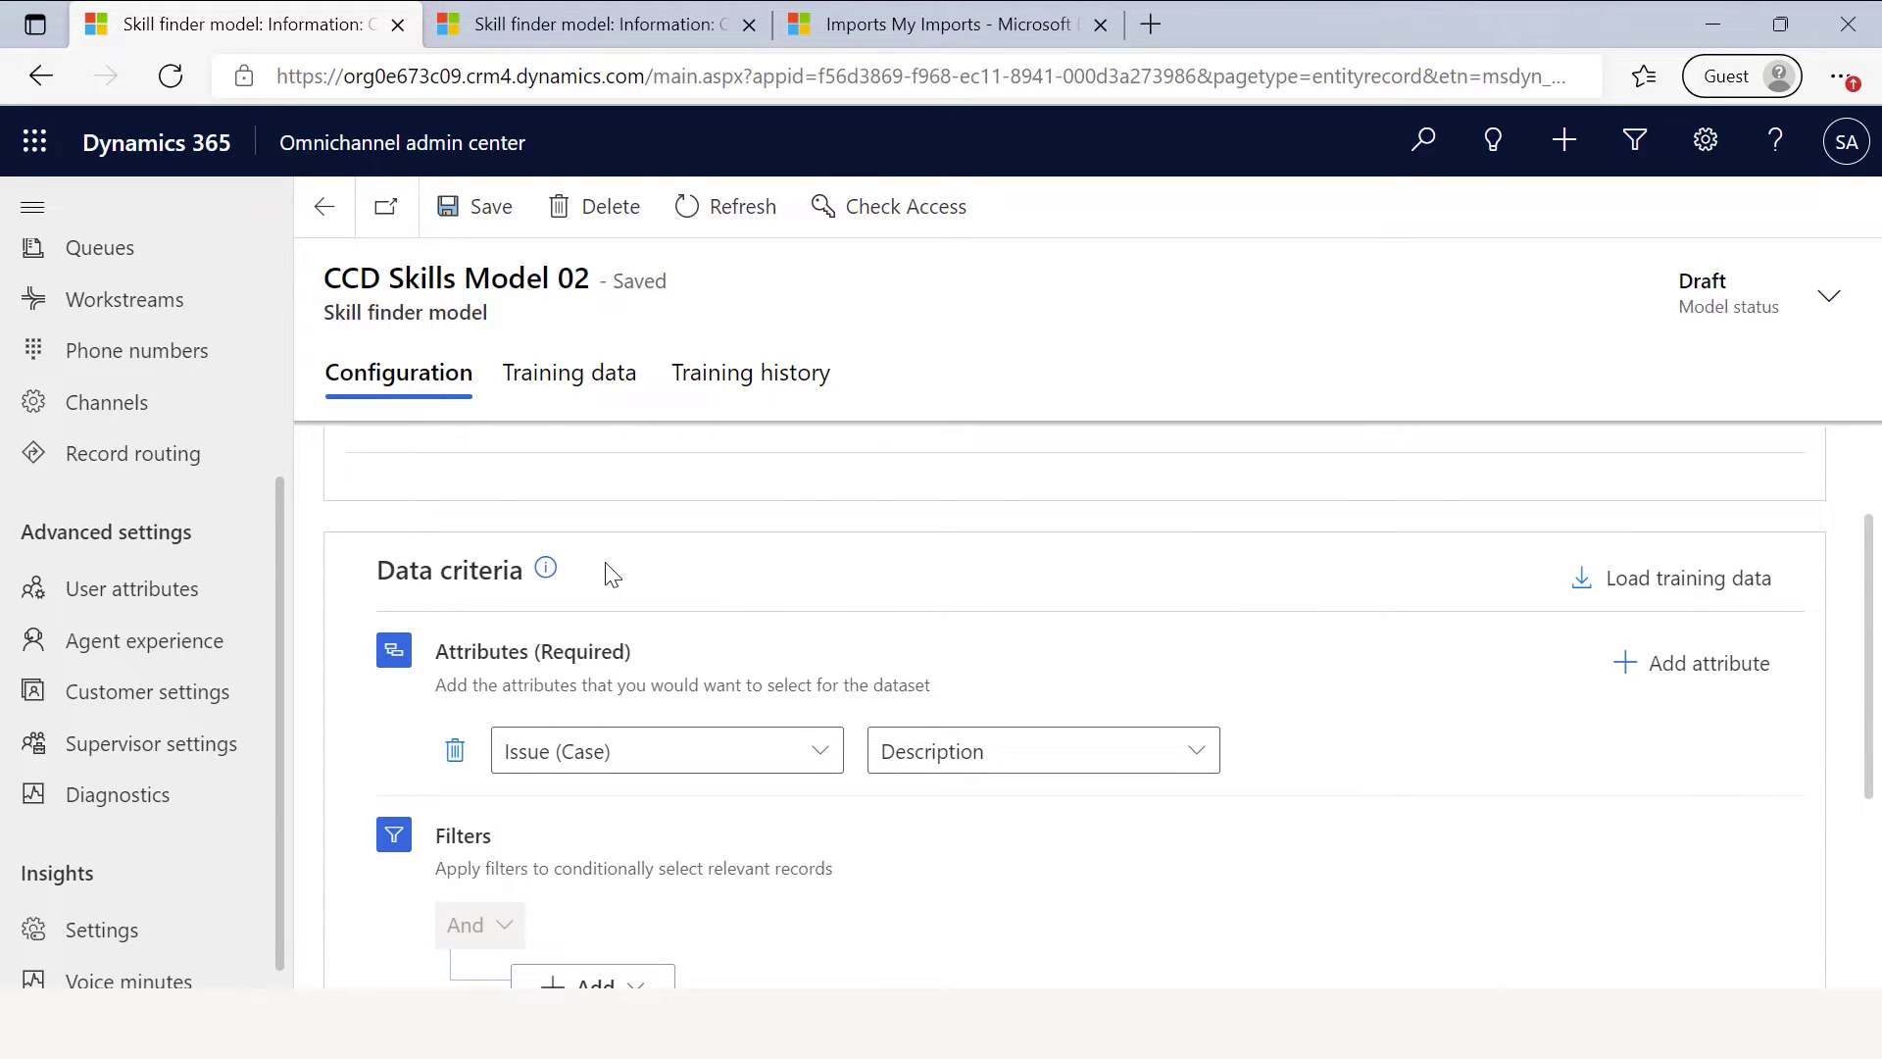
{"action": "scroll", "coordinate": [664, 656], "scroll_direction": "down", "scroll_amount": 1}
{"action": "scroll", "coordinate": [798, 664], "scroll_direction": "up", "scroll_amount": 2}
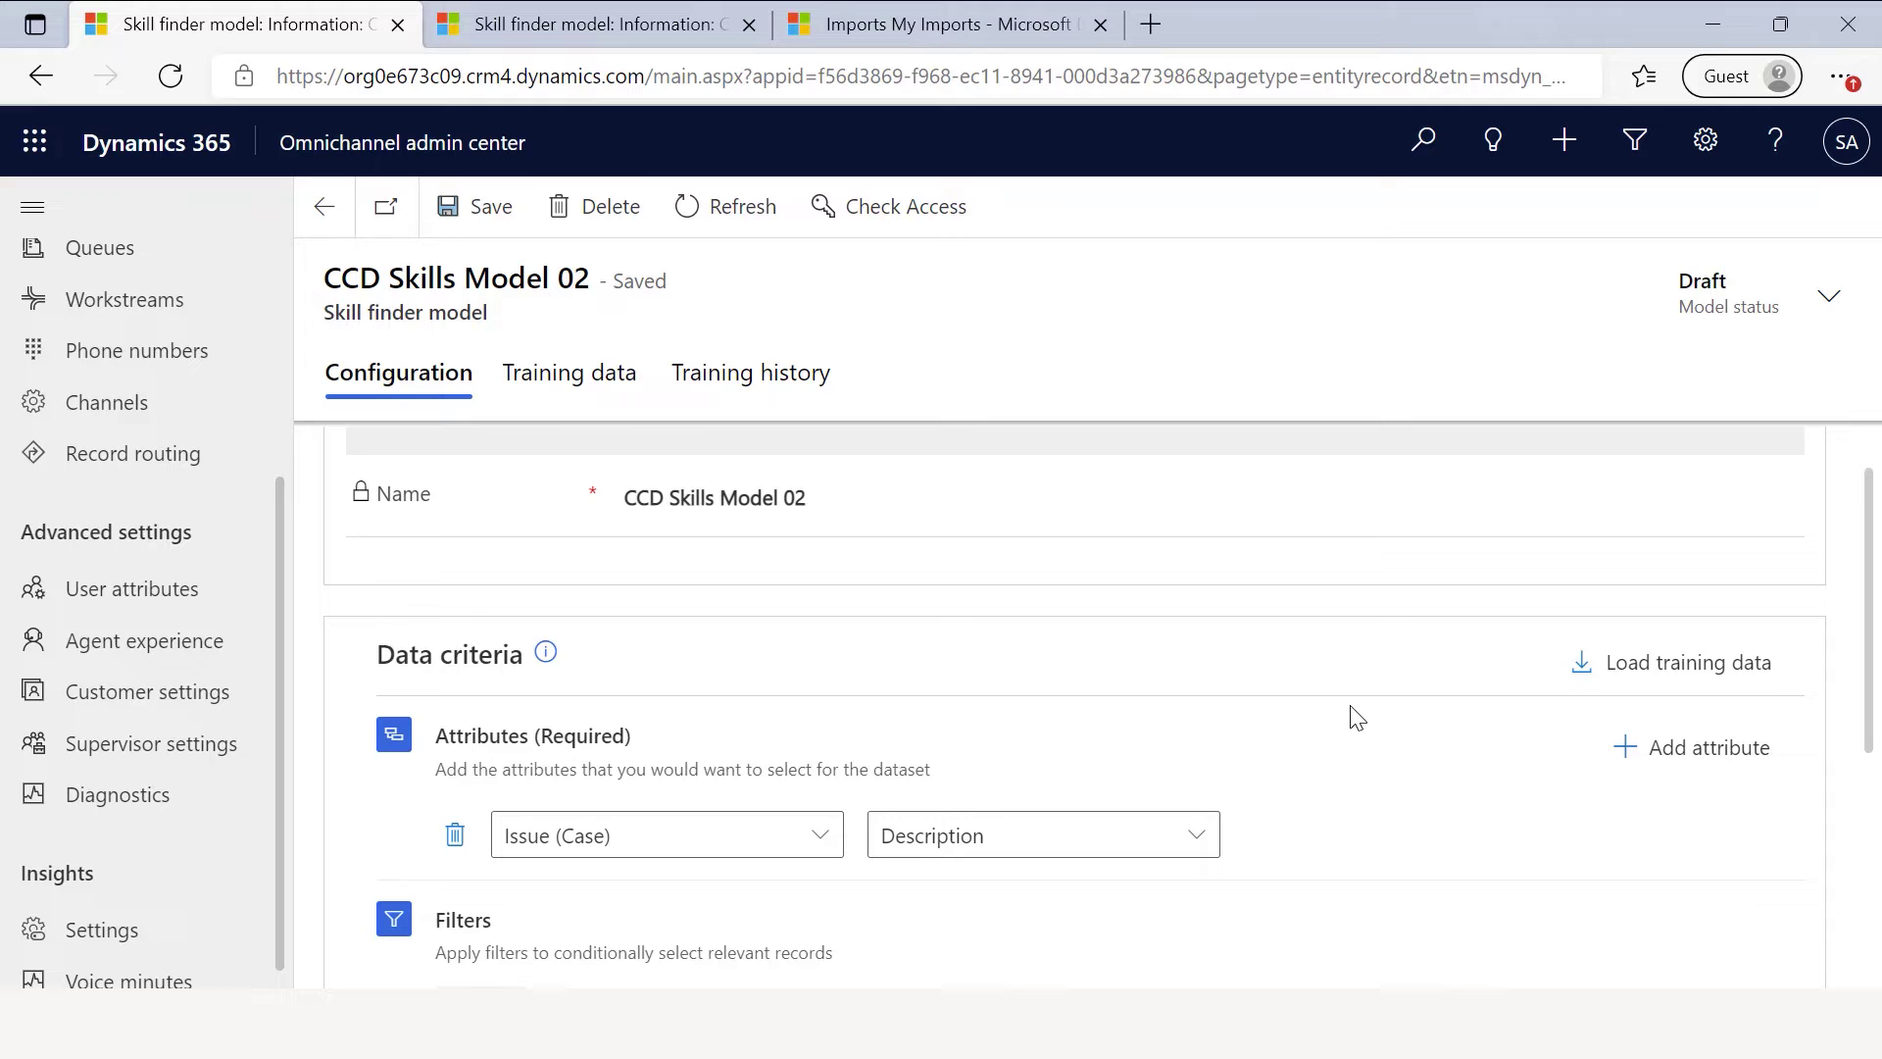
Open the Training data tab and scroll through the Pending records, checking the view list without changing it.
{"action": "left_click", "coordinate": [610, 384]}
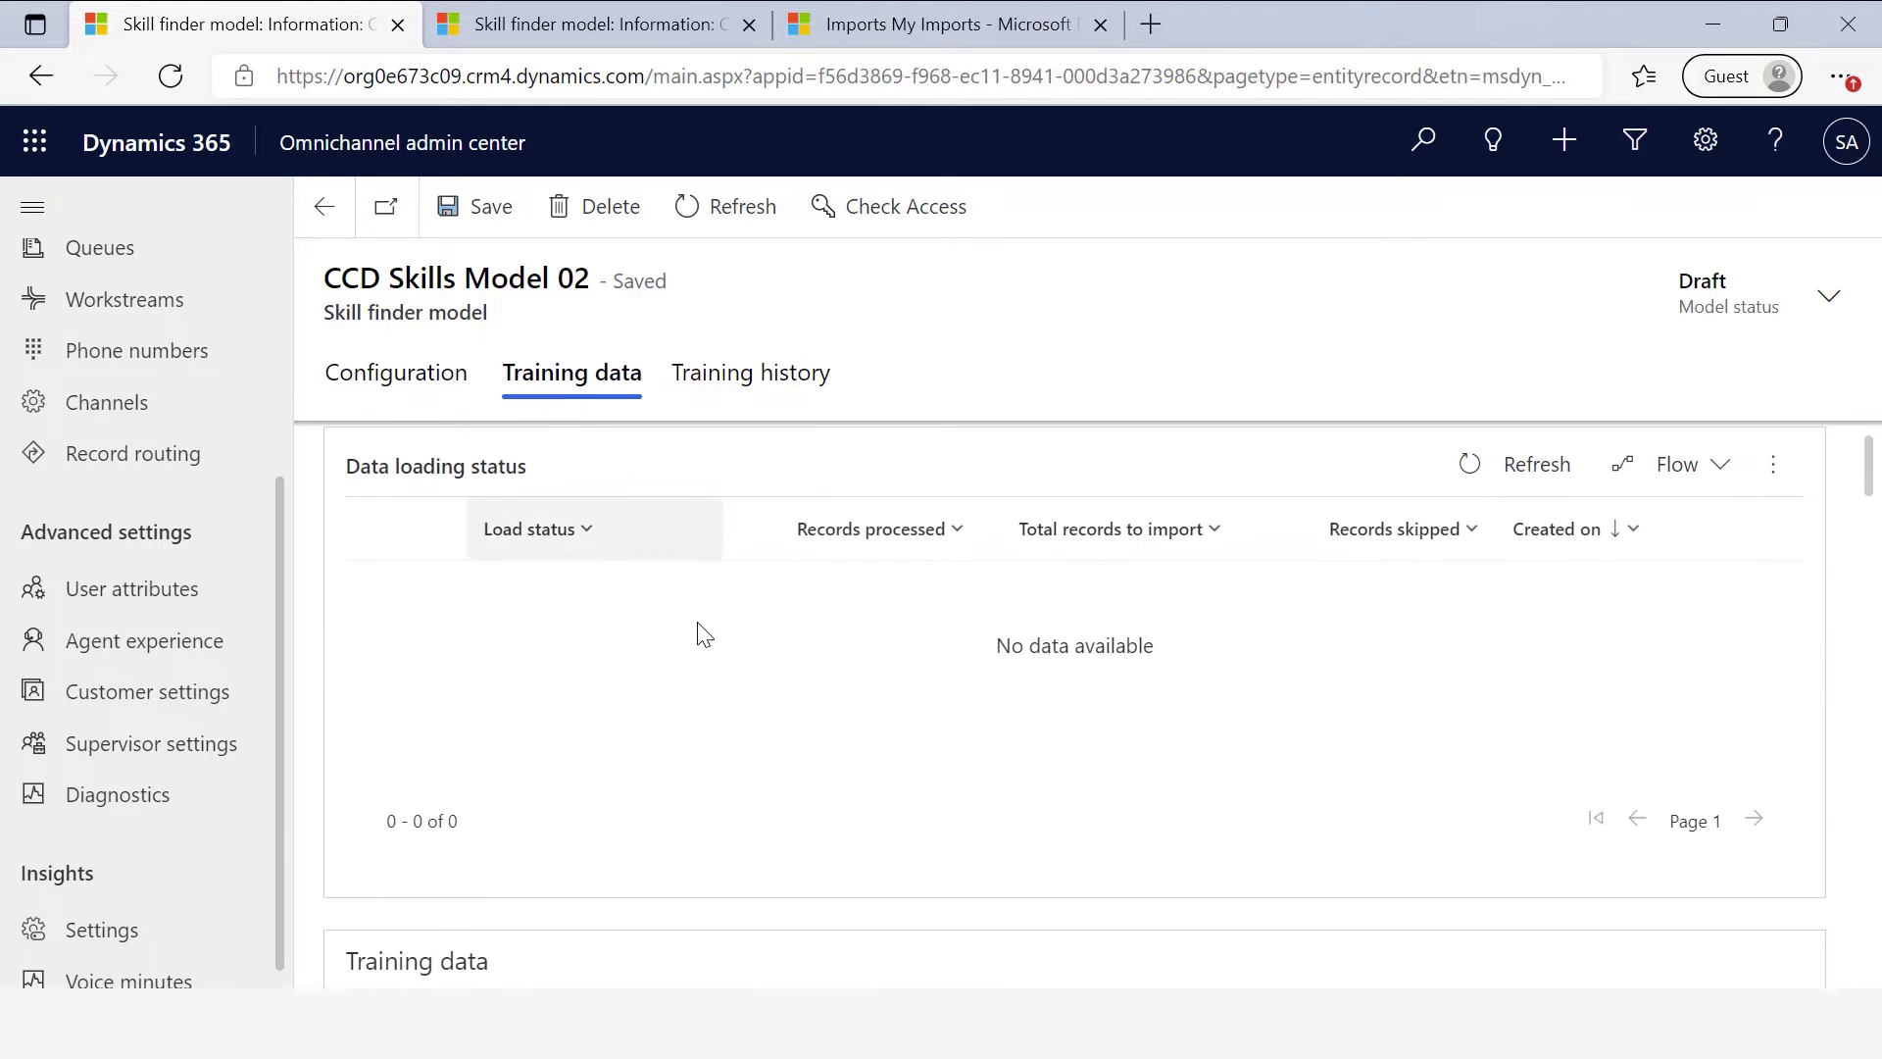
{"action": "scroll", "coordinate": [765, 706], "scroll_direction": "down", "scroll_amount": 5}
{"action": "scroll", "coordinate": [768, 710], "scroll_direction": "down", "scroll_amount": 1}
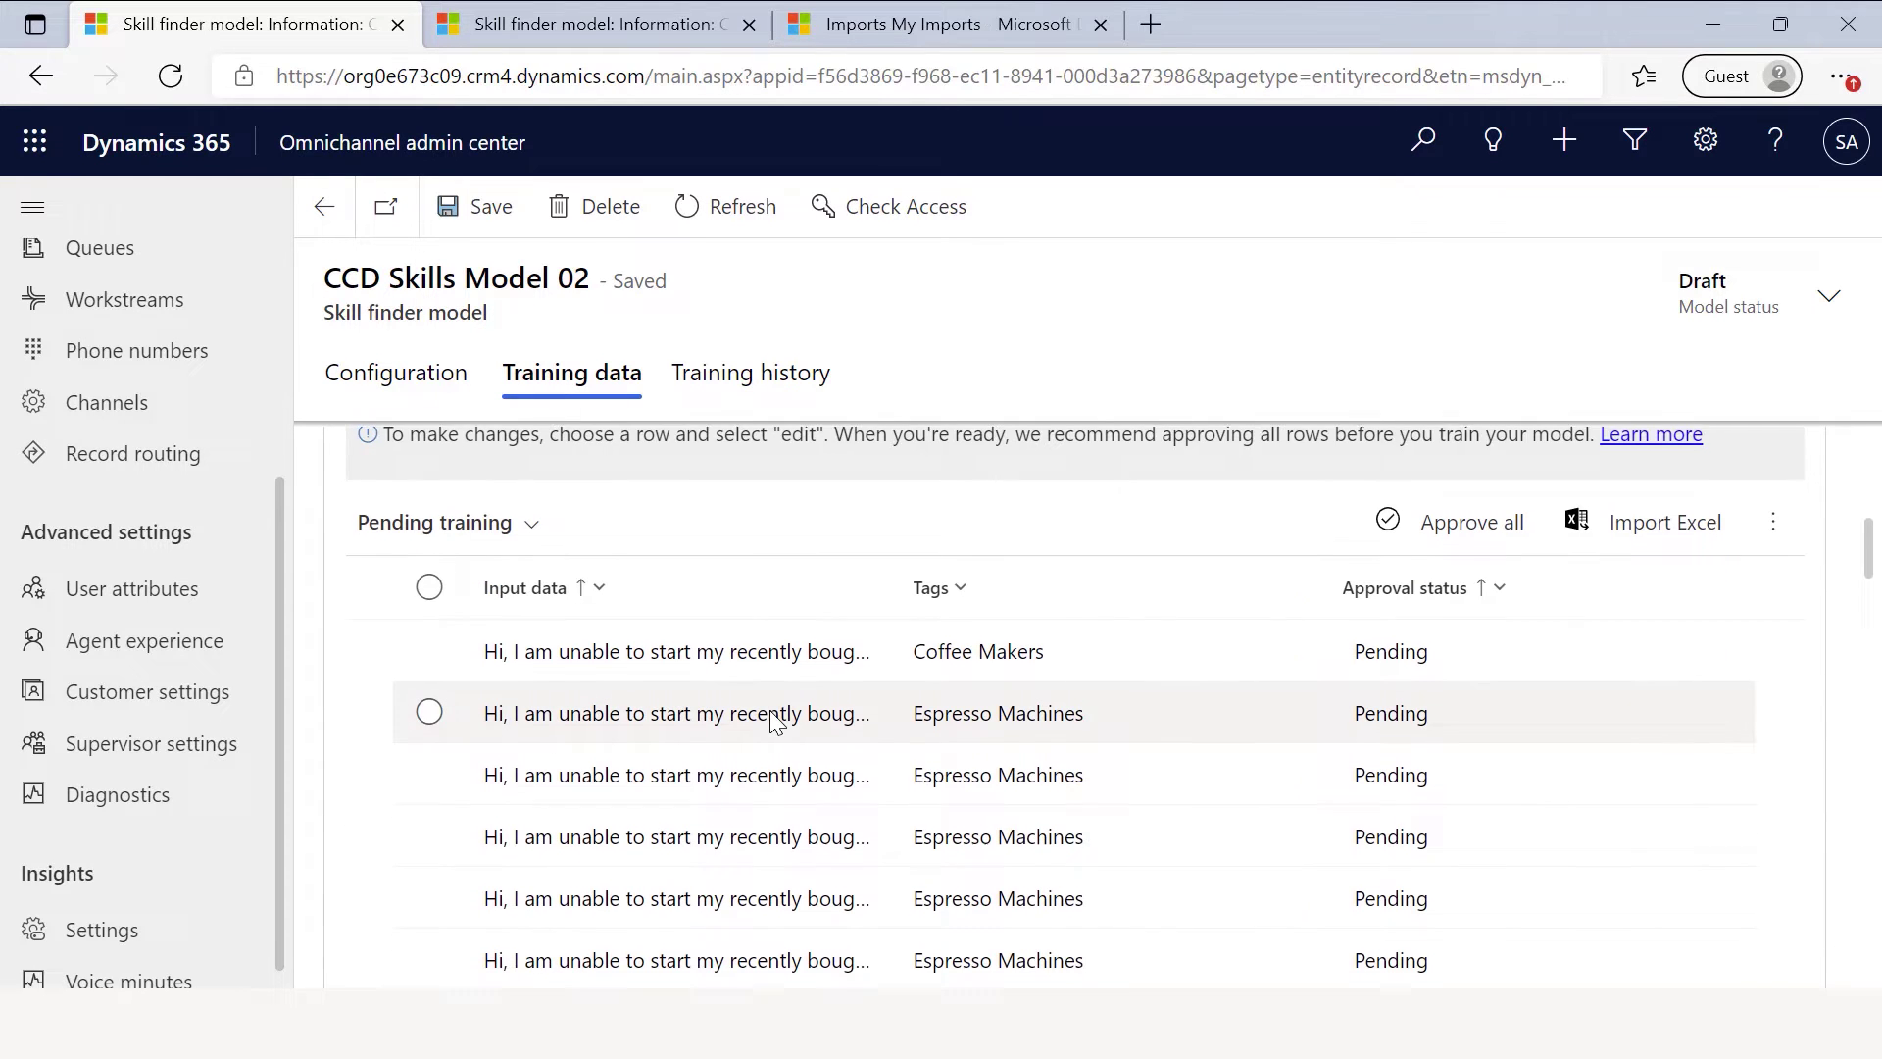
{"action": "scroll", "coordinate": [768, 710], "scroll_direction": "down", "scroll_amount": 1}
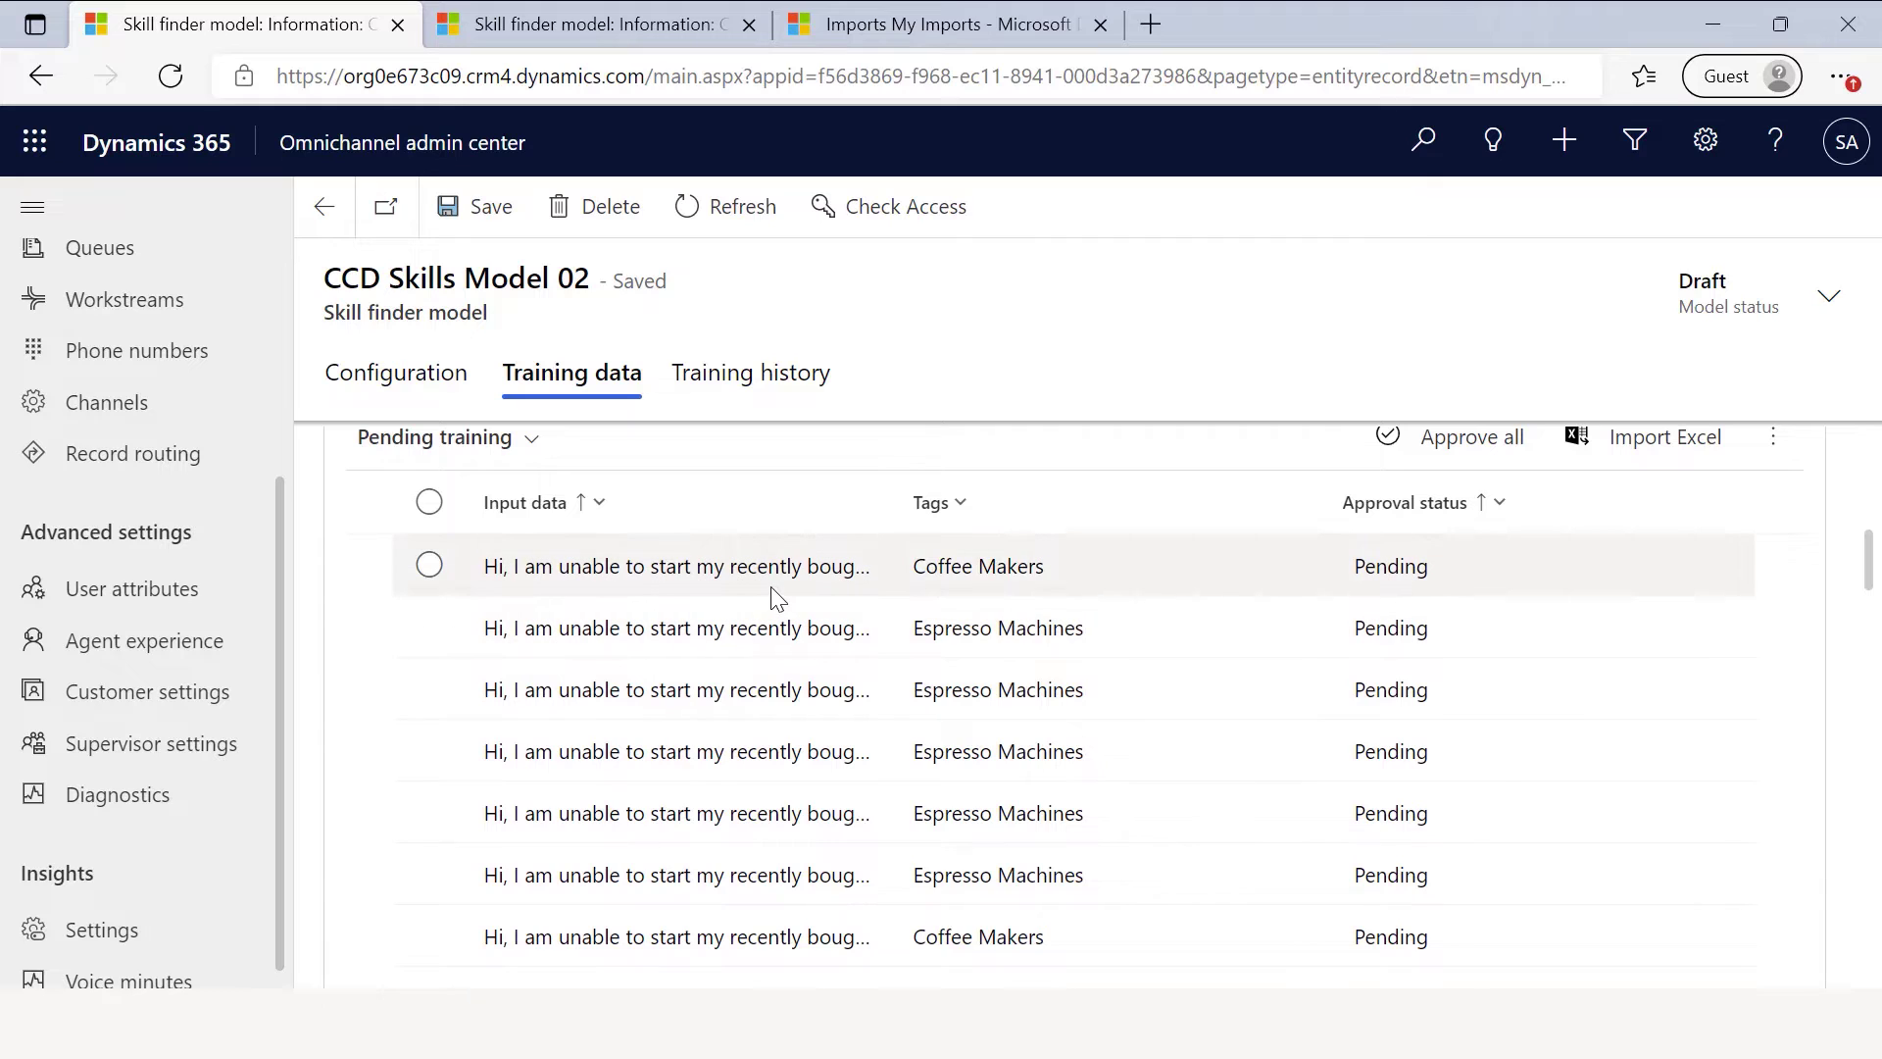
{"action": "scroll", "coordinate": [451, 514], "scroll_direction": "up", "scroll_amount": 1}
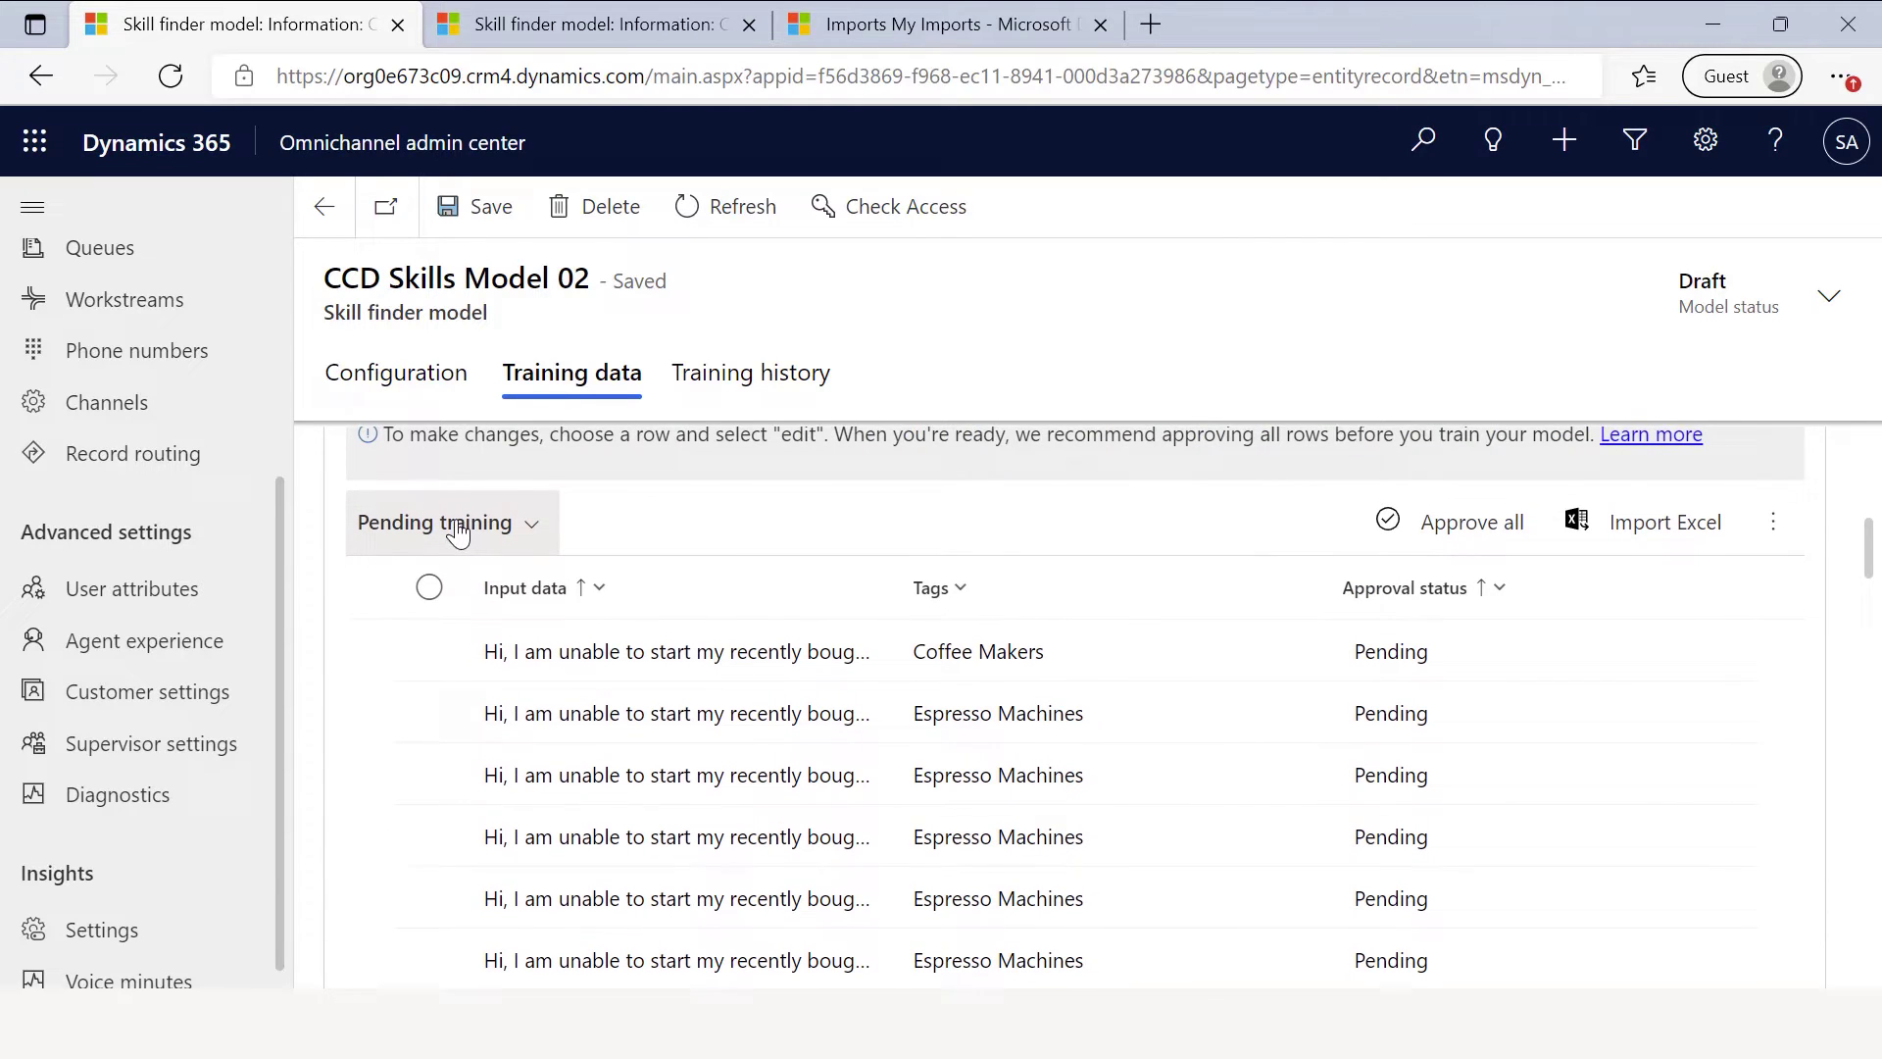
{"action": "left_click", "coordinate": [458, 530]}
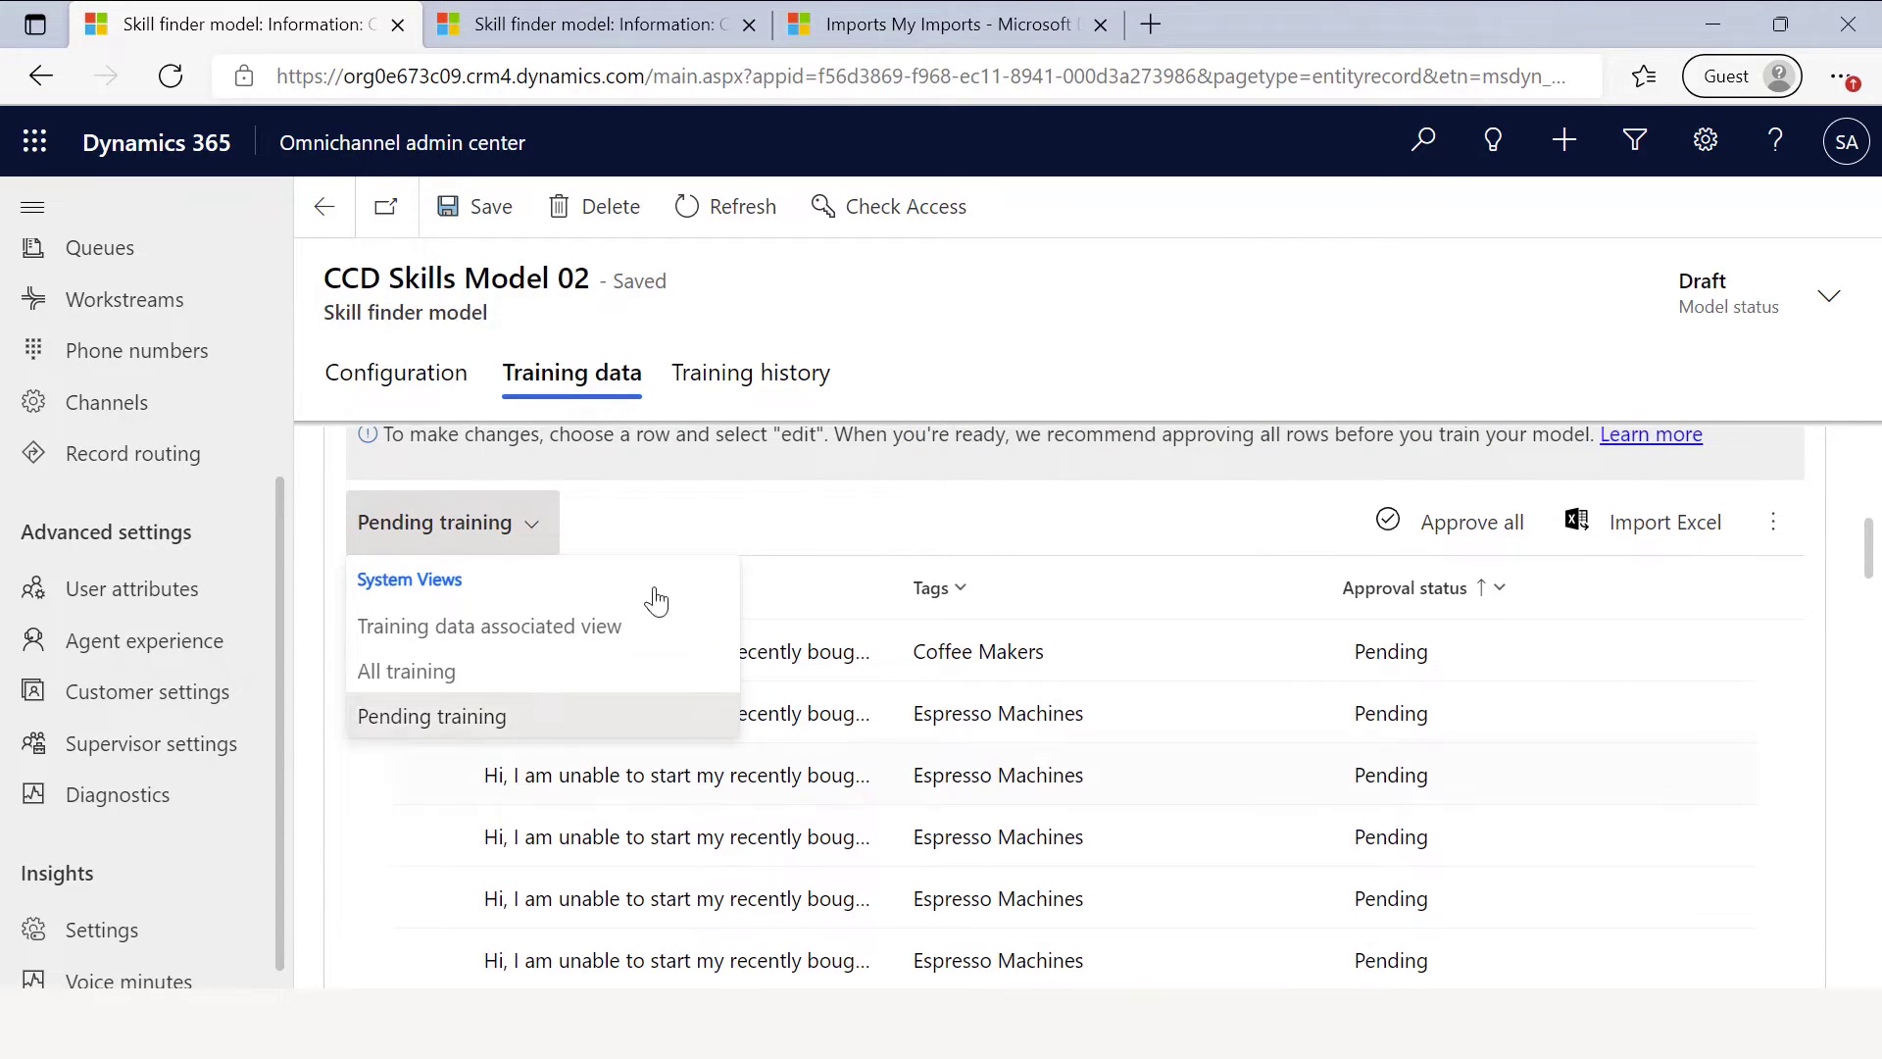
{"action": "left_click", "coordinate": [760, 526]}
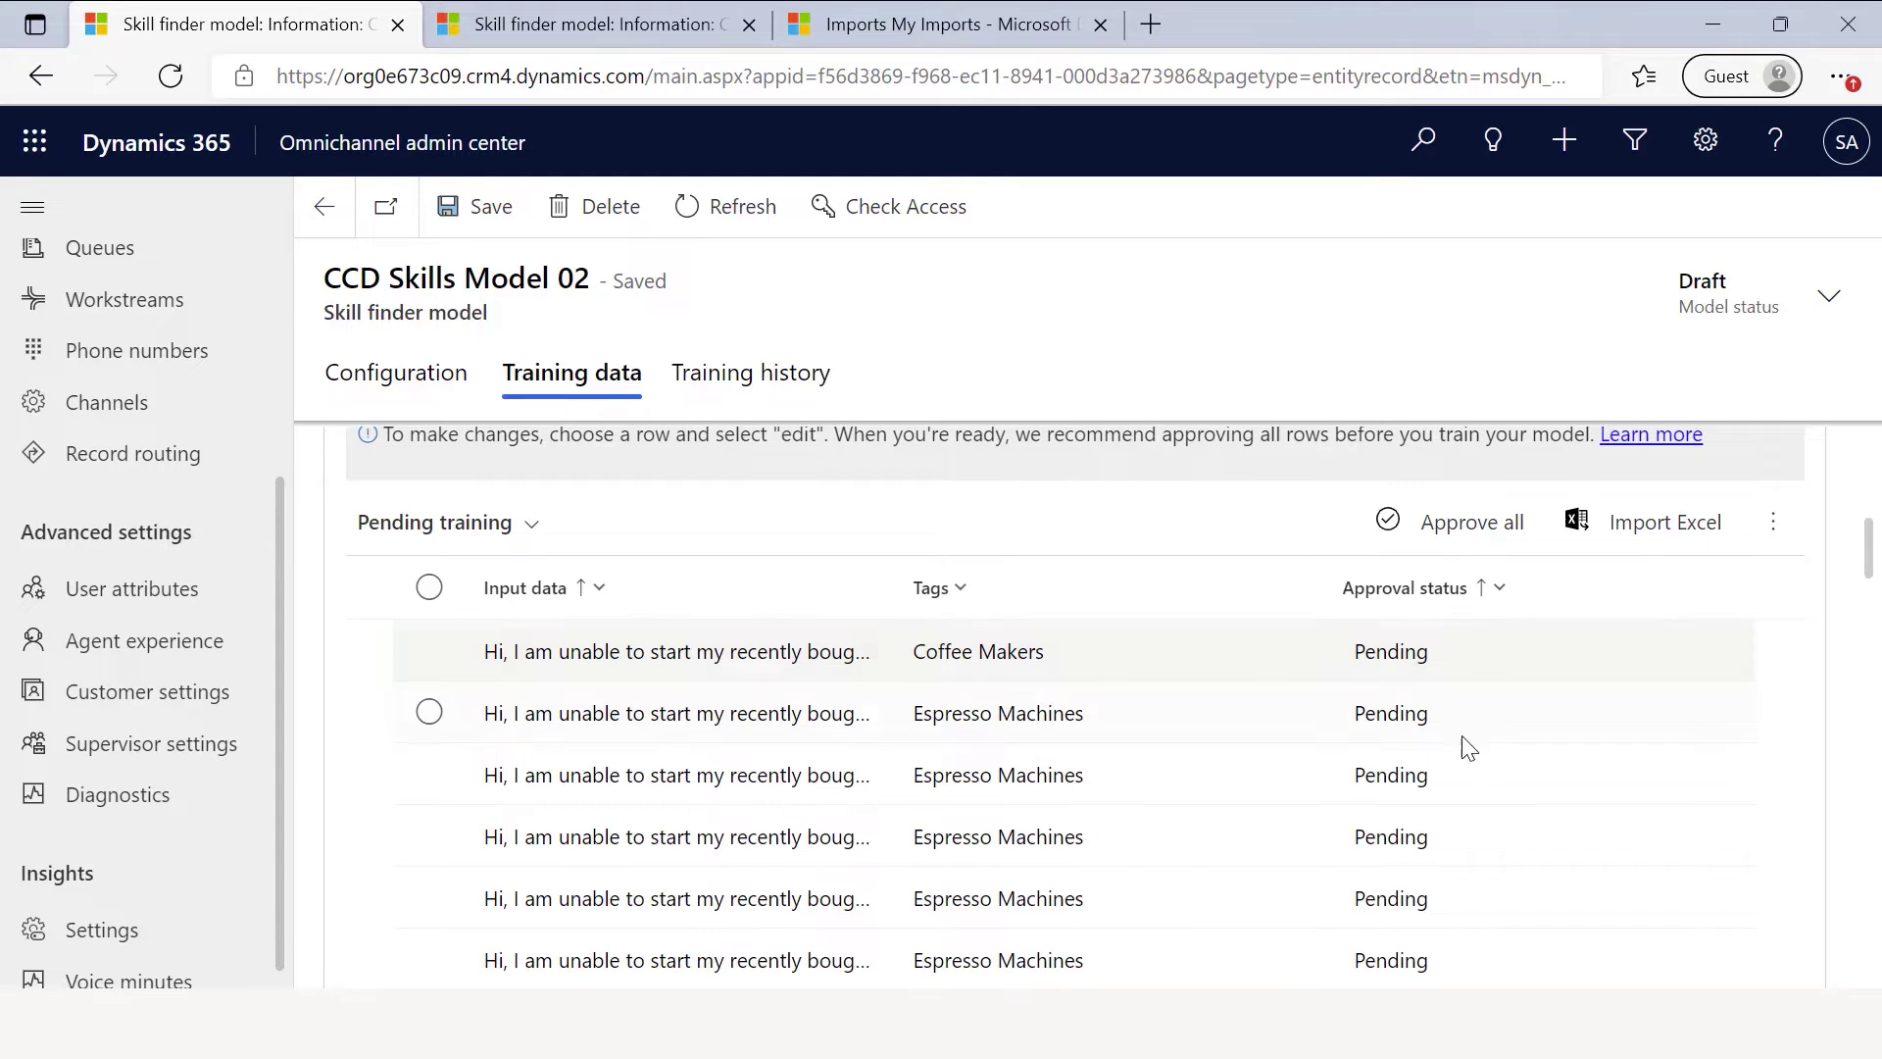
{"action": "scroll", "coordinate": [1467, 817], "scroll_direction": "down", "scroll_amount": 2}
{"action": "scroll", "coordinate": [968, 669], "scroll_direction": "up", "scroll_amount": 2}
{"action": "scroll", "coordinate": [1088, 665], "scroll_direction": "up", "scroll_amount": 2}
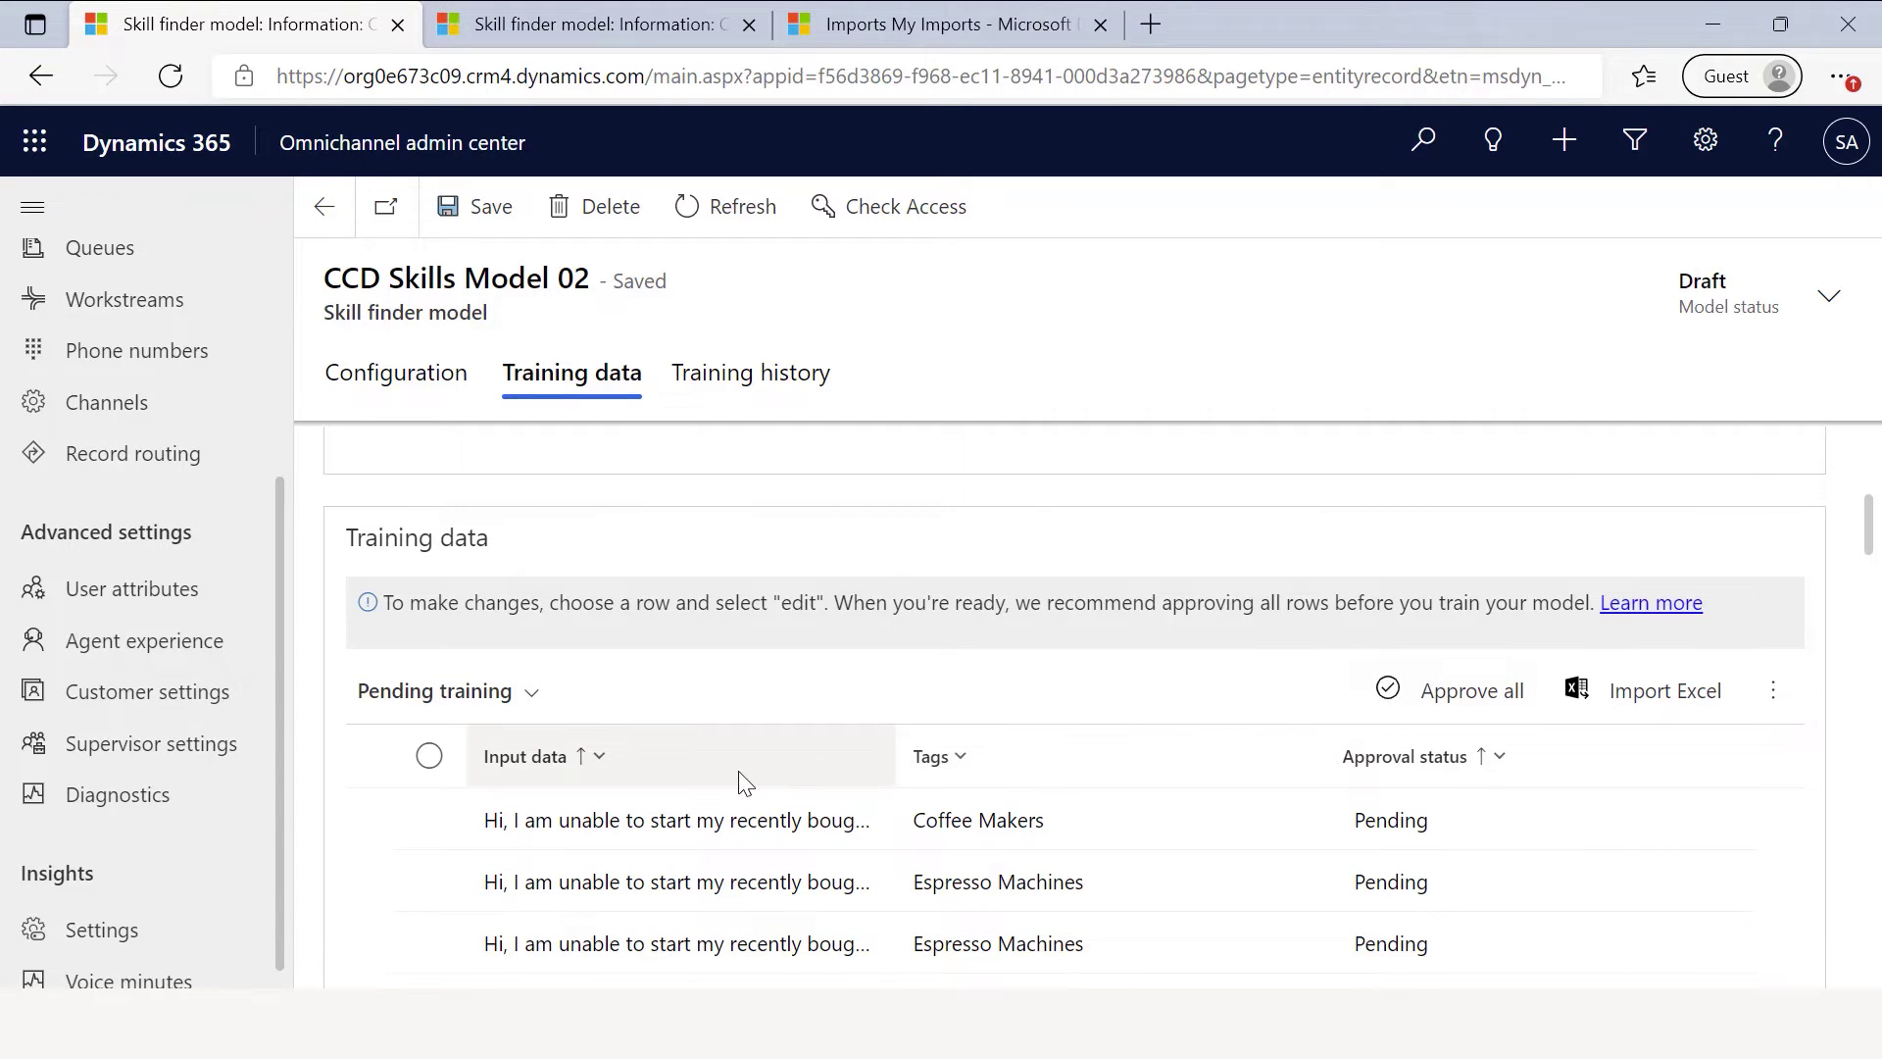
{"action": "scroll", "coordinate": [745, 781], "scroll_direction": "down", "scroll_amount": 1}
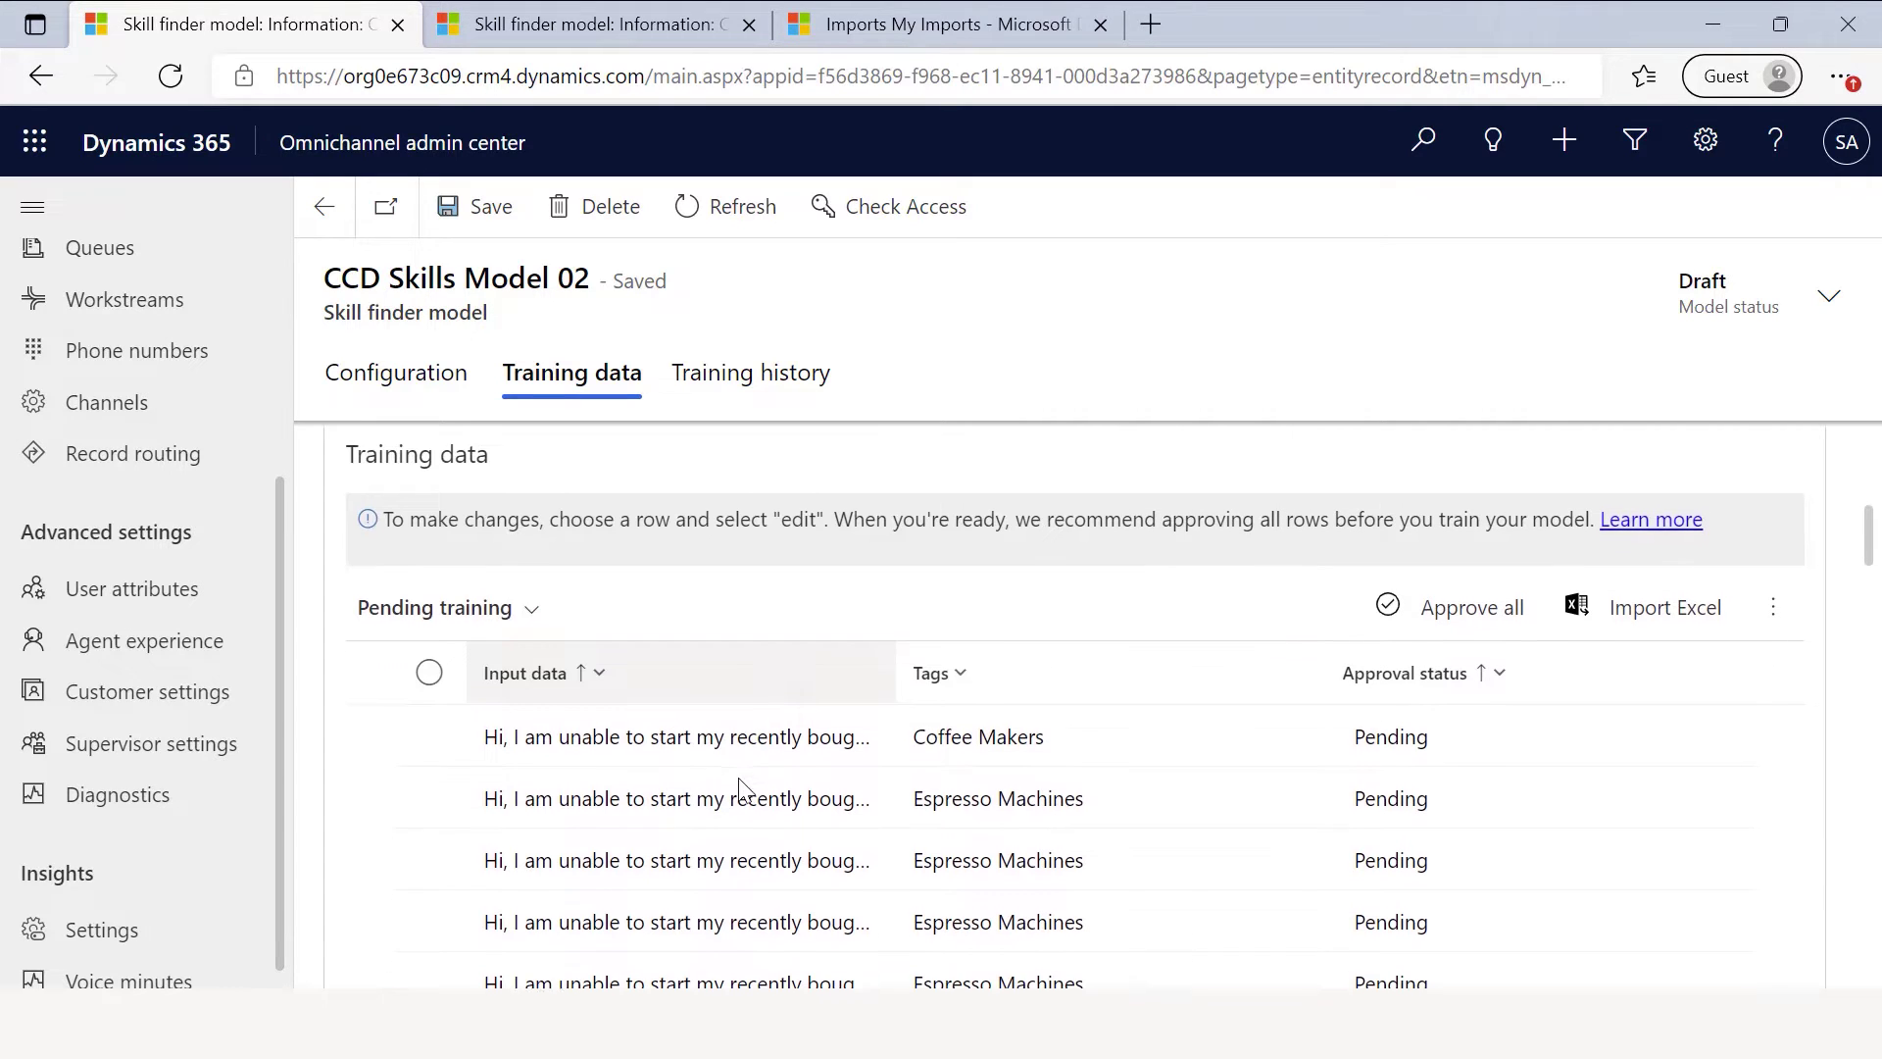
Open the first Coffee Makers grinder-plug training record for editing and check its input data, leaving output skills unchanged.
{"action": "left_click", "coordinate": [429, 735]}
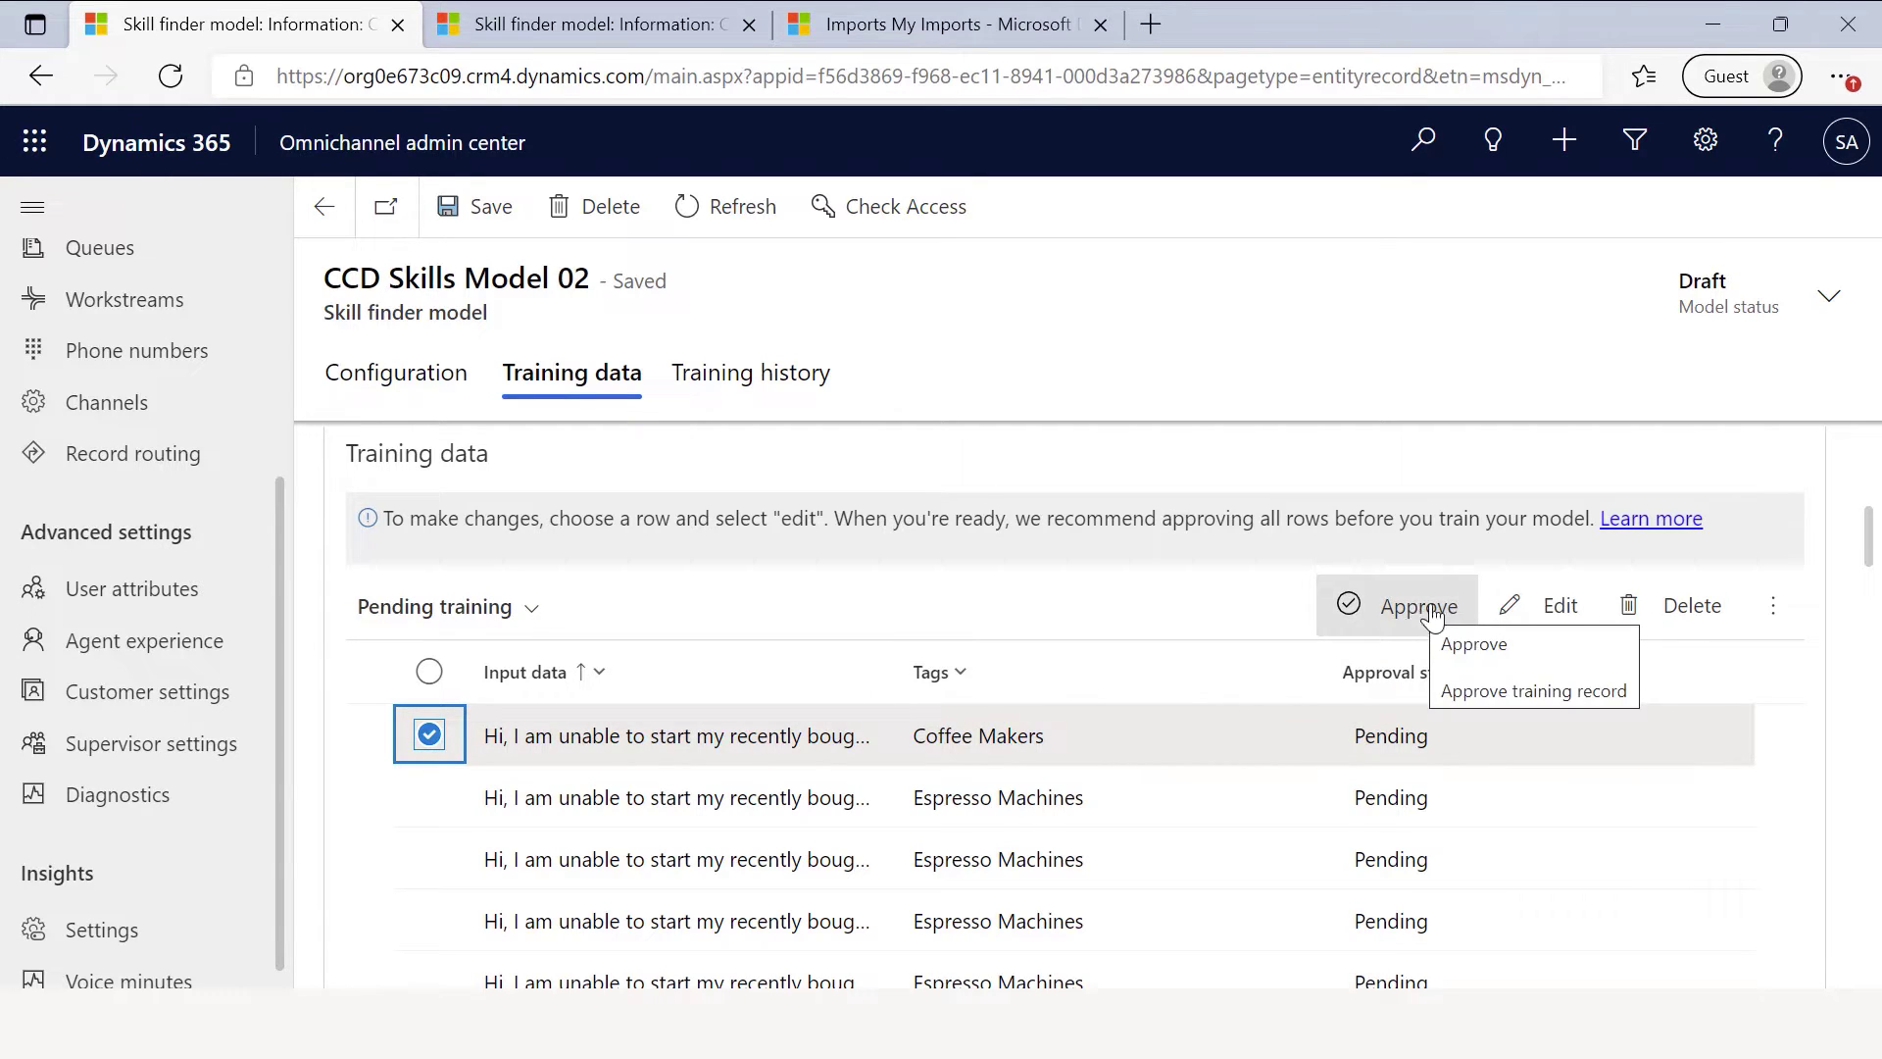
{"action": "left_click", "coordinate": [1561, 609]}
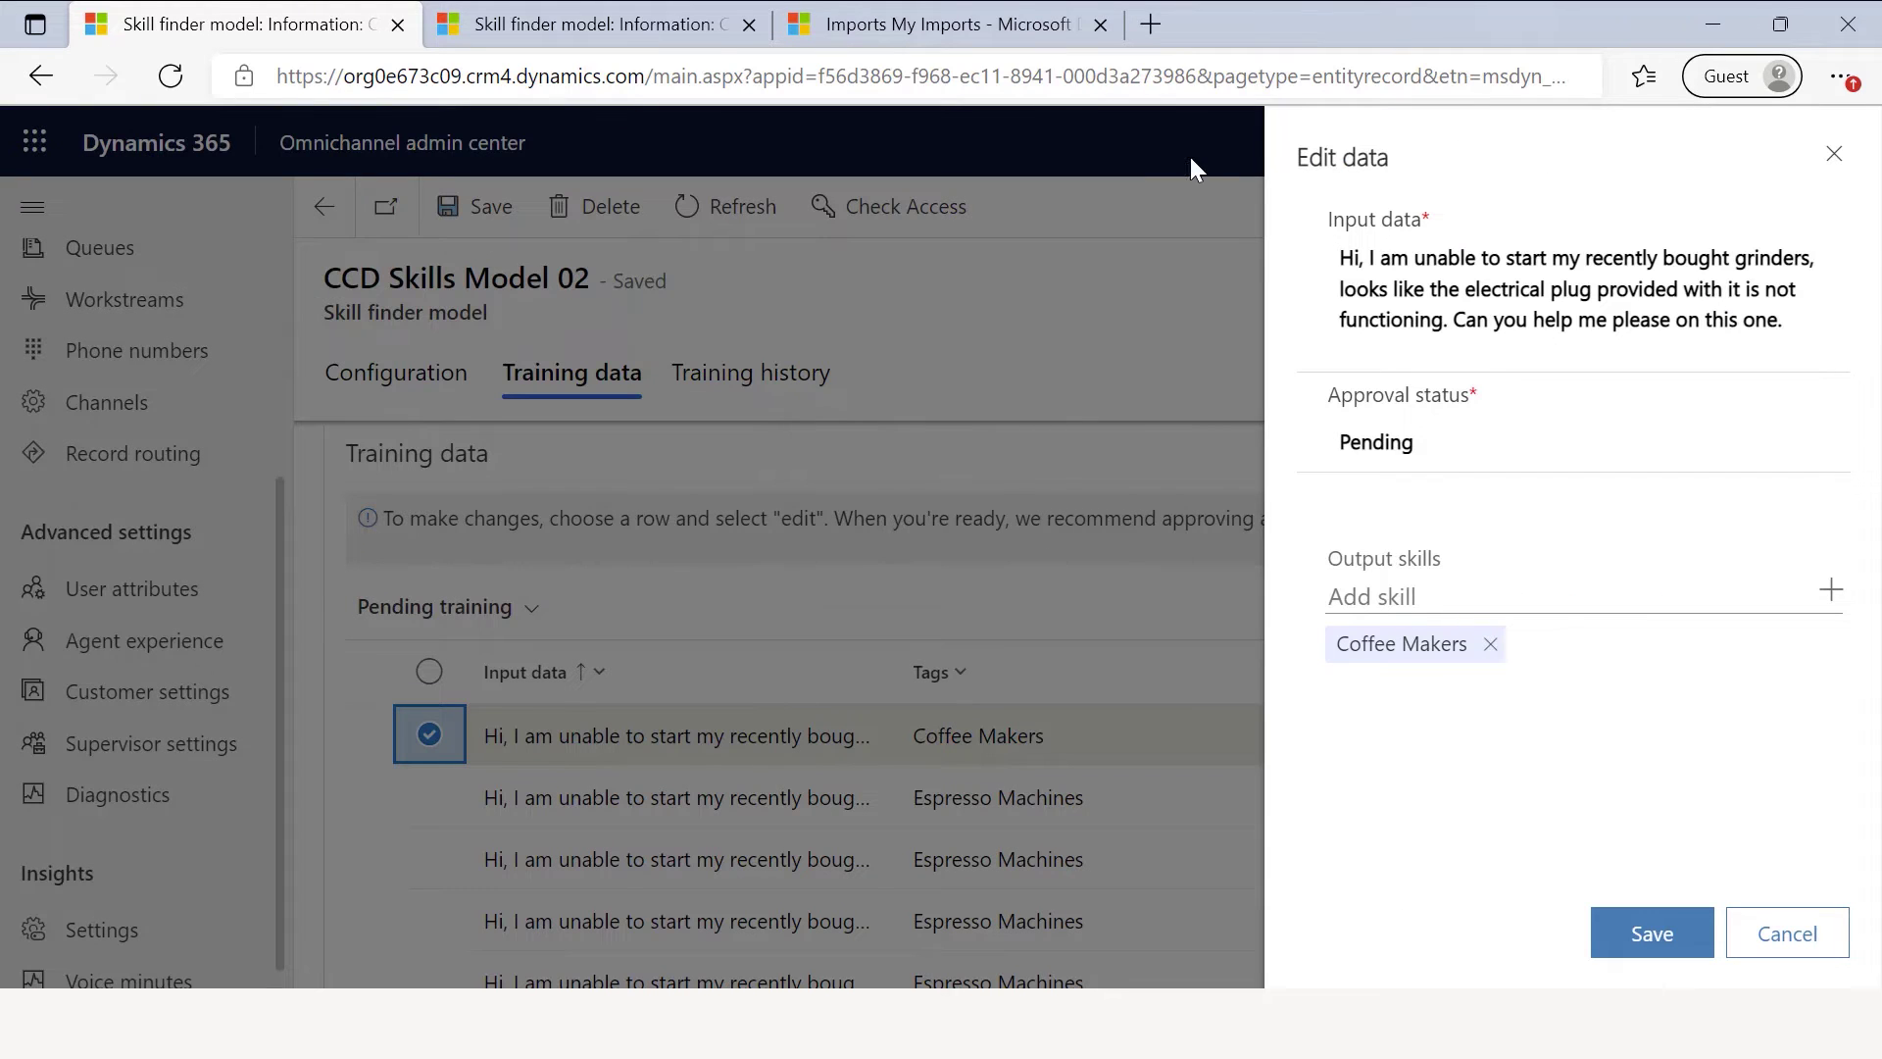
{"action": "triple_click", "coordinate": [1471, 300]}
{"action": "left_click", "coordinate": [1498, 267]}
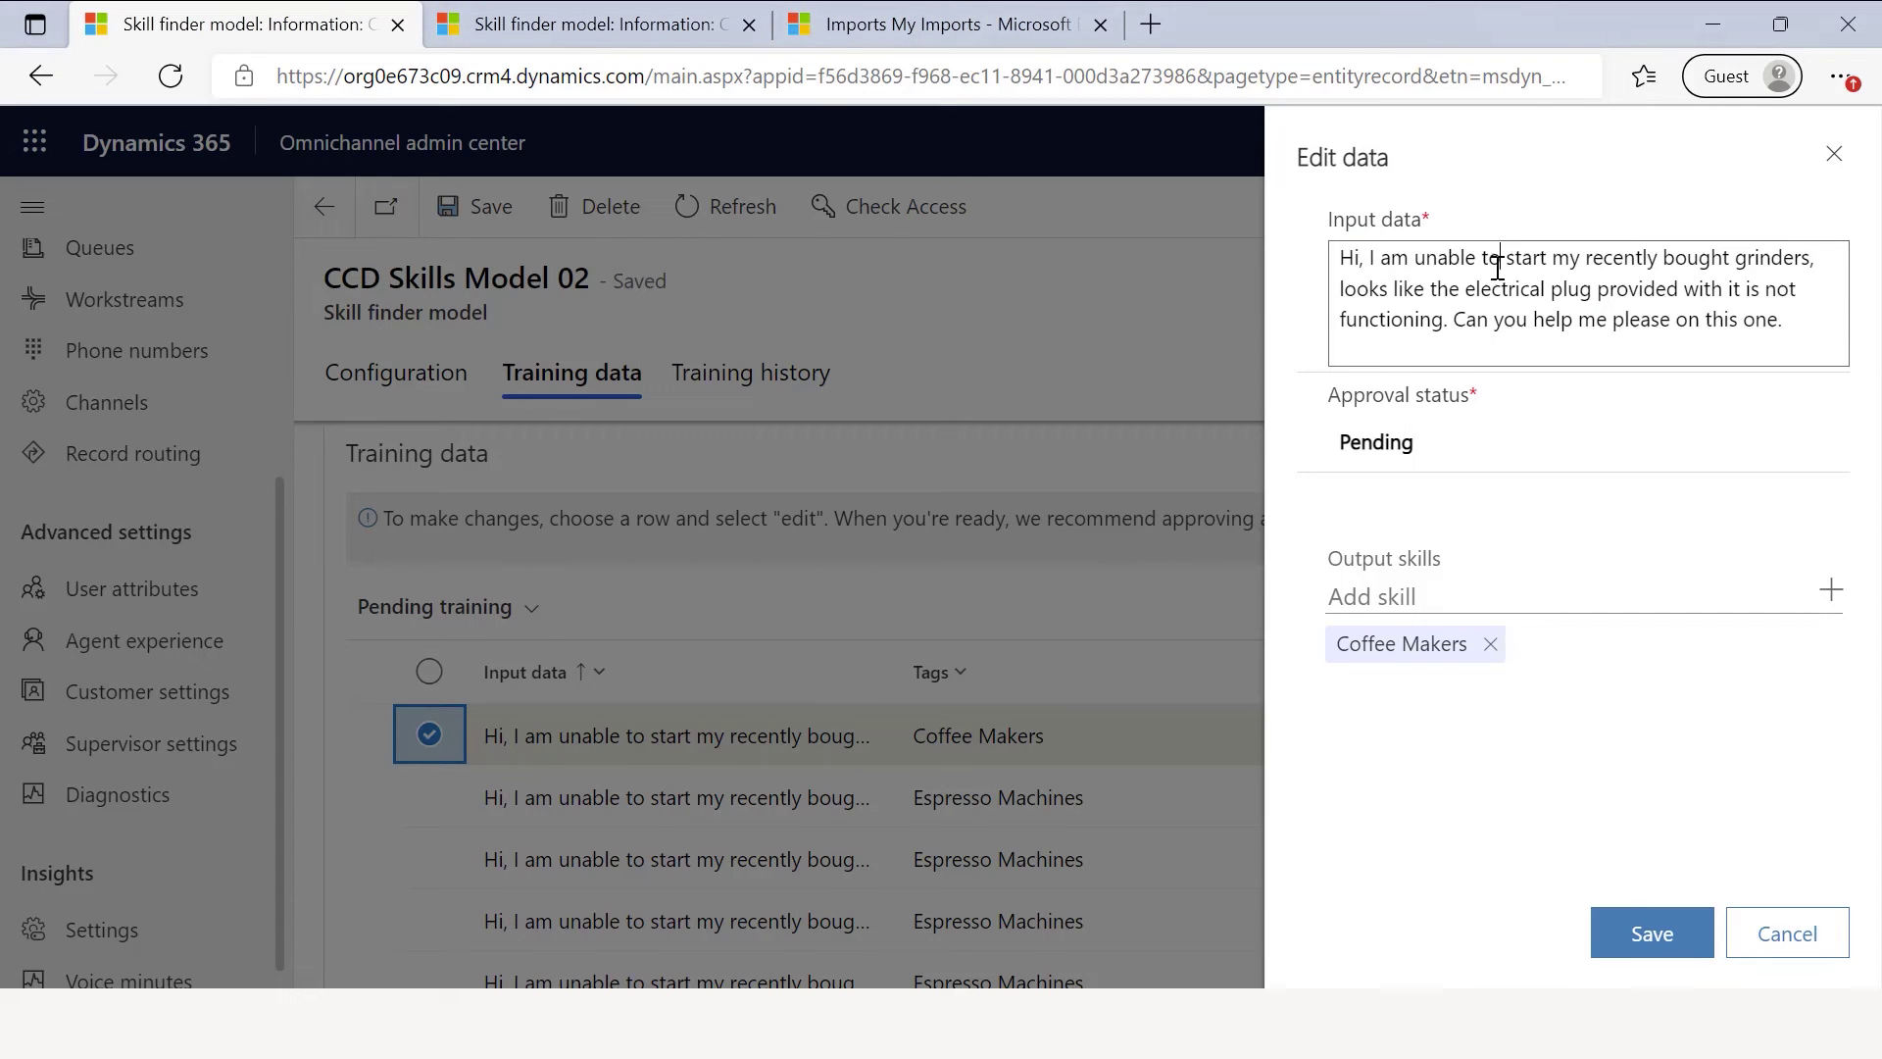
{"action": "left_click", "coordinate": [1385, 599]}
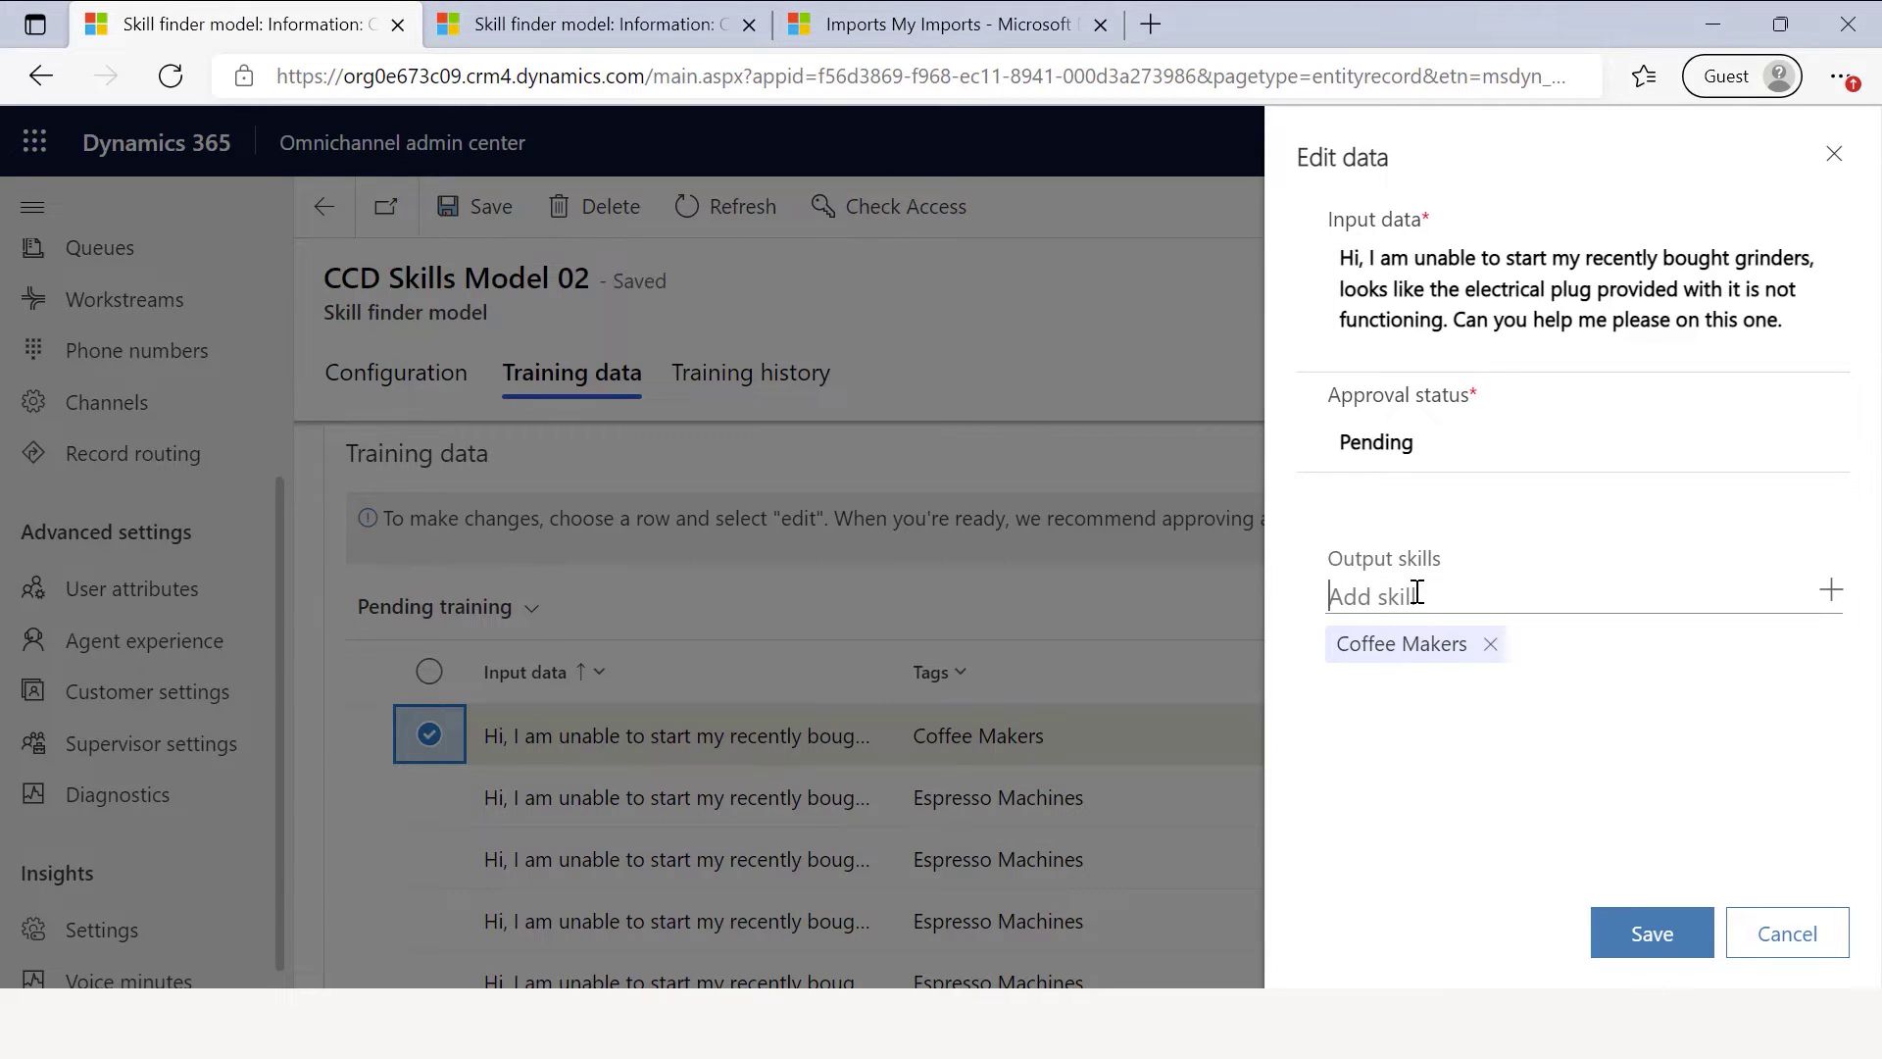
{"action": "type", "text": "a"}
{"action": "key", "text": "BackSpace"}
{"action": "triple_click", "coordinate": [1643, 310]}
{"action": "left_click", "coordinate": [1792, 330]}
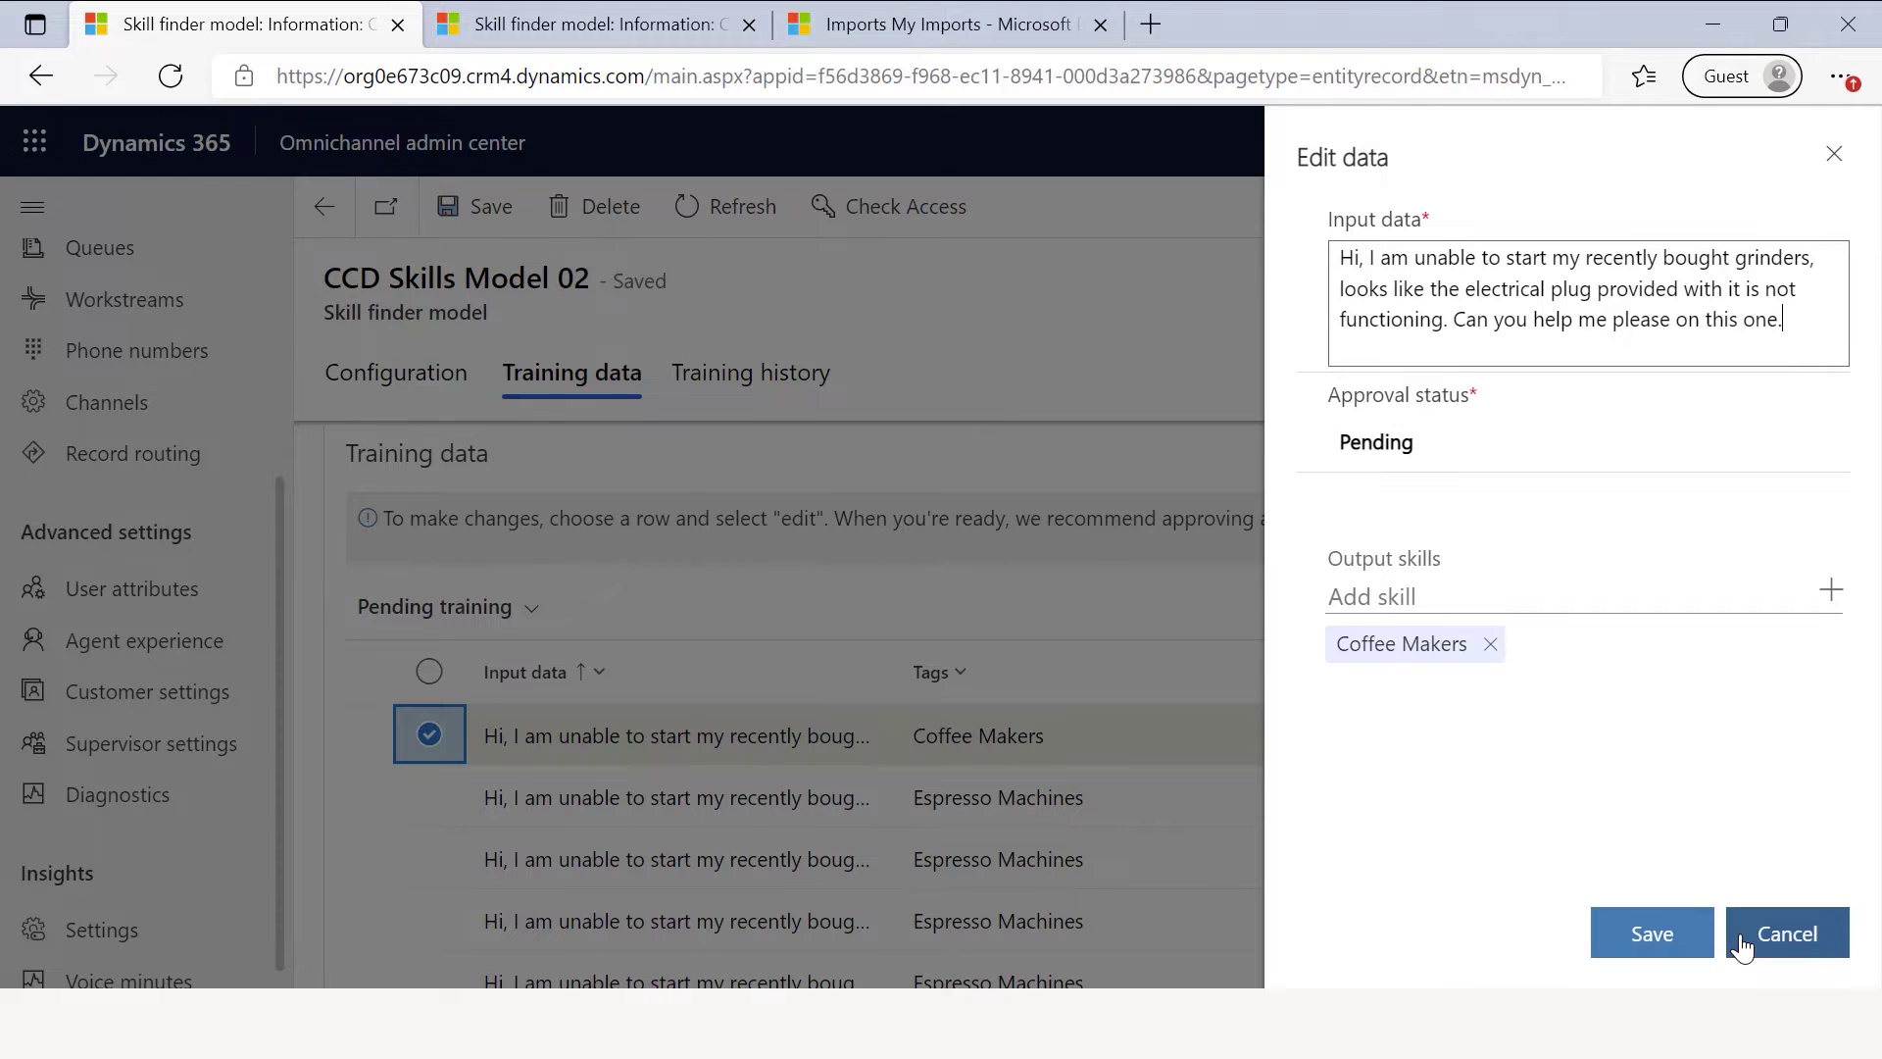
Set the record's approval status to Approved and save it.
{"action": "left_click", "coordinate": [1372, 443]}
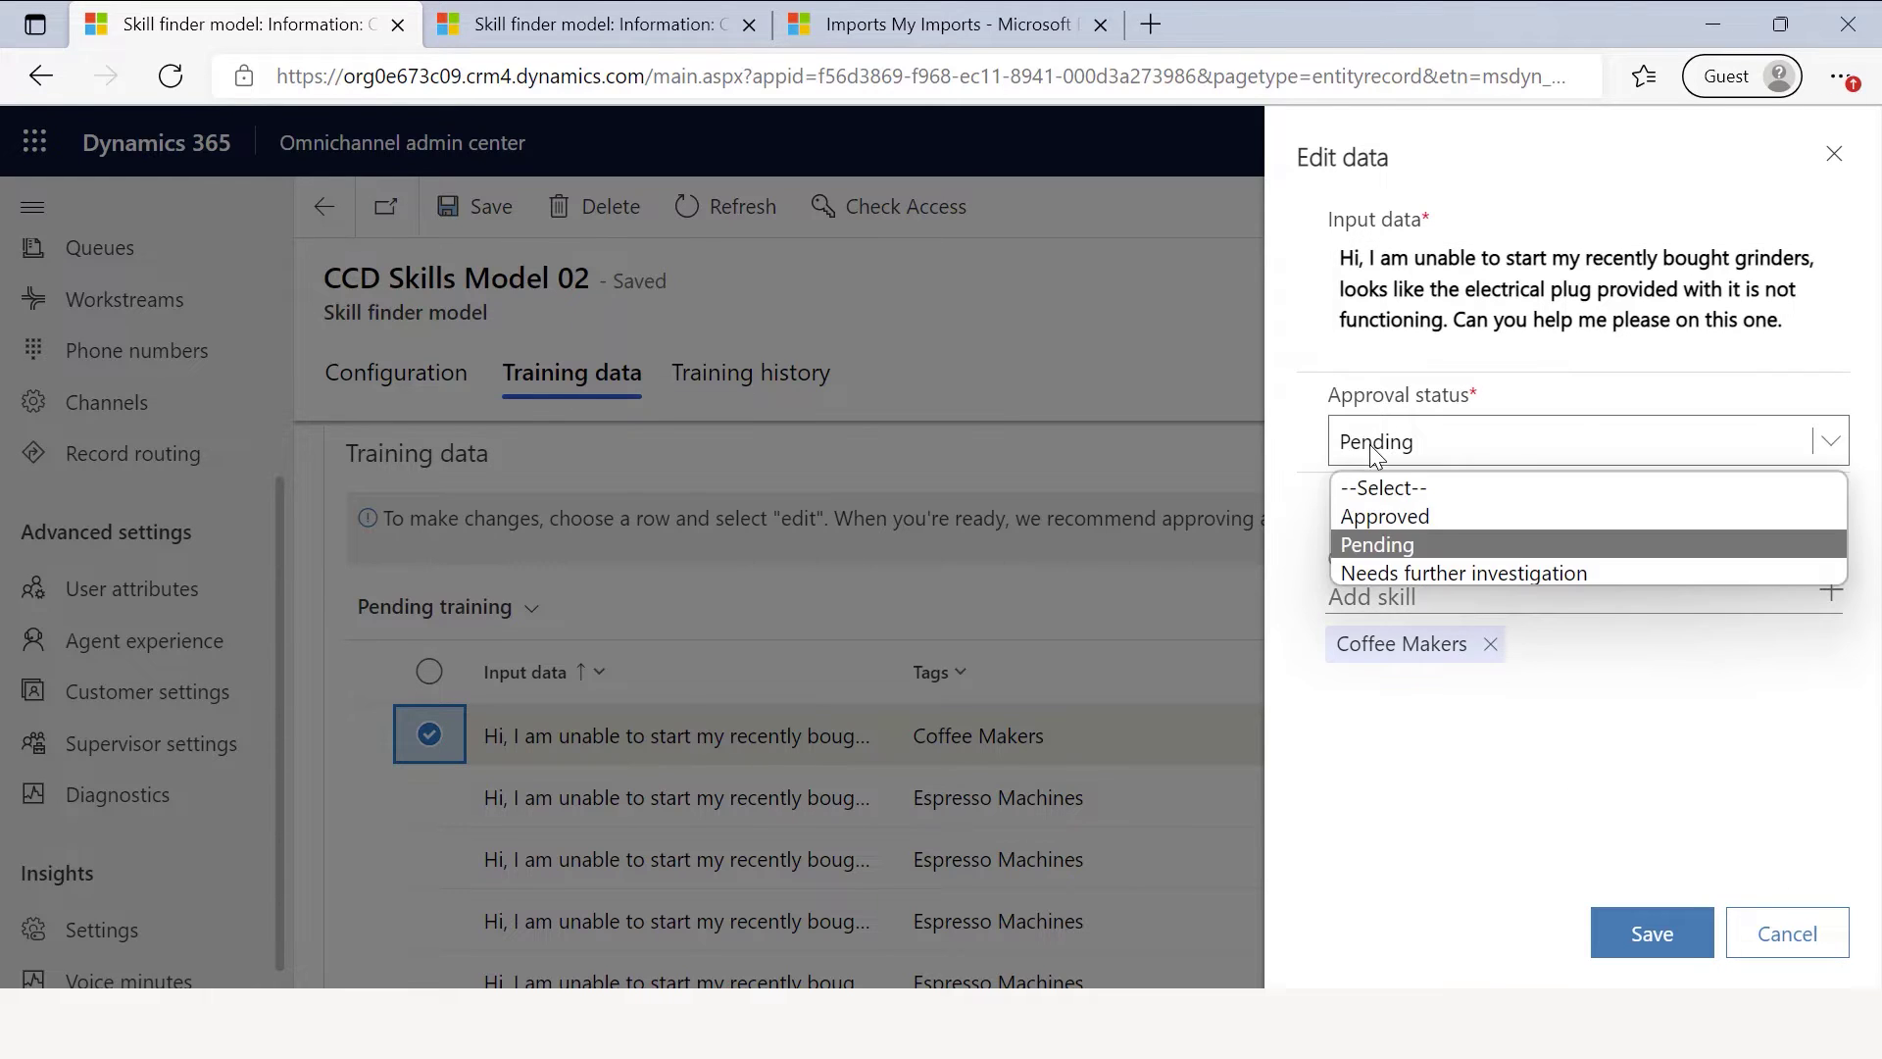
{"action": "left_click", "coordinate": [1390, 509]}
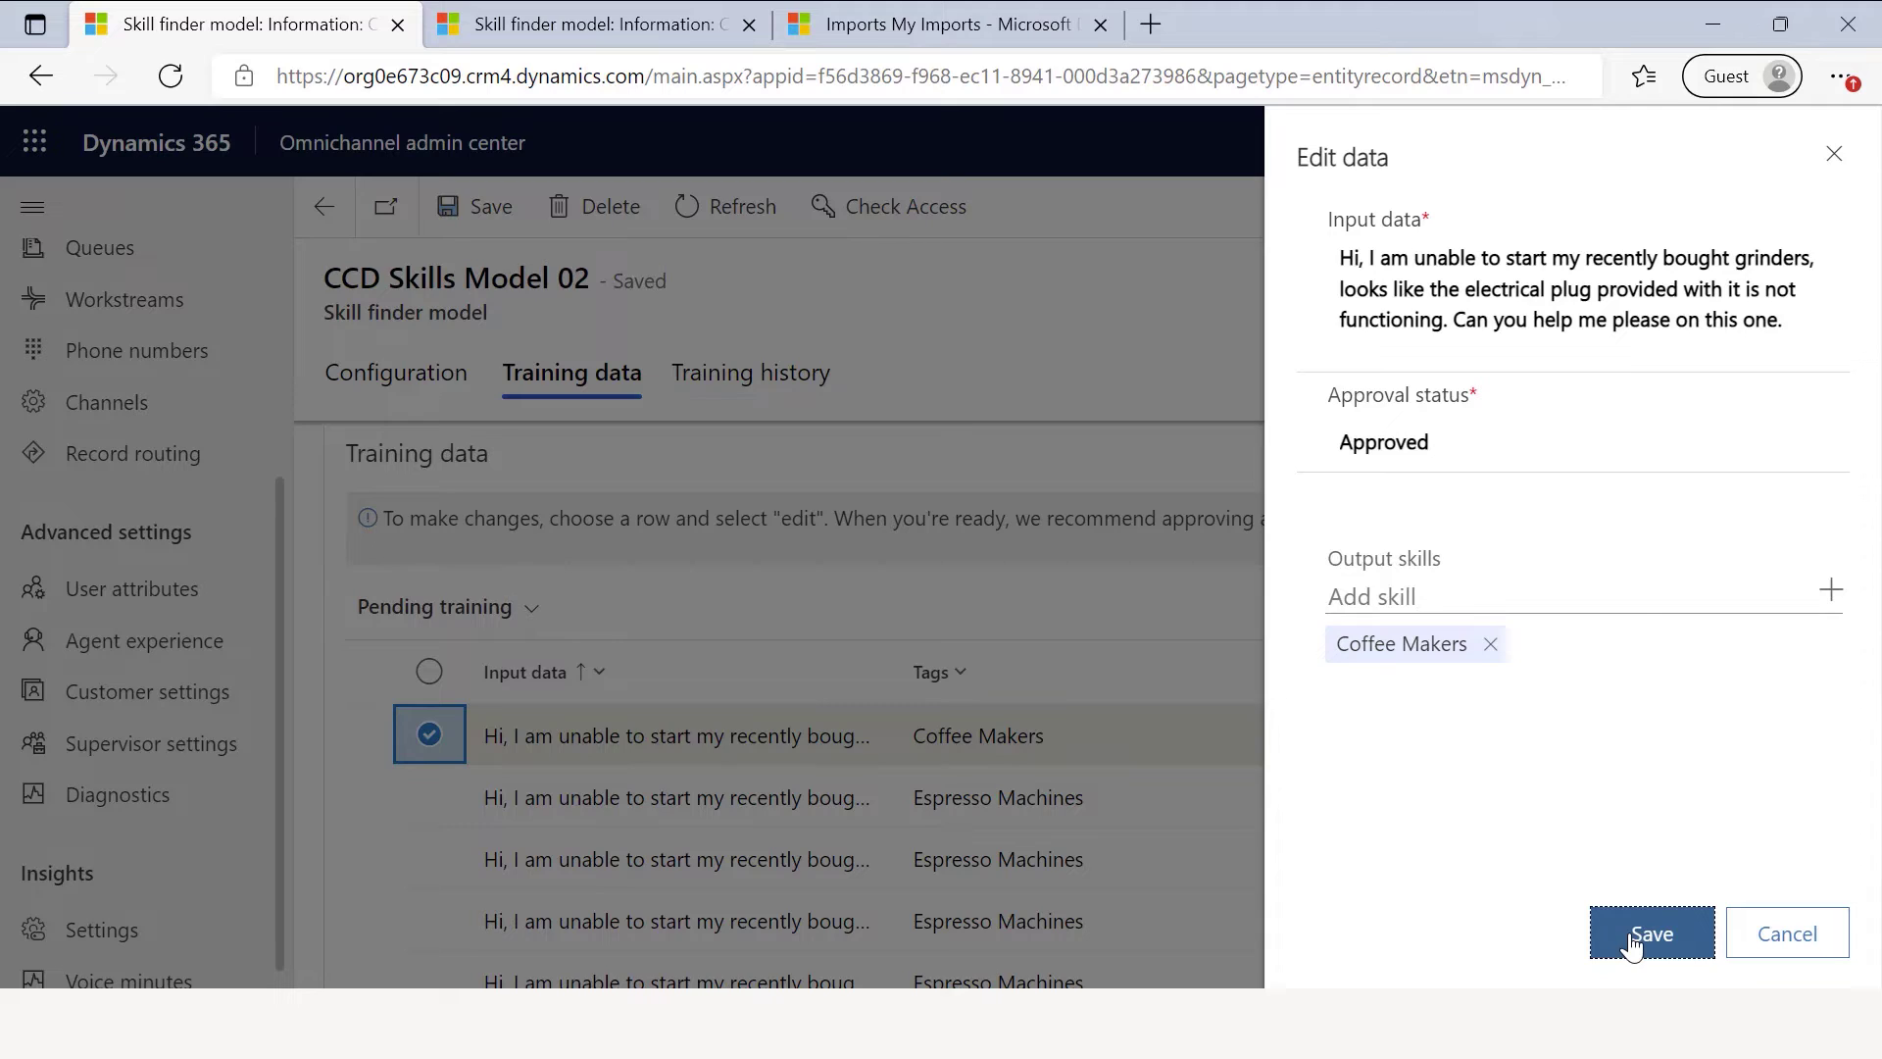
{"action": "left_click", "coordinate": [1632, 939]}
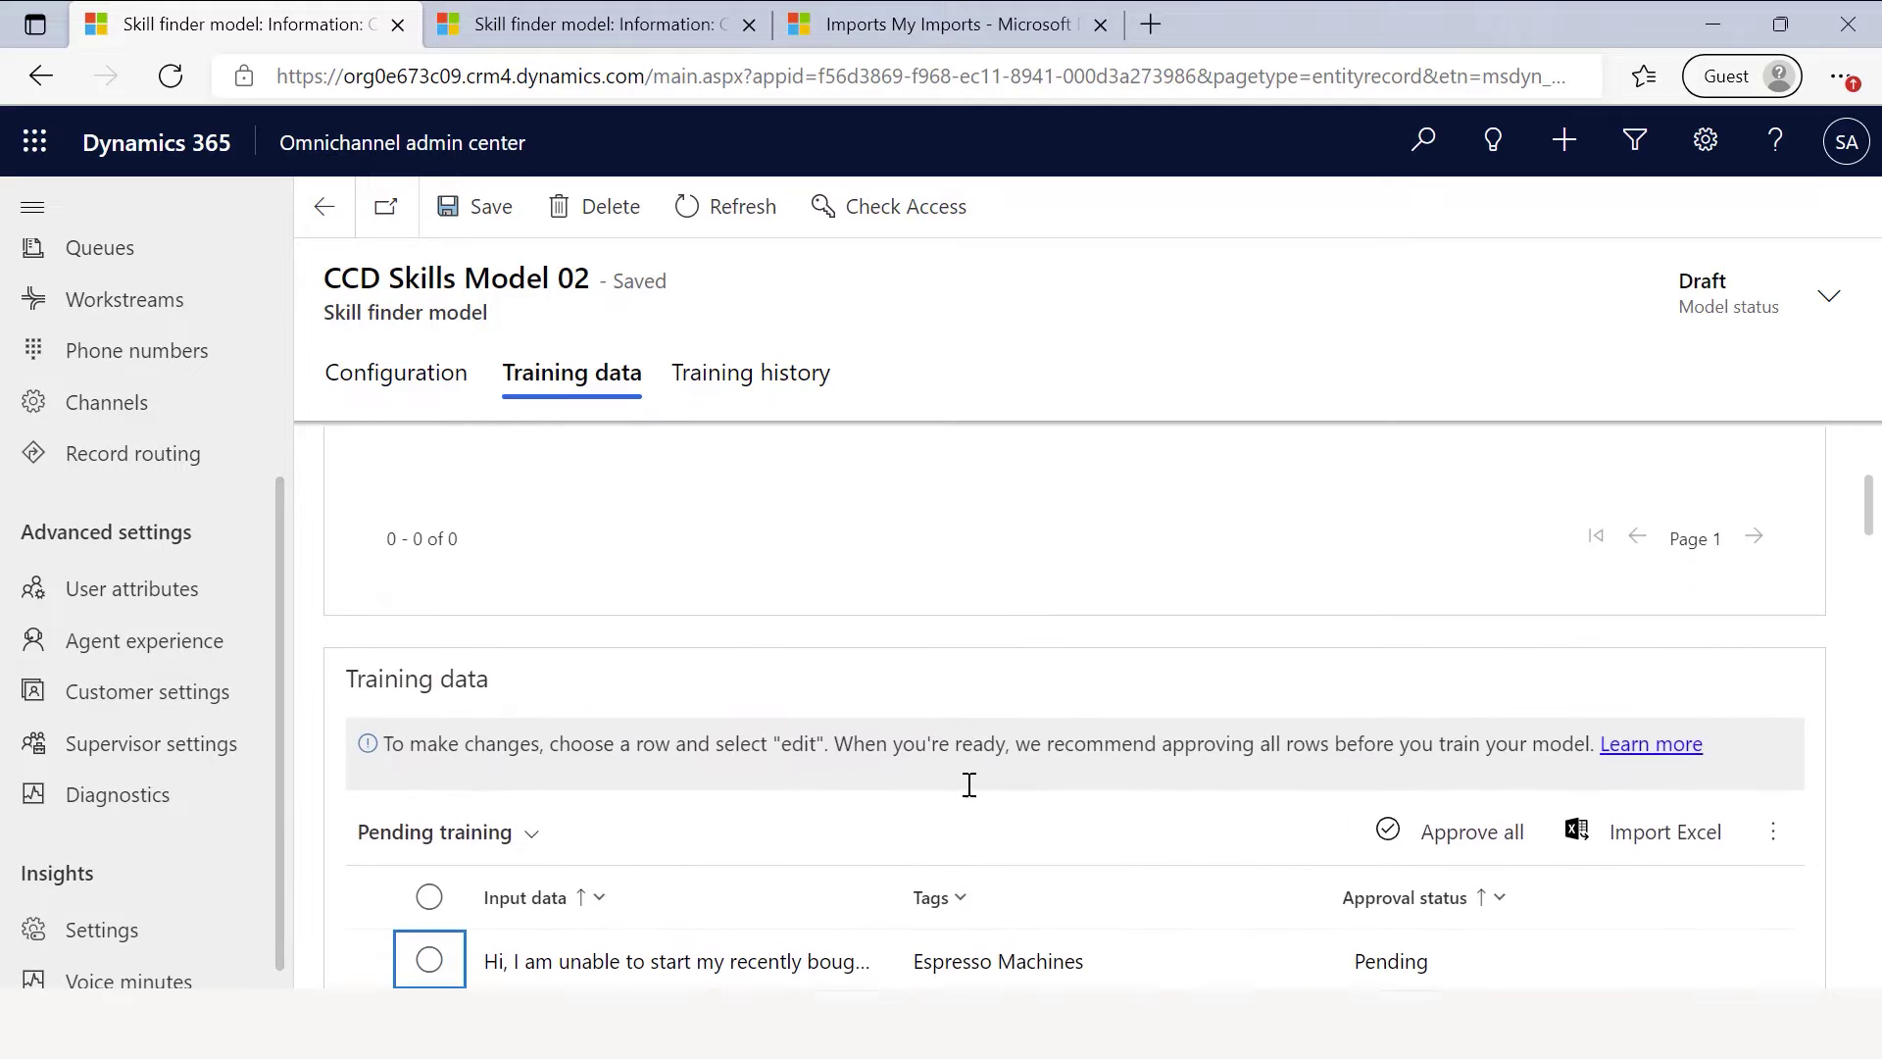
Review the remaining Espresso Machines pending rows and approve them all at once.
{"action": "scroll", "coordinate": [967, 781], "scroll_direction": "down", "scroll_amount": 1}
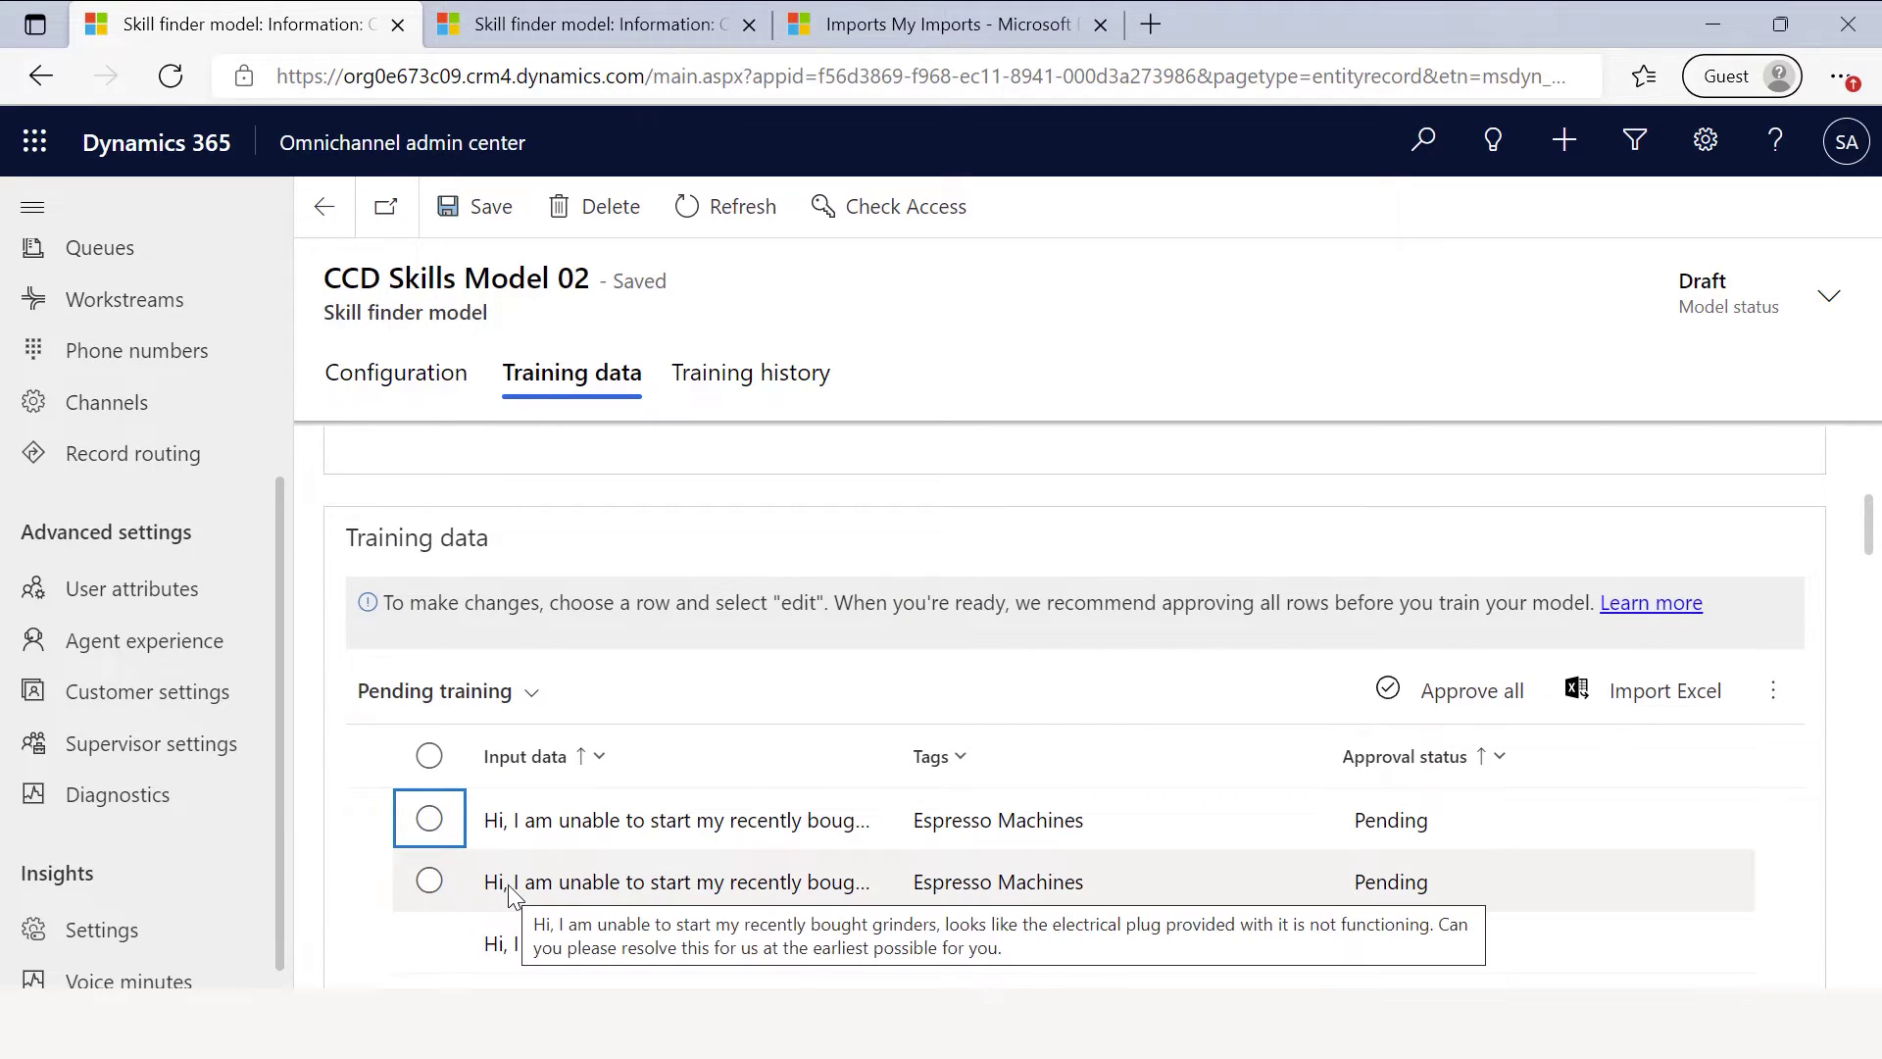
{"action": "scroll", "coordinate": [737, 850], "scroll_direction": "down", "scroll_amount": 2}
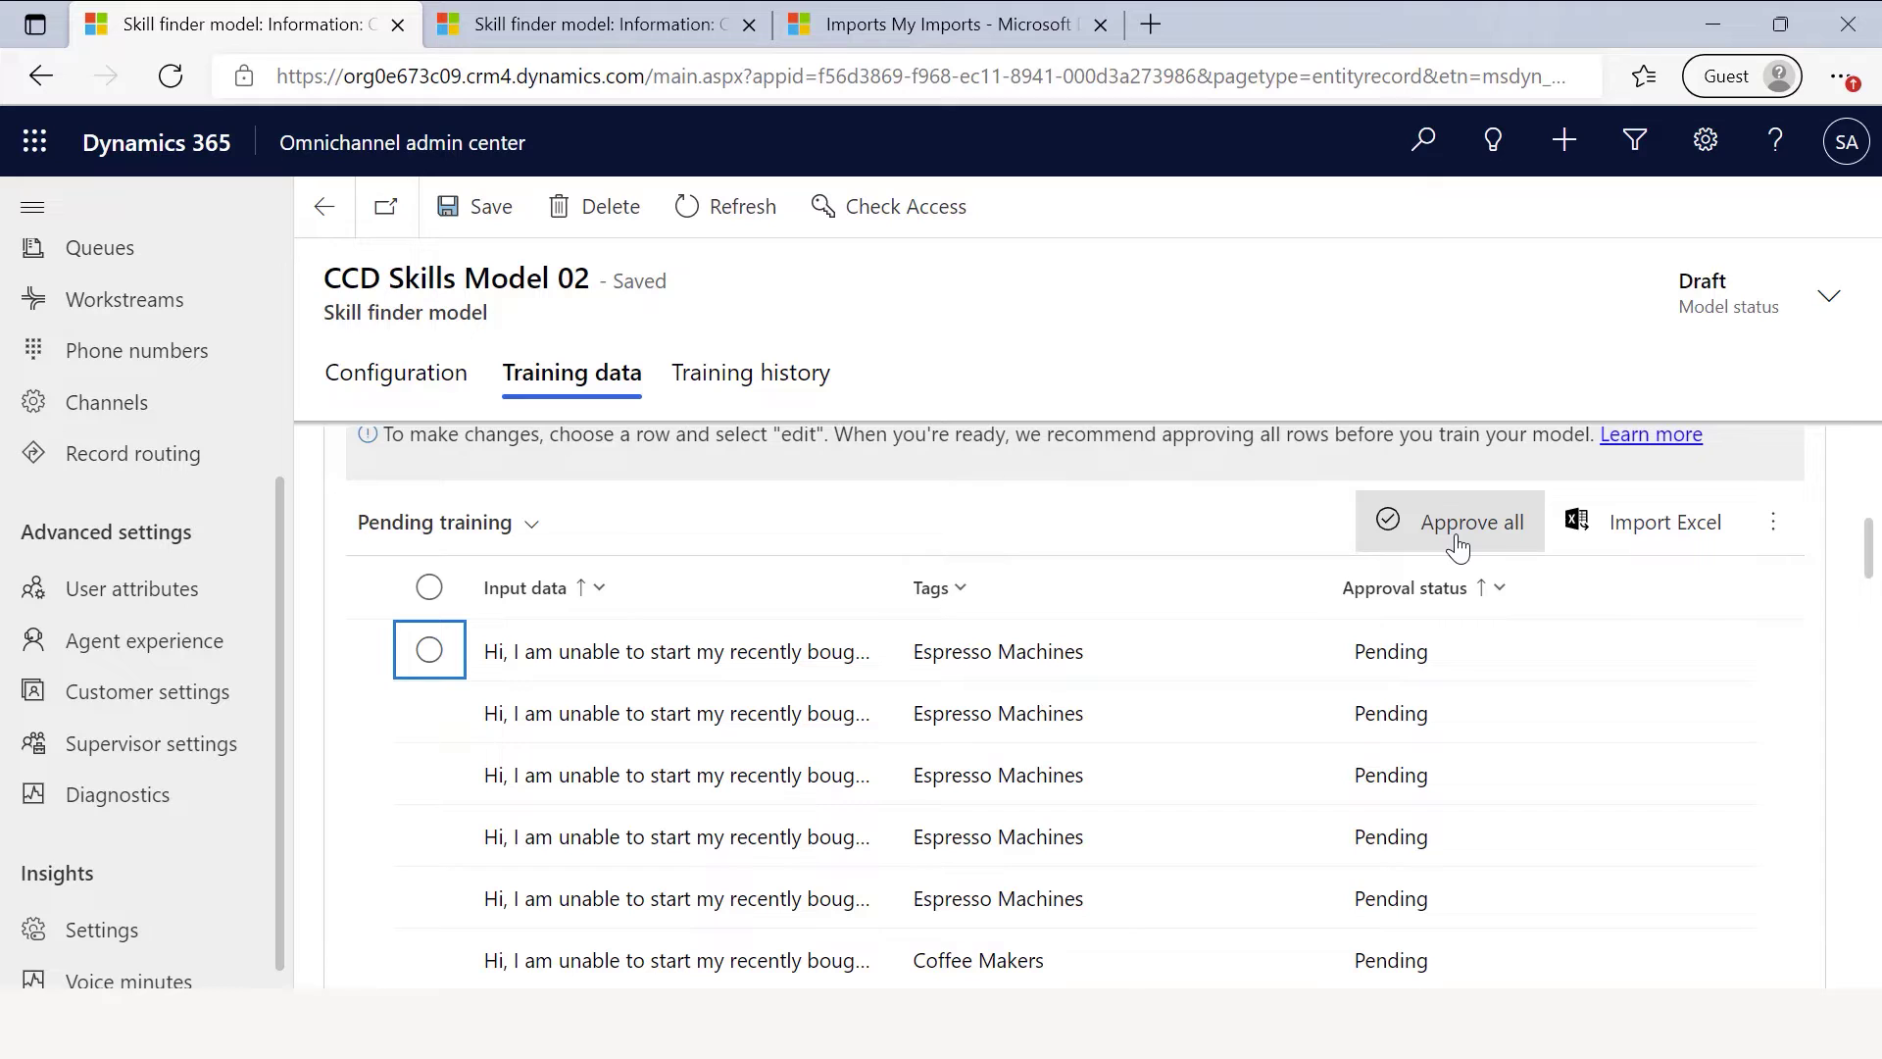
{"action": "left_click", "coordinate": [1392, 522]}
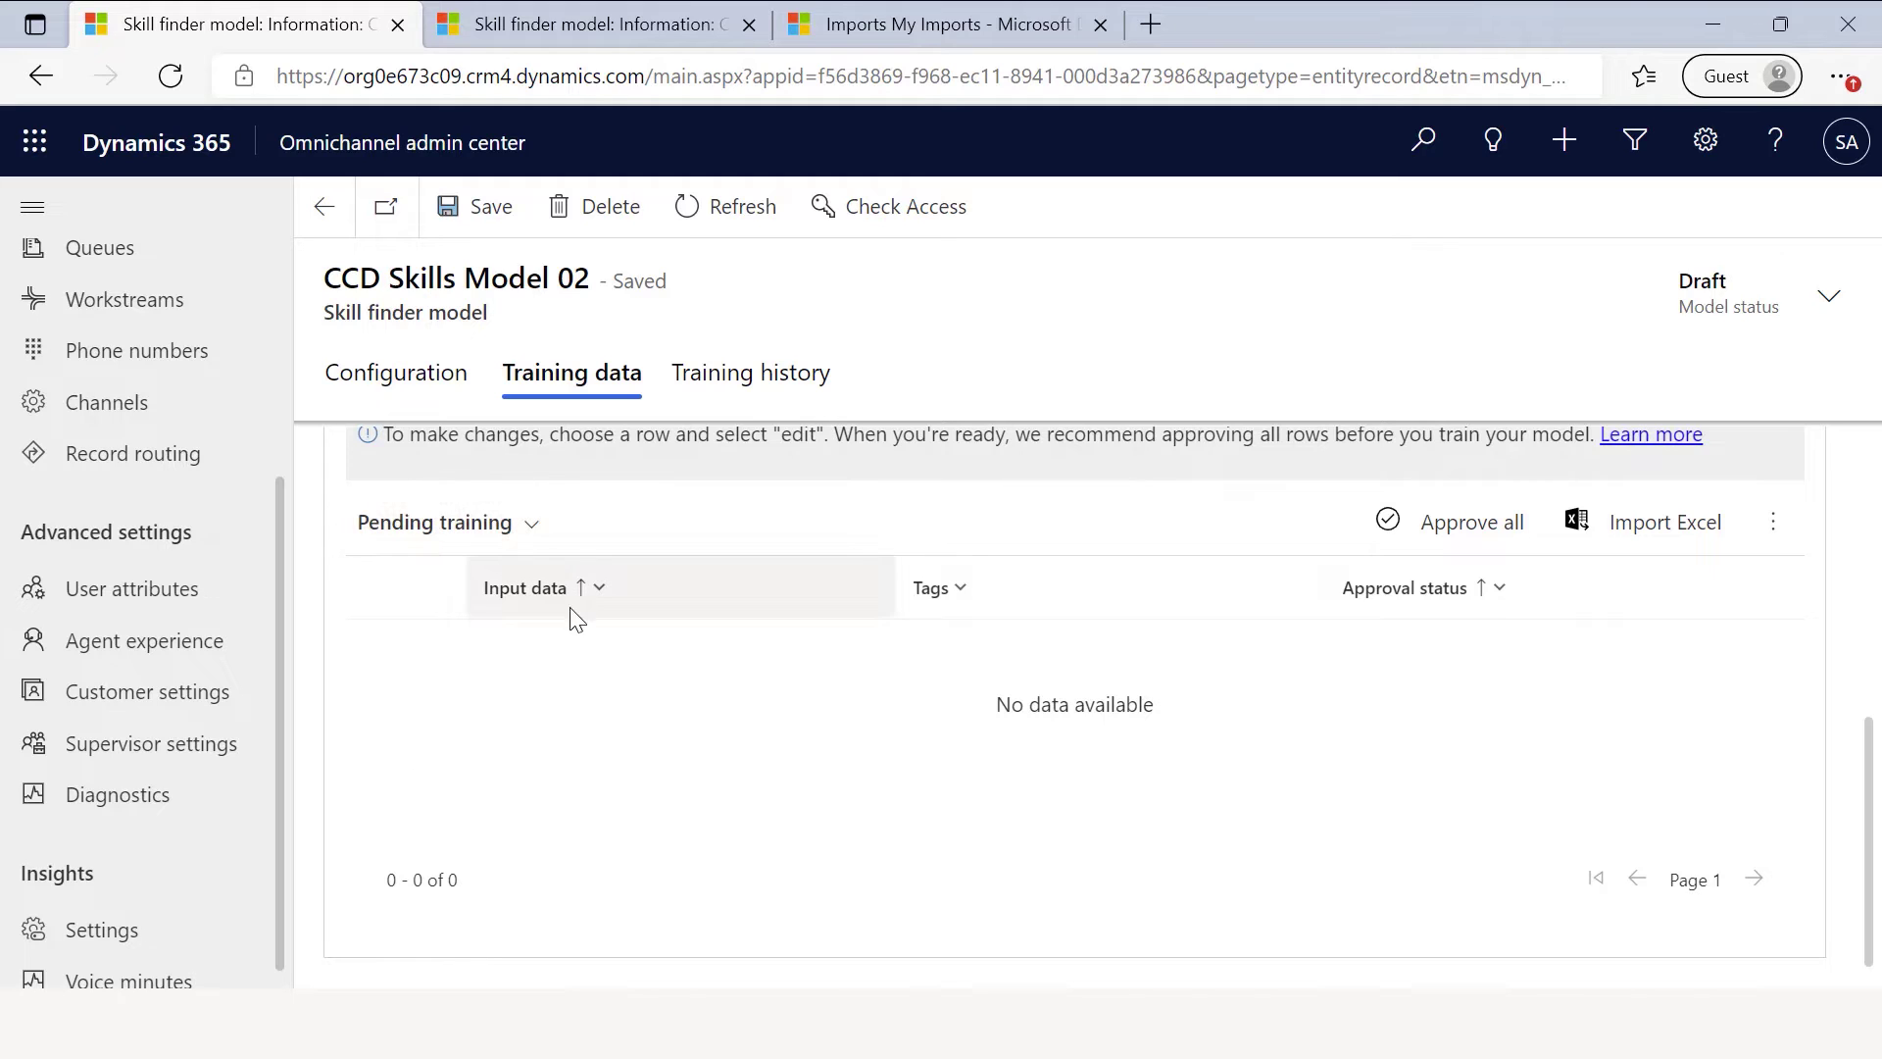
Switch to the All training view and run Train model for CCD Skills Model 02's 111 records.
{"action": "left_click", "coordinate": [532, 546]}
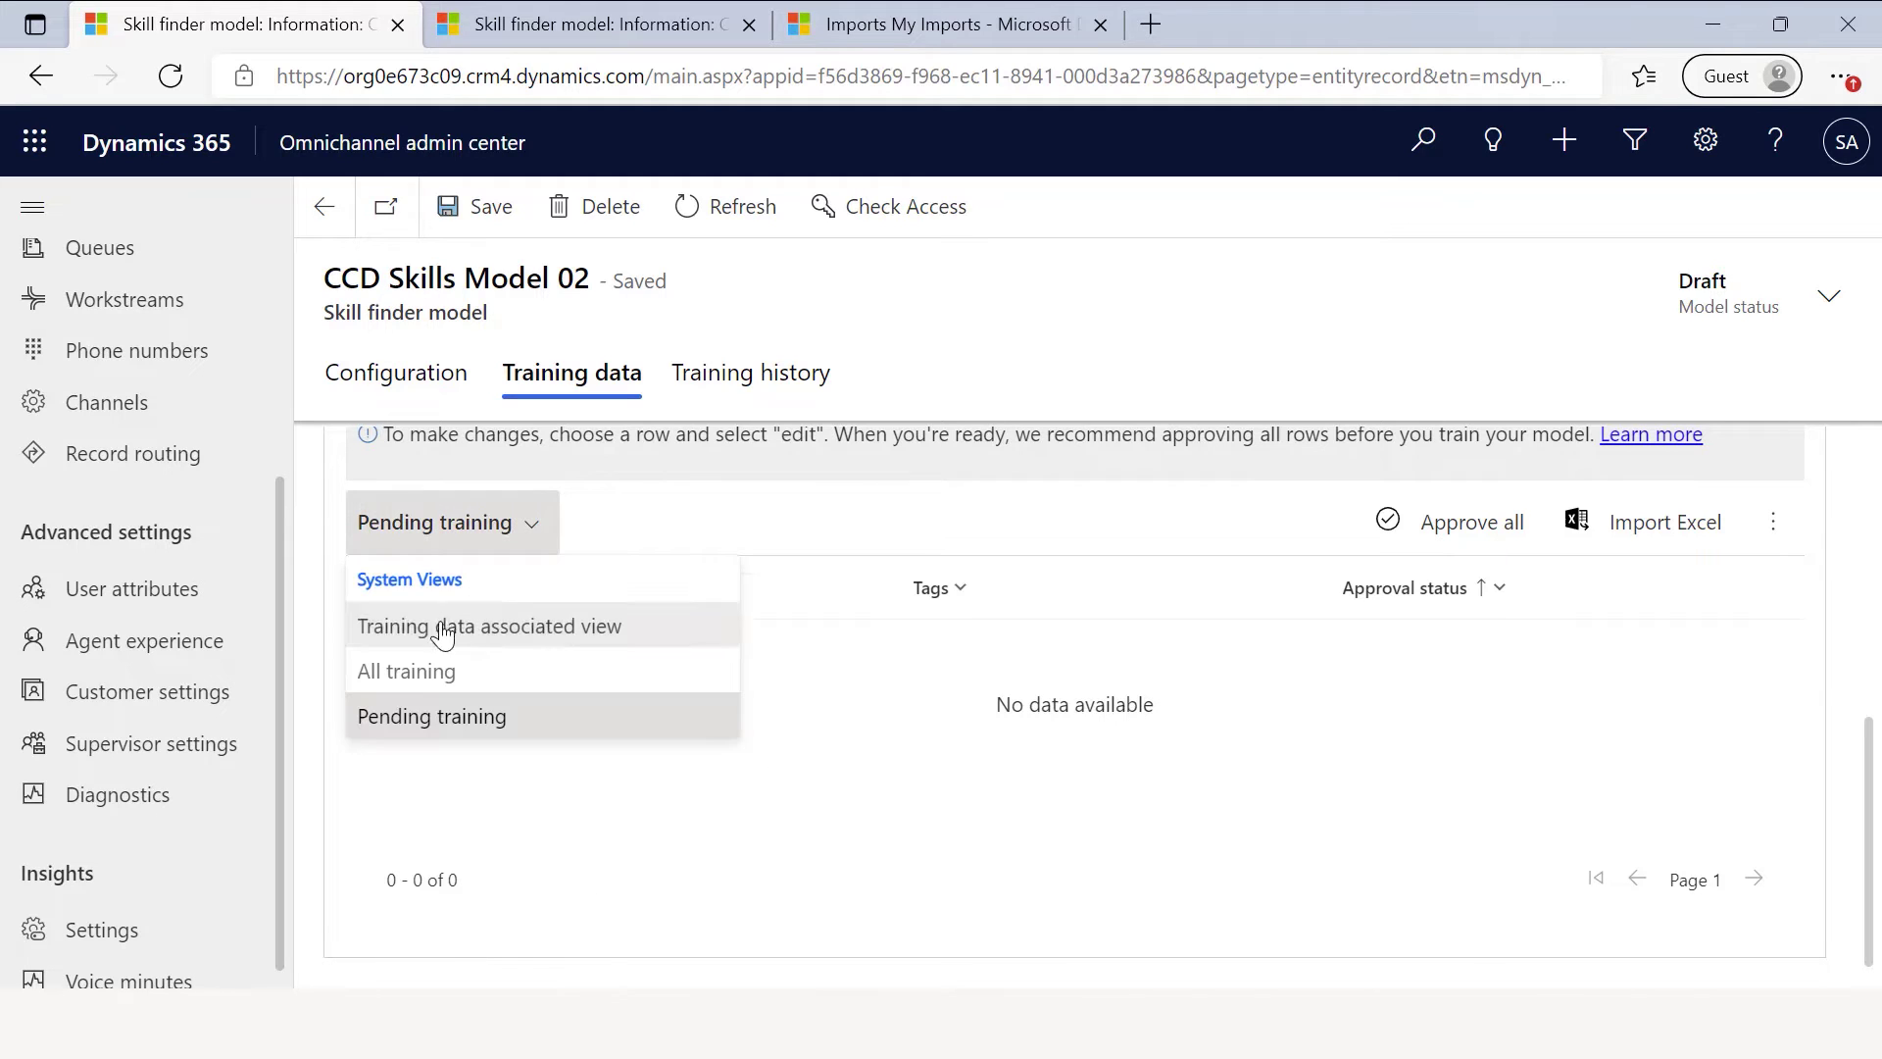
{"action": "left_click", "coordinate": [392, 676]}
{"action": "scroll", "coordinate": [798, 755], "scroll_direction": "down", "scroll_amount": 5}
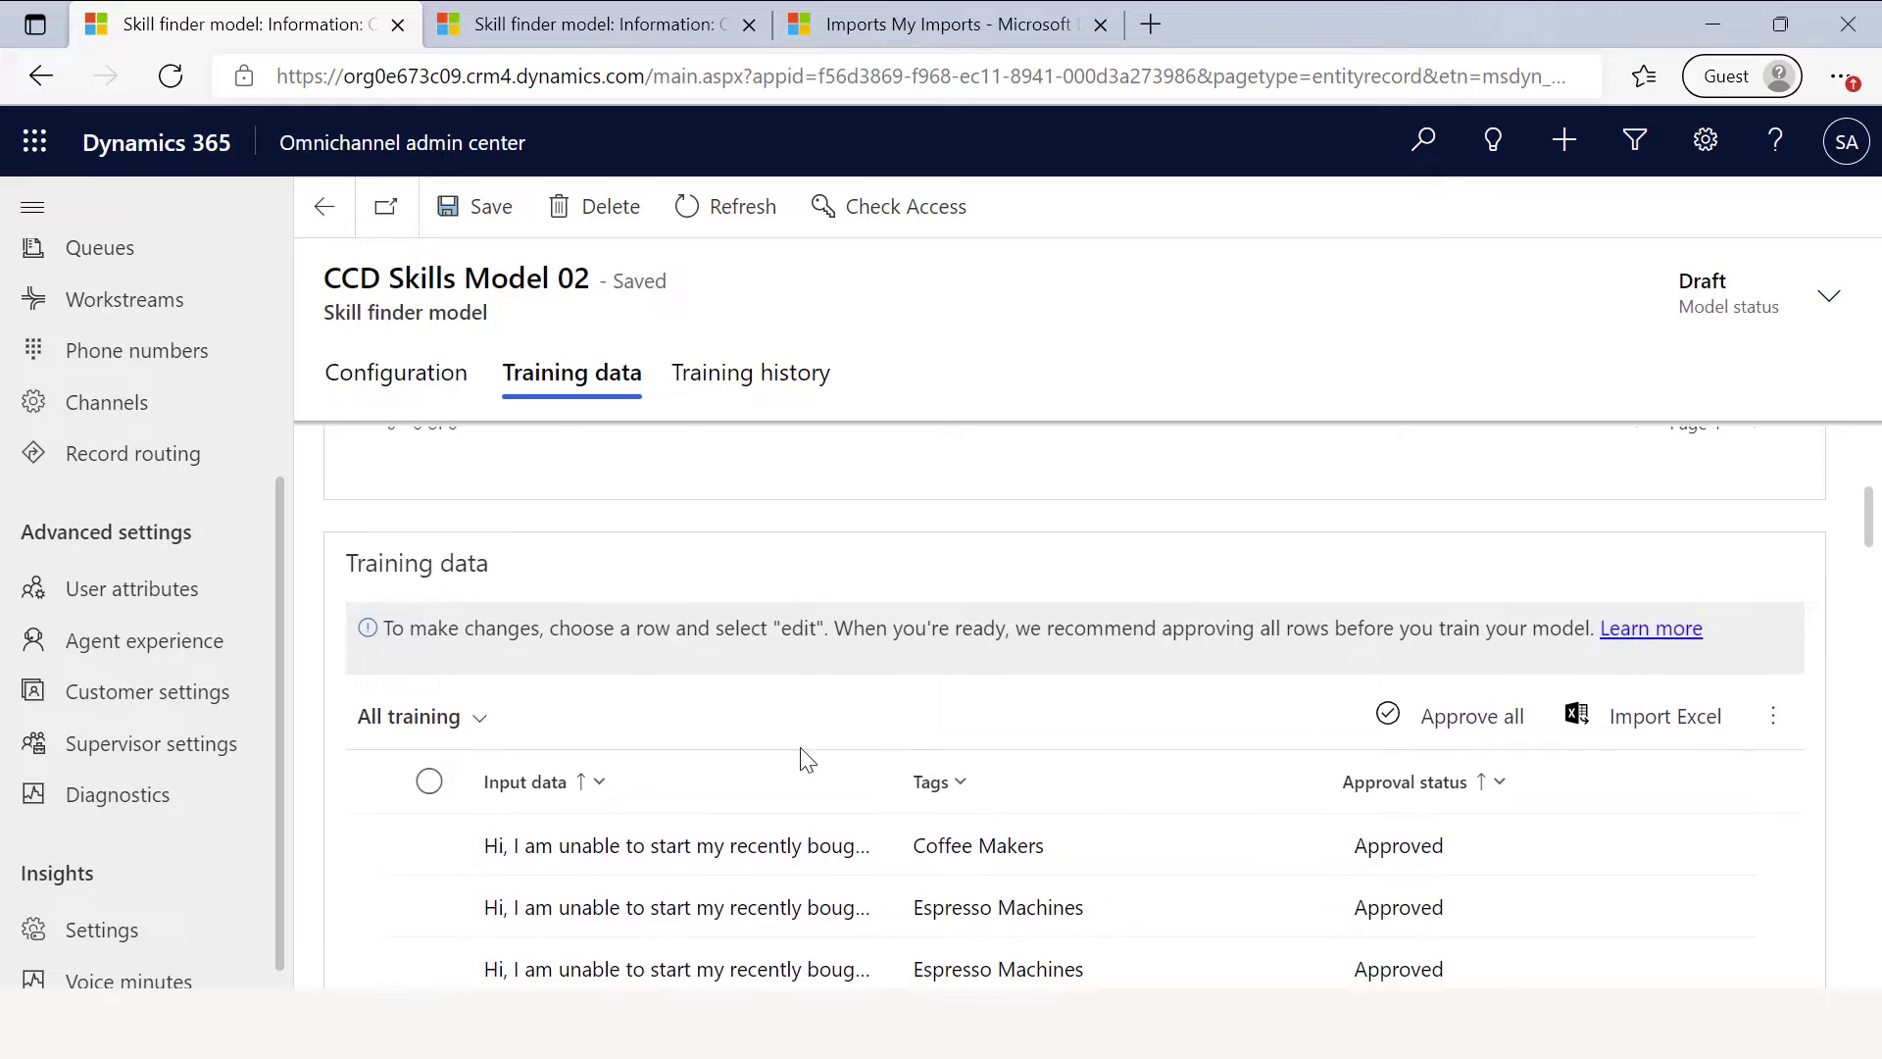
{"action": "scroll", "coordinate": [1344, 726], "scroll_direction": "down", "scroll_amount": 5}
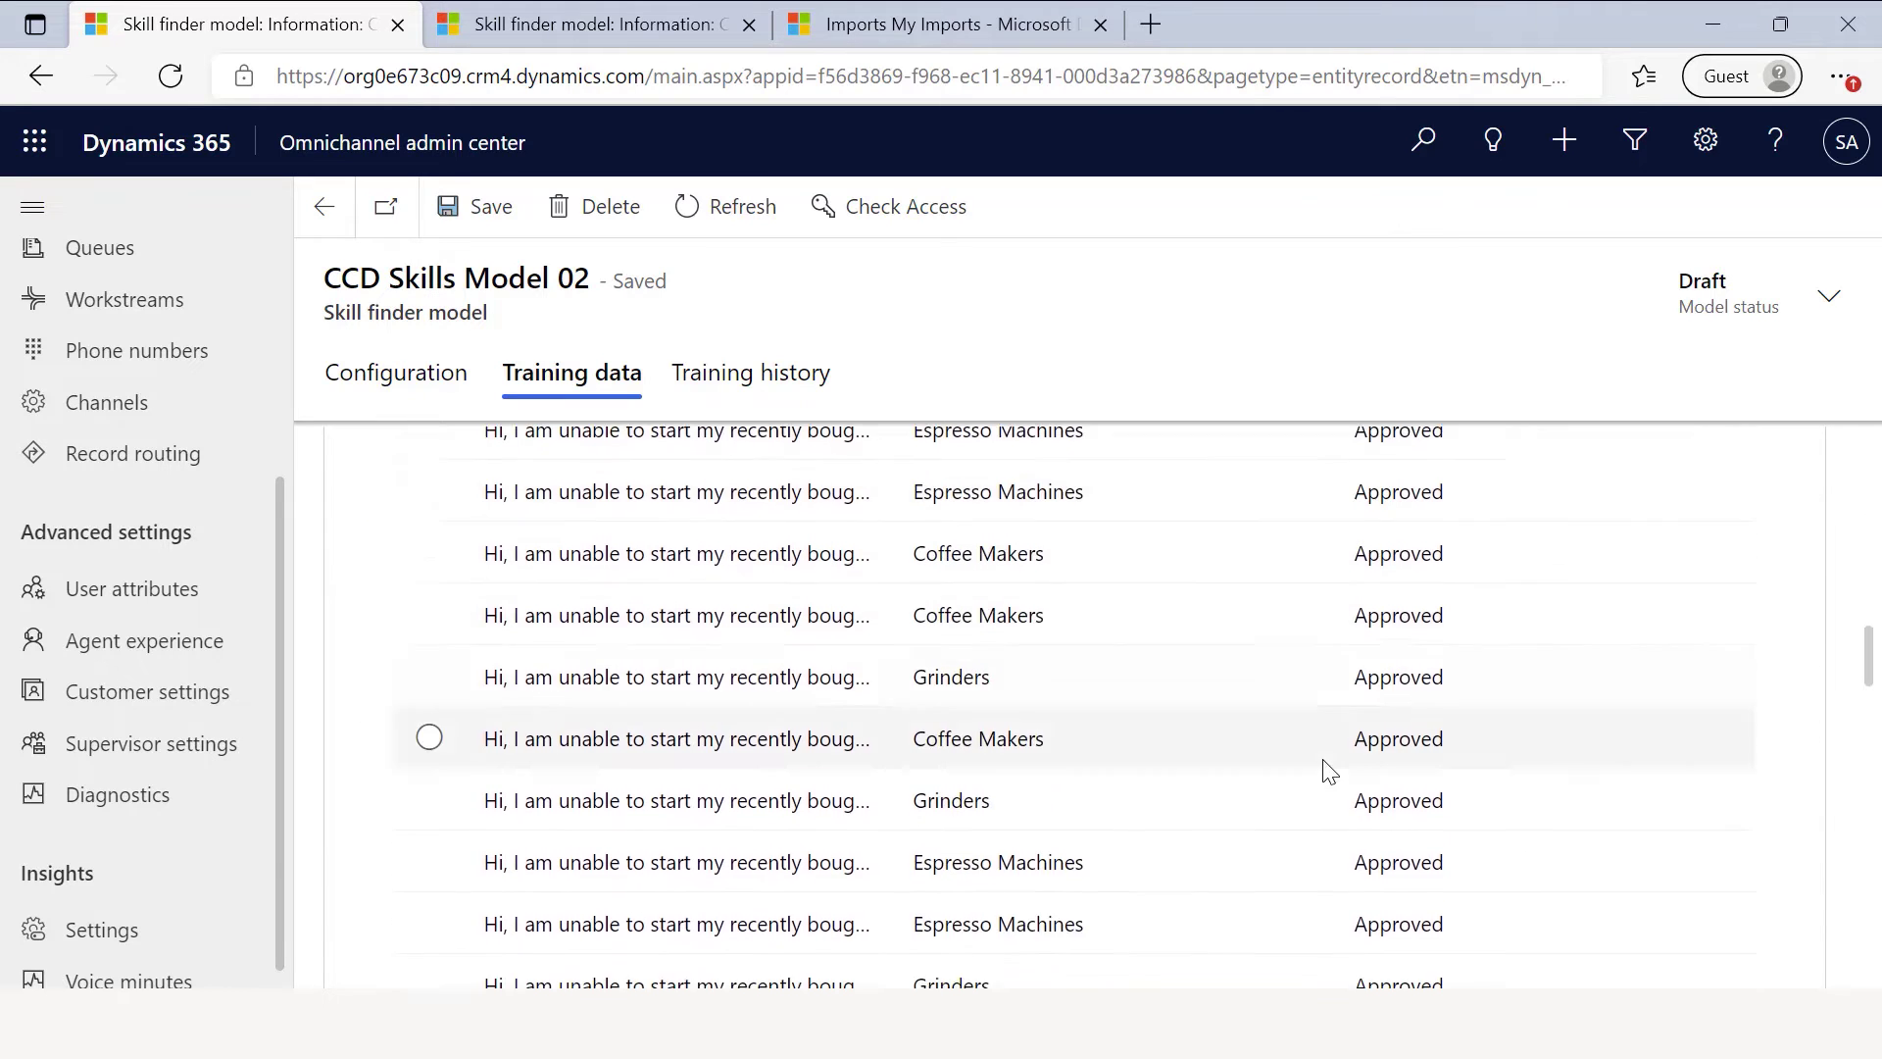
{"action": "scroll", "coordinate": [1327, 774], "scroll_direction": "up", "scroll_amount": 10}
{"action": "scroll", "coordinate": [1327, 773], "scroll_direction": "down", "scroll_amount": 5}
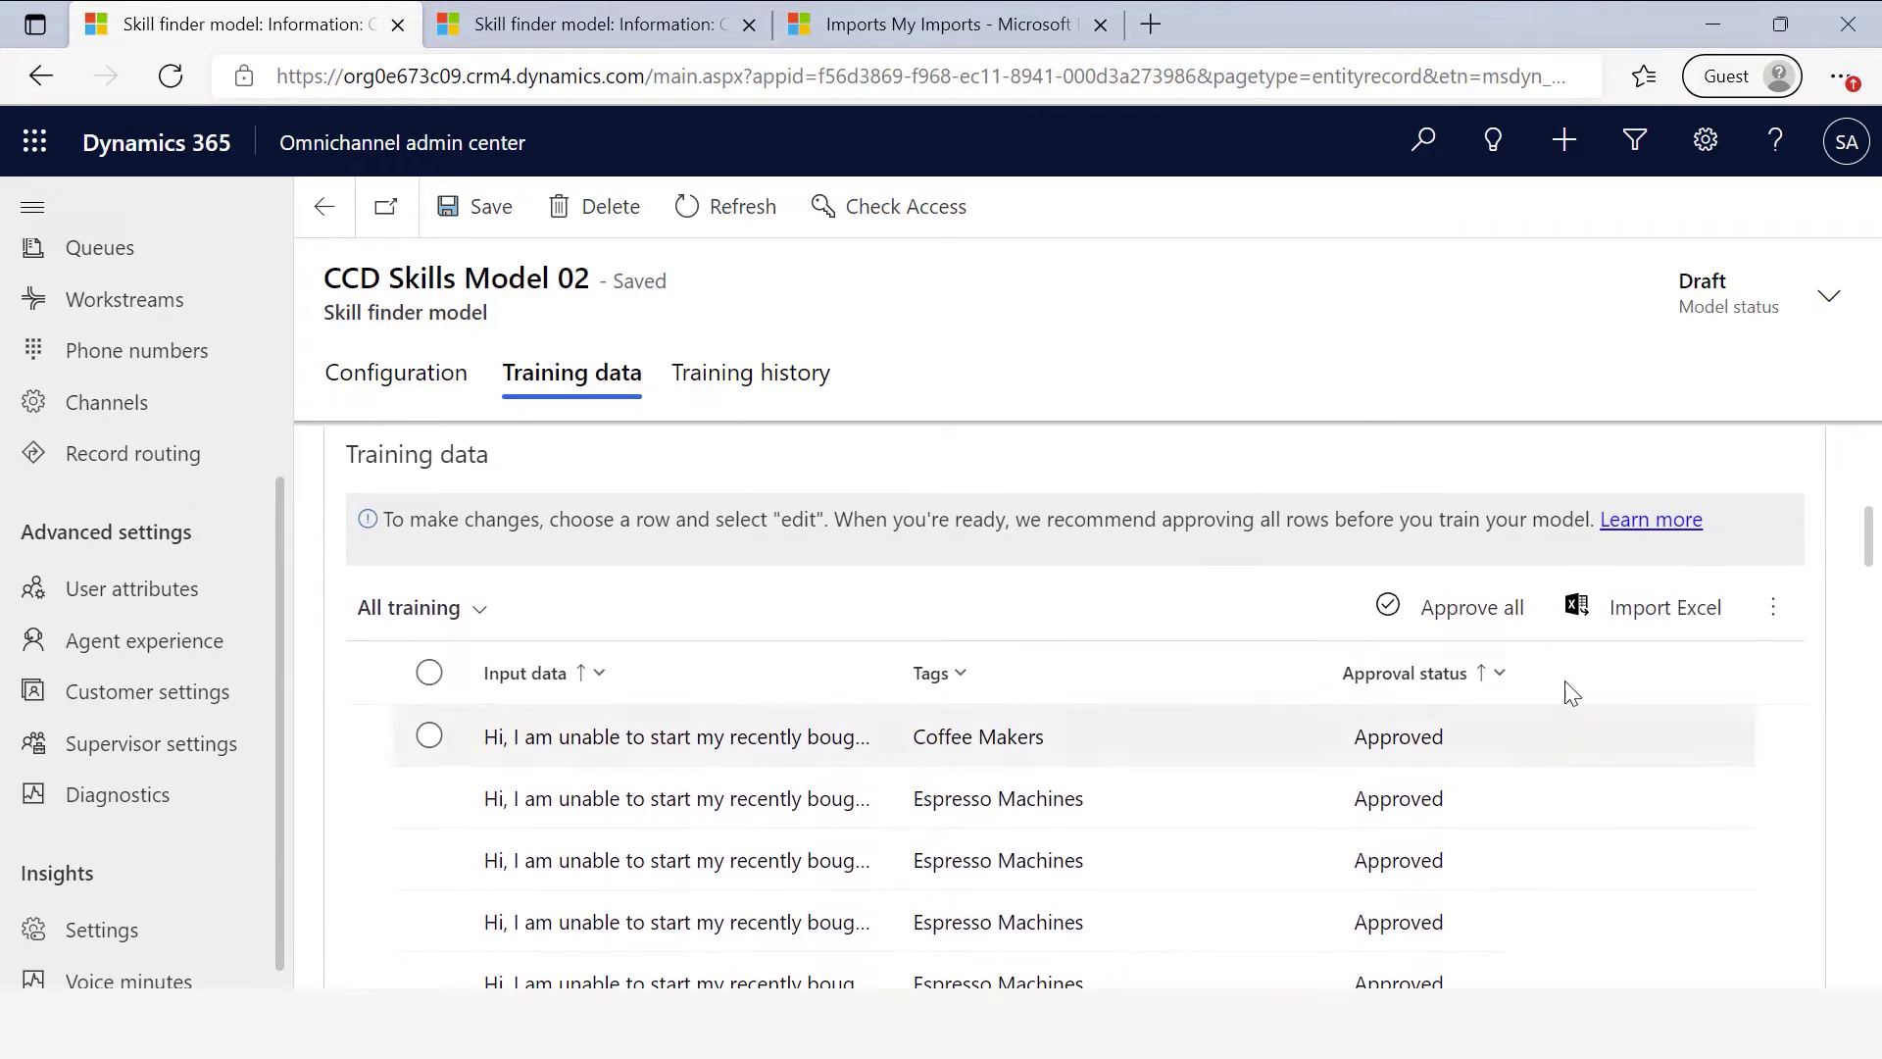
{"action": "left_click", "coordinate": [1780, 607]}
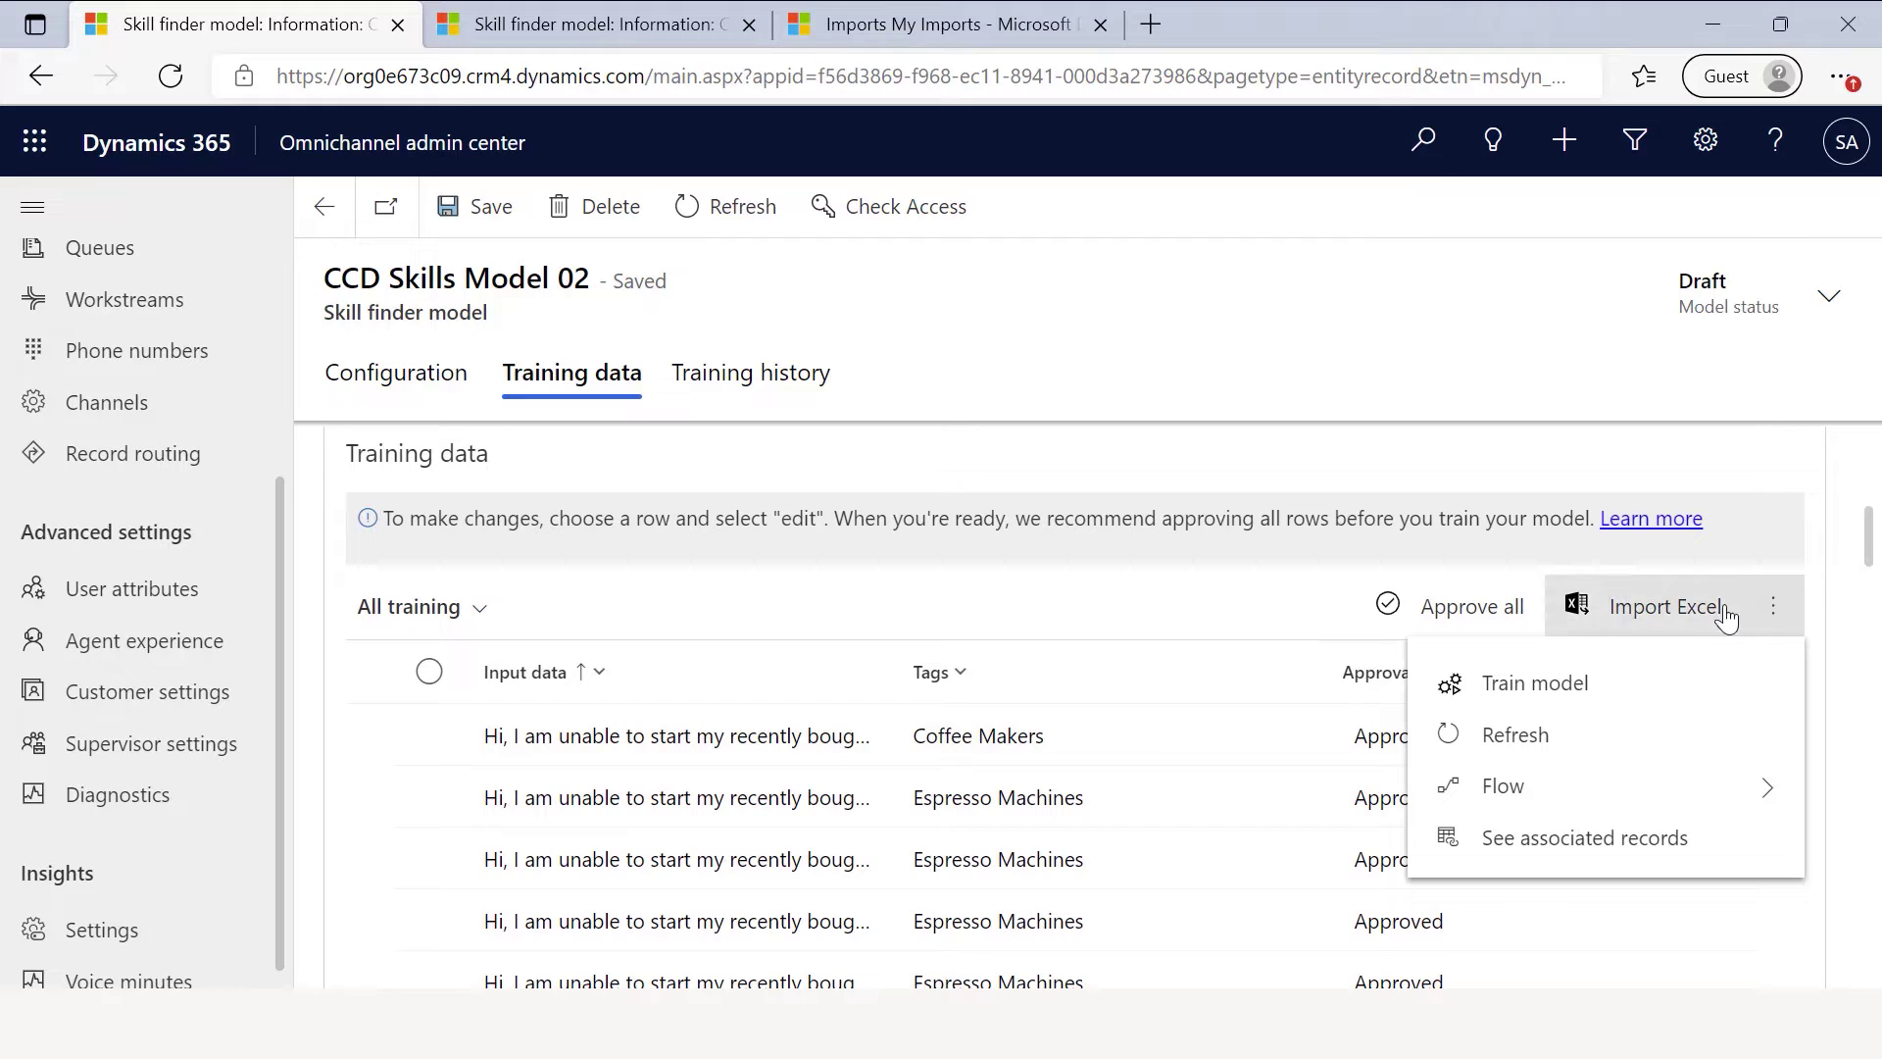
{"action": "left_click", "coordinate": [1545, 693]}
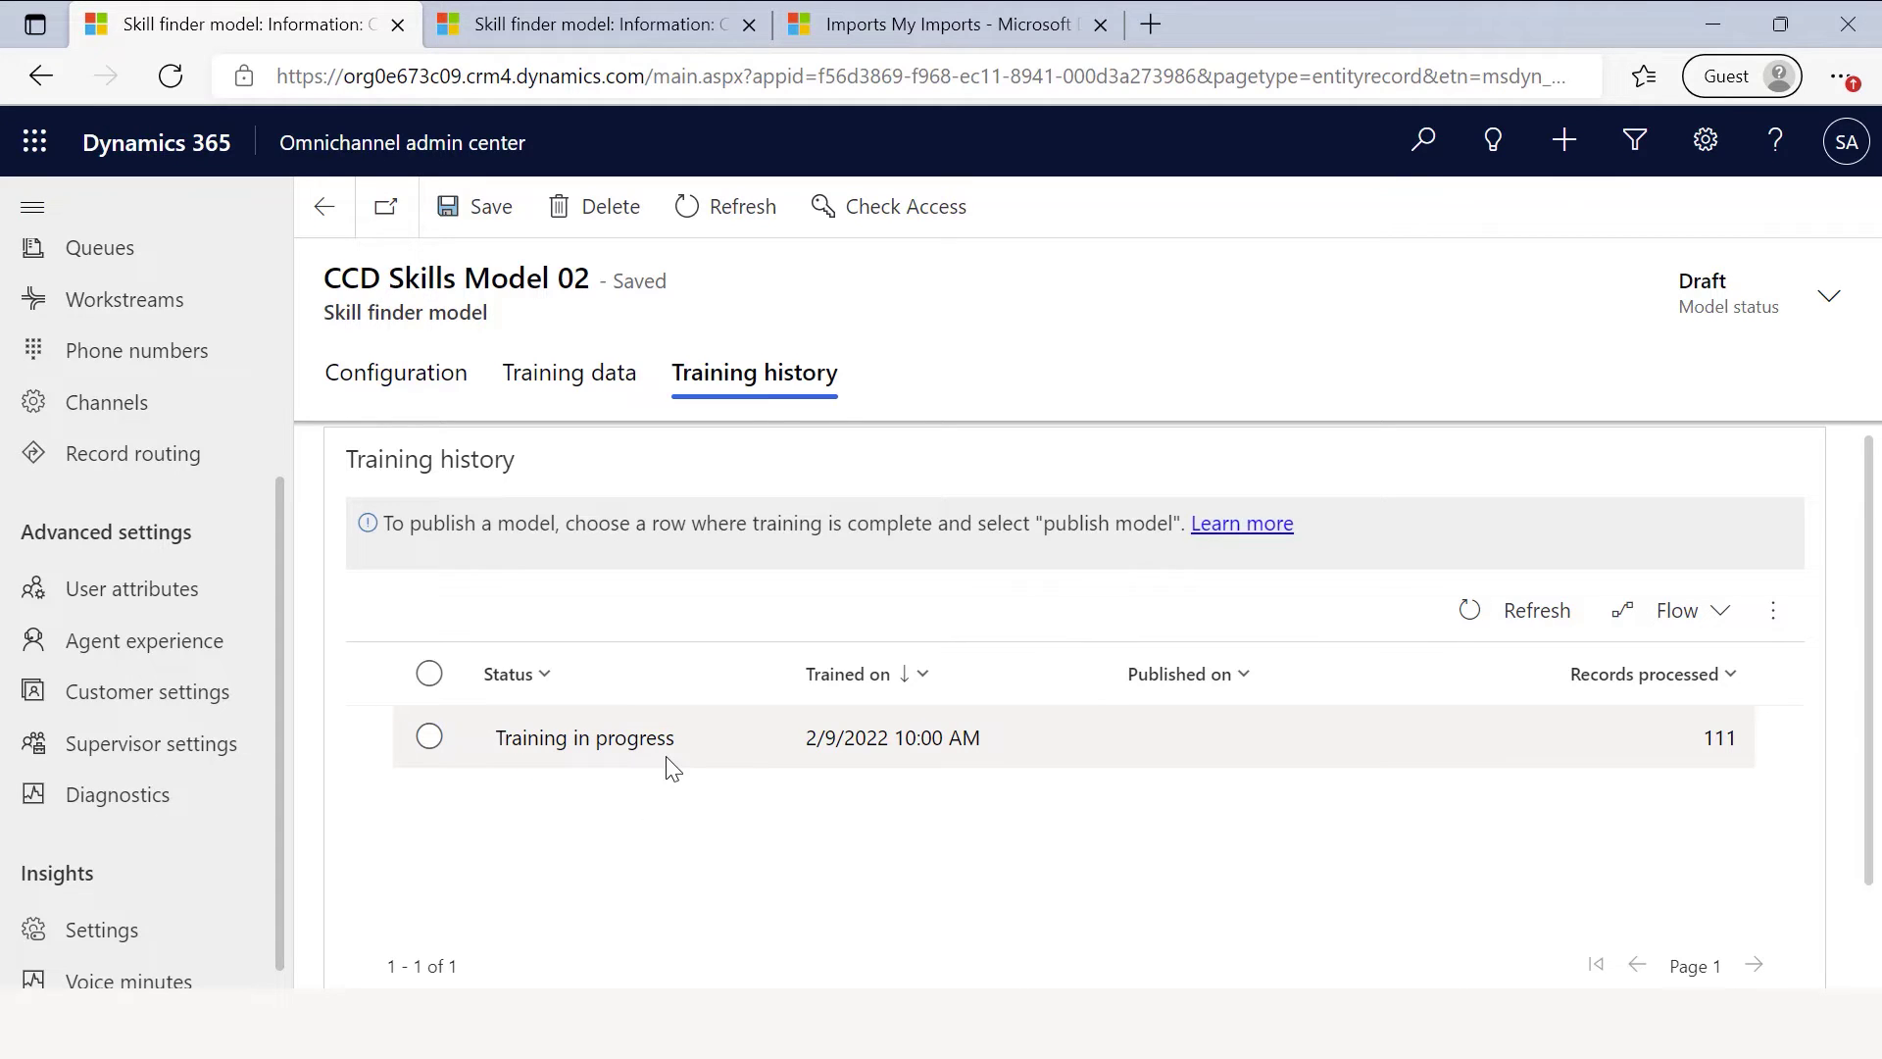
Refresh the run status, select the completed training run, and publish CCD Skills Model 02.
{"action": "left_click", "coordinate": [1530, 608]}
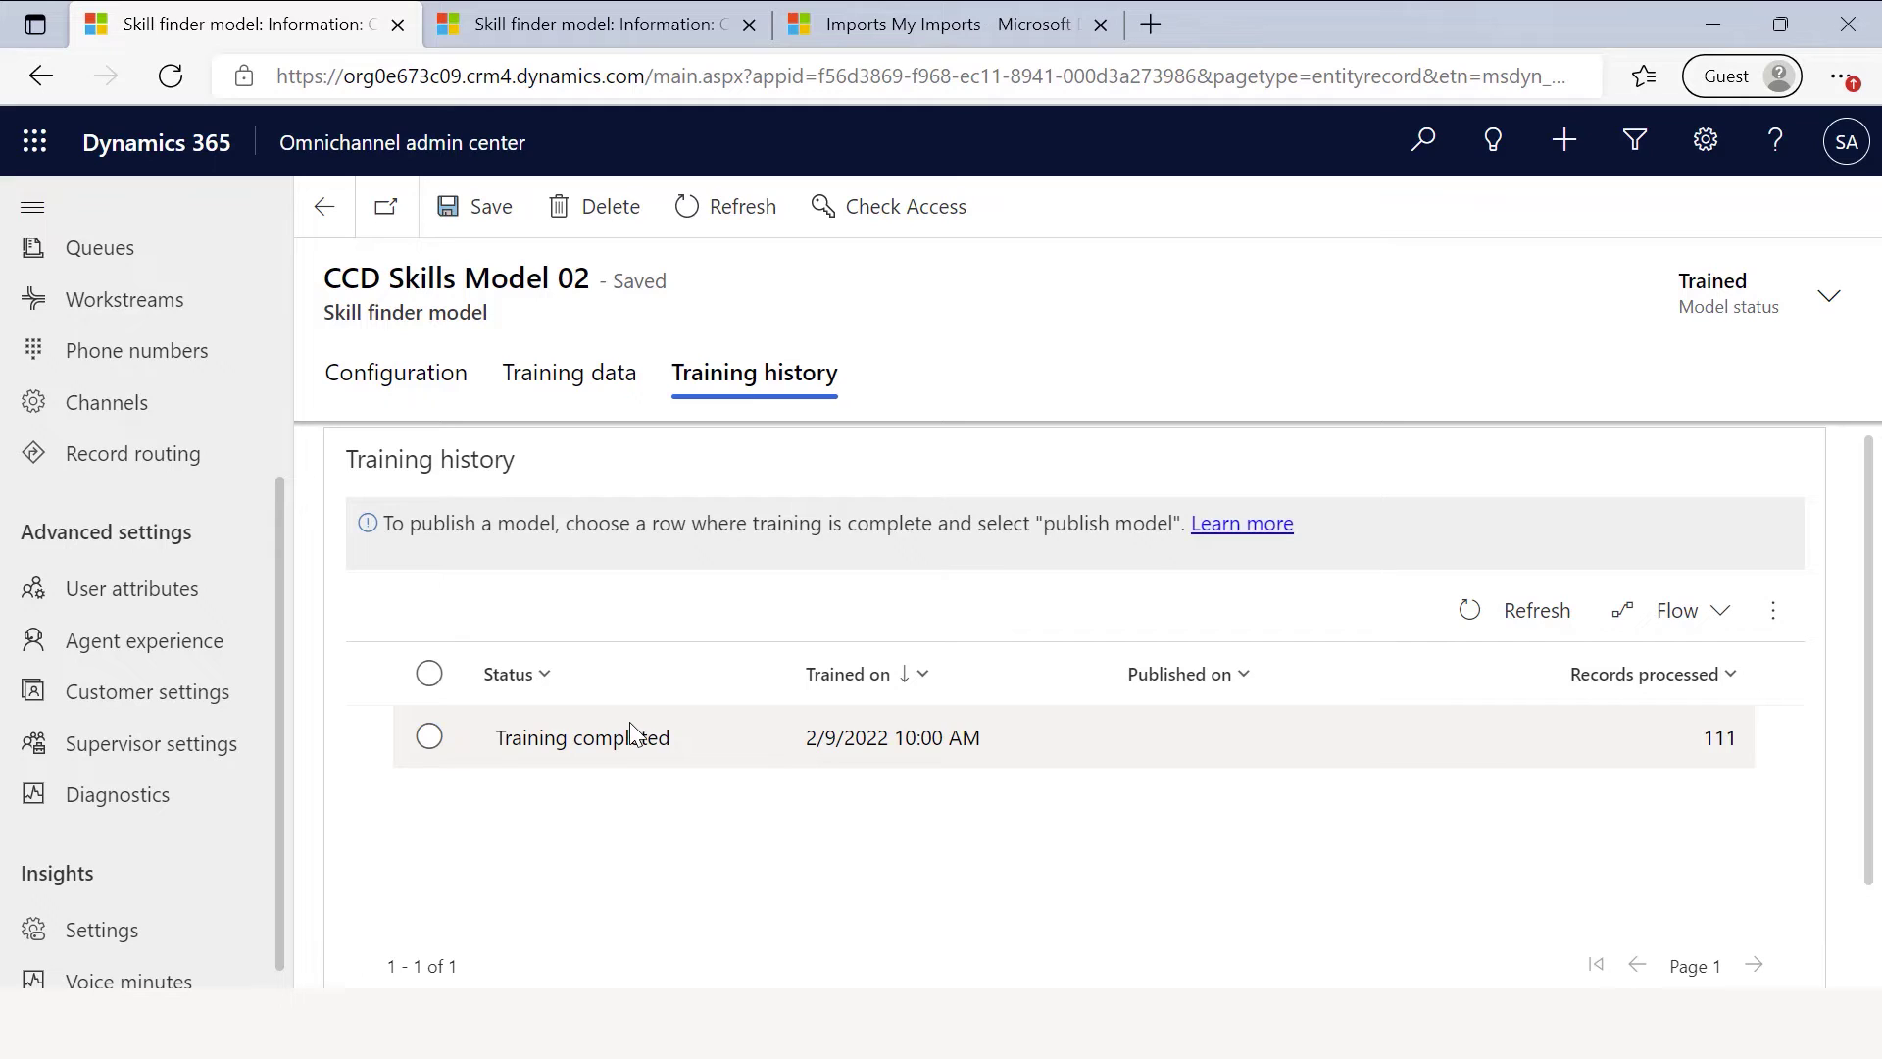
{"action": "left_click", "coordinate": [429, 736]}
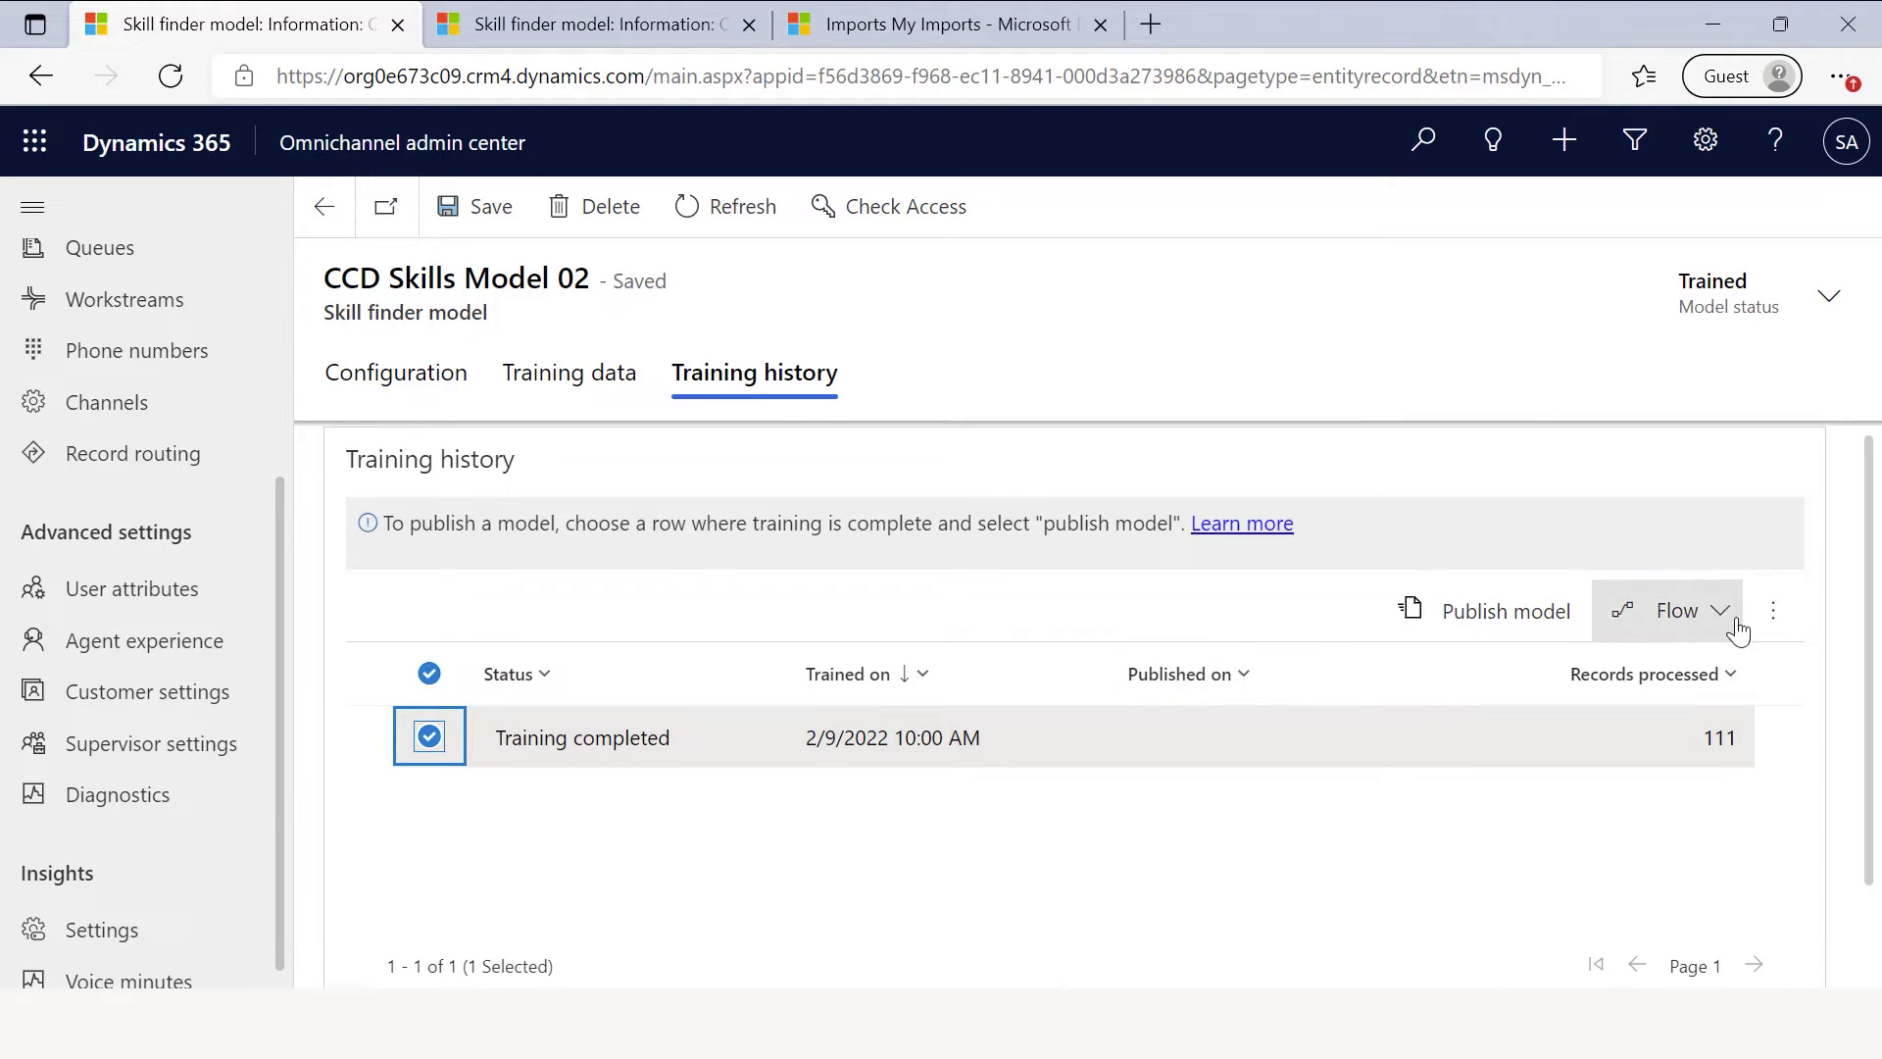
{"action": "left_click", "coordinate": [1469, 618]}
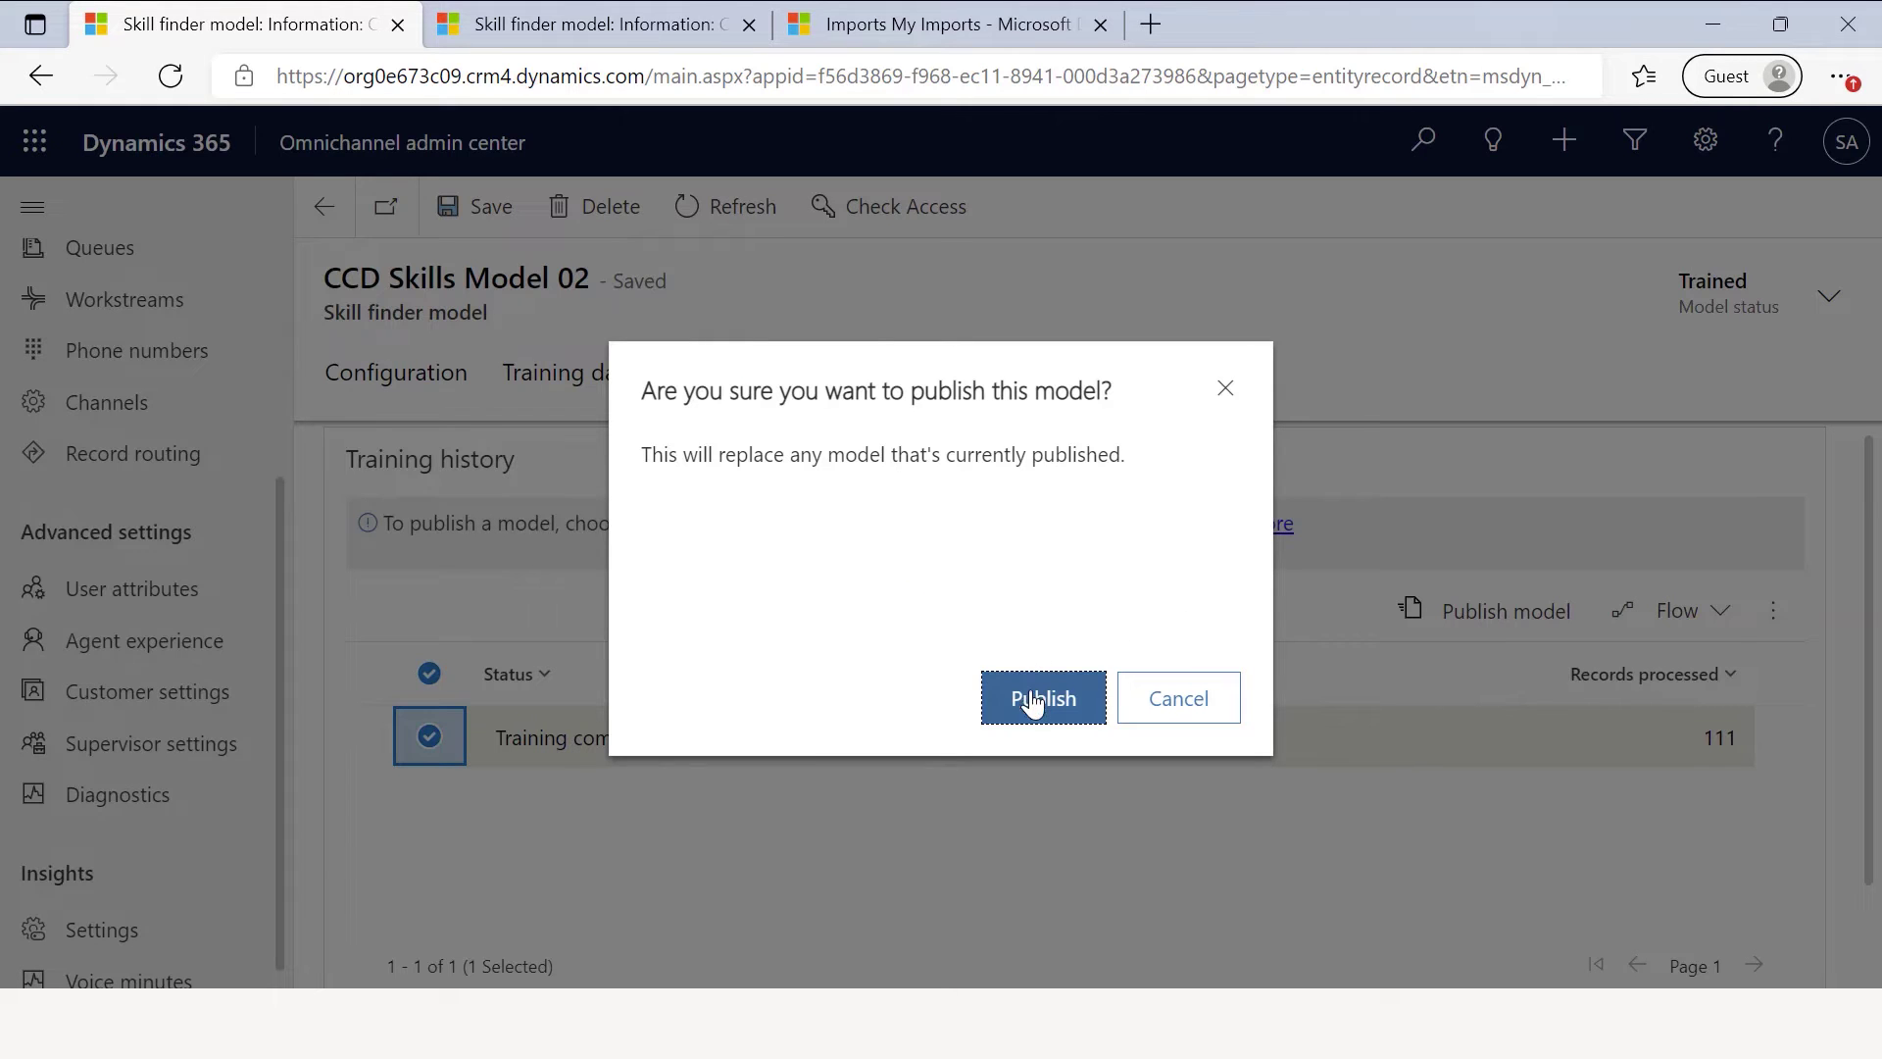
{"action": "left_click", "coordinate": [1035, 704]}
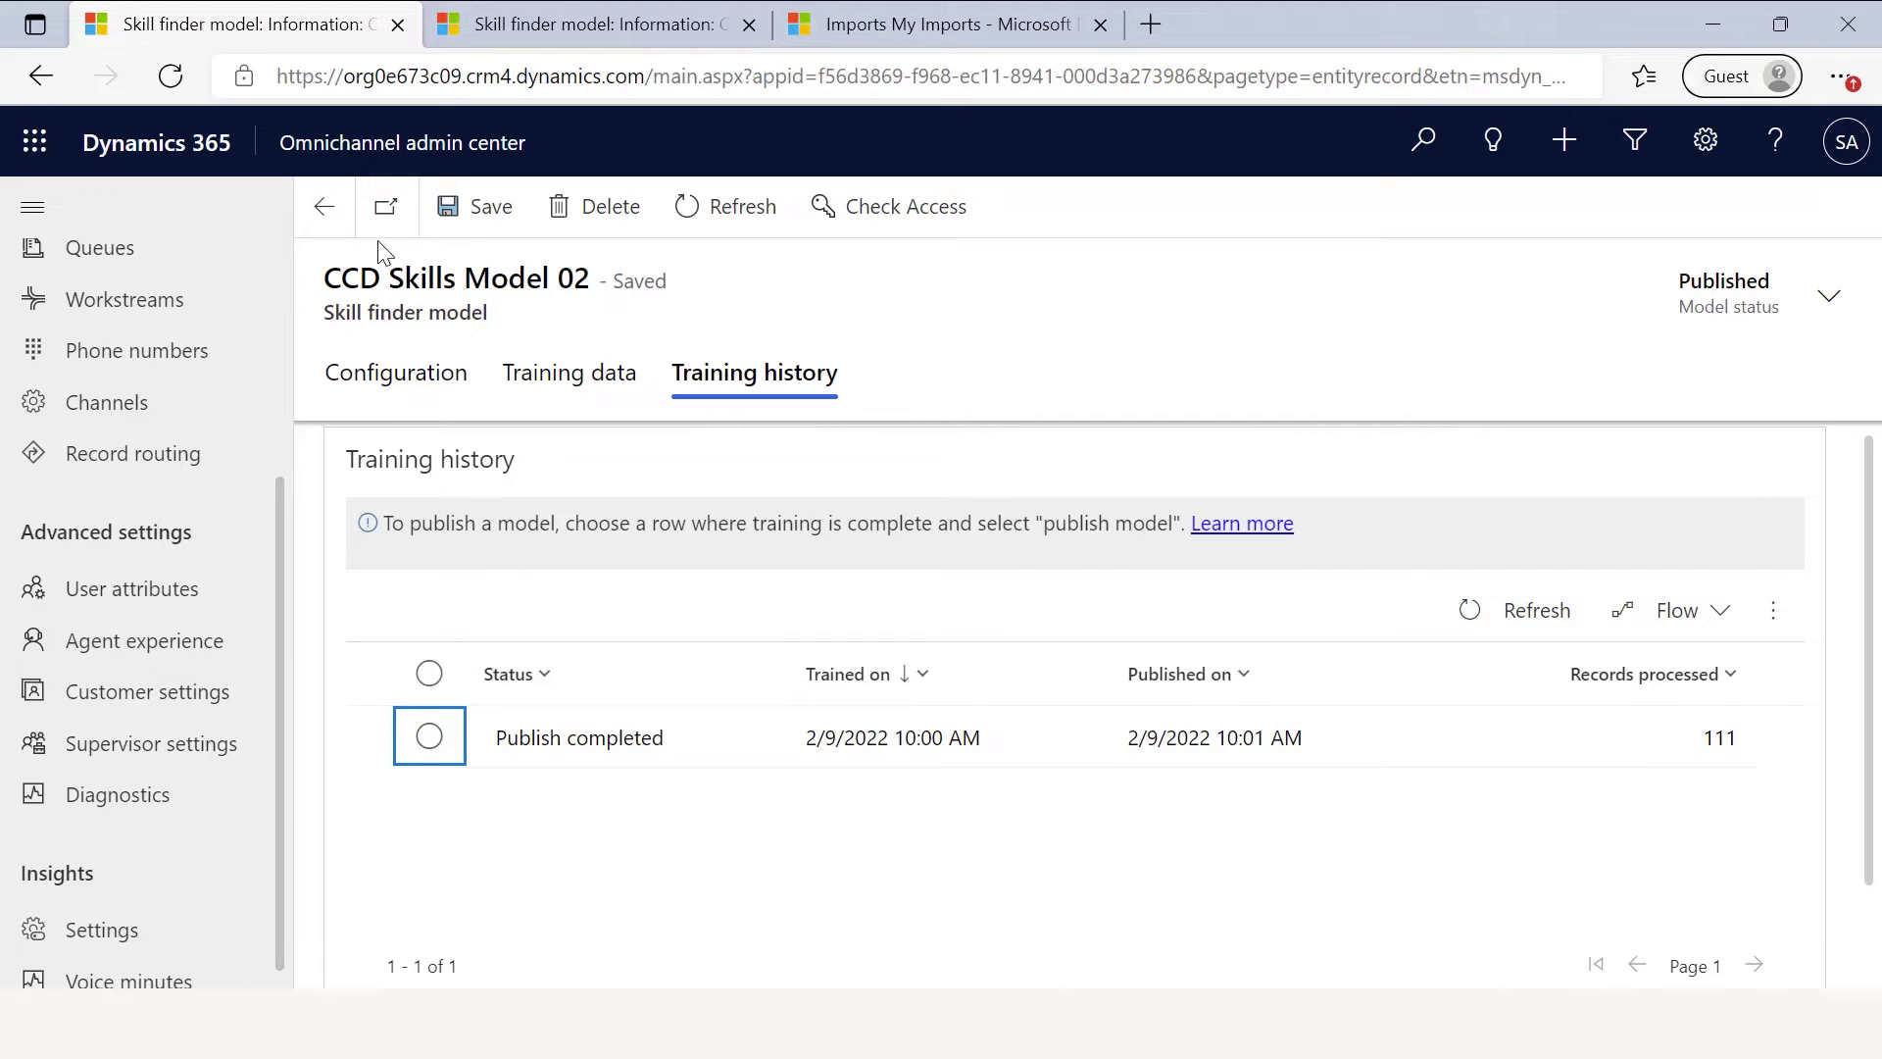
Go back from the CCD Skills Model 02 form to the intelligent skill finder models list.
{"action": "left_click", "coordinate": [324, 208]}
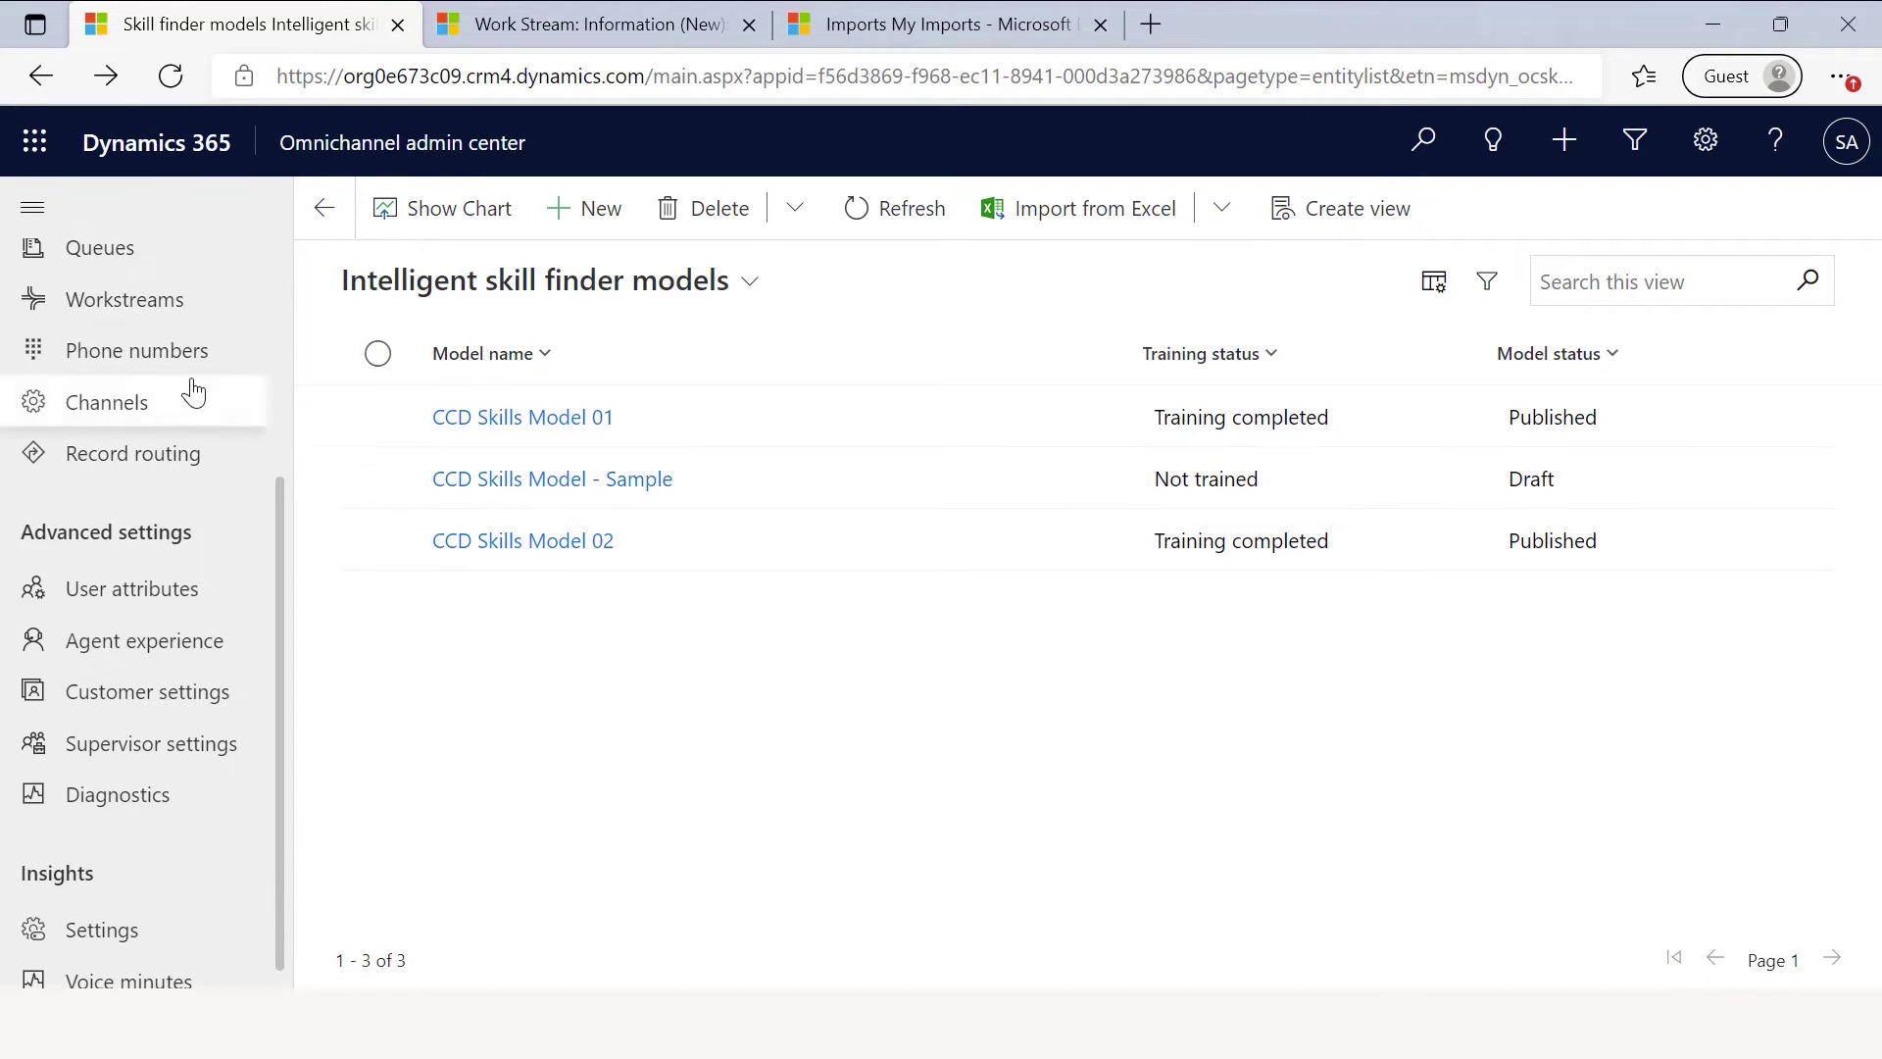
{"action": "scroll", "coordinate": [147, 412], "scroll_direction": "up", "scroll_amount": 2}
Open CCD Record Workstream and expand its Work classification section to list all nine rulesets.
{"action": "left_click", "coordinate": [124, 522]}
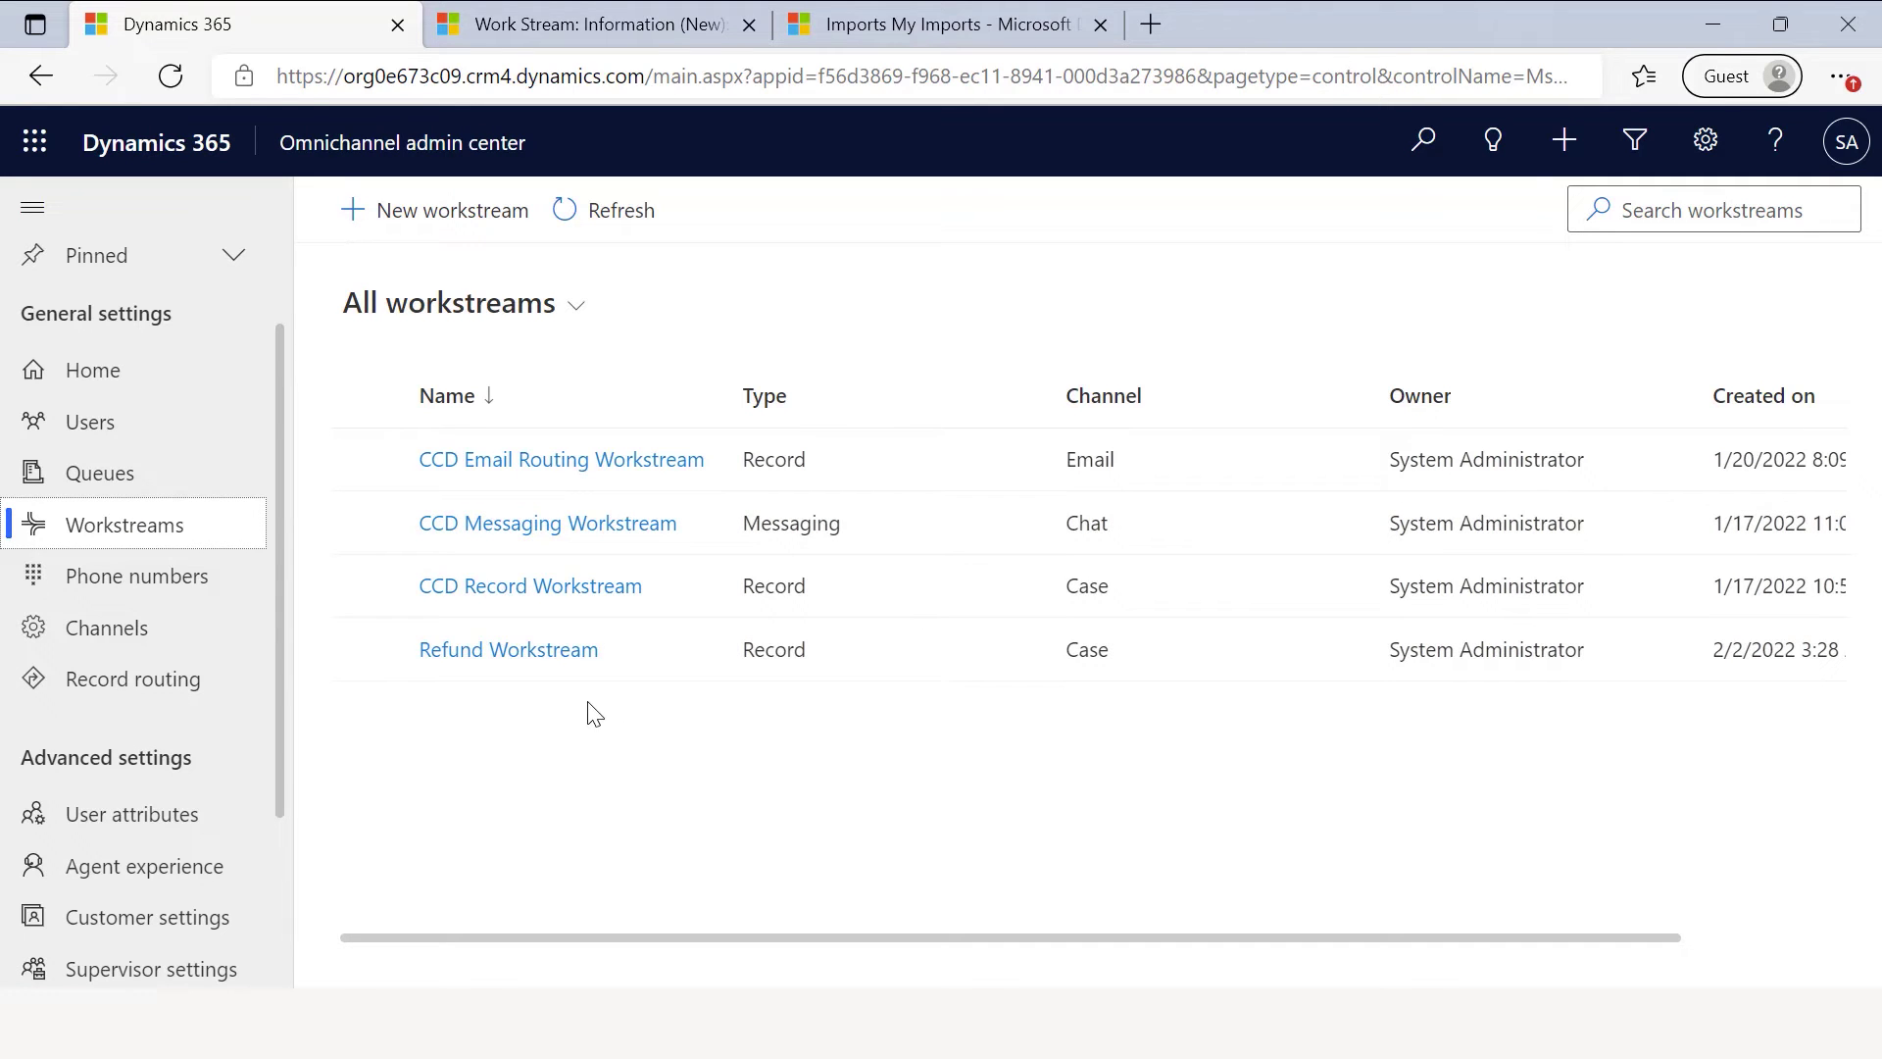
{"action": "left_click", "coordinate": [523, 588]}
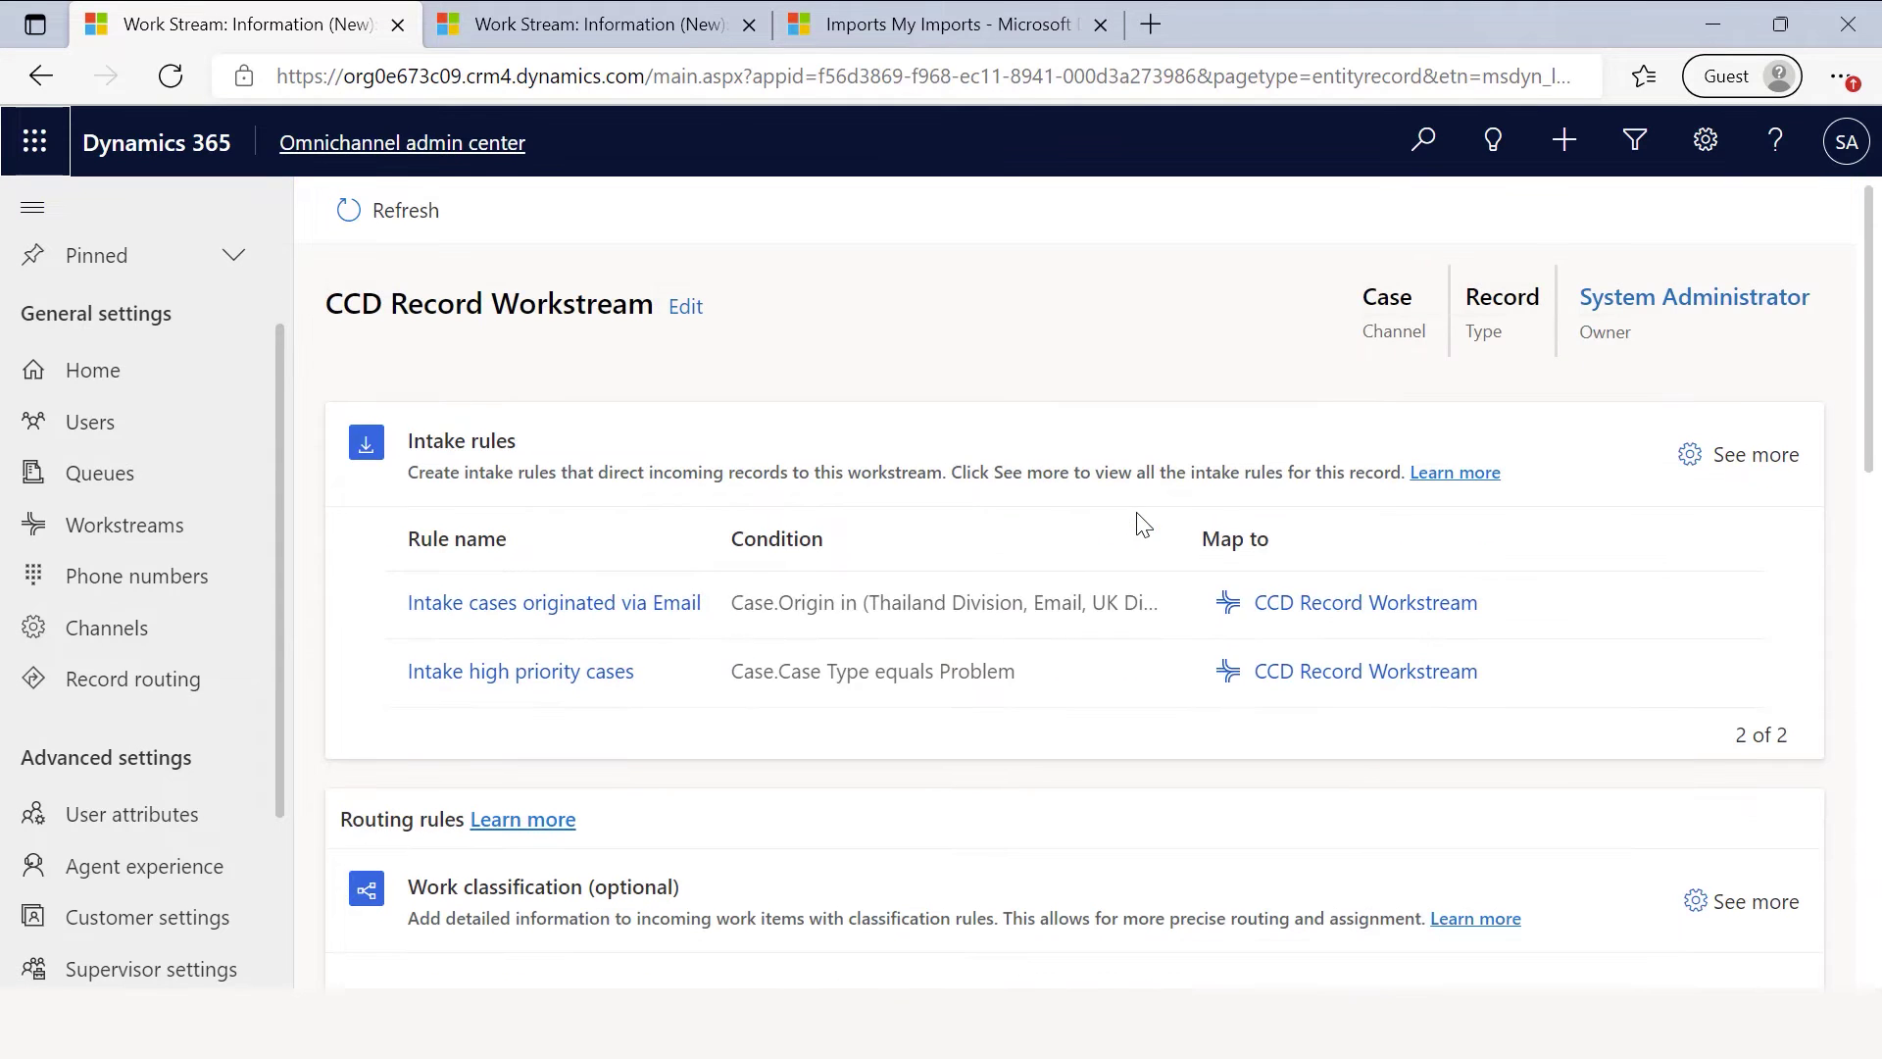
{"action": "scroll", "coordinate": [1196, 617], "scroll_direction": "down", "scroll_amount": 4}
{"action": "scroll", "coordinate": [1196, 628], "scroll_direction": "down", "scroll_amount": 1}
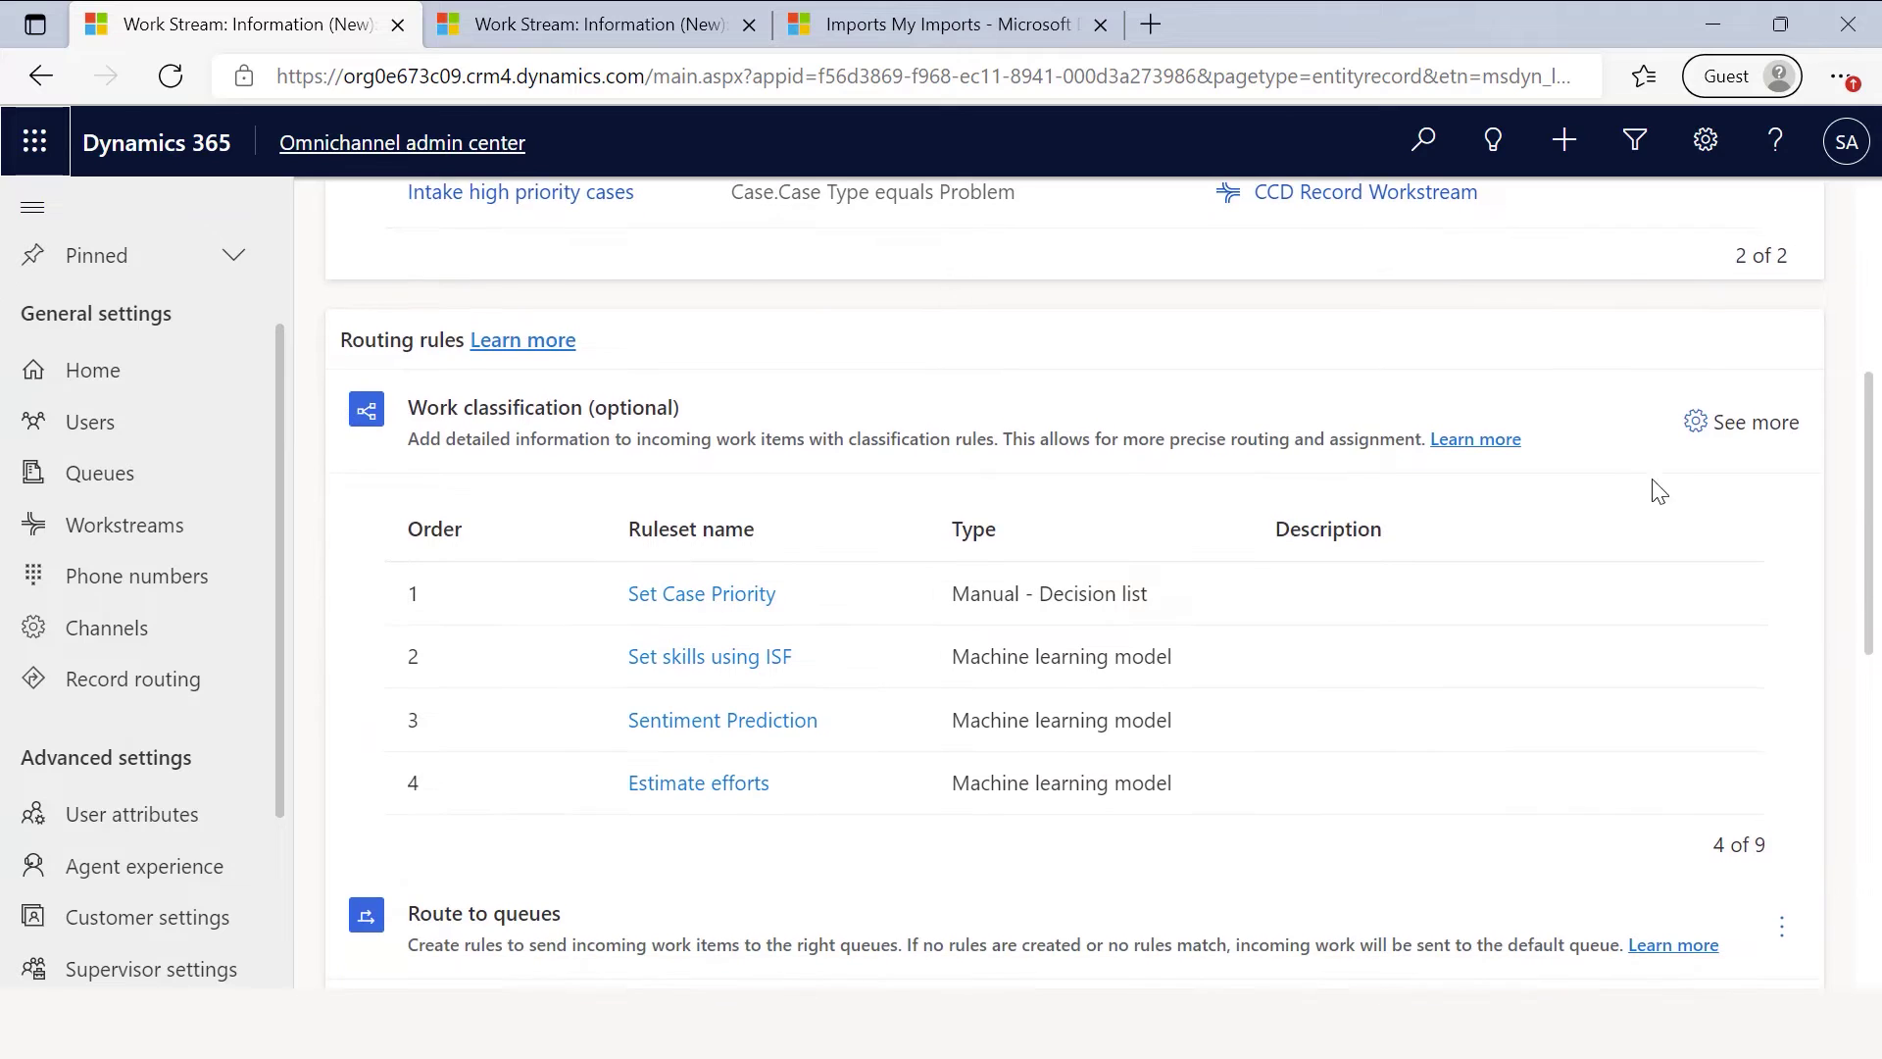
{"action": "left_click", "coordinate": [1755, 422]}
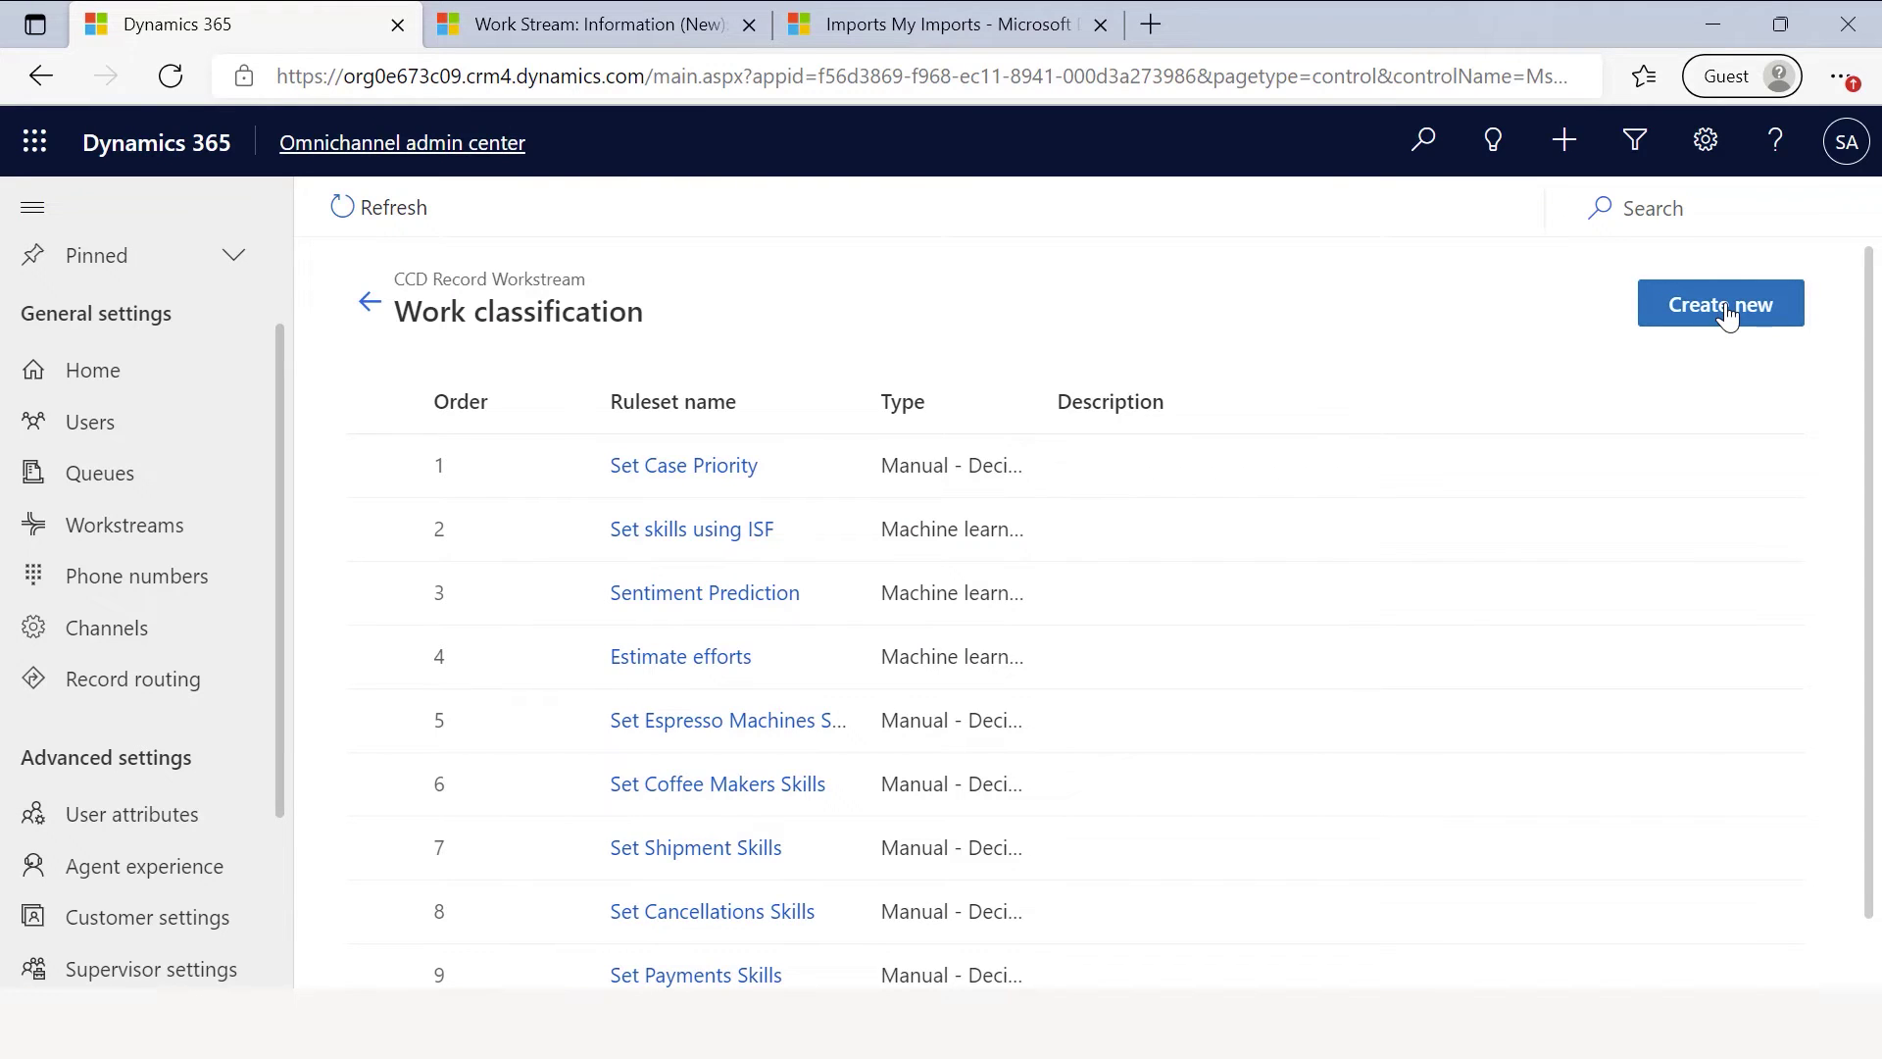
Start a new ruleset named 'Set skills using ISF model 2', using the same text as description.
{"action": "left_click", "coordinate": [1727, 314]}
{"action": "left_click", "coordinate": [1054, 310]}
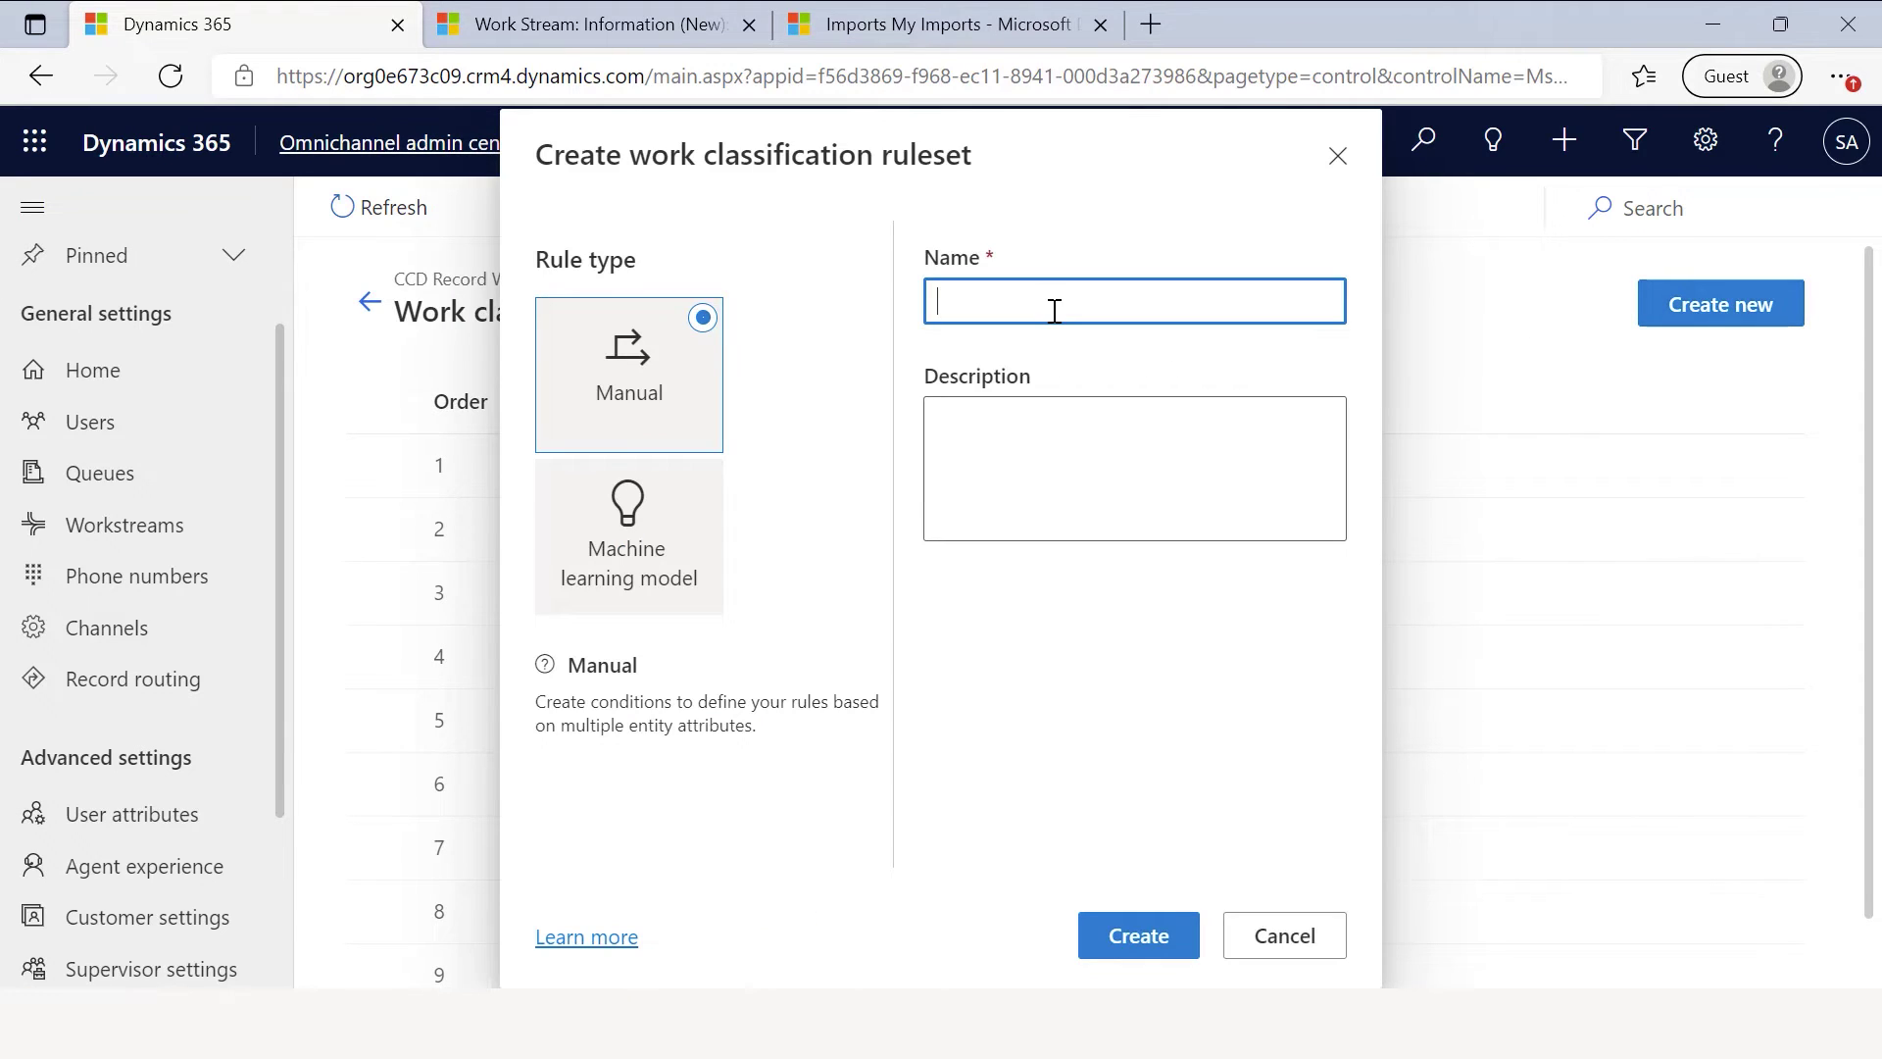
{"action": "type", "text": "Set skills using"}
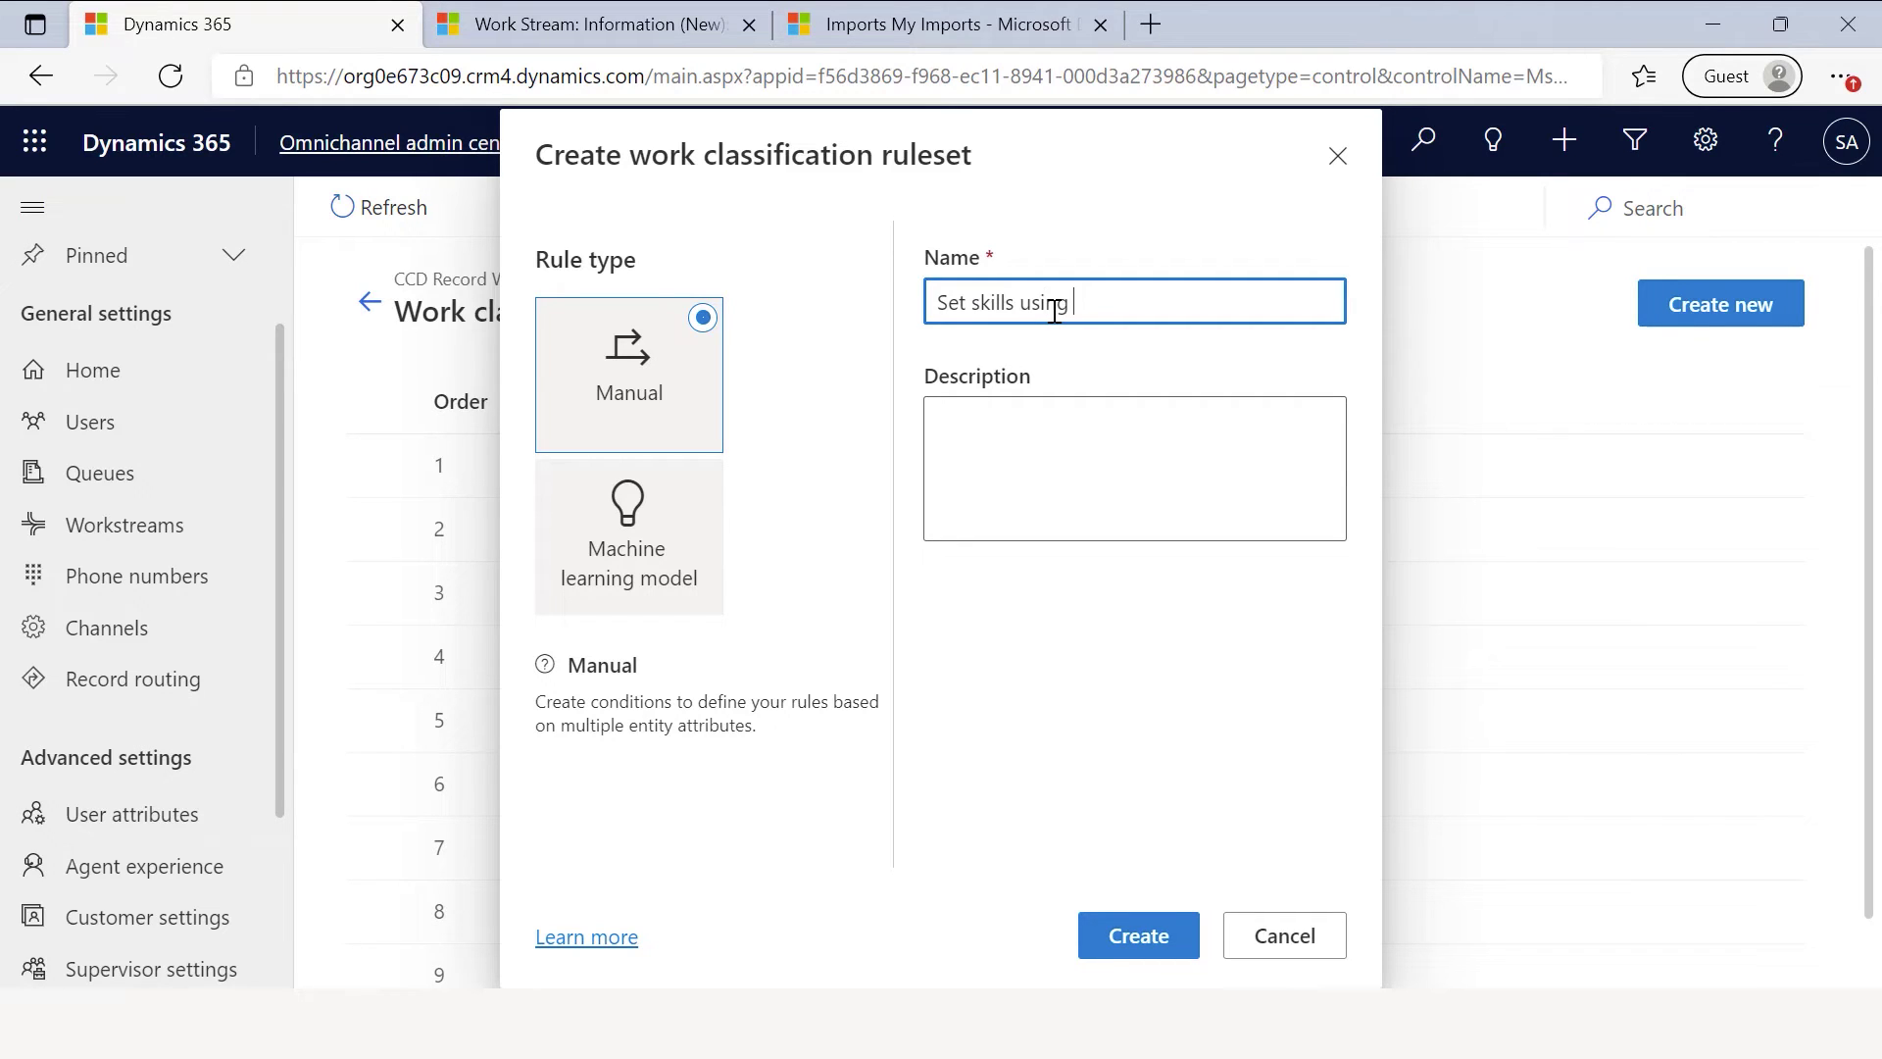
{"action": "type", "text": " ISF model 2"}
{"action": "triple_click", "coordinate": [1080, 302]}
{"action": "key", "text": "ctrl+c"}
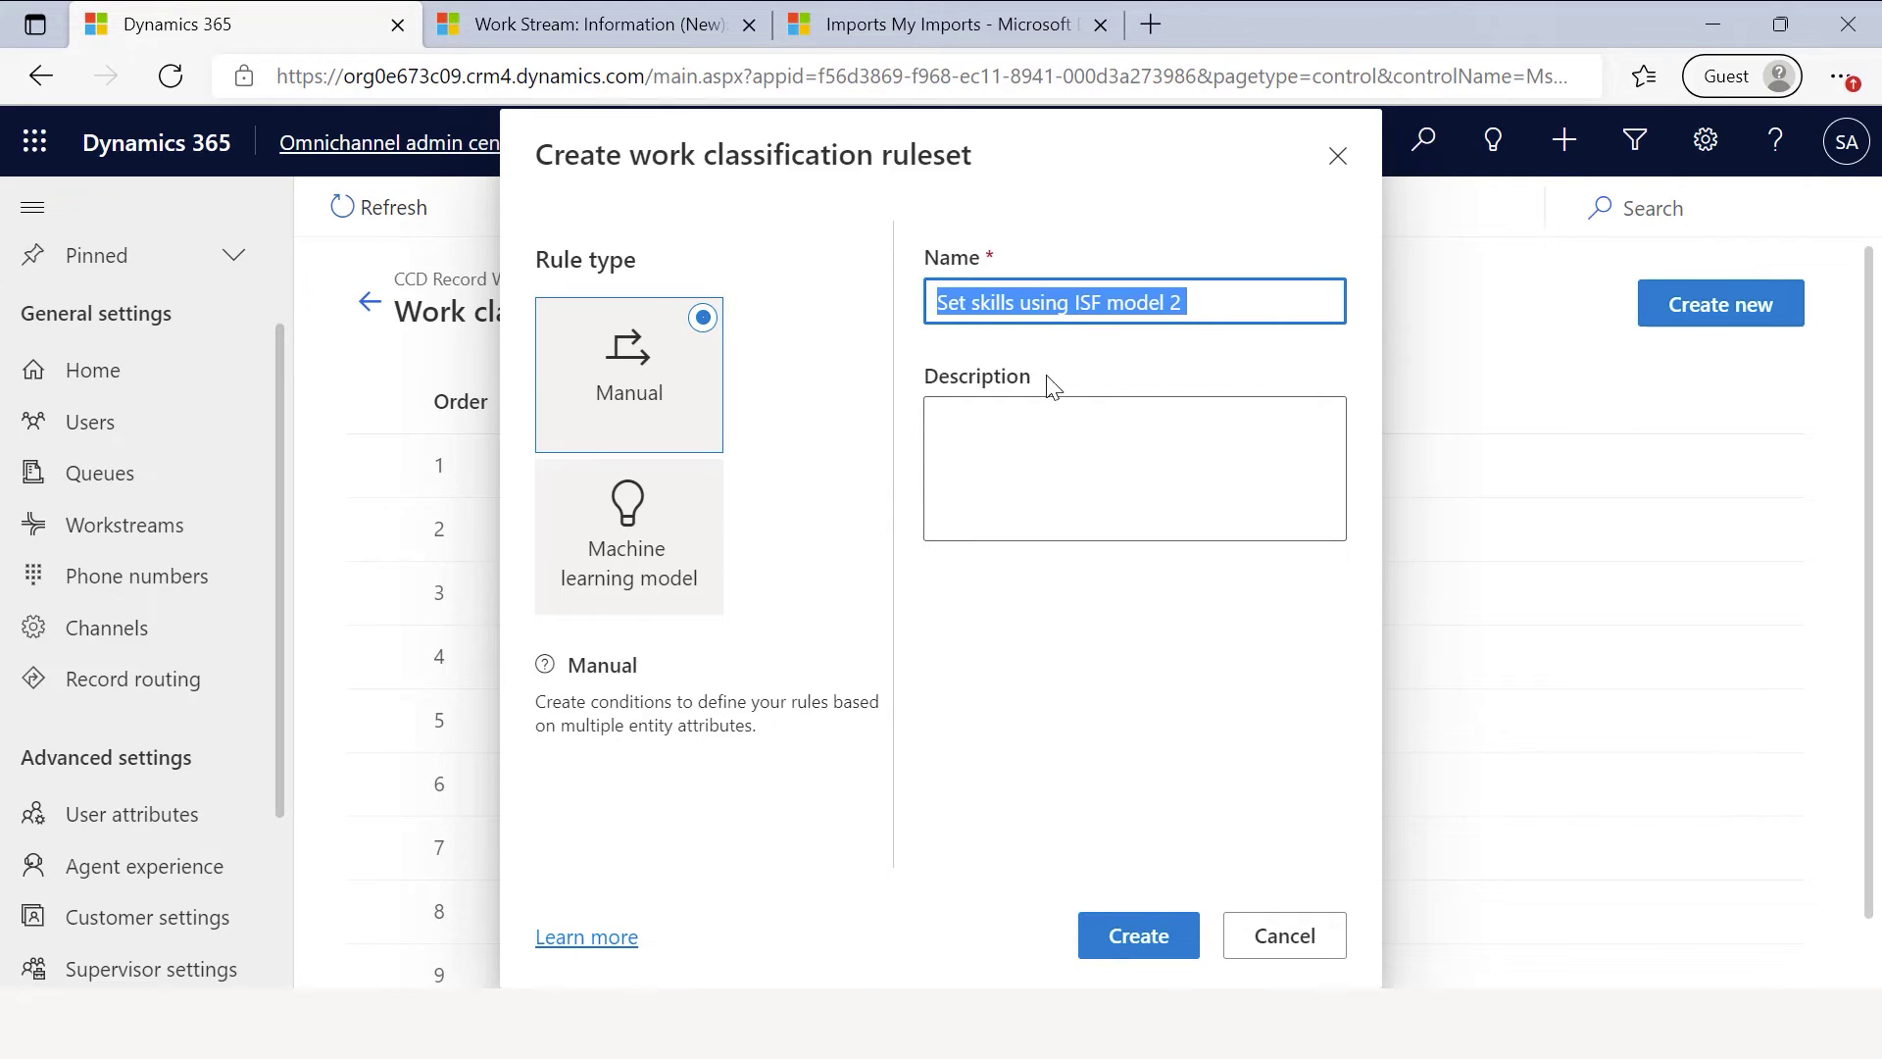
{"action": "left_click", "coordinate": [1020, 451]}
{"action": "key", "text": "ctrl+v"}
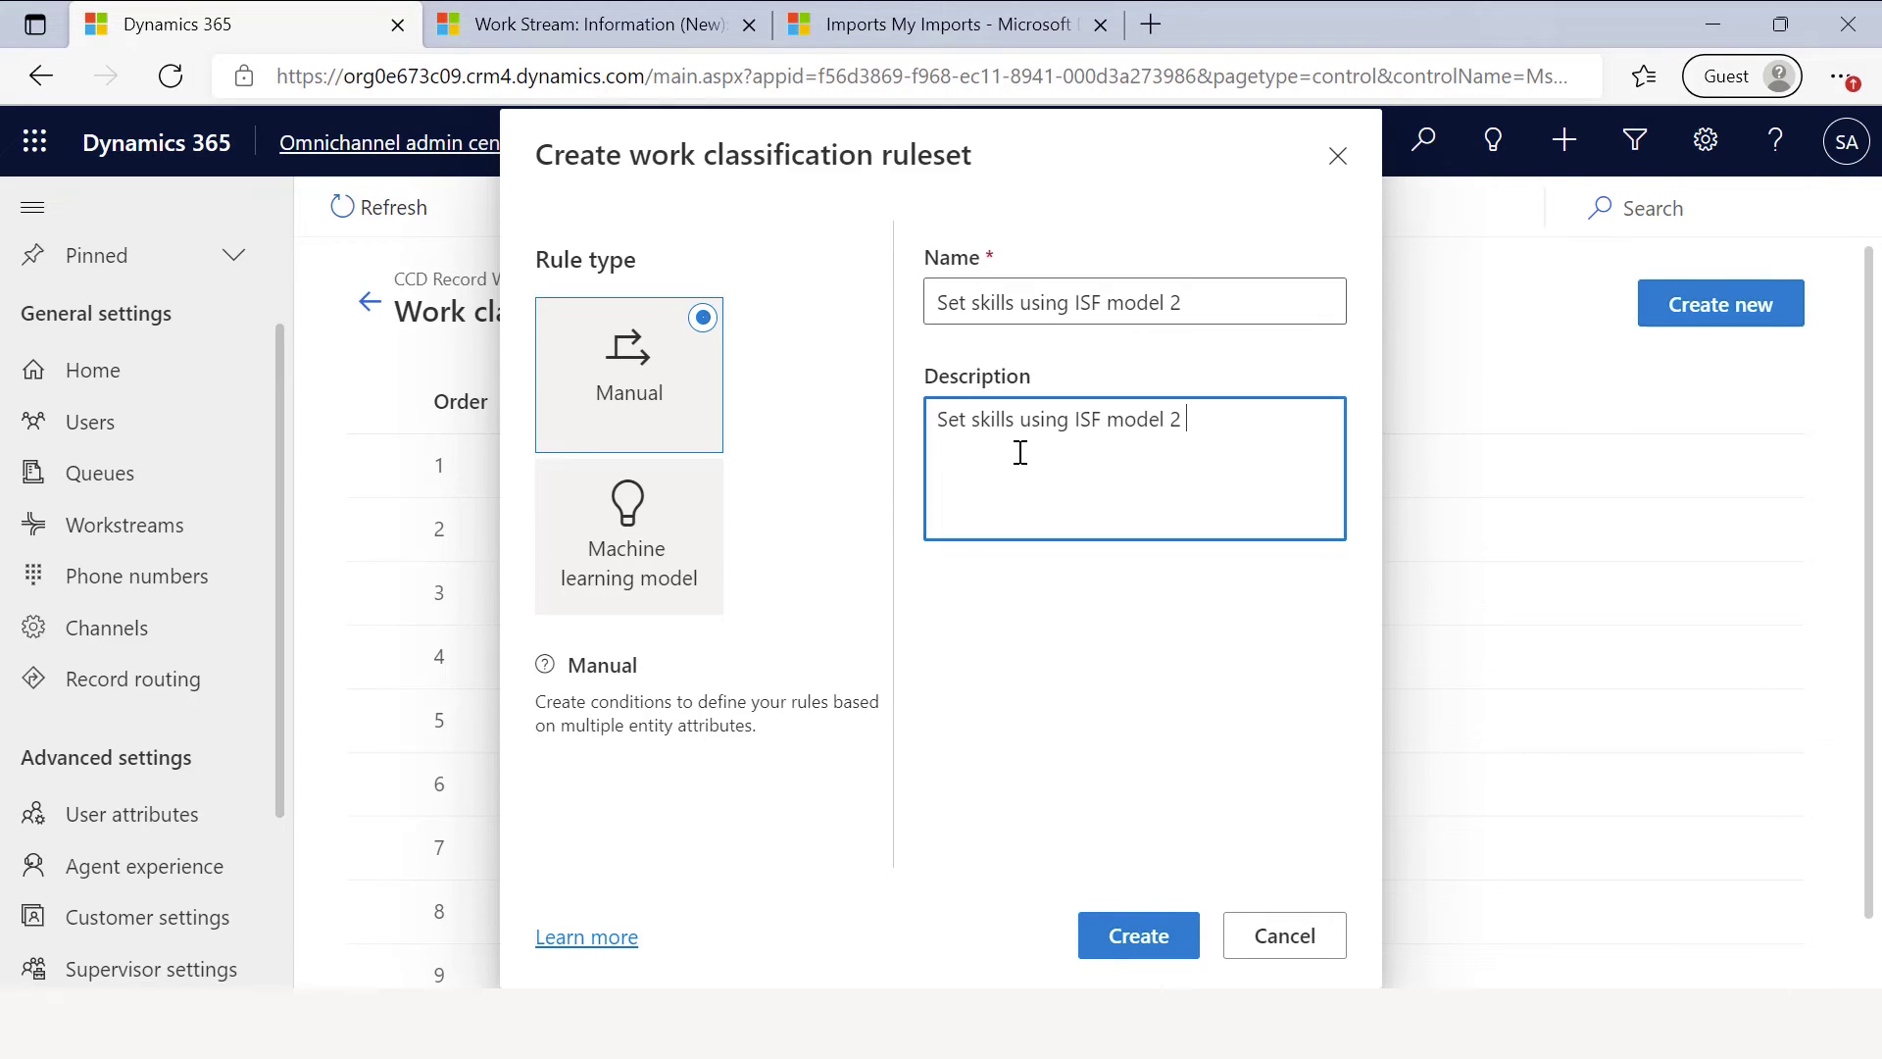
Make it a Machine learning model ruleset of type Skill identification using CCD Skills Model 02, and create it.
{"action": "left_click", "coordinate": [670, 547]}
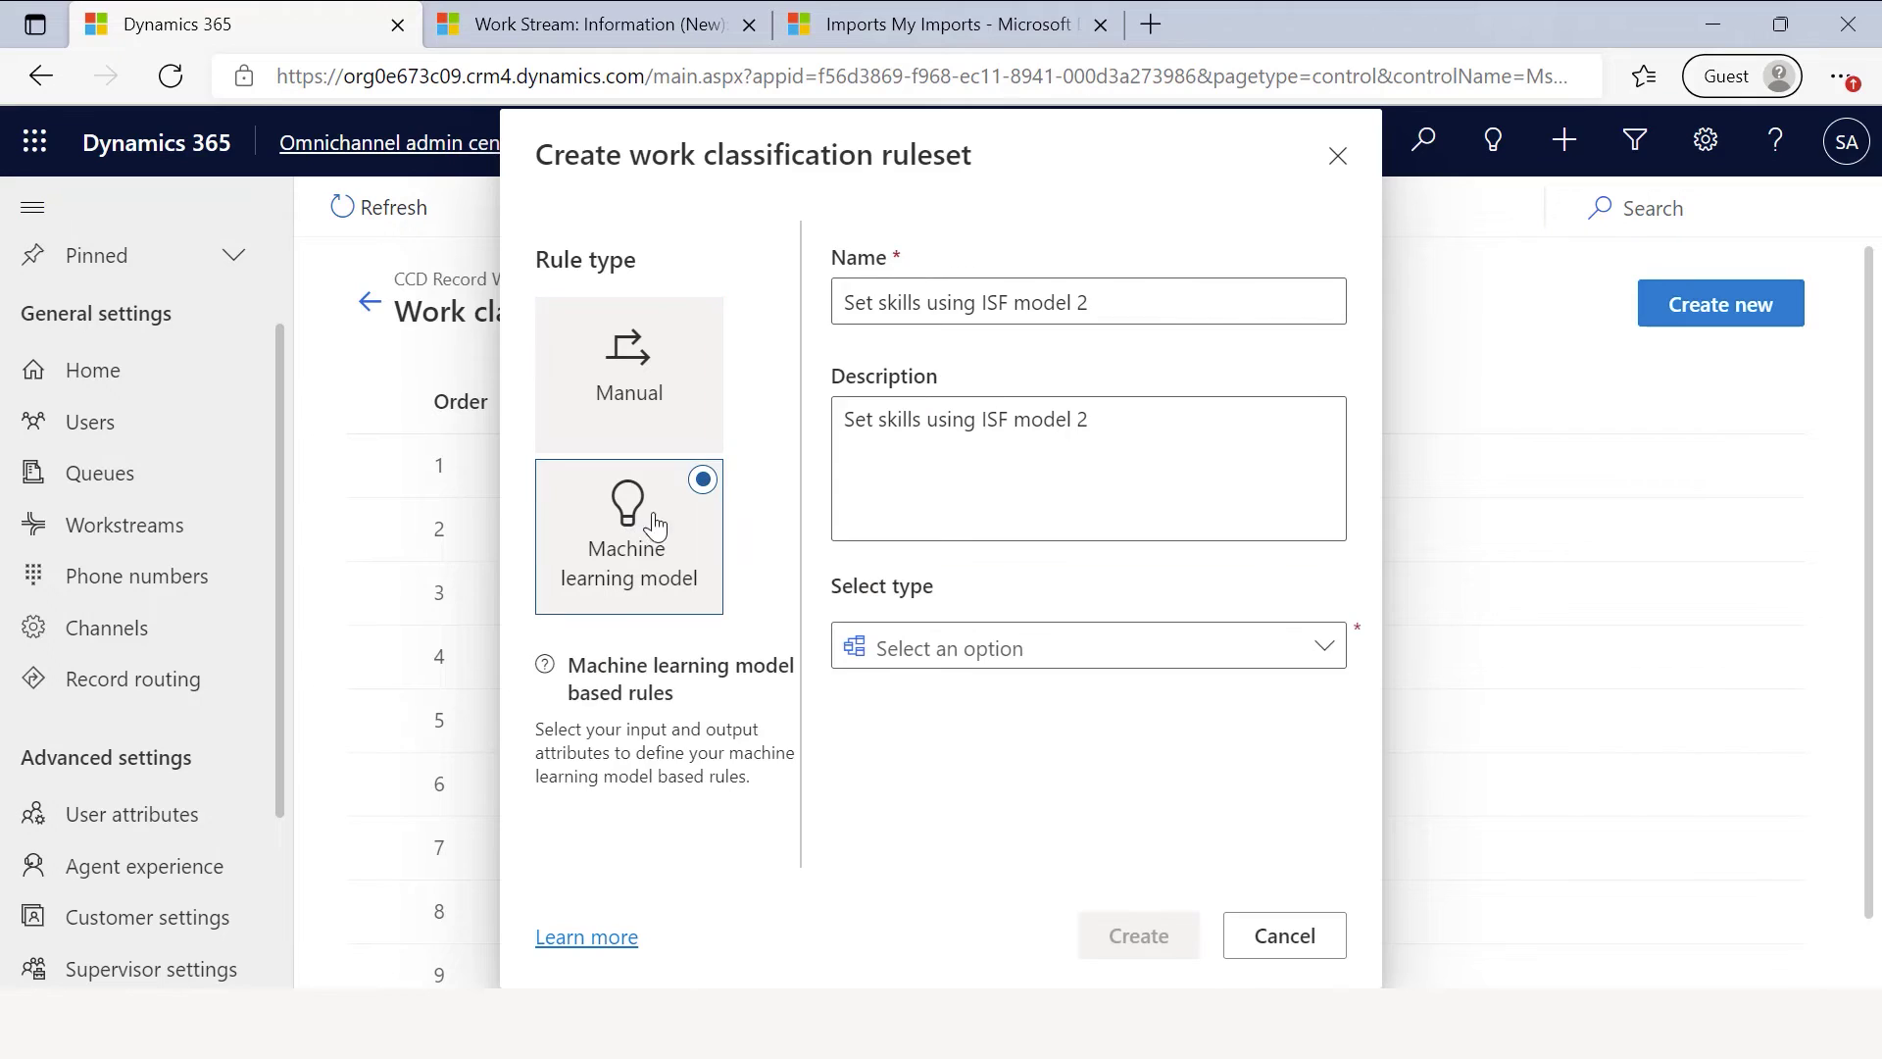
{"action": "left_click", "coordinate": [898, 666]}
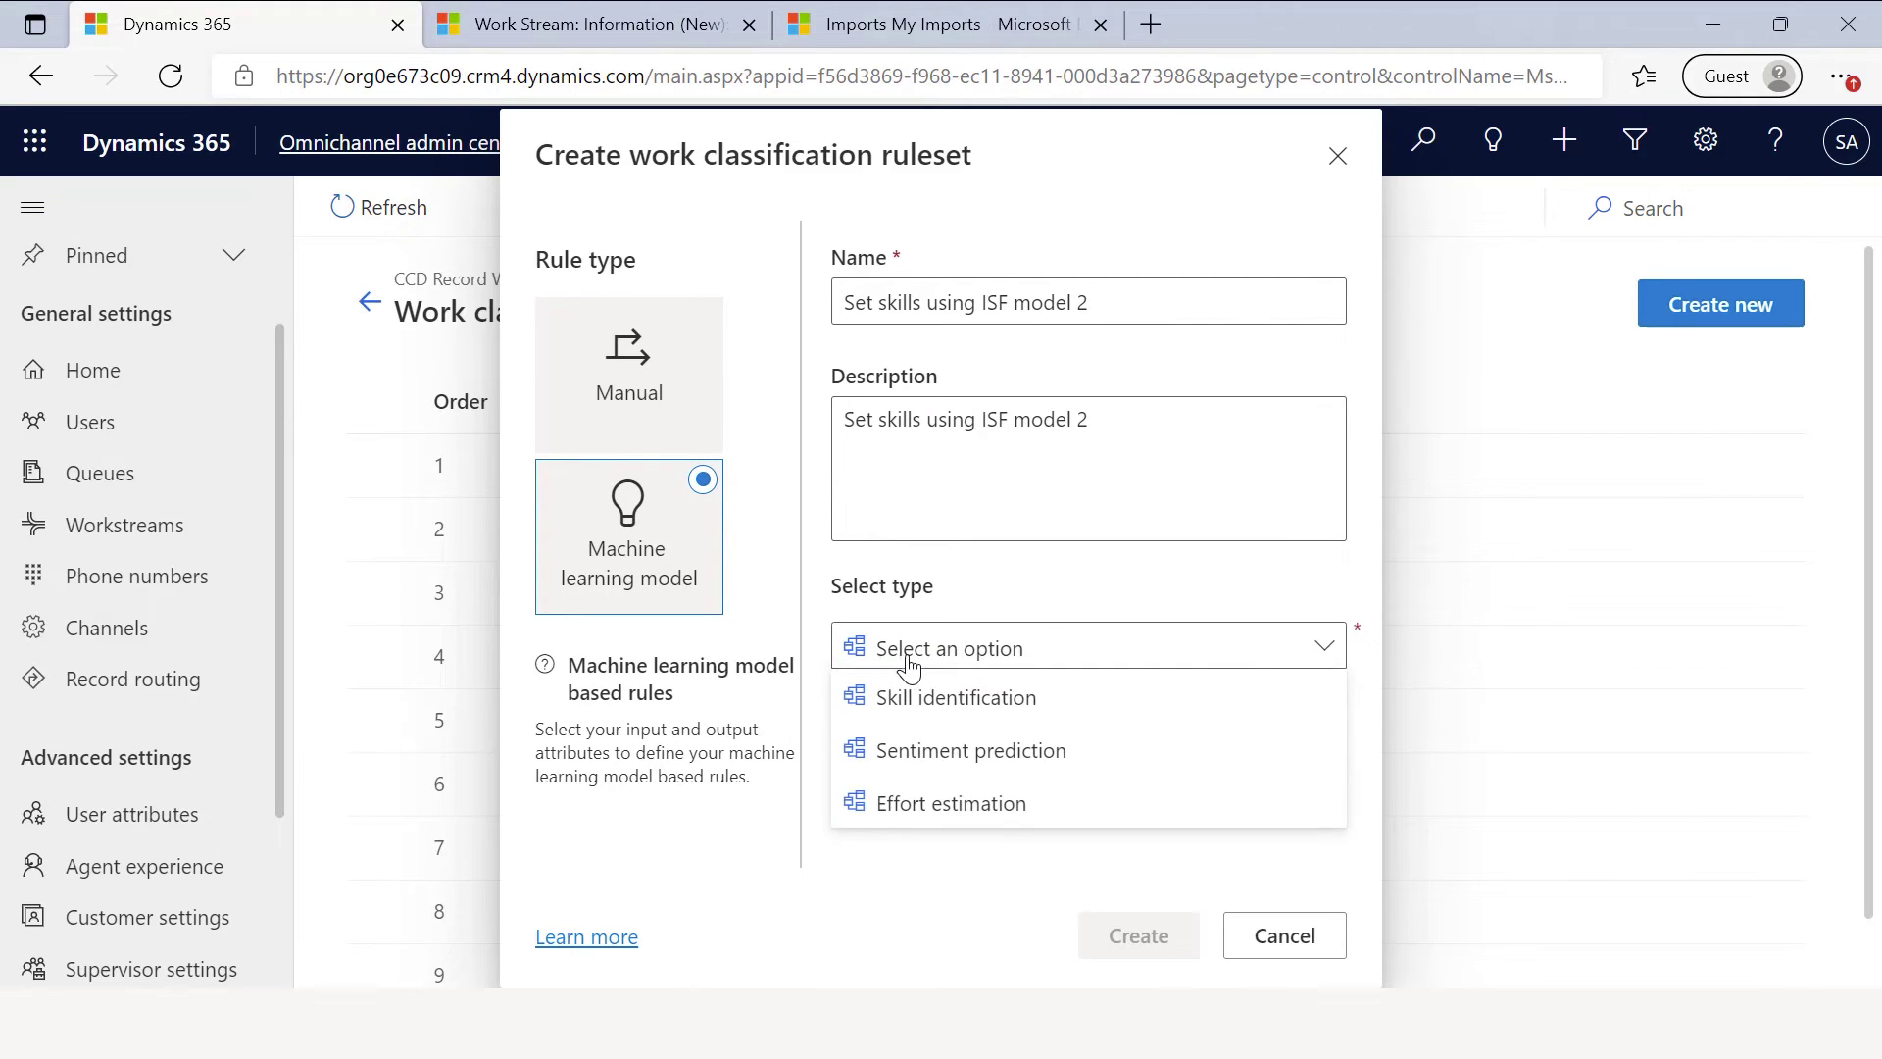
{"action": "left_click", "coordinate": [948, 701]}
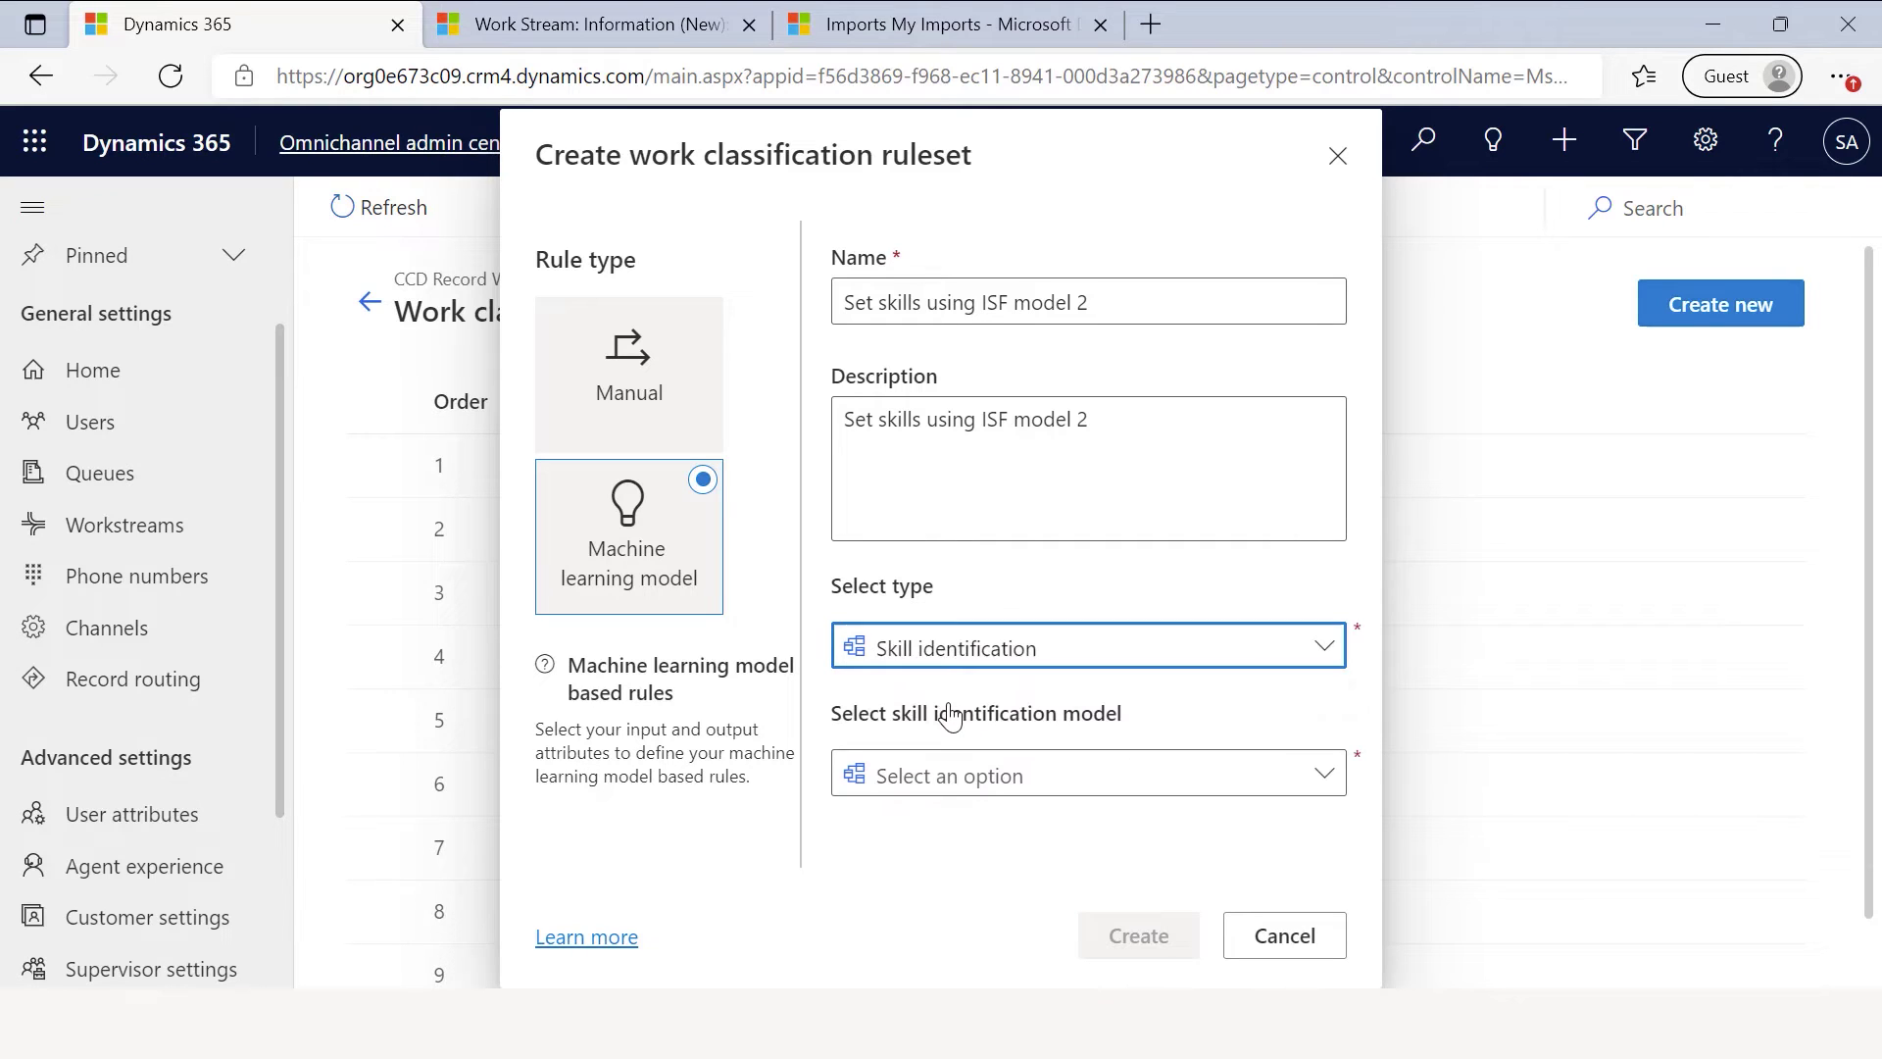
{"action": "left_click", "coordinate": [953, 775]}
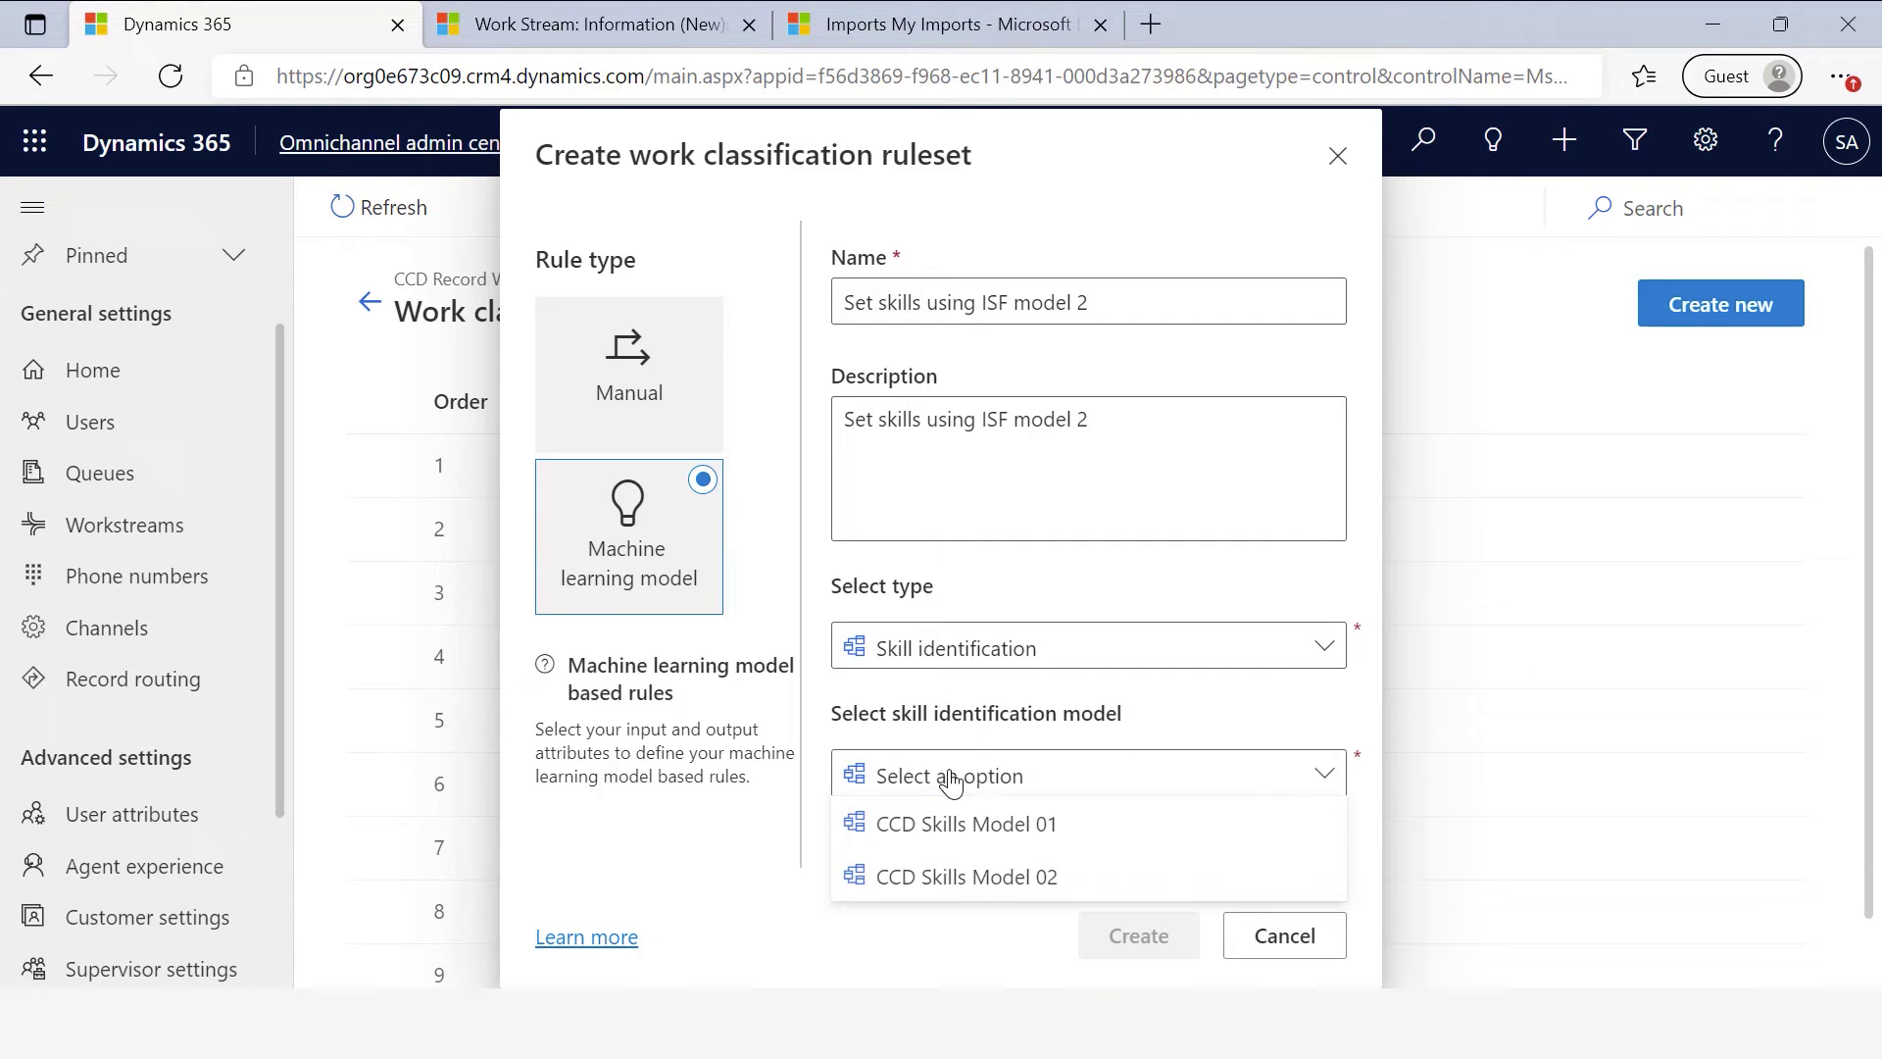
{"action": "left_click", "coordinate": [956, 882]}
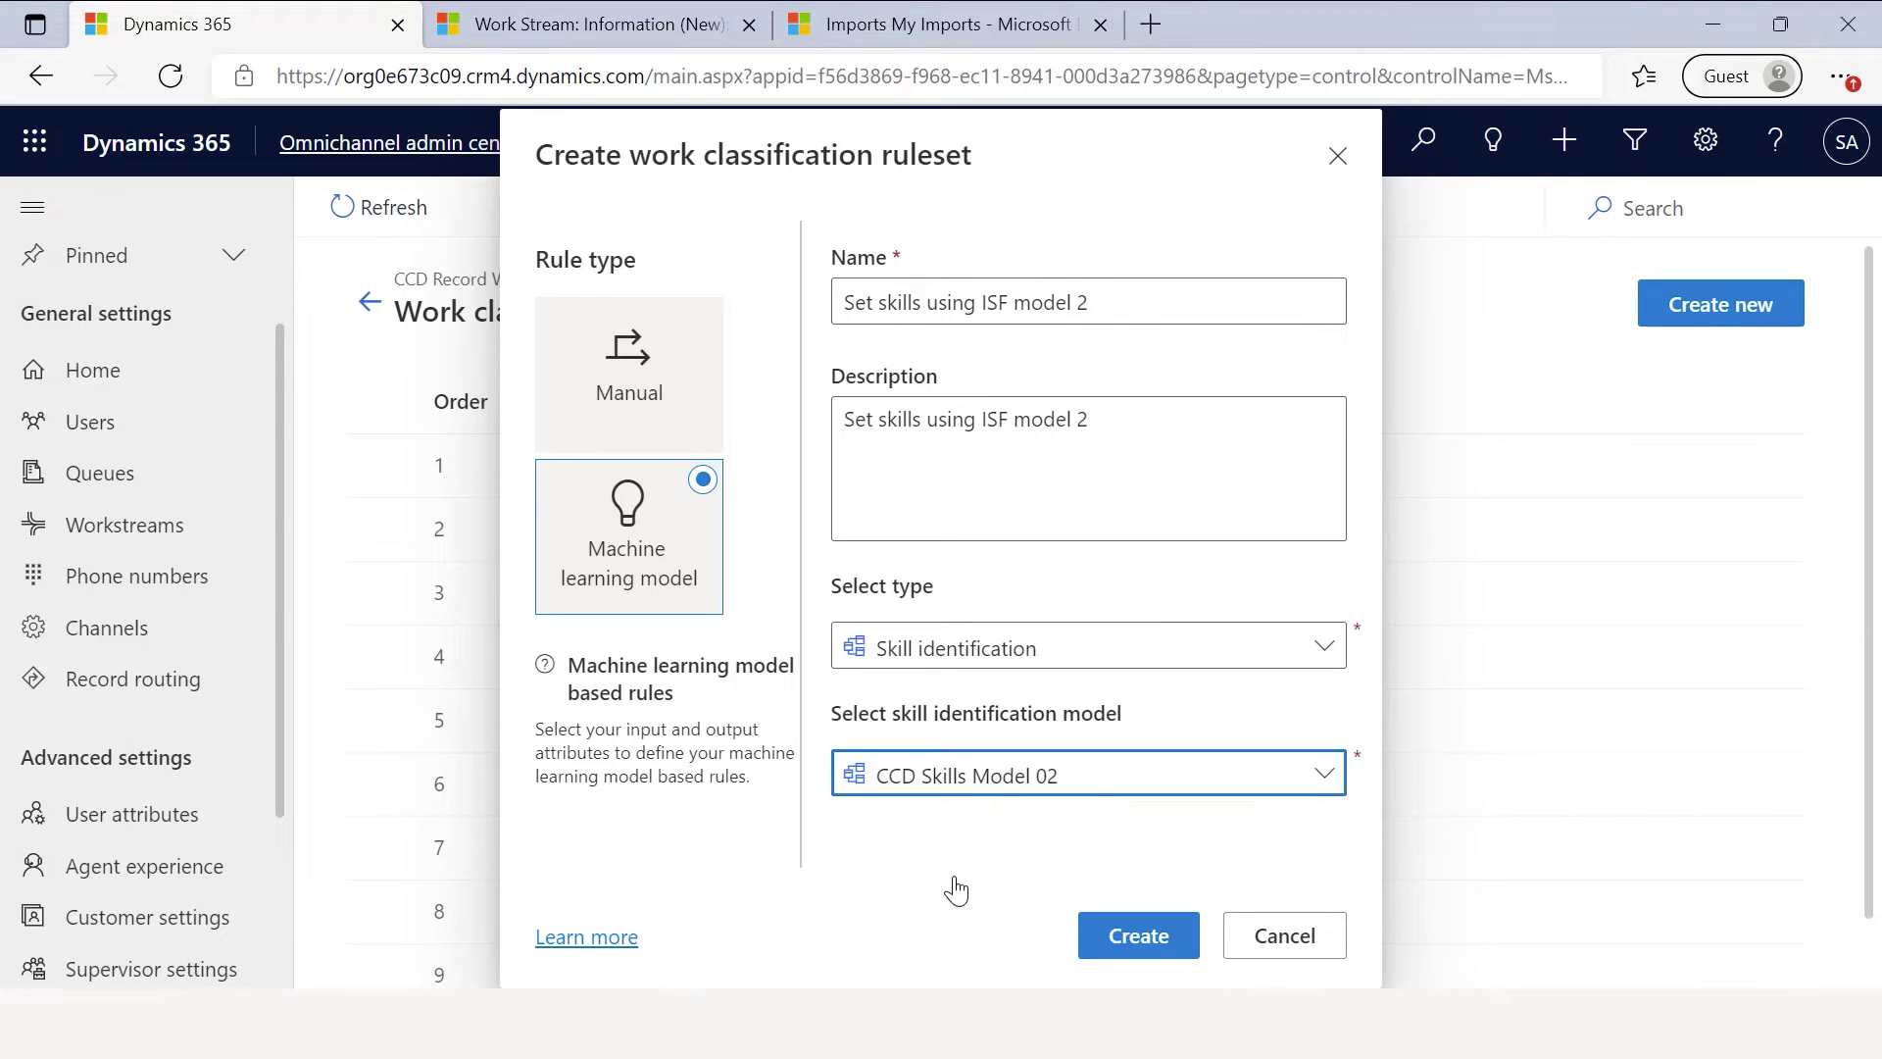
{"action": "left_click", "coordinate": [1159, 941]}
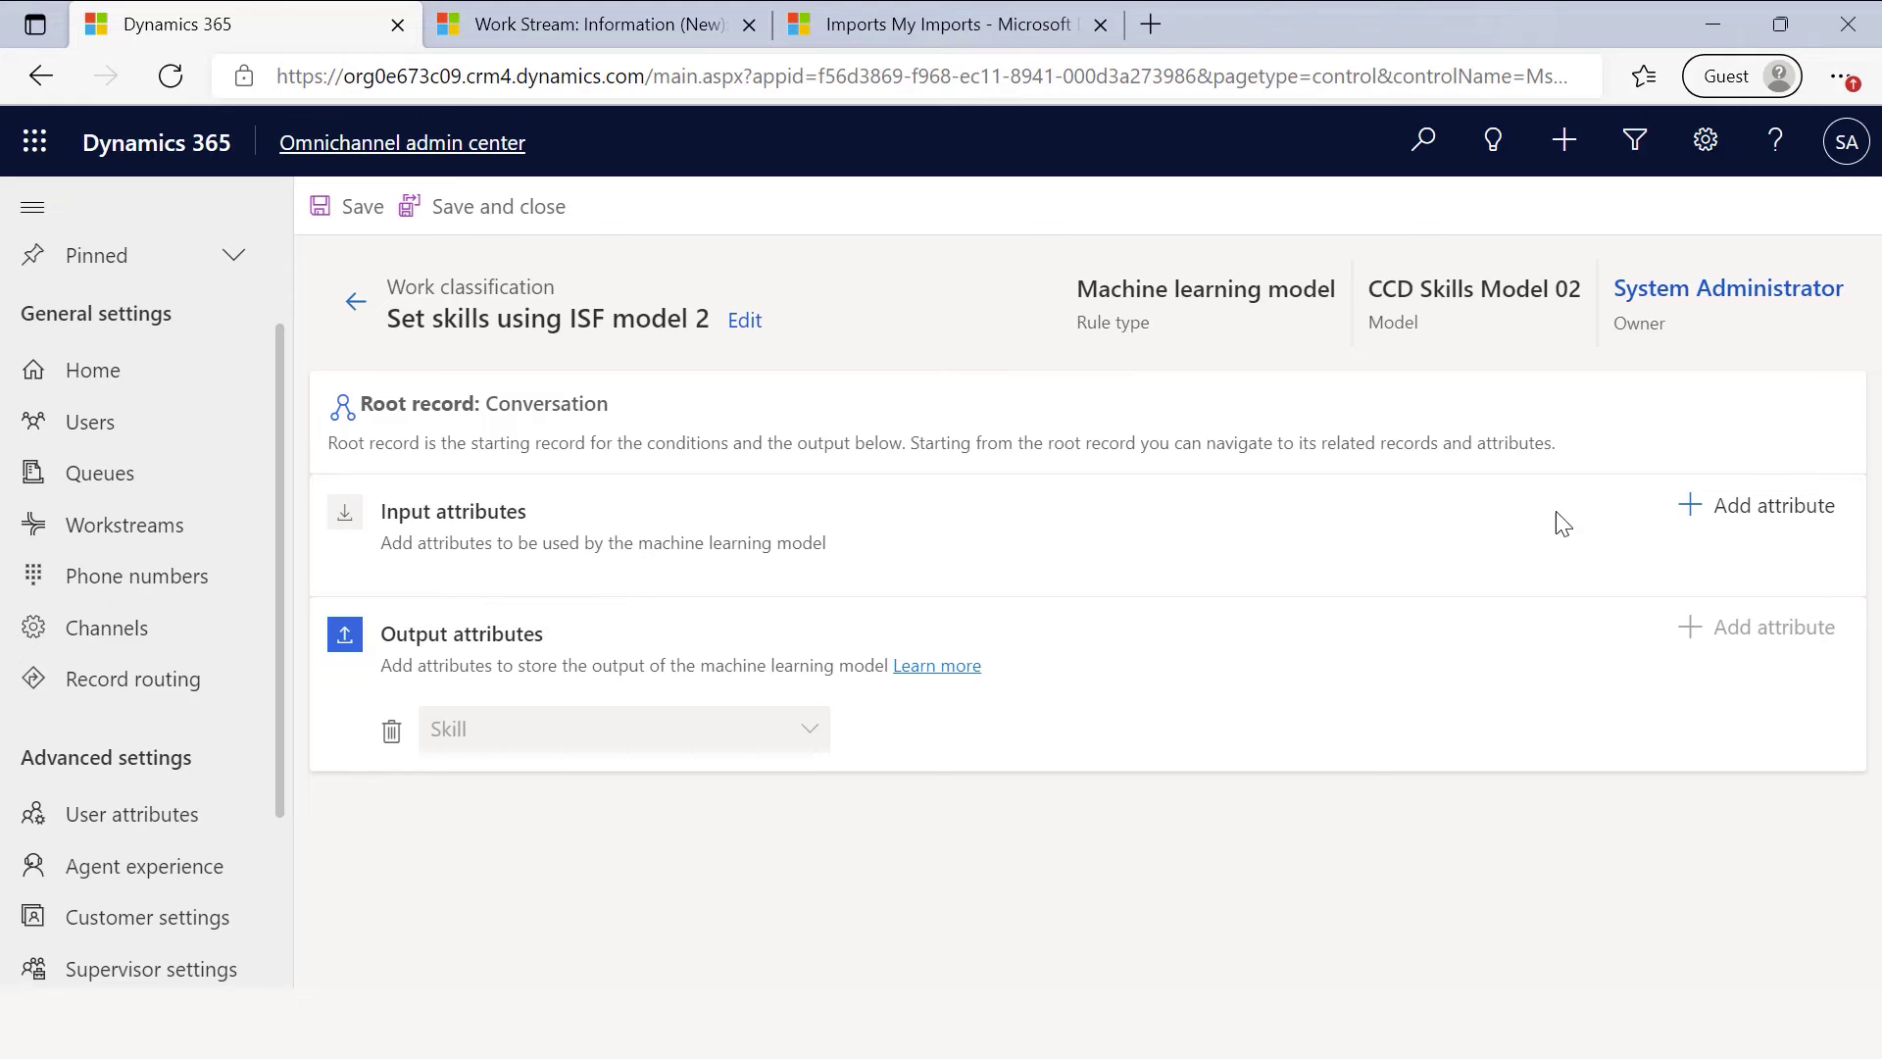
Add Routed record (Case) > Description as the input attribute, then save and close the ruleset.
{"action": "left_click", "coordinate": [1774, 505]}
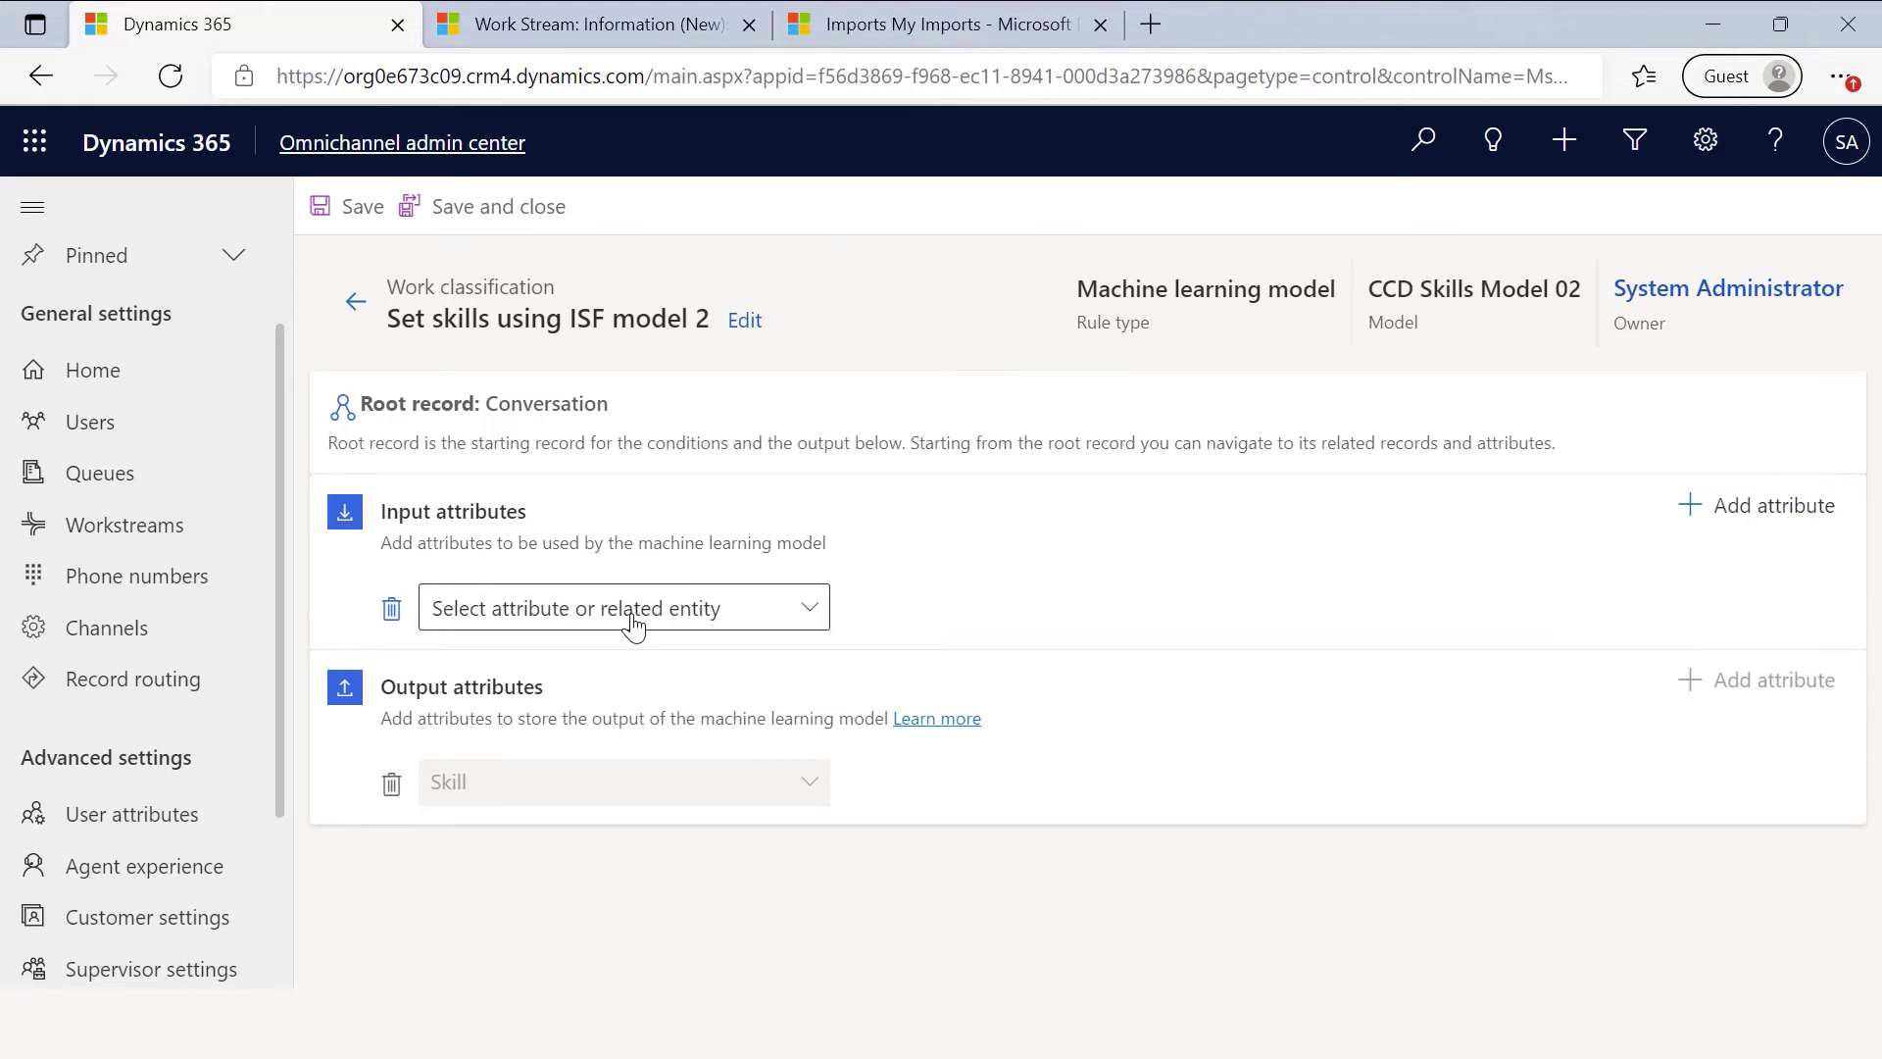
{"action": "left_click", "coordinate": [678, 610]}
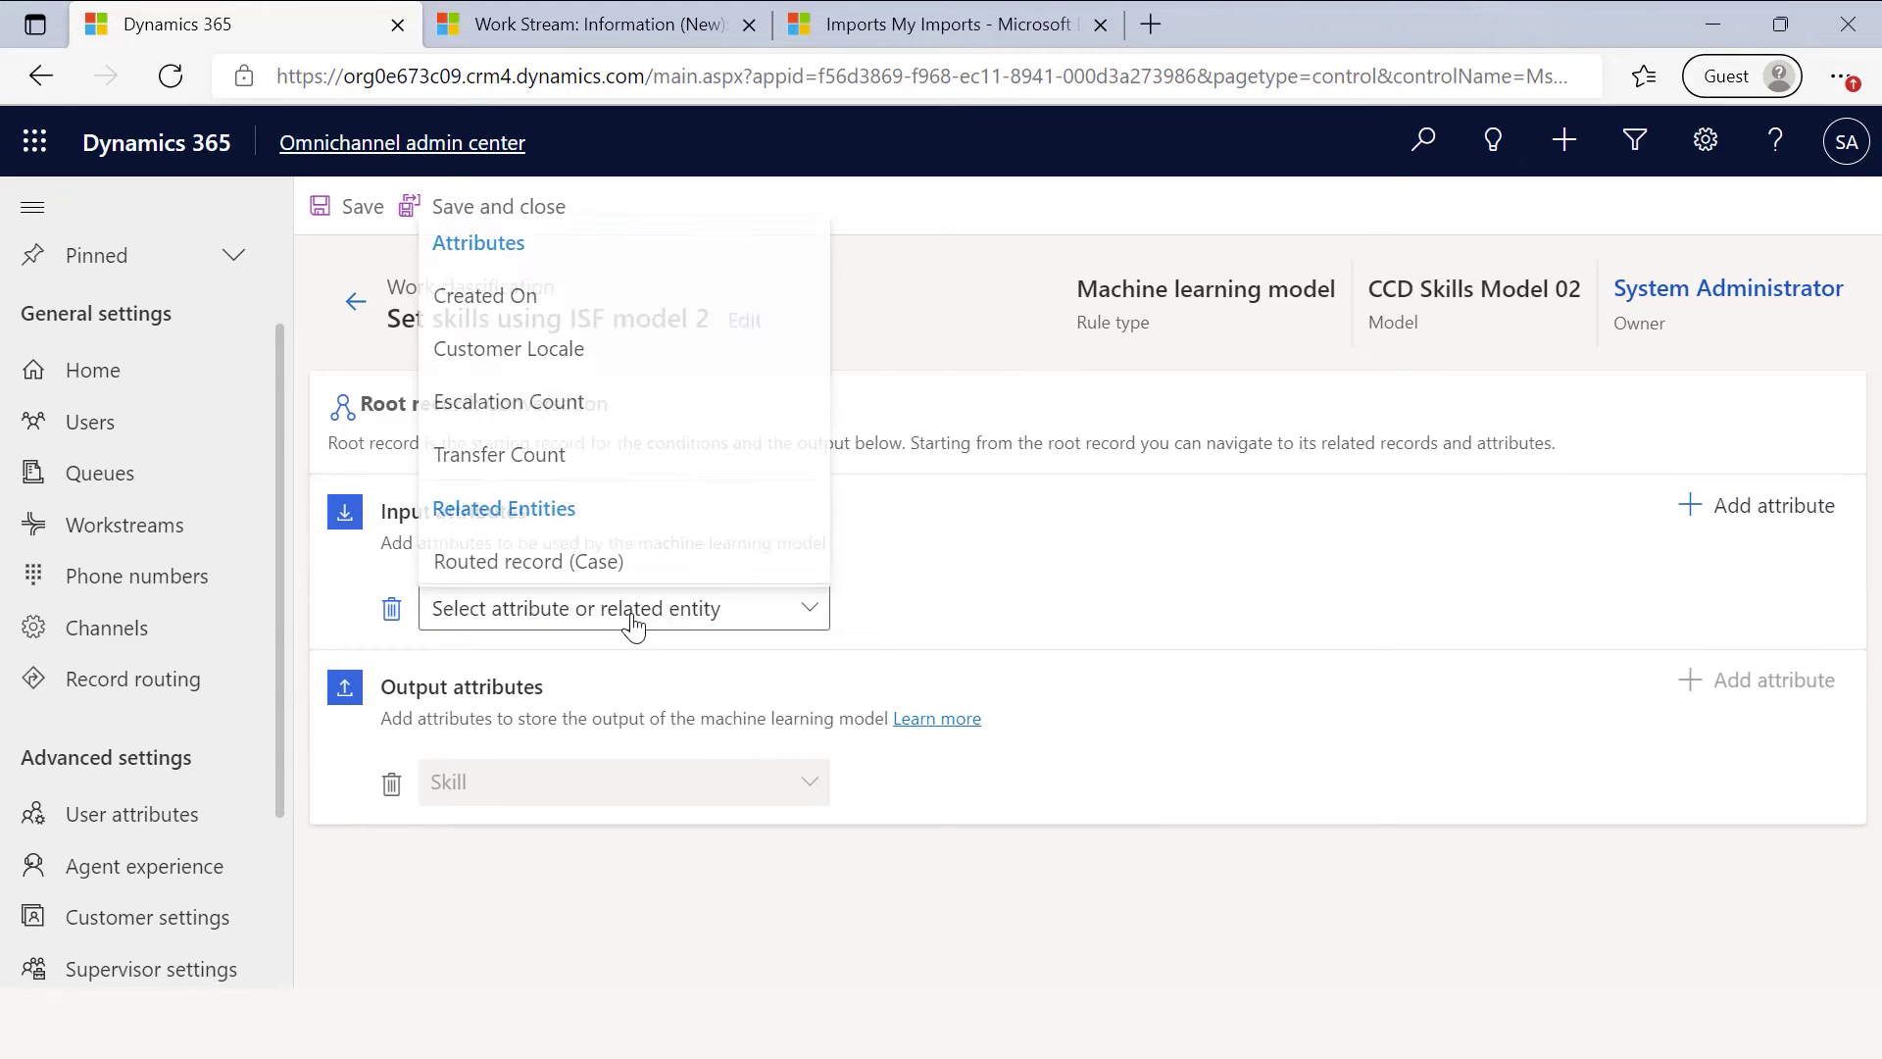
{"action": "left_click", "coordinate": [569, 557]}
{"action": "left_click", "coordinate": [965, 606]}
{"action": "scroll", "coordinate": [990, 549], "scroll_direction": "down", "scroll_amount": 8}
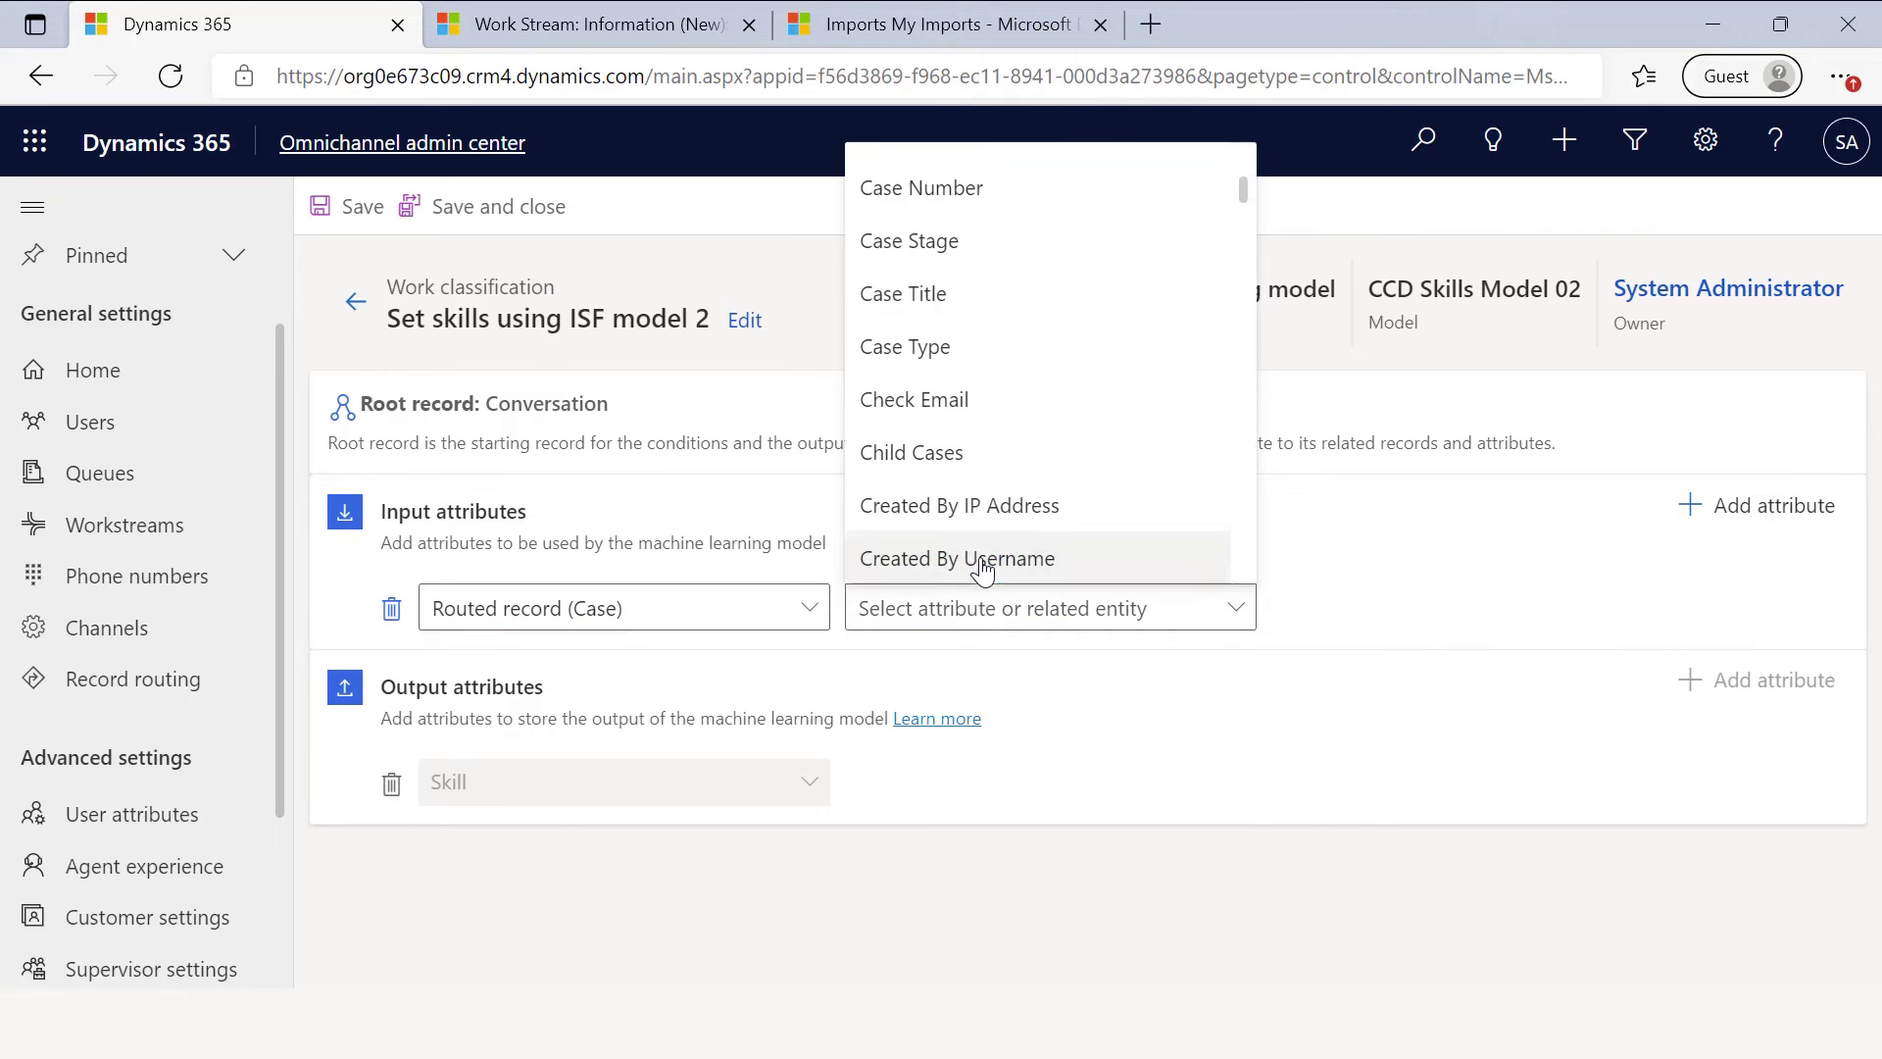
{"action": "left_click", "coordinate": [985, 431]}
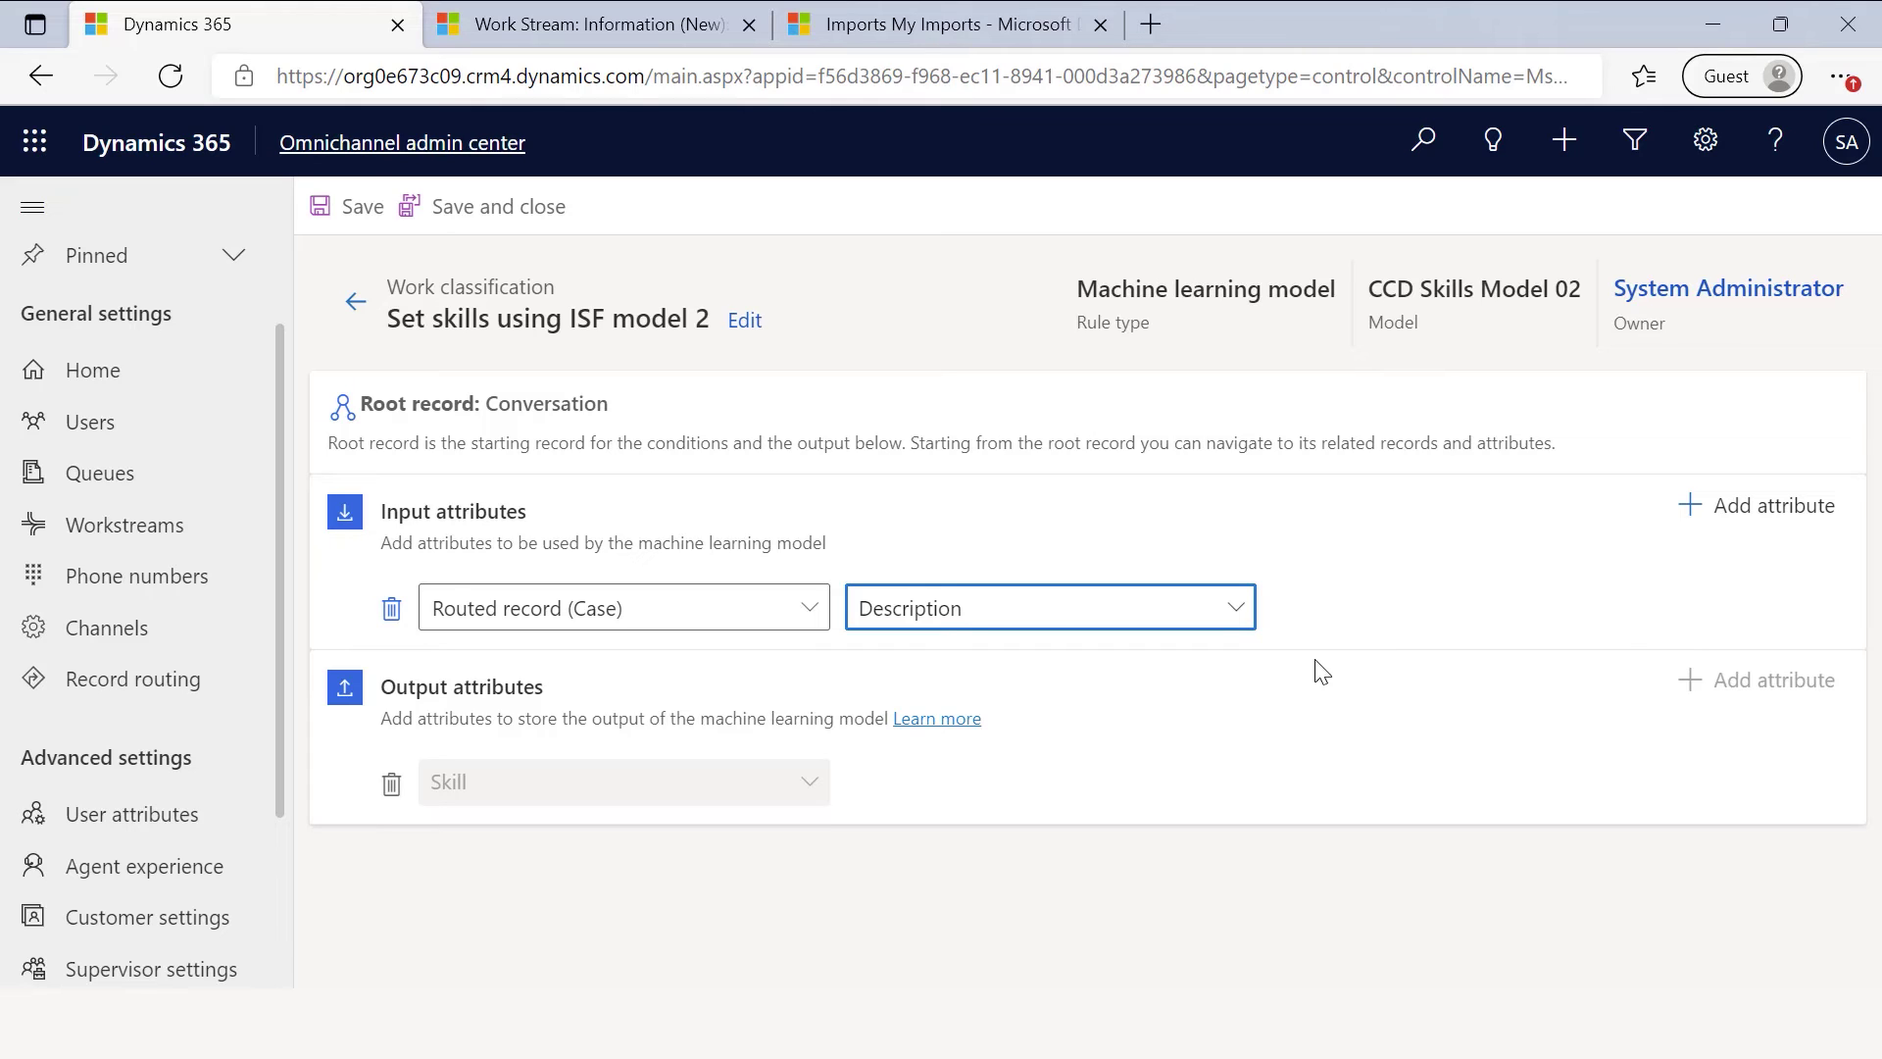
{"action": "left_click", "coordinate": [530, 208]}
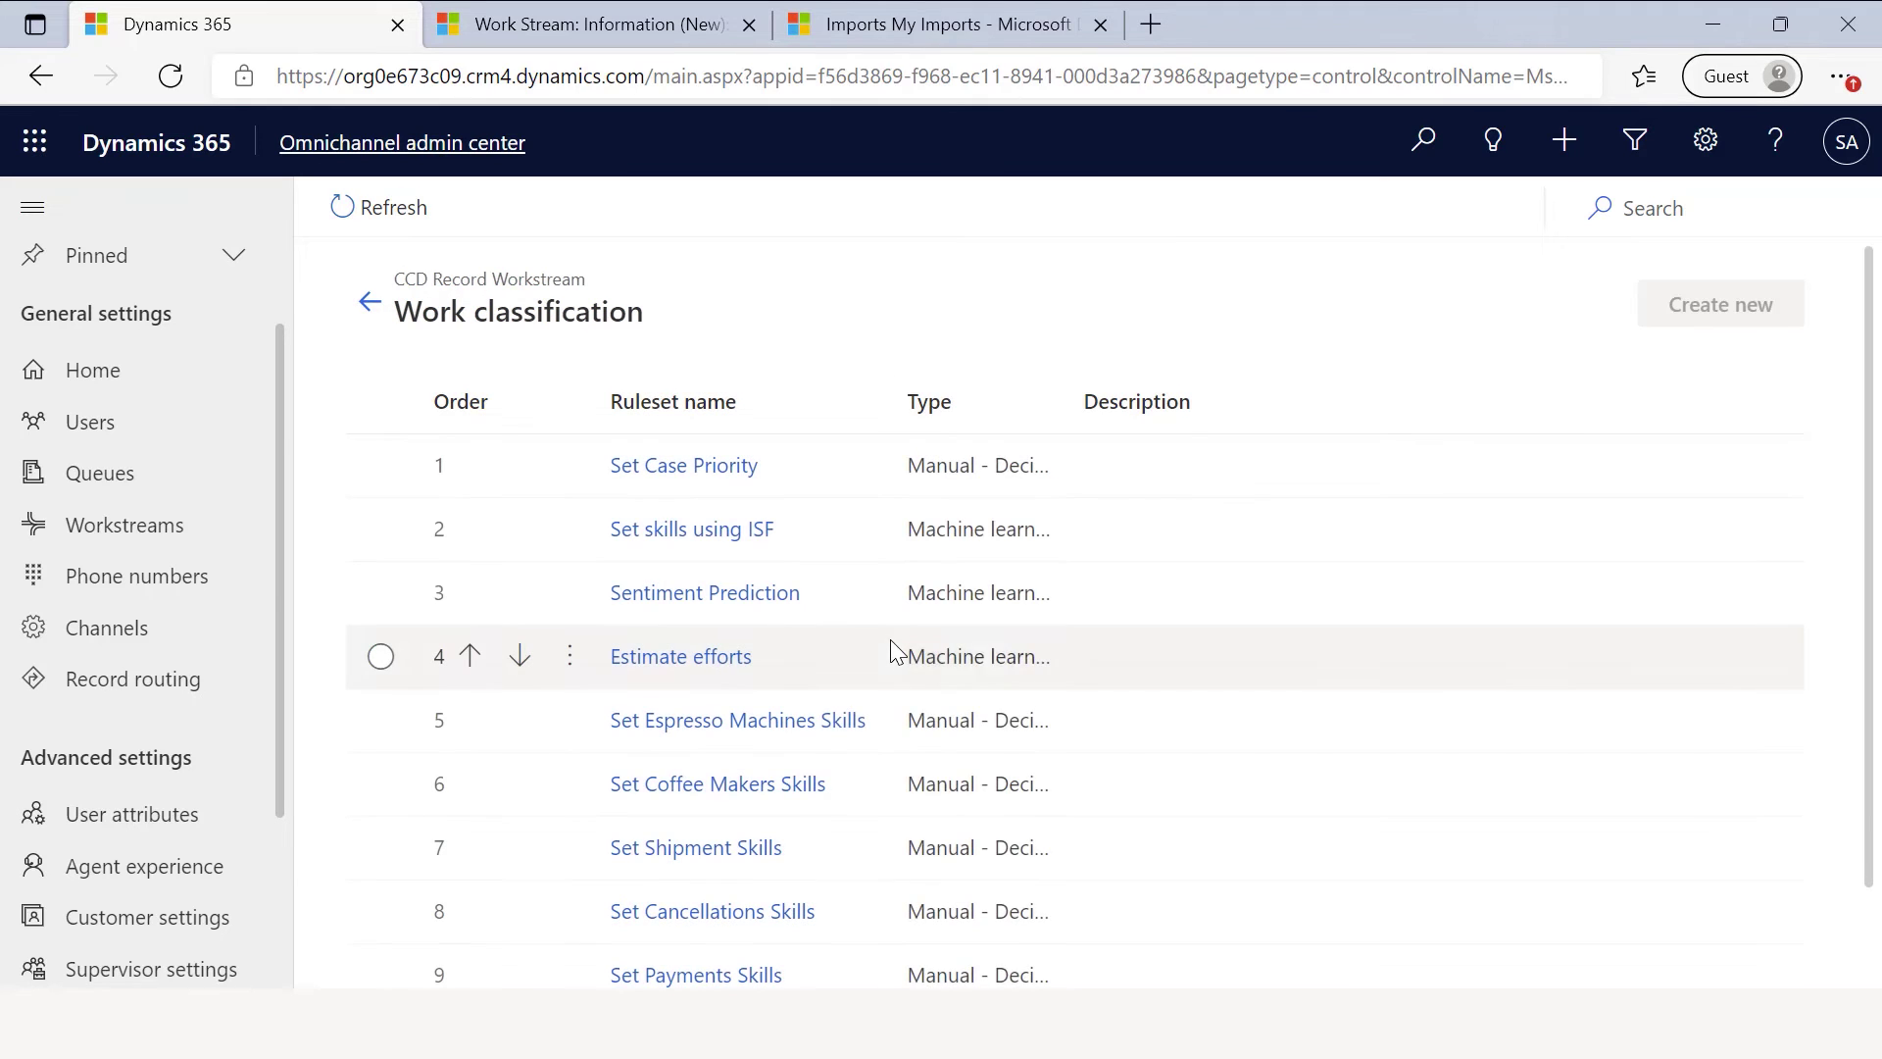
{"action": "scroll", "coordinate": [880, 686], "scroll_direction": "down", "scroll_amount": 2}
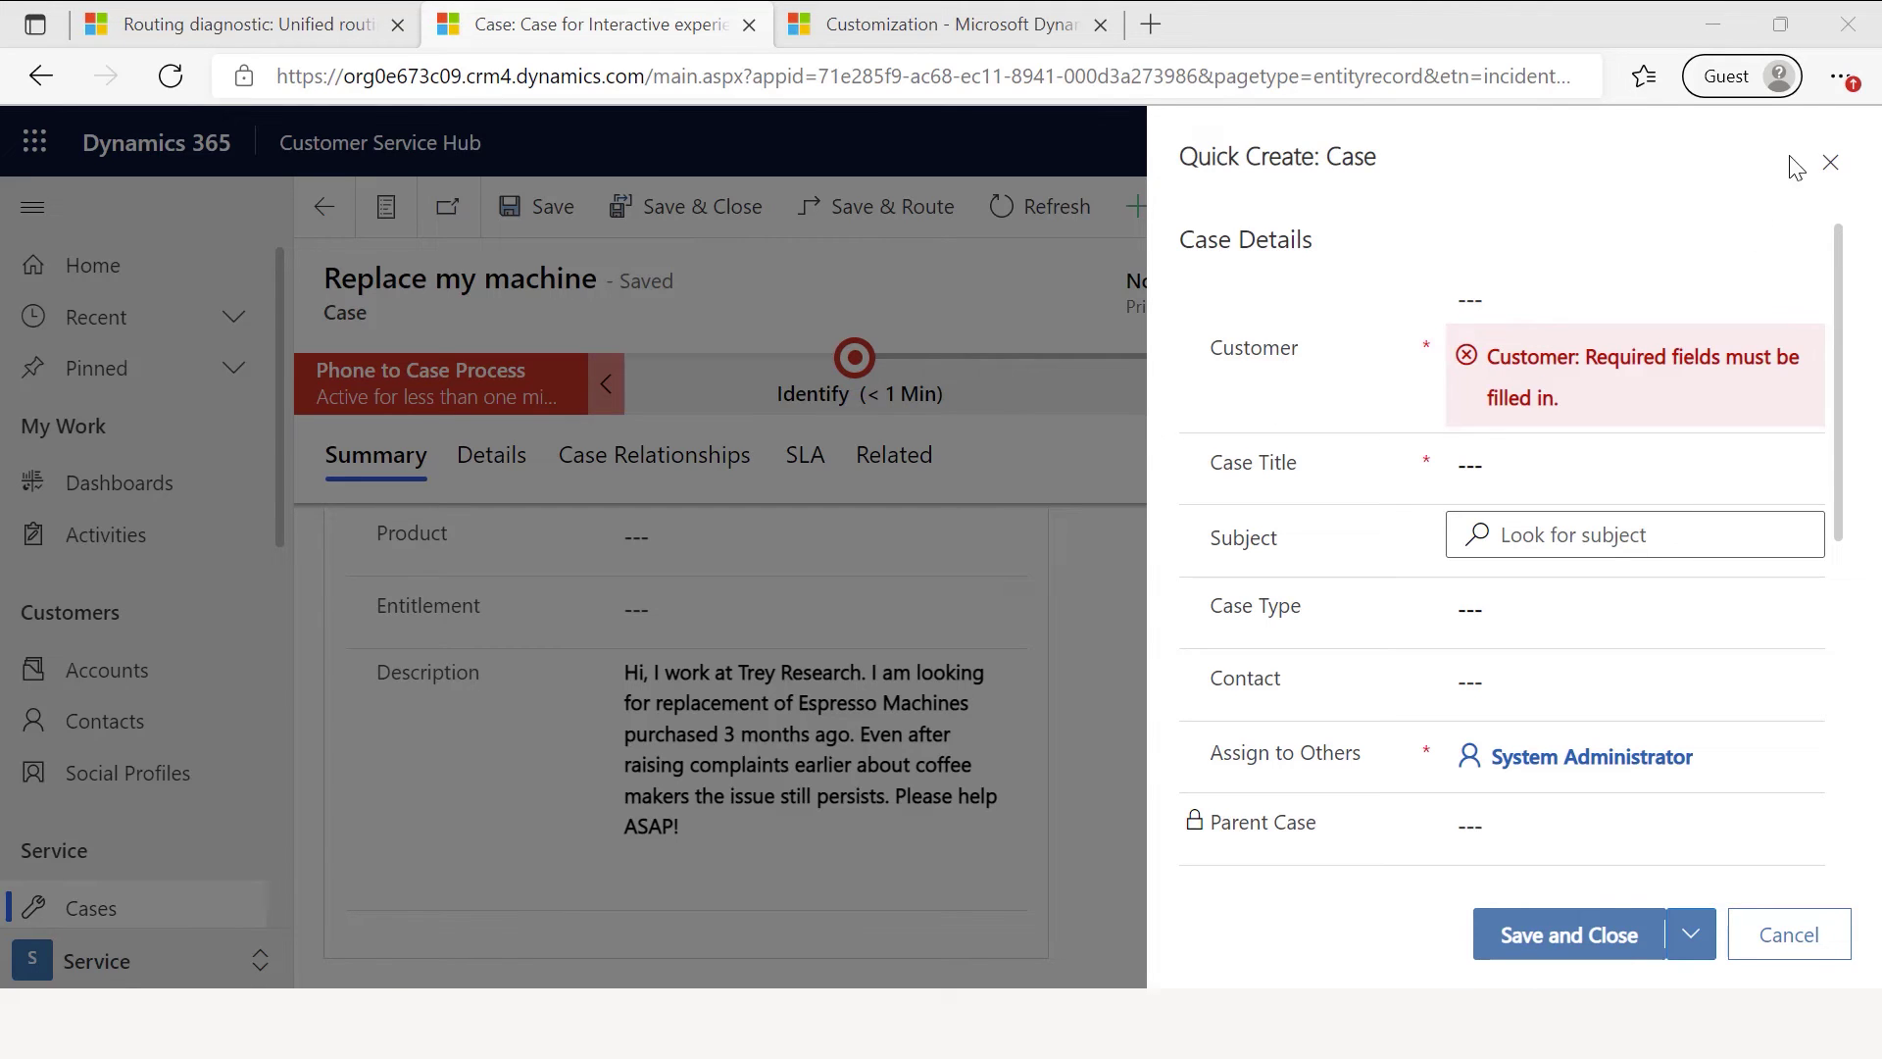
Start a fresh Quick Create case with customer A Datum Integration.
{"action": "left_click", "coordinate": [1830, 162]}
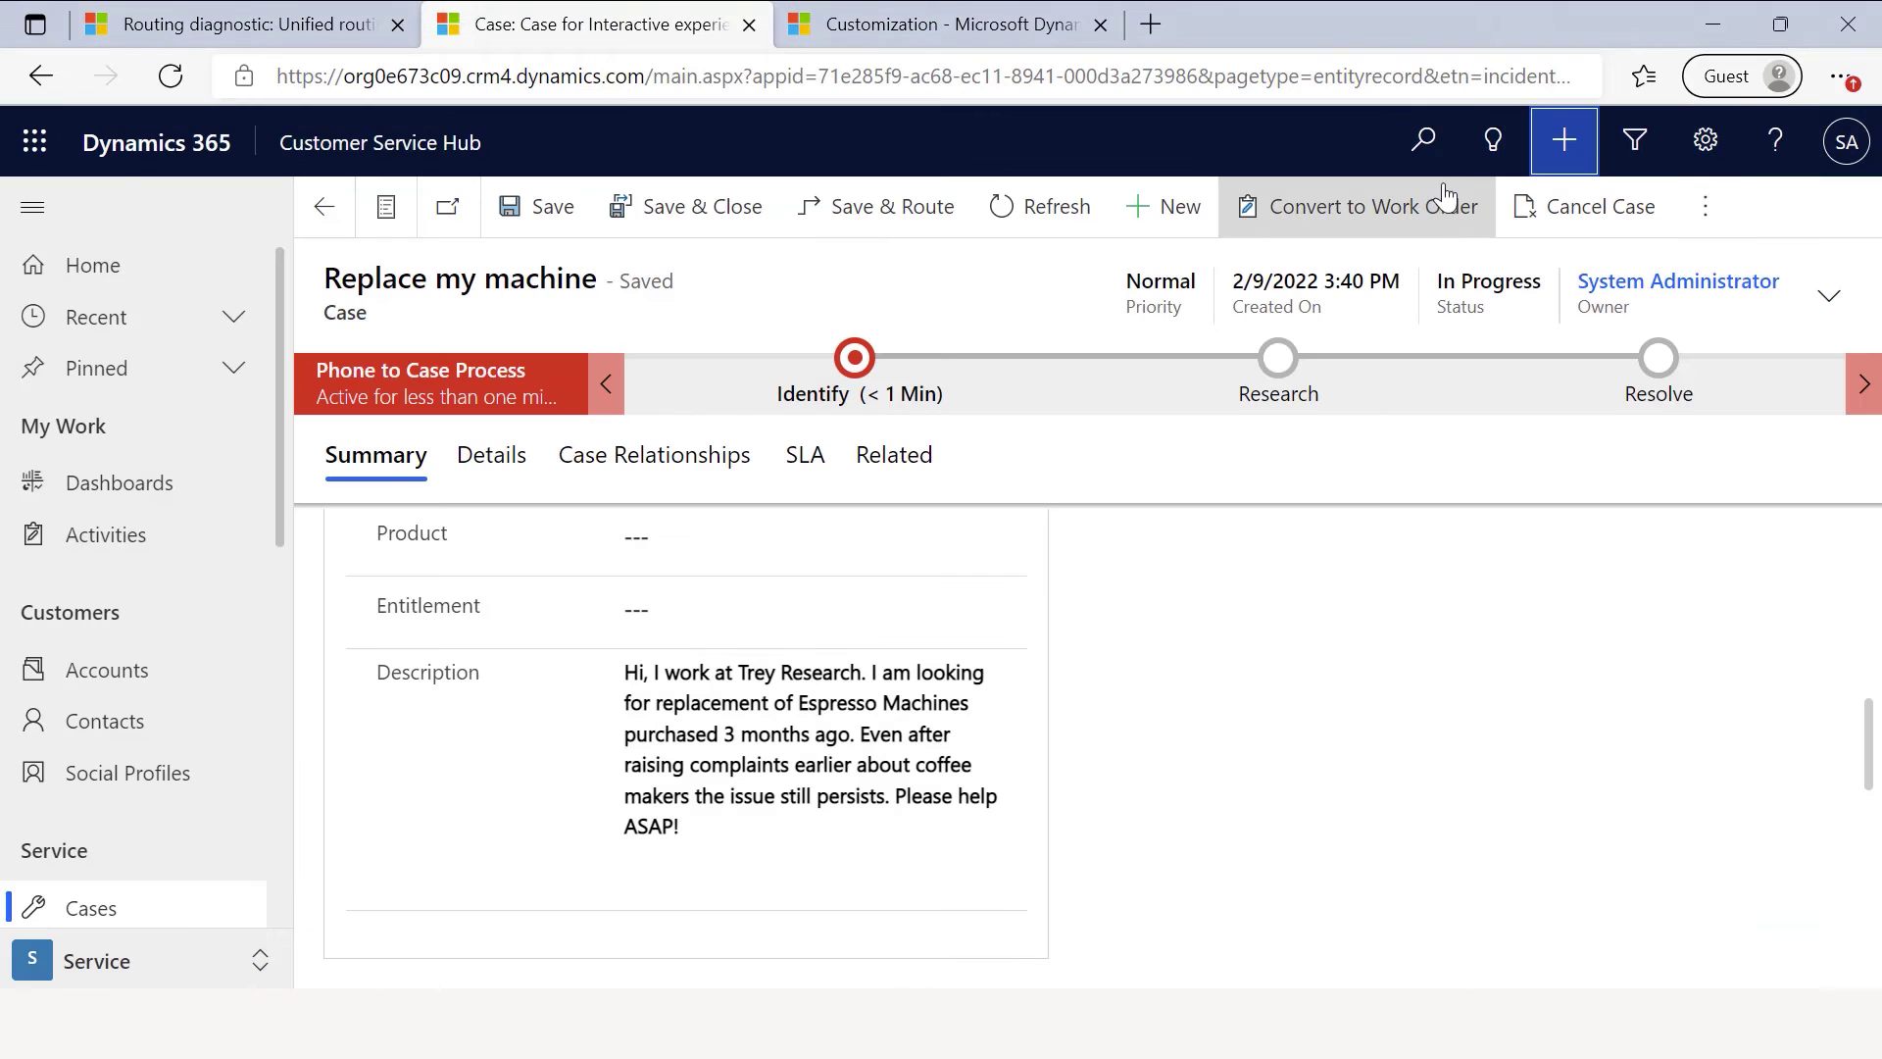
{"action": "left_click", "coordinate": [1567, 145]}
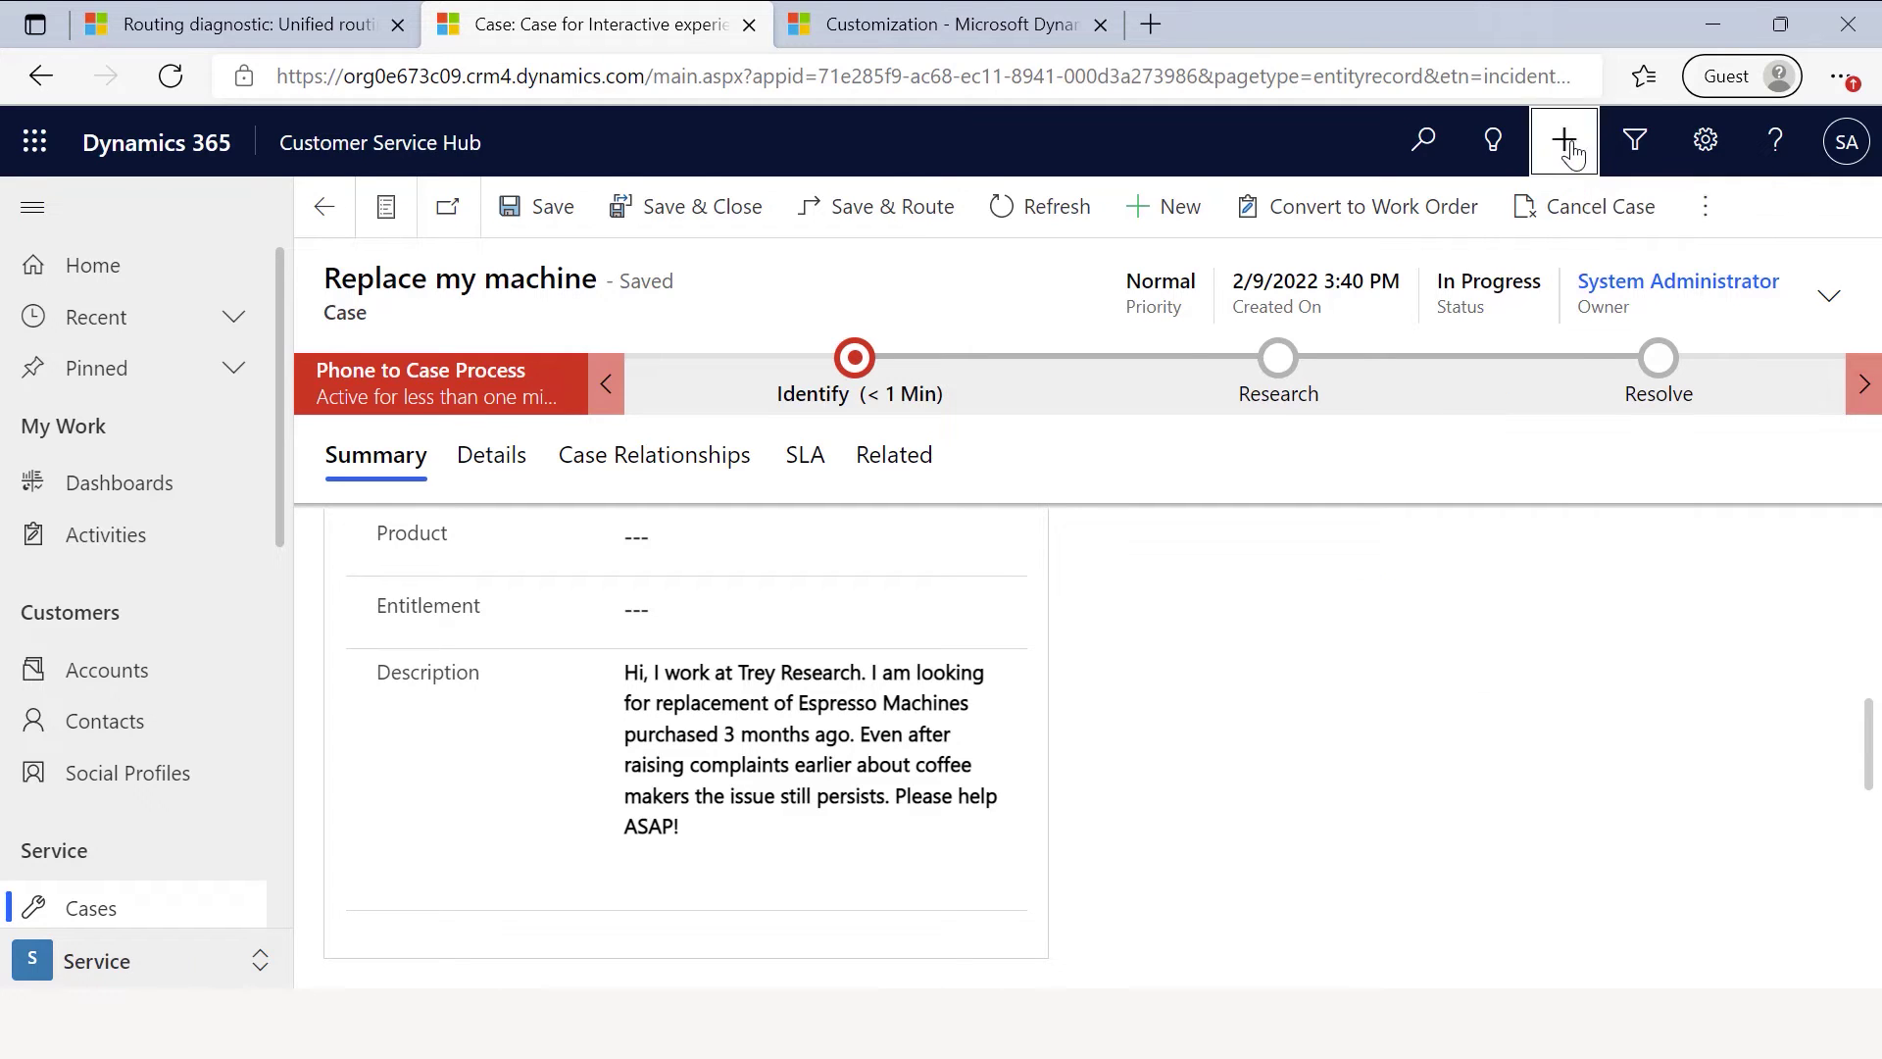
{"action": "left_click", "coordinate": [1350, 426]}
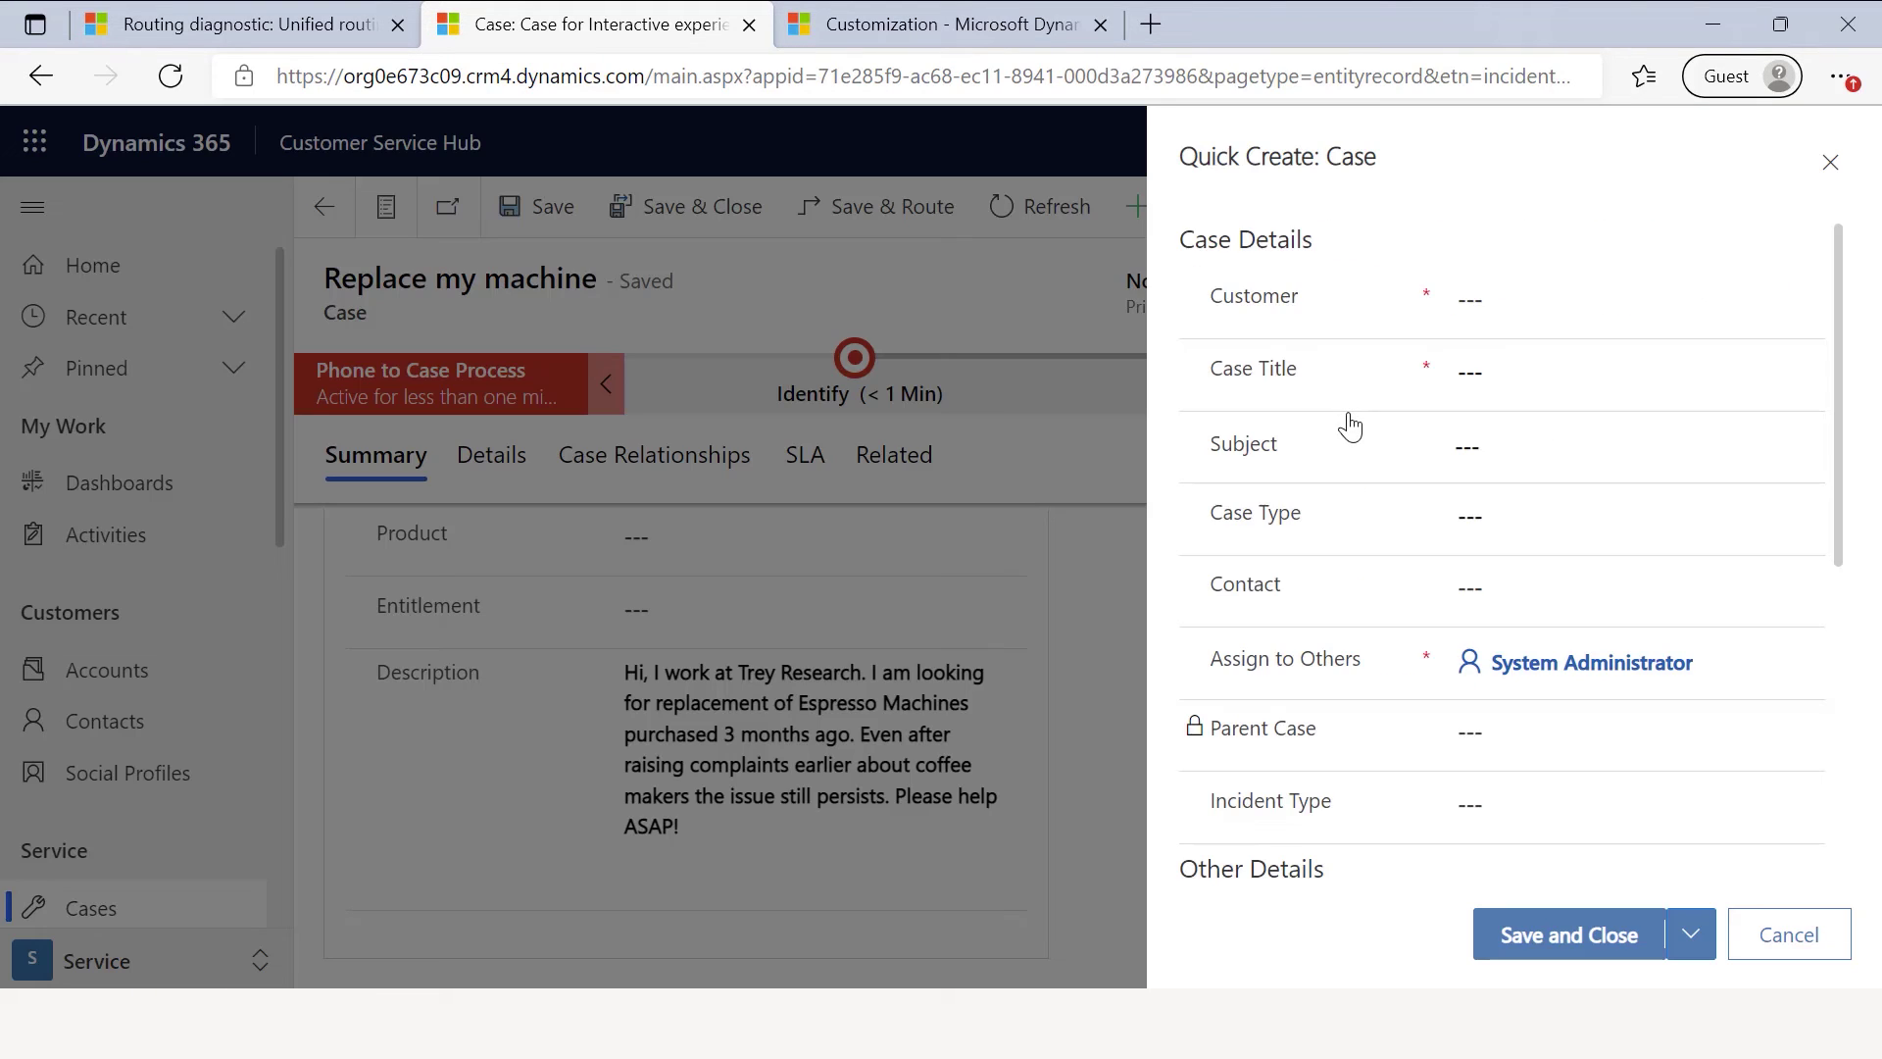
{"action": "left_click", "coordinate": [1476, 297]}
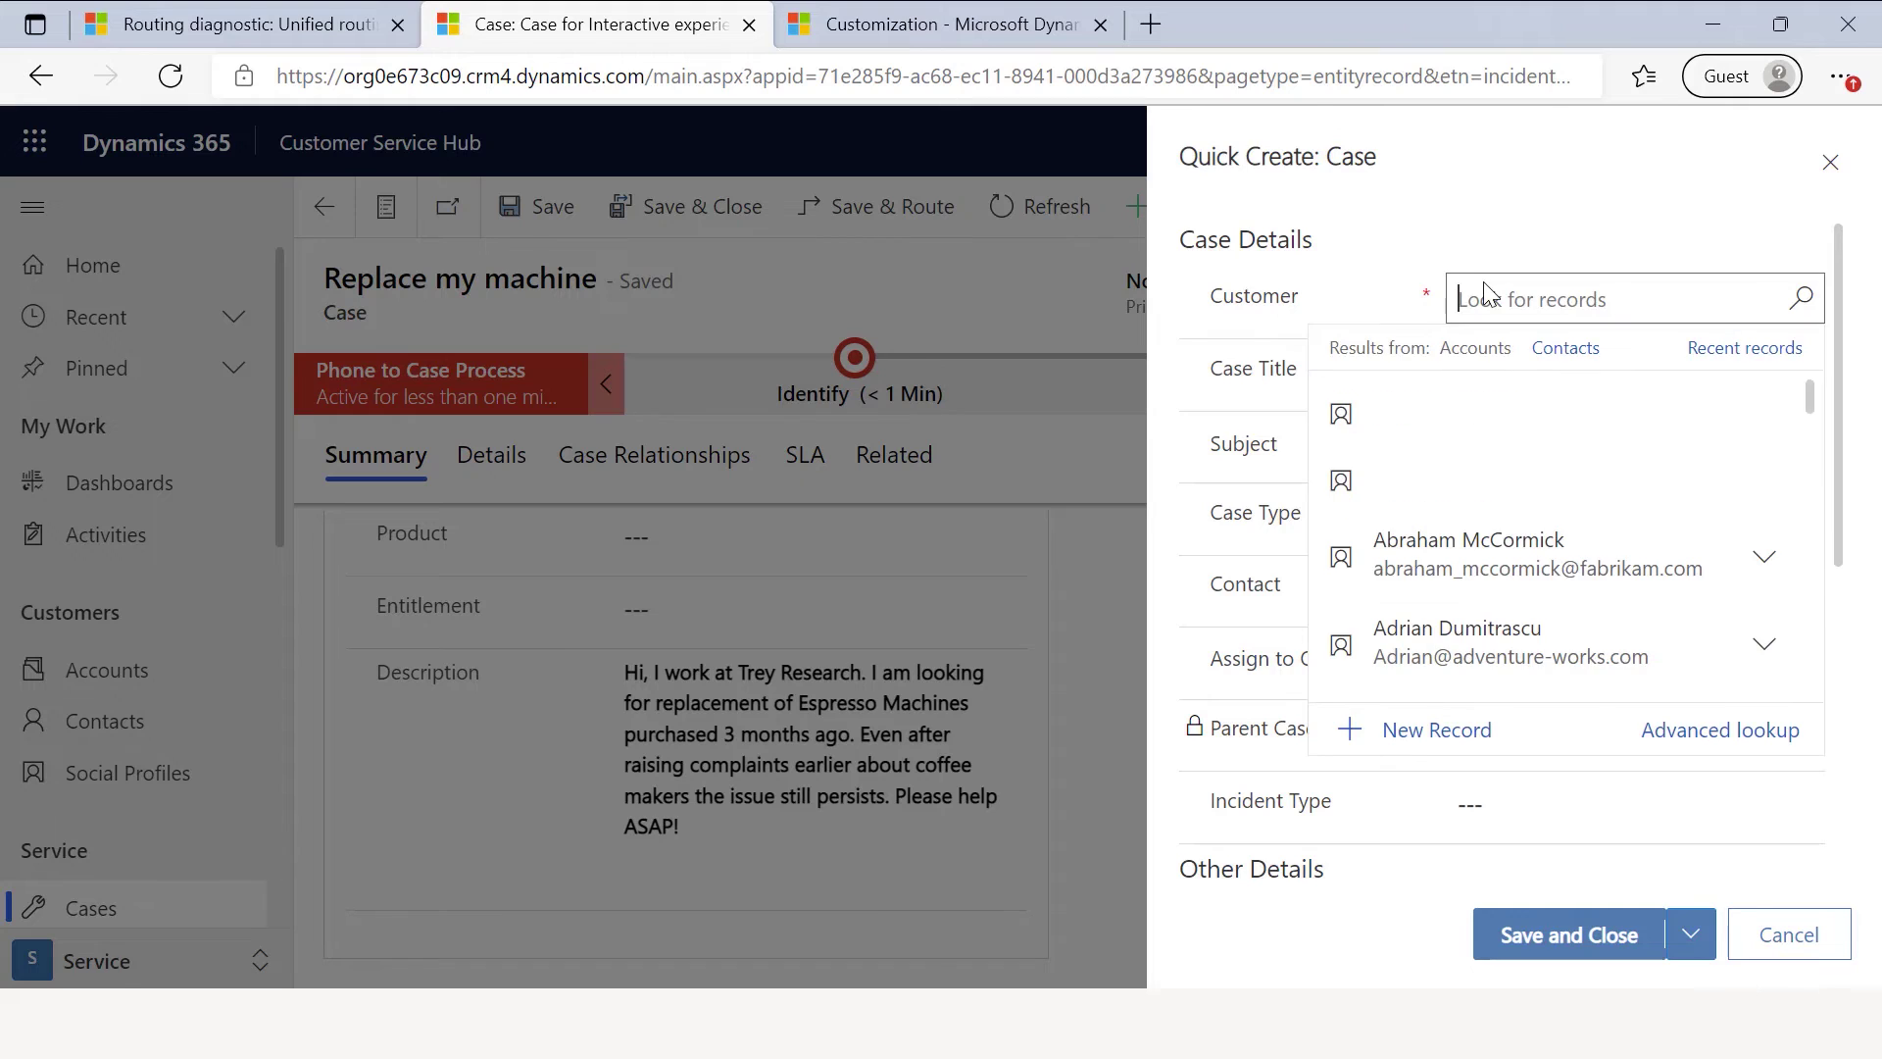
{"action": "scroll", "coordinate": [1485, 509], "scroll_direction": "down", "scroll_amount": 1}
{"action": "left_click", "coordinate": [1470, 541]}
Title the case 'Replace my coffee machine' and paste the customer's message as its description.
{"action": "left_click", "coordinate": [1515, 376]}
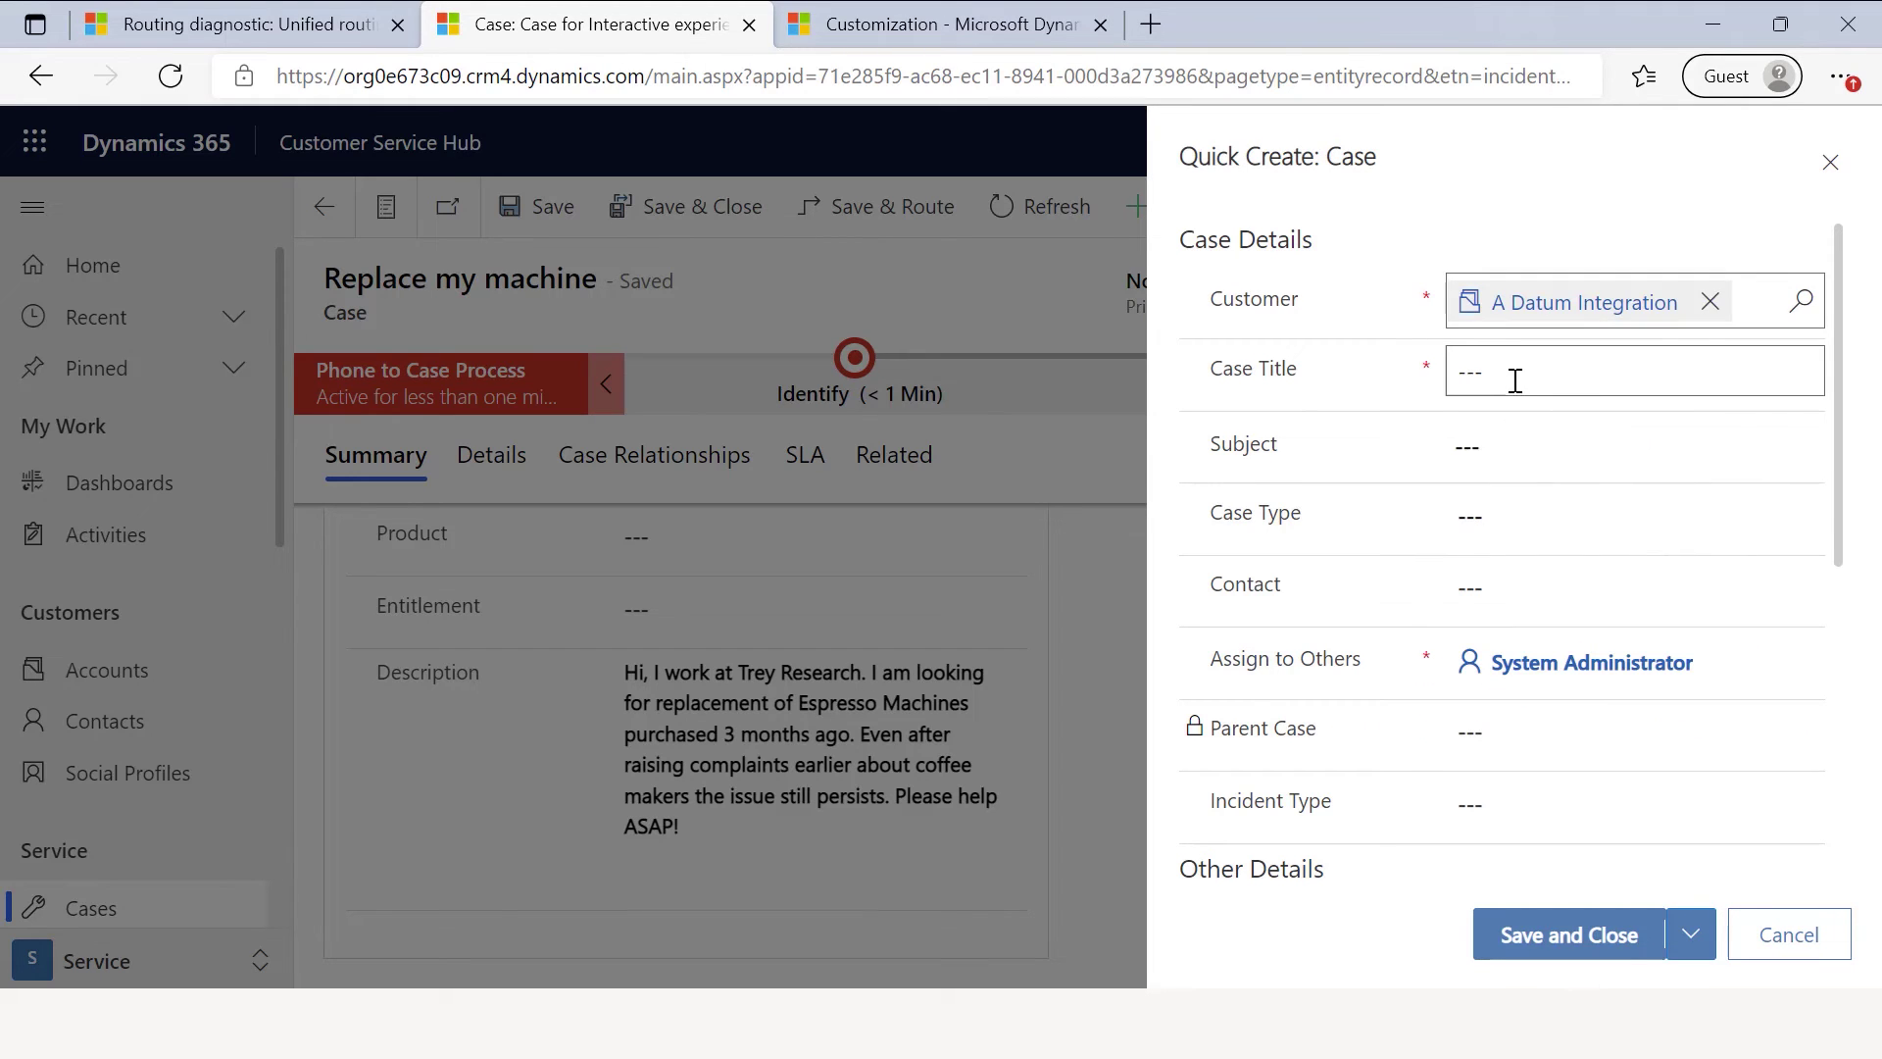
{"action": "type", "text": "Re"}
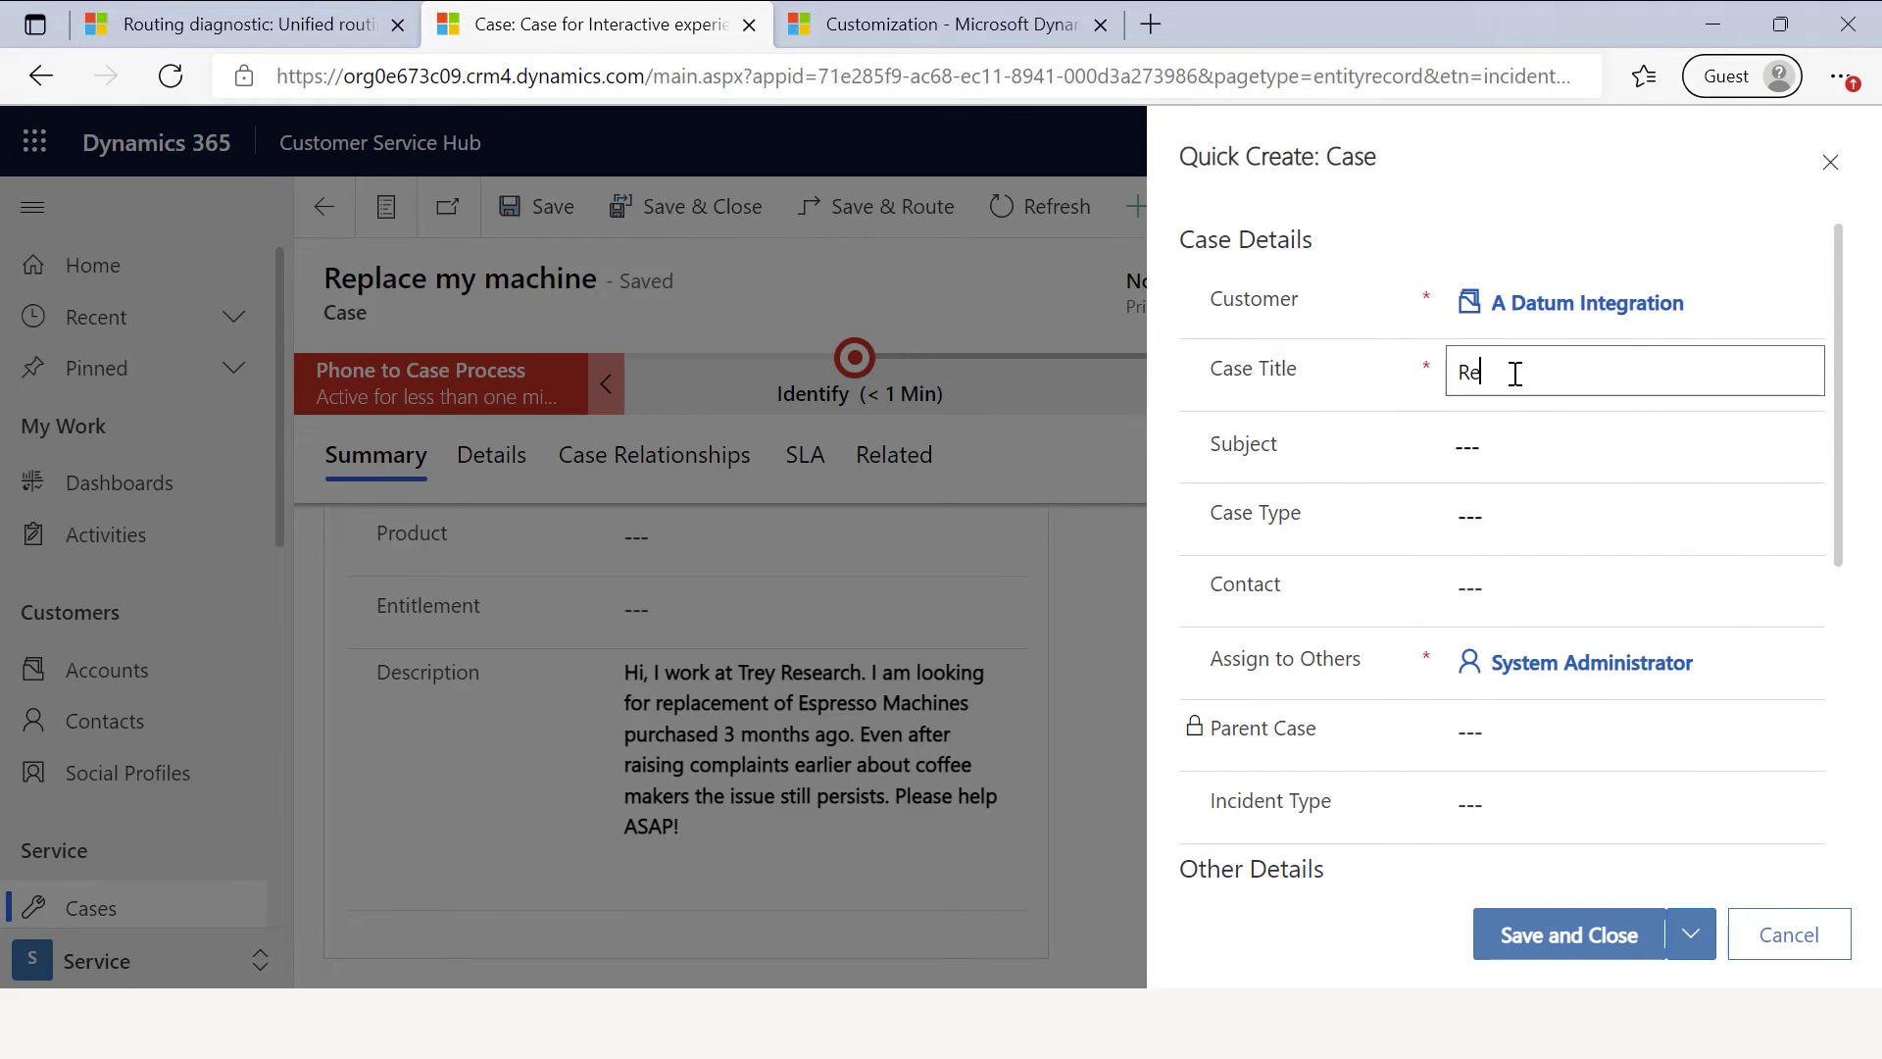
{"action": "type", "text": "place my coffee machine"}
{"action": "key", "text": "Tab"}
{"action": "key", "text": "Tab"}
{"action": "key", "text": "Tab"}
{"action": "key", "text": "Tab"}
{"action": "key", "text": "Tab"}
{"action": "key", "text": "Tab"}
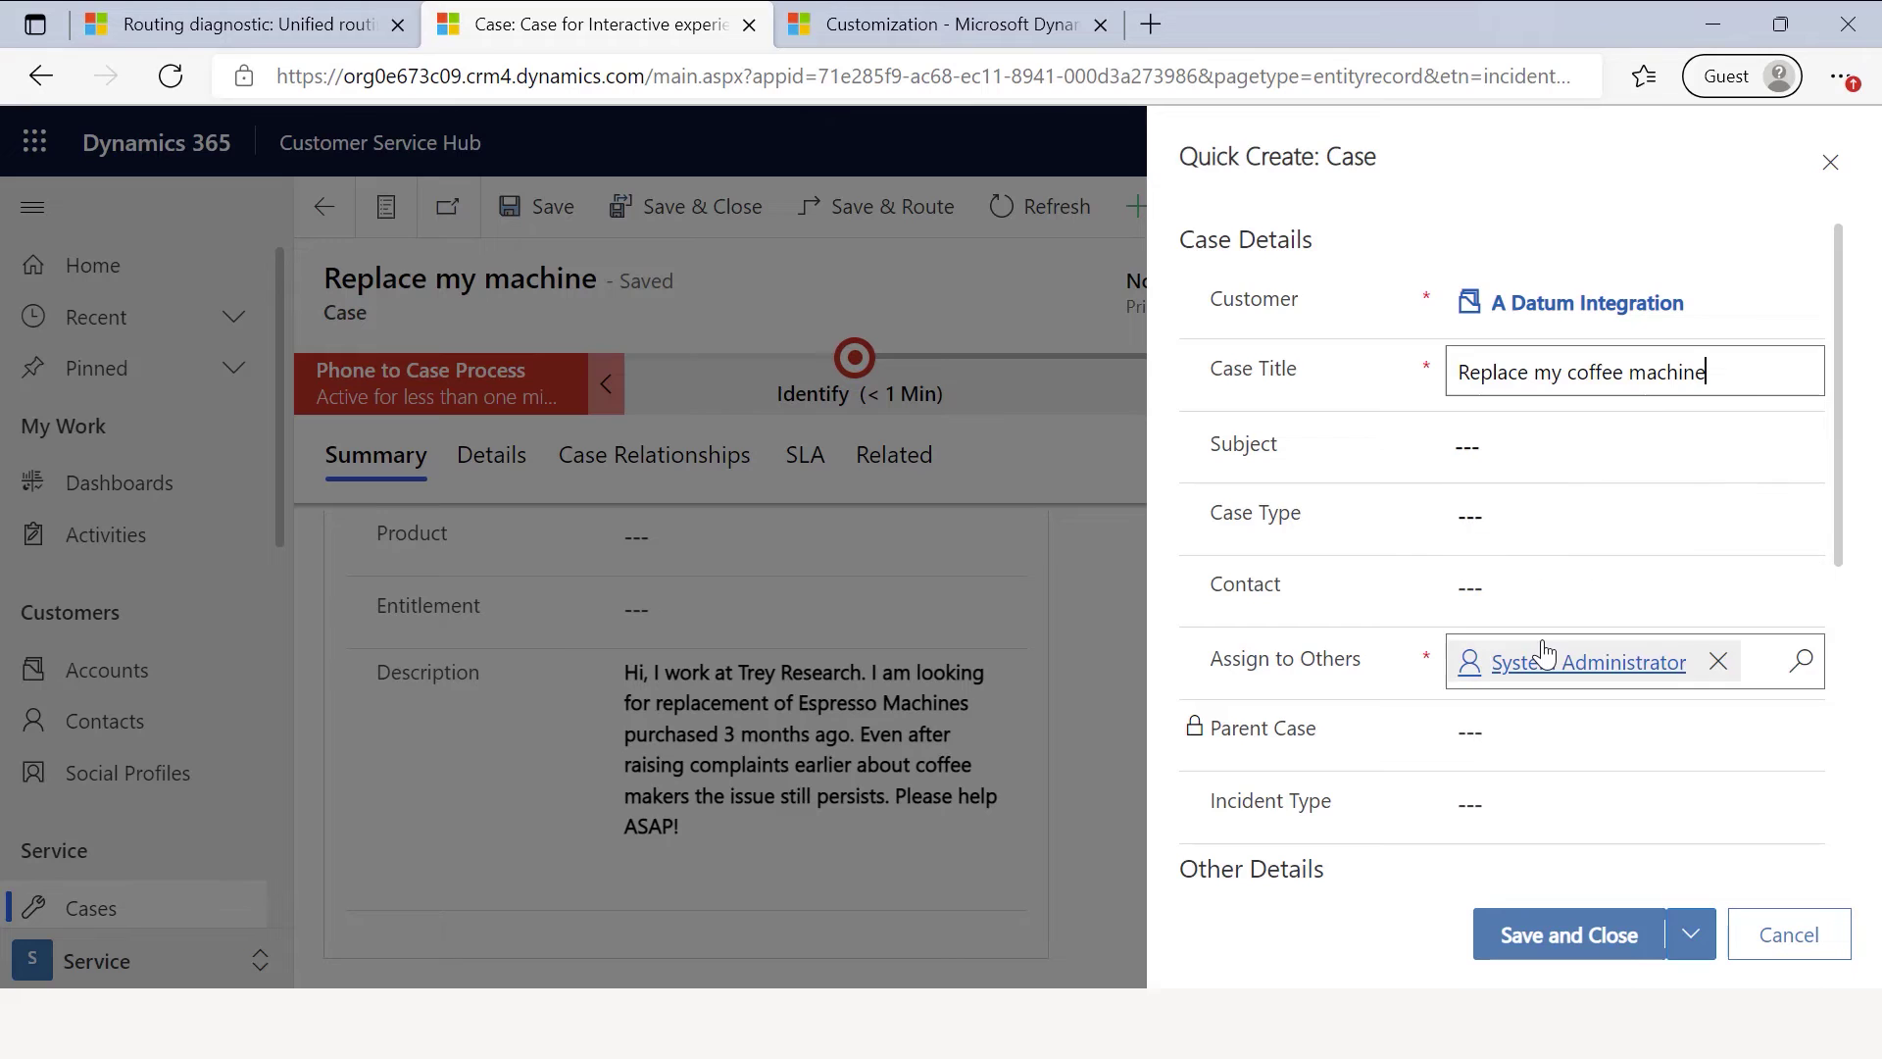
{"action": "mouse_move", "coordinate": [1549, 659]}
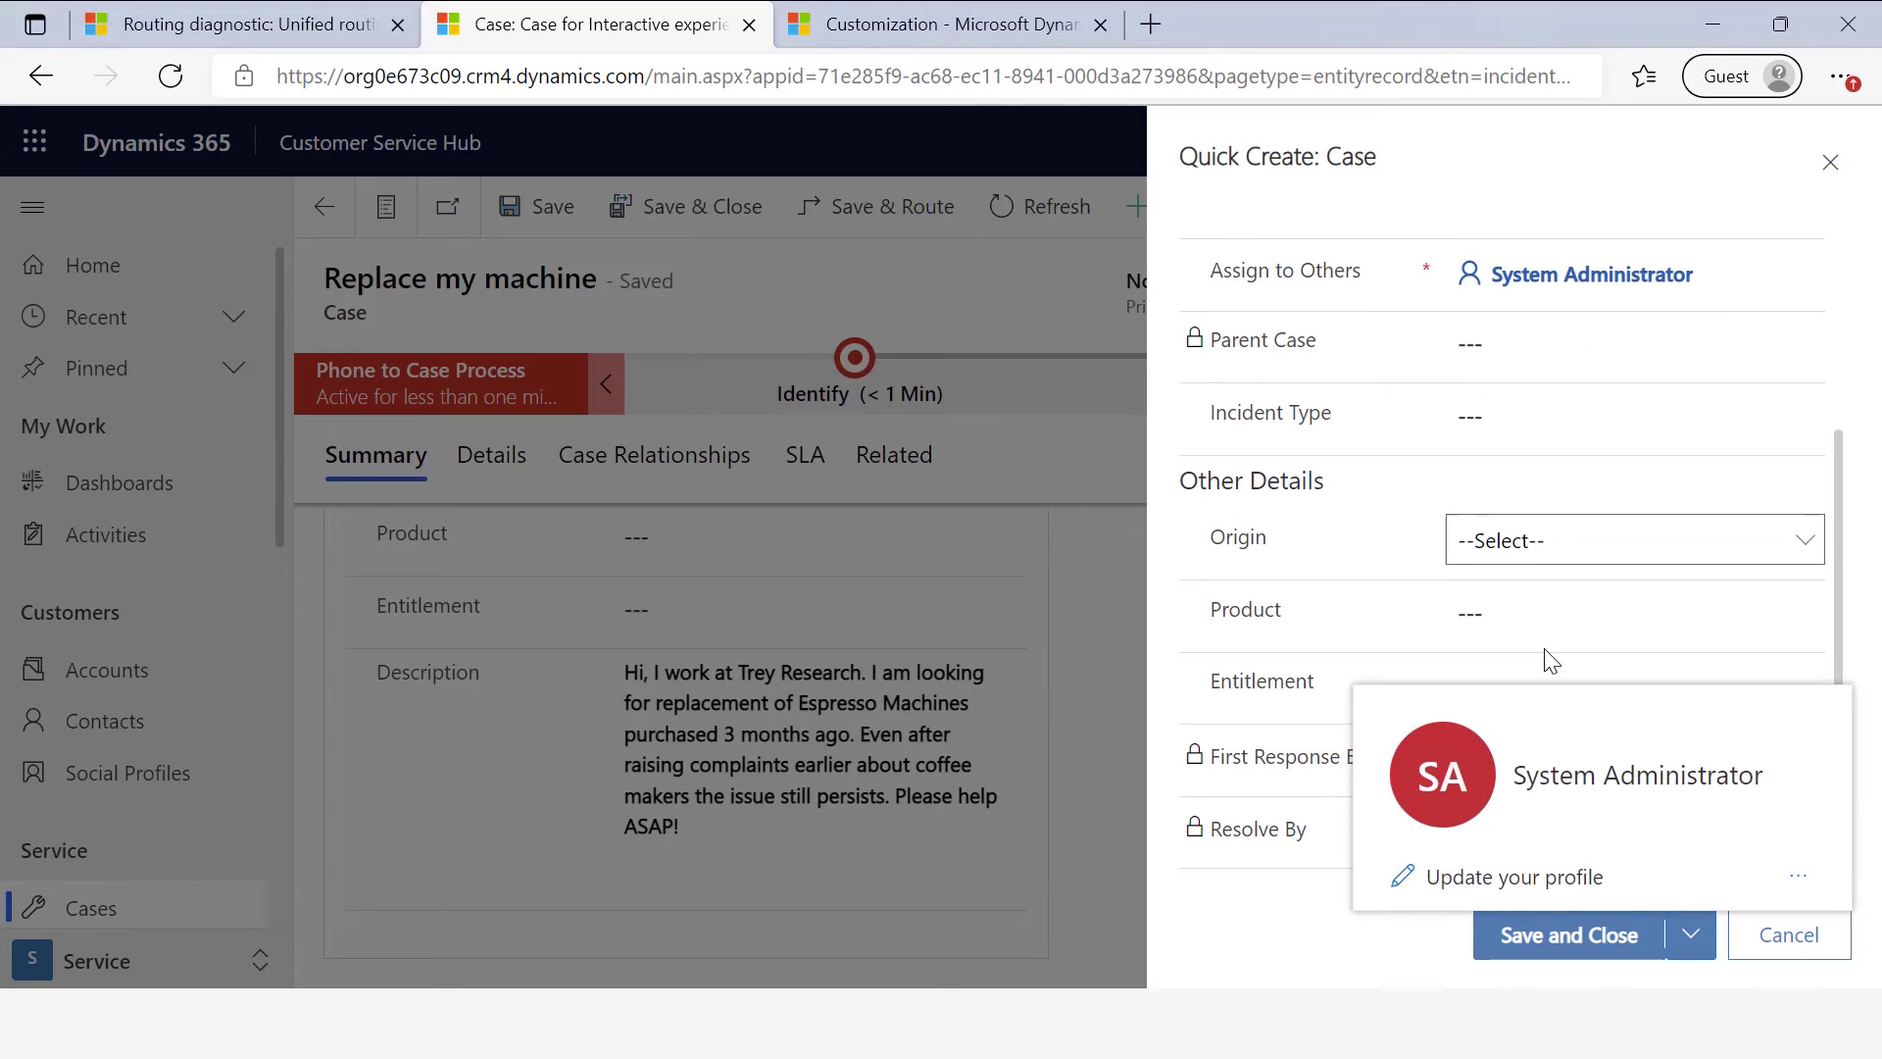
{"action": "left_click", "coordinate": [1437, 546]}
{"action": "scroll", "coordinate": [1439, 568], "scroll_direction": "down", "scroll_amount": 2}
{"action": "scroll", "coordinate": [1437, 567], "scroll_direction": "down", "scroll_amount": 1}
{"action": "left_click", "coordinate": [1301, 766]}
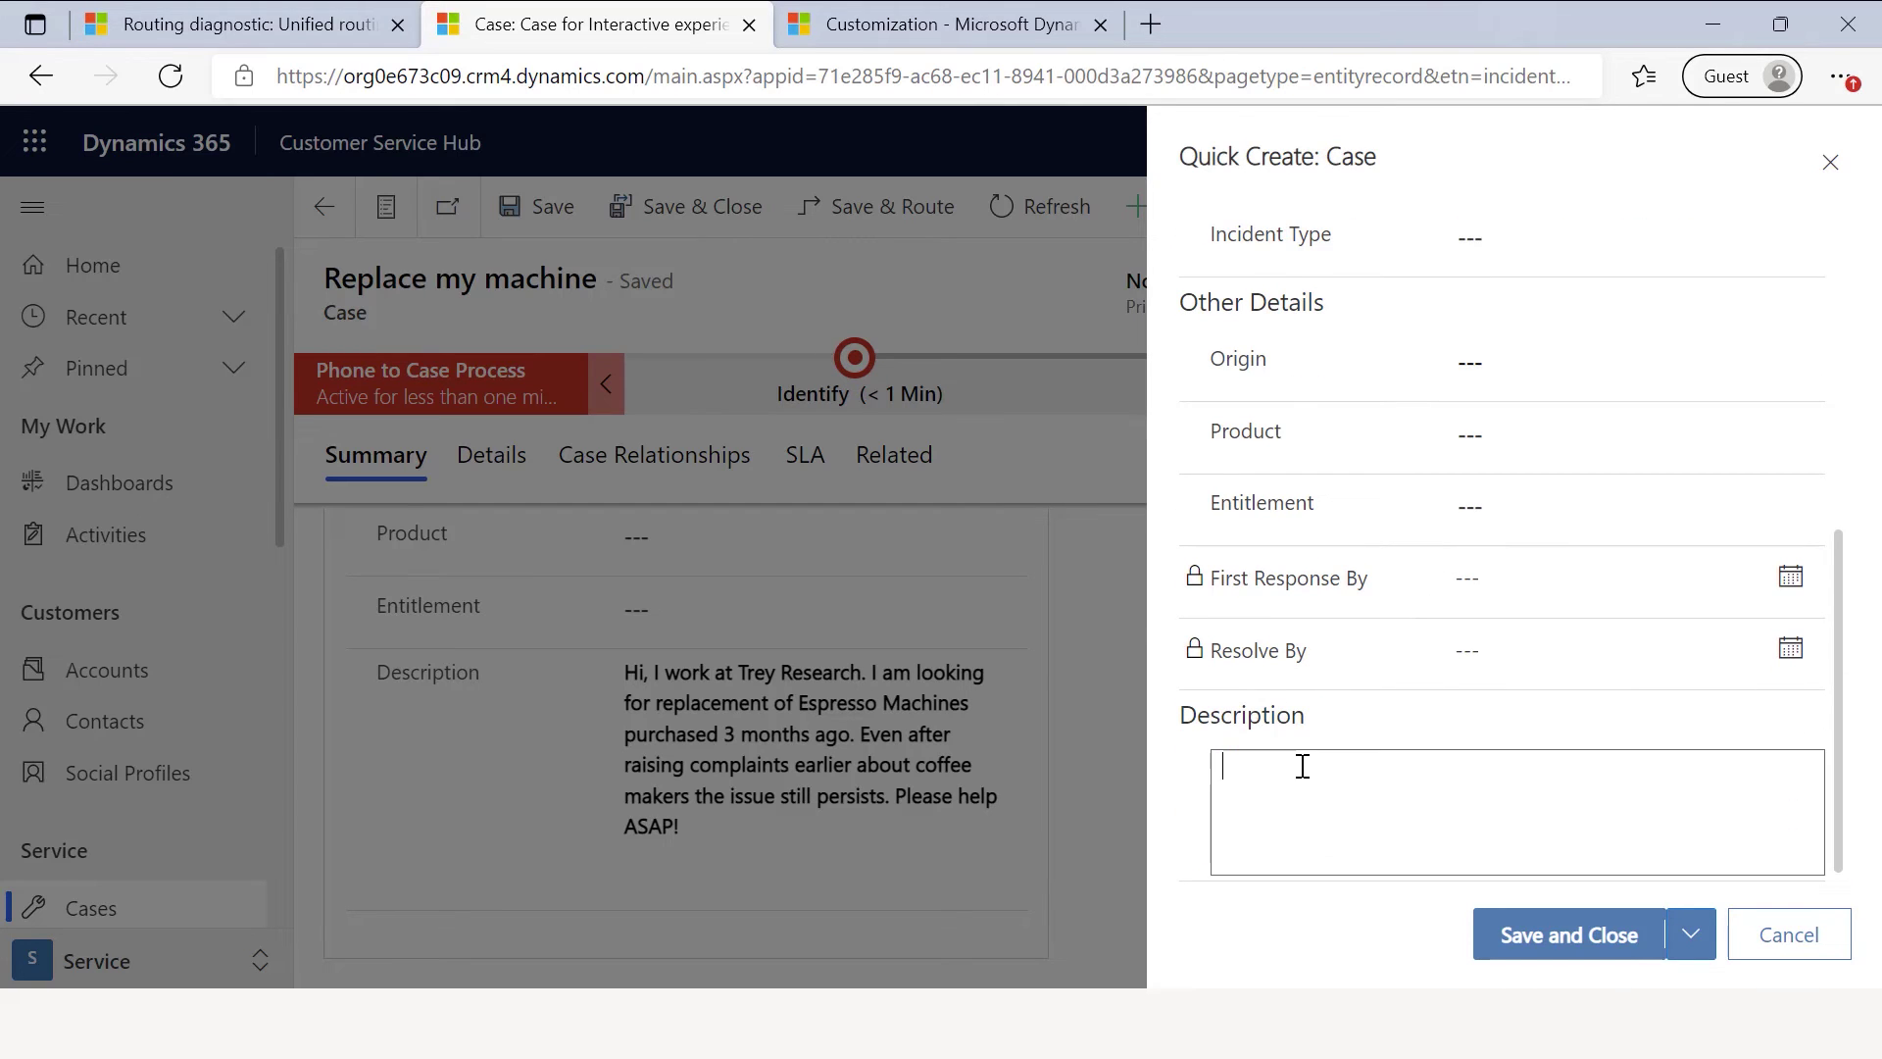
{"action": "type", "text": "Hi, I work at Trey Research. I am looking for replacement of Espresso Machines purchased 3 months ago. Even after raising complaints earlier about coffee makers the issue still persists. Please help ASAP!"}
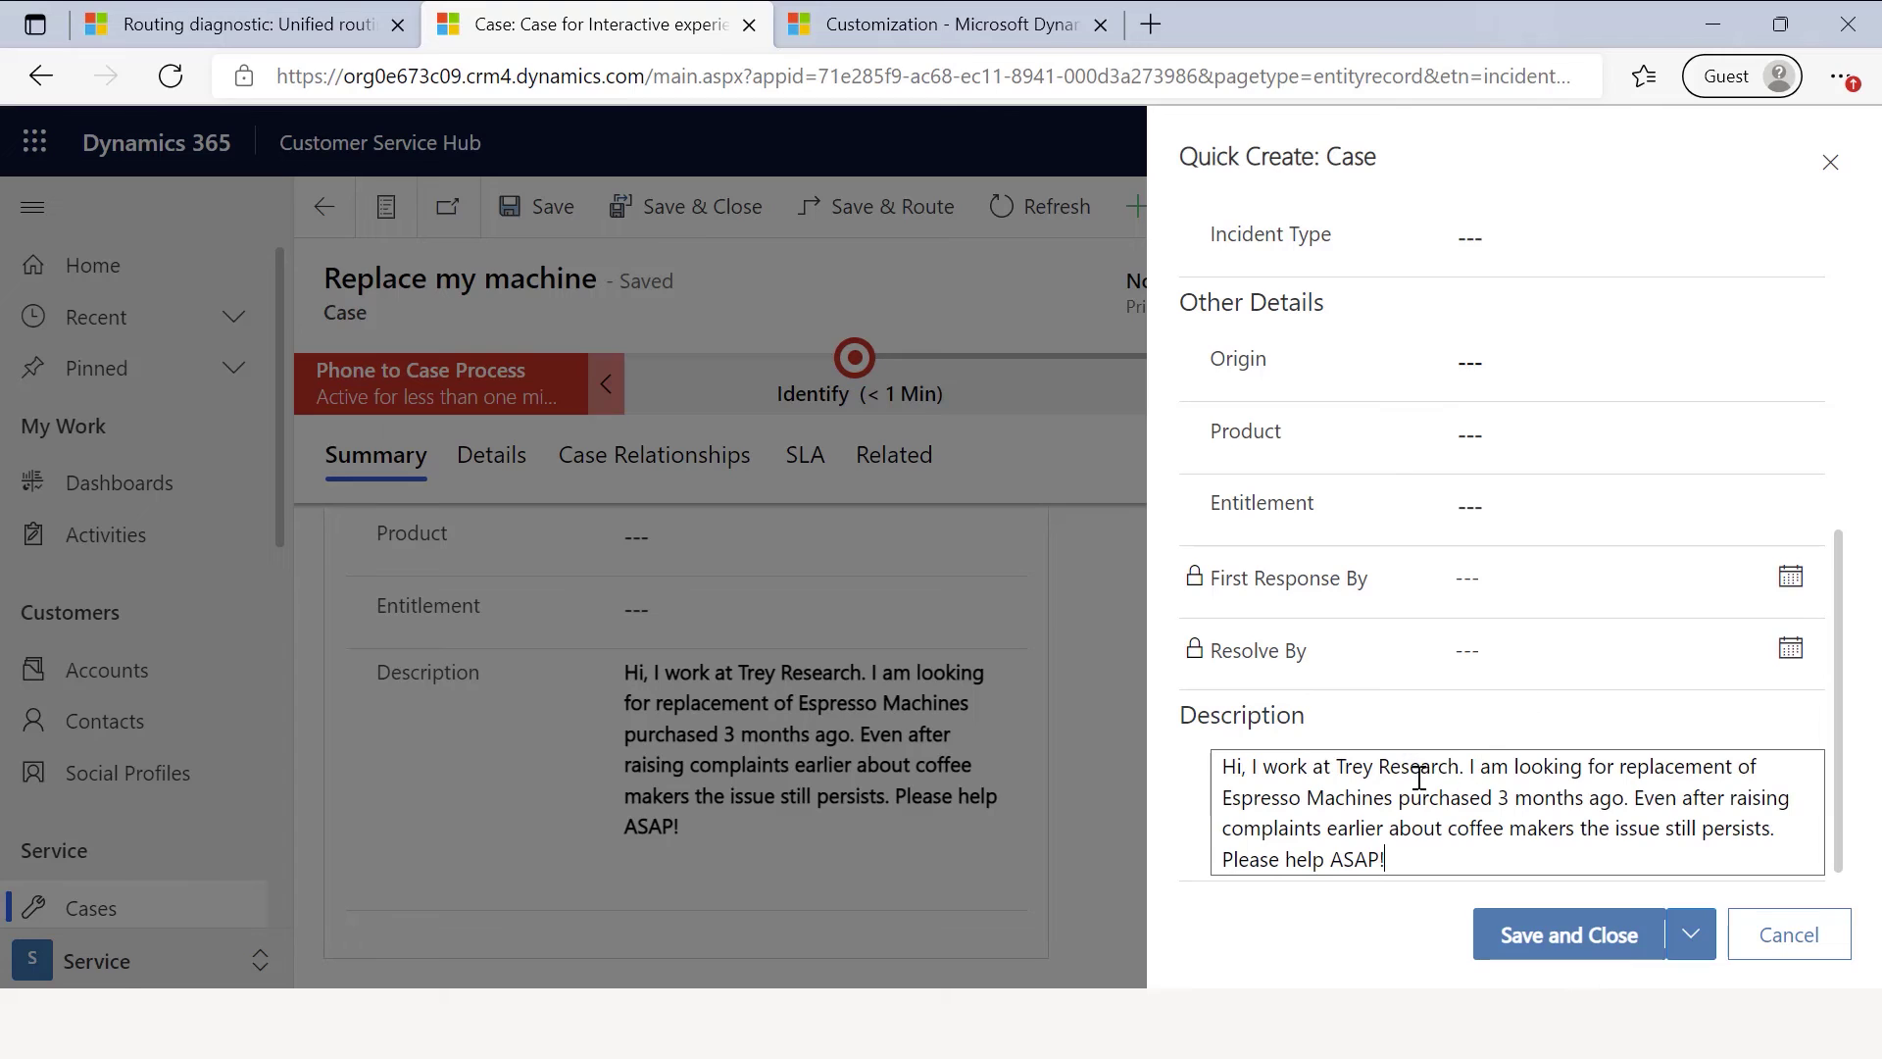
Set the Case Type to Problem, leaving product and incident type empty, and save the case.
{"action": "scroll", "coordinate": [1465, 655], "scroll_direction": "up", "scroll_amount": 3}
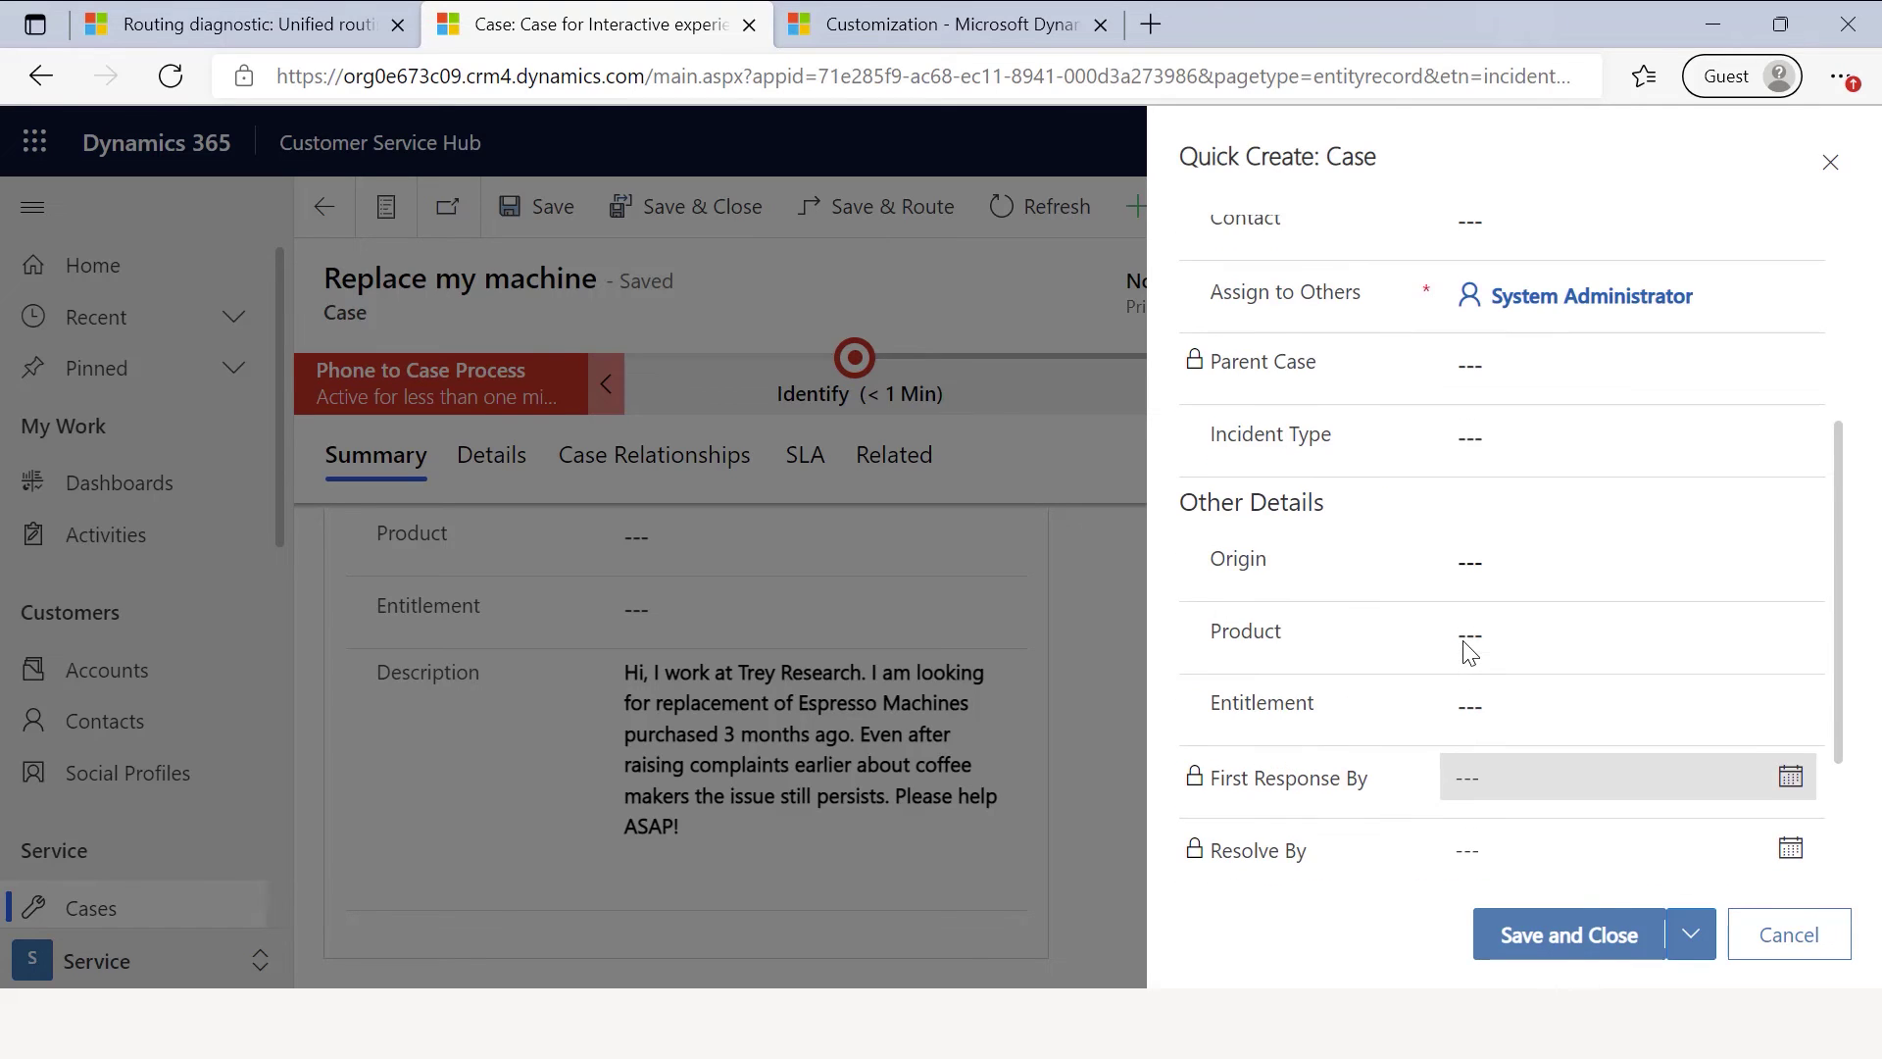
{"action": "left_click", "coordinate": [1464, 635]}
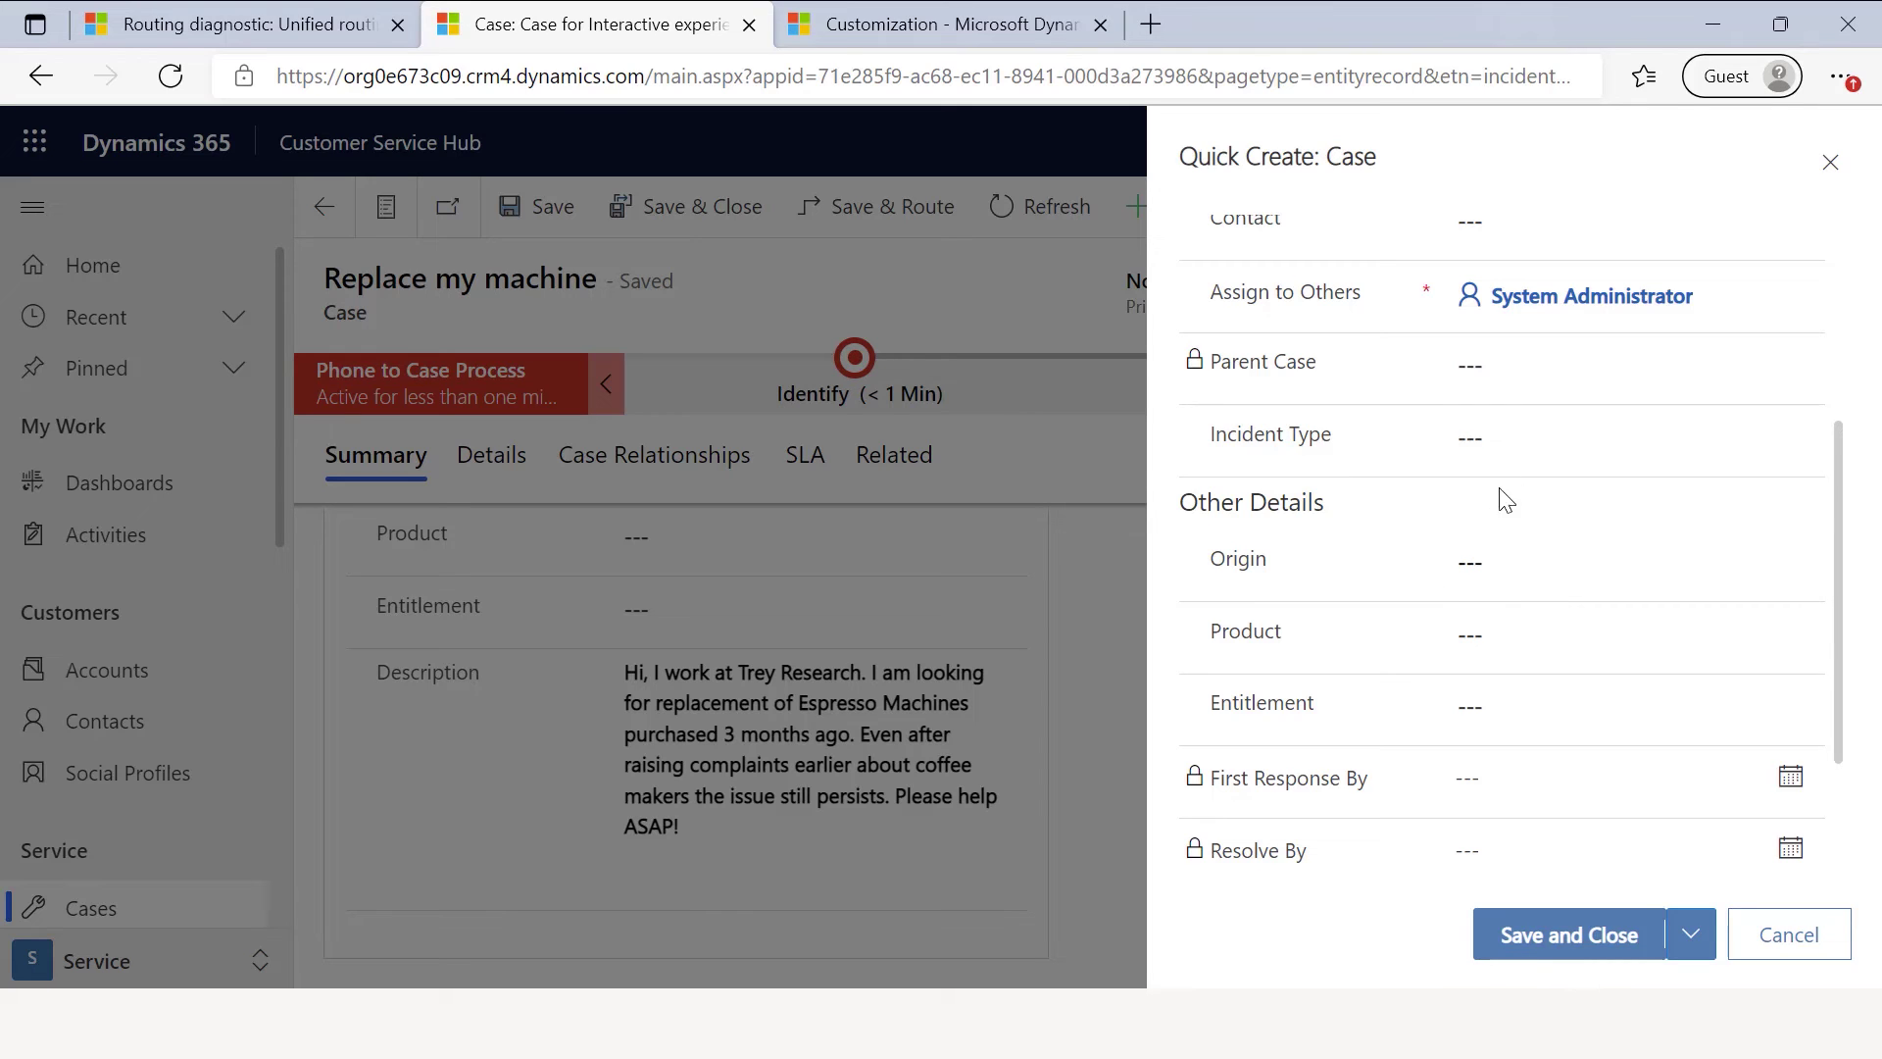
{"action": "left_click", "coordinate": [1509, 441]}
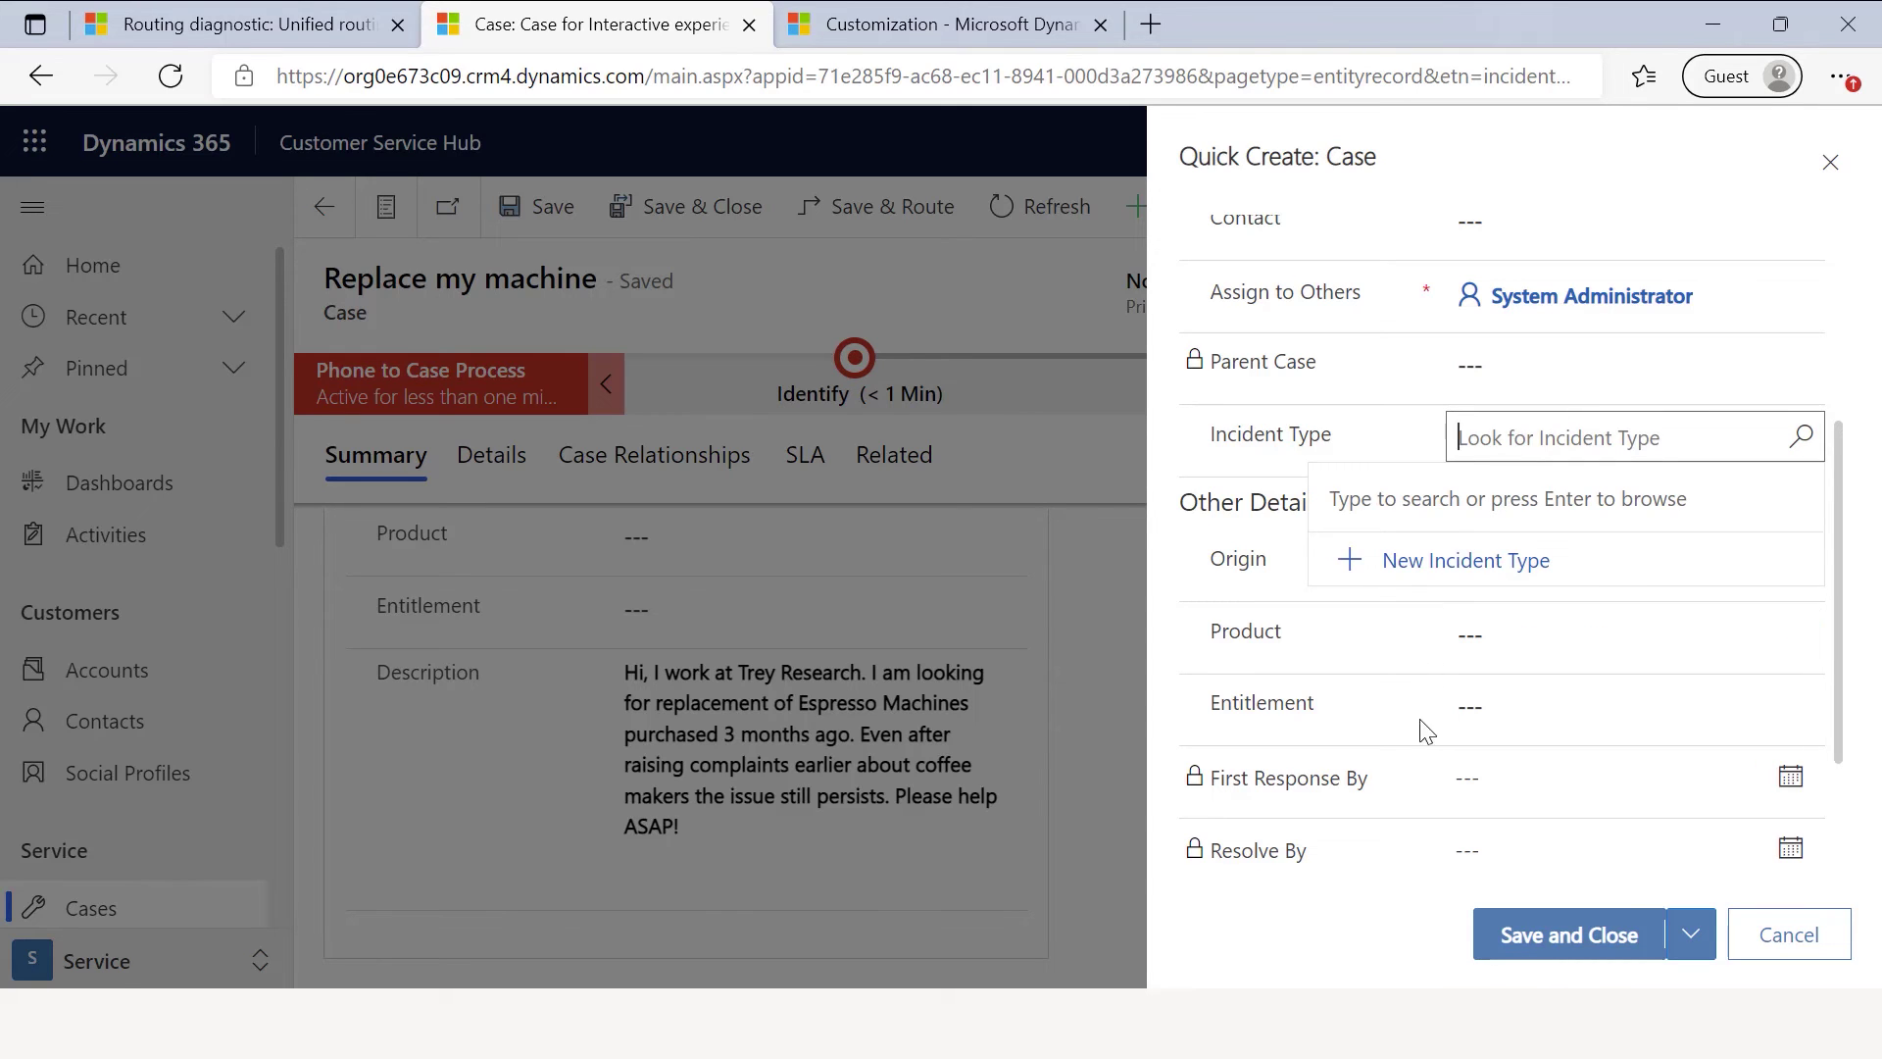
{"action": "scroll", "coordinate": [1343, 691], "scroll_direction": "up", "scroll_amount": 1}
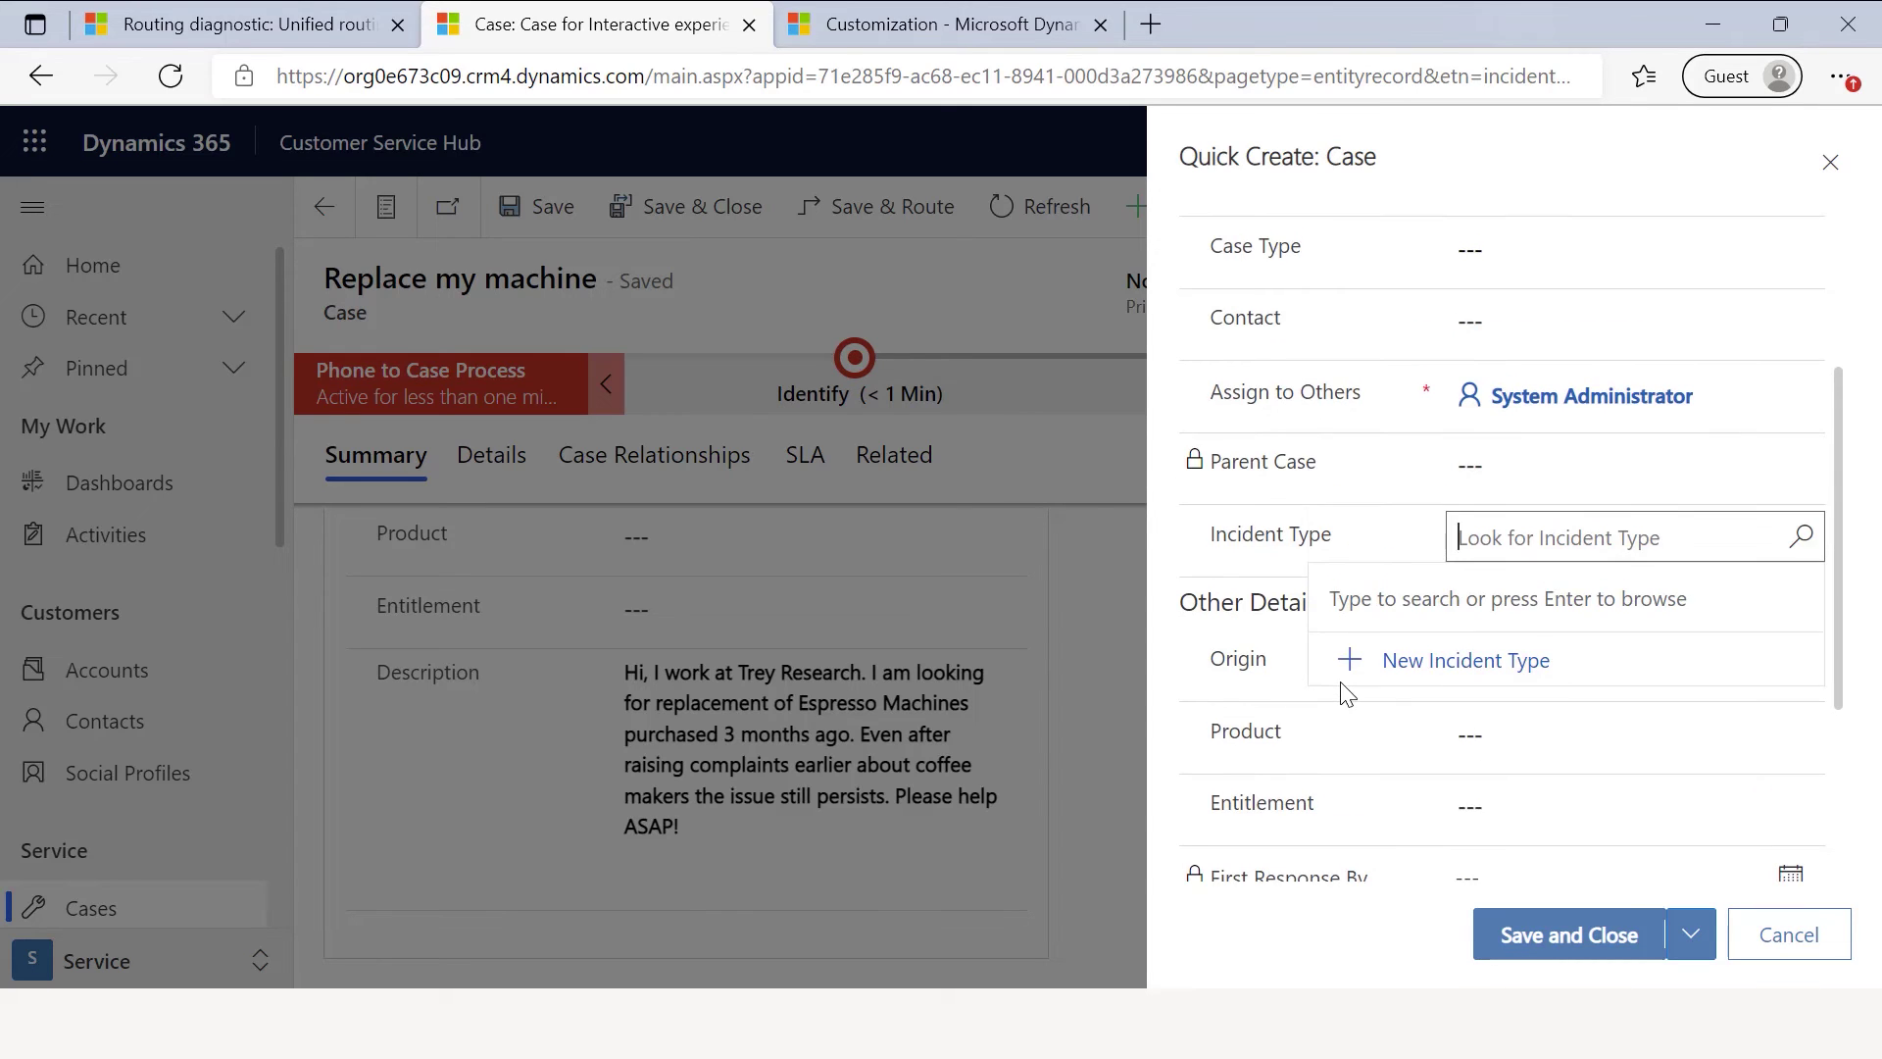
{"action": "left_click", "coordinate": [1419, 534]}
{"action": "scroll", "coordinate": [1411, 542], "scroll_direction": "down", "scroll_amount": 1}
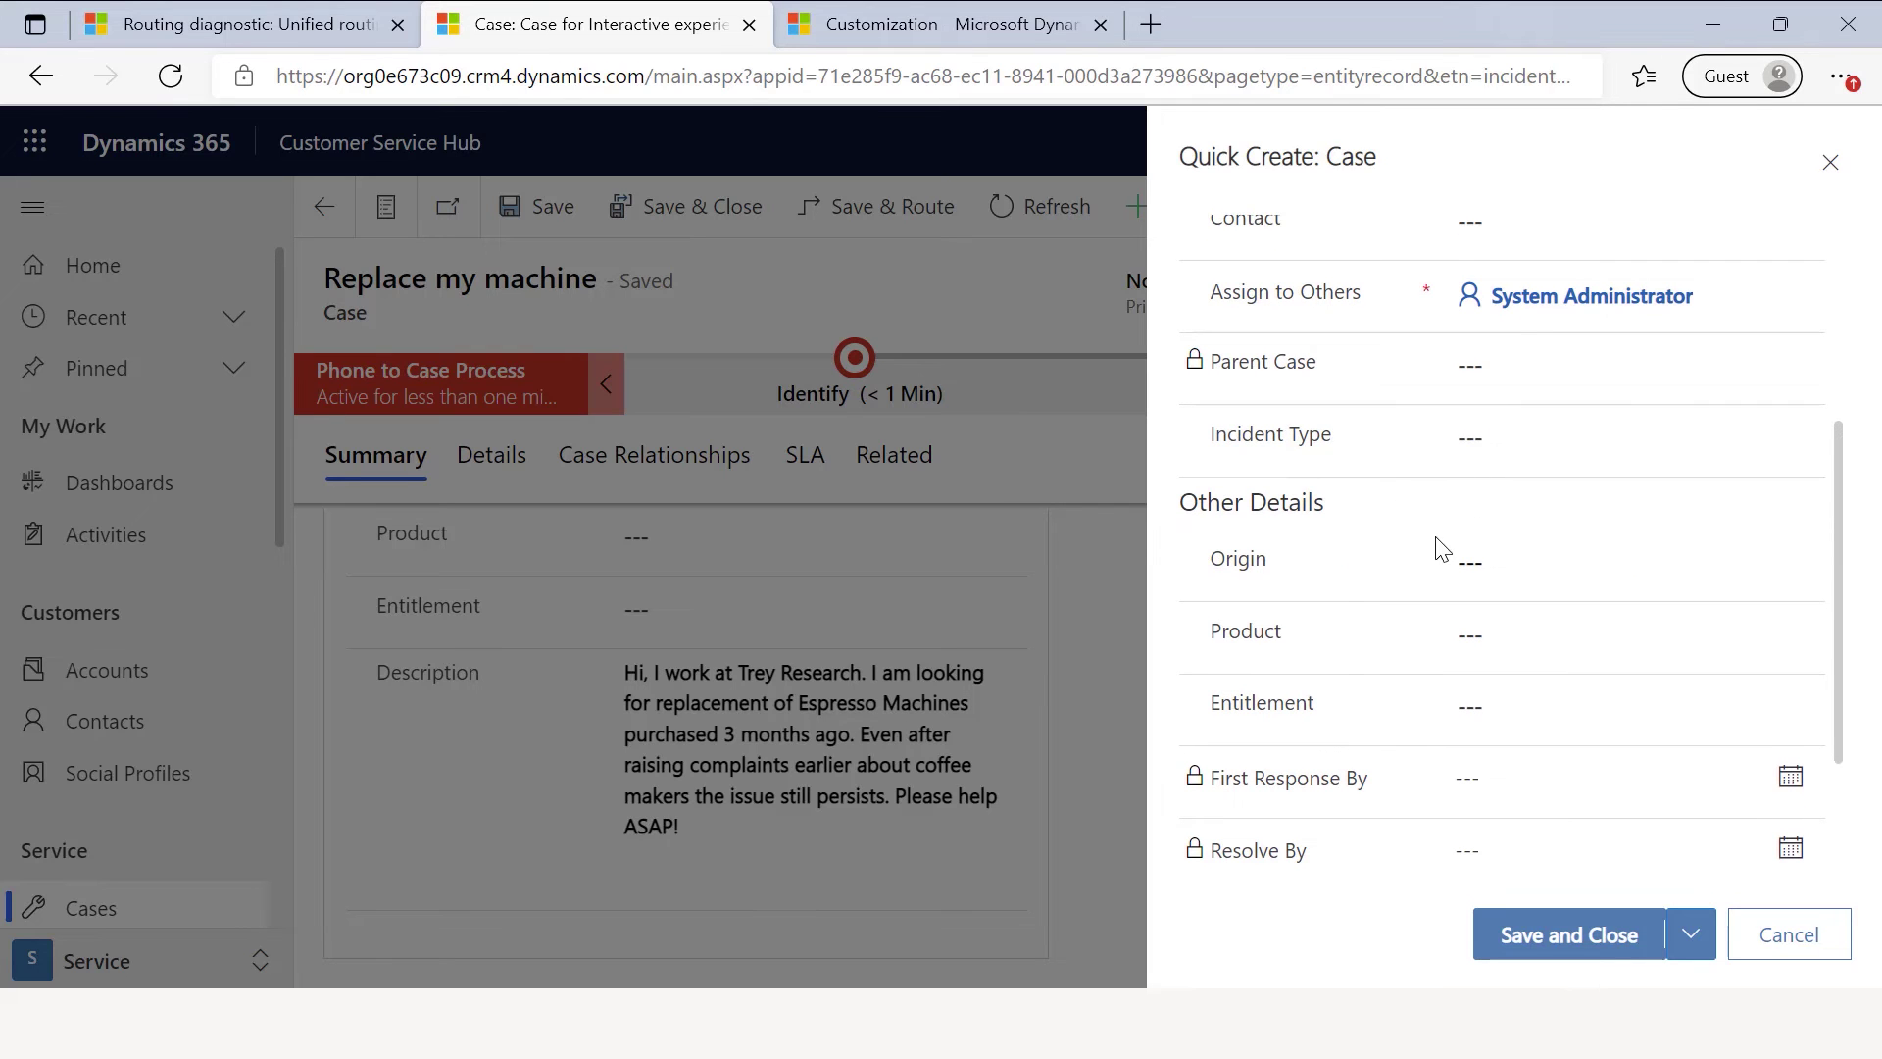
{"action": "scroll", "coordinate": [1460, 549], "scroll_direction": "down", "scroll_amount": 2}
{"action": "scroll", "coordinate": [1421, 564], "scroll_direction": "up", "scroll_amount": 5}
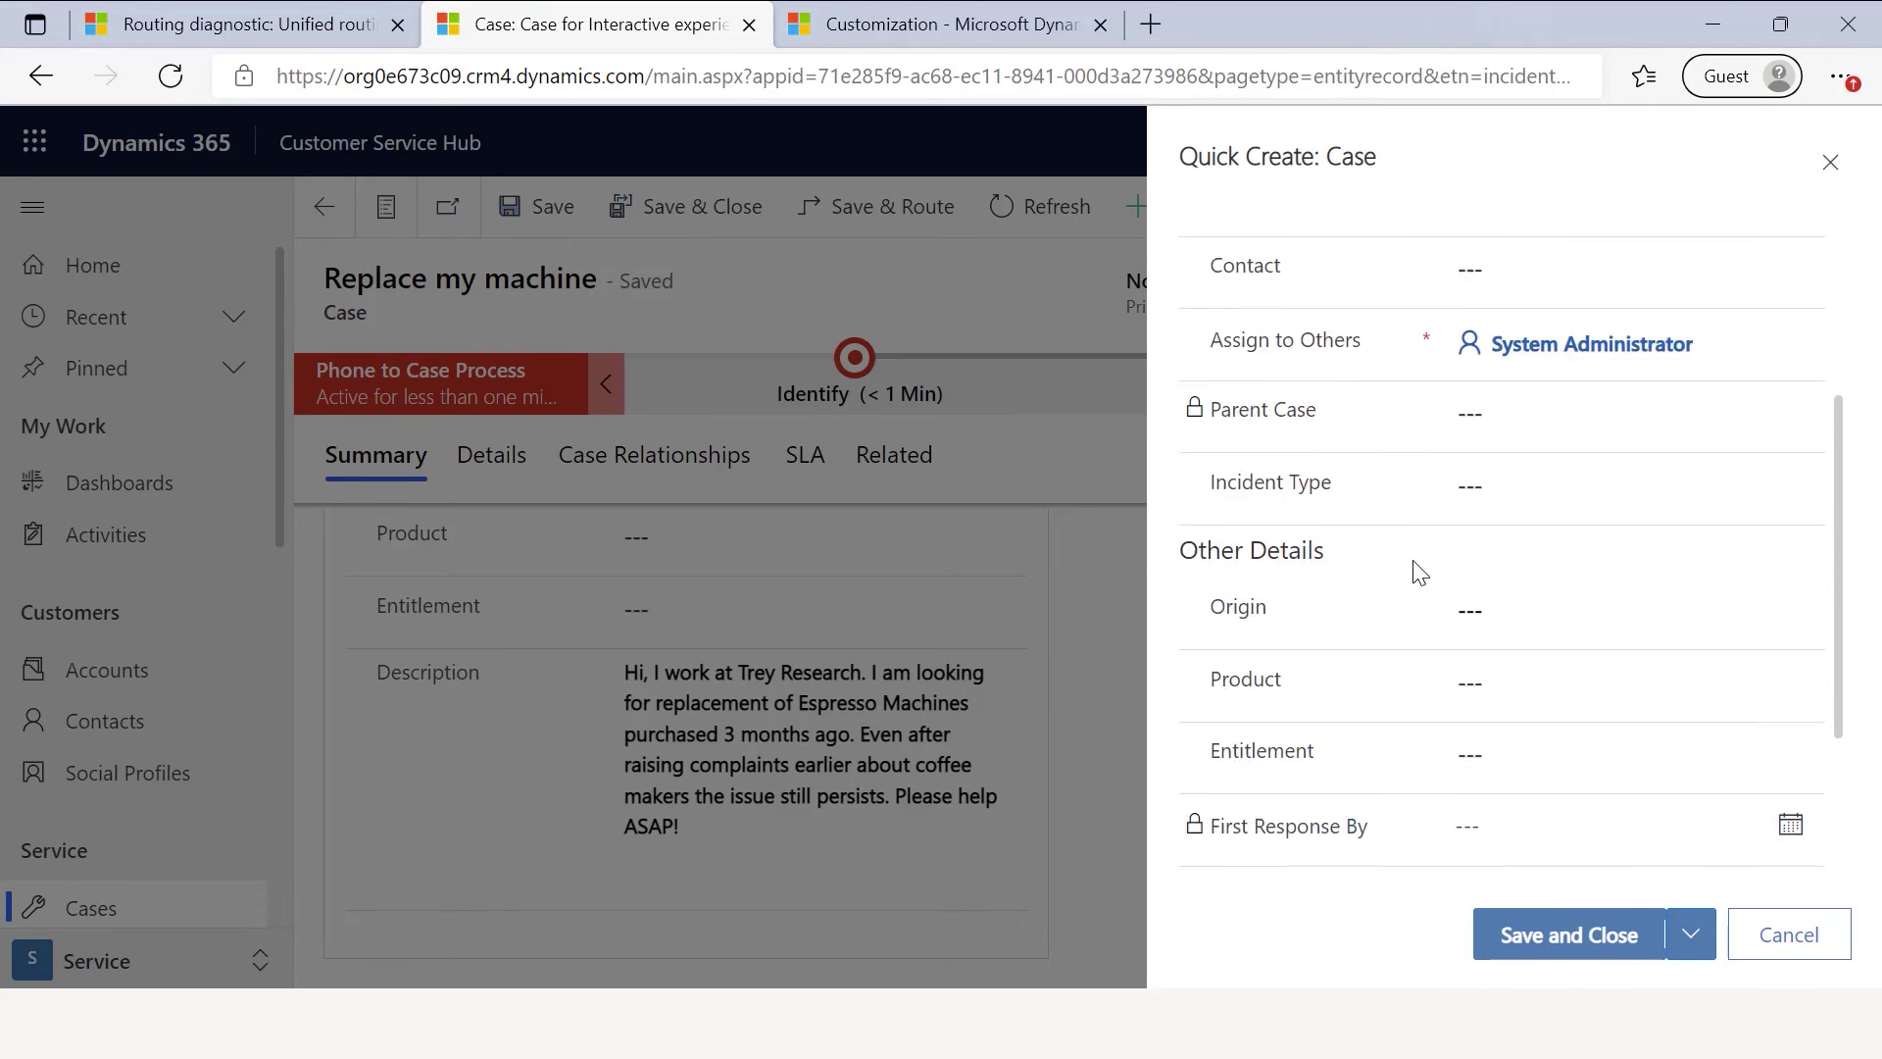
{"action": "left_click", "coordinate": [1540, 456]}
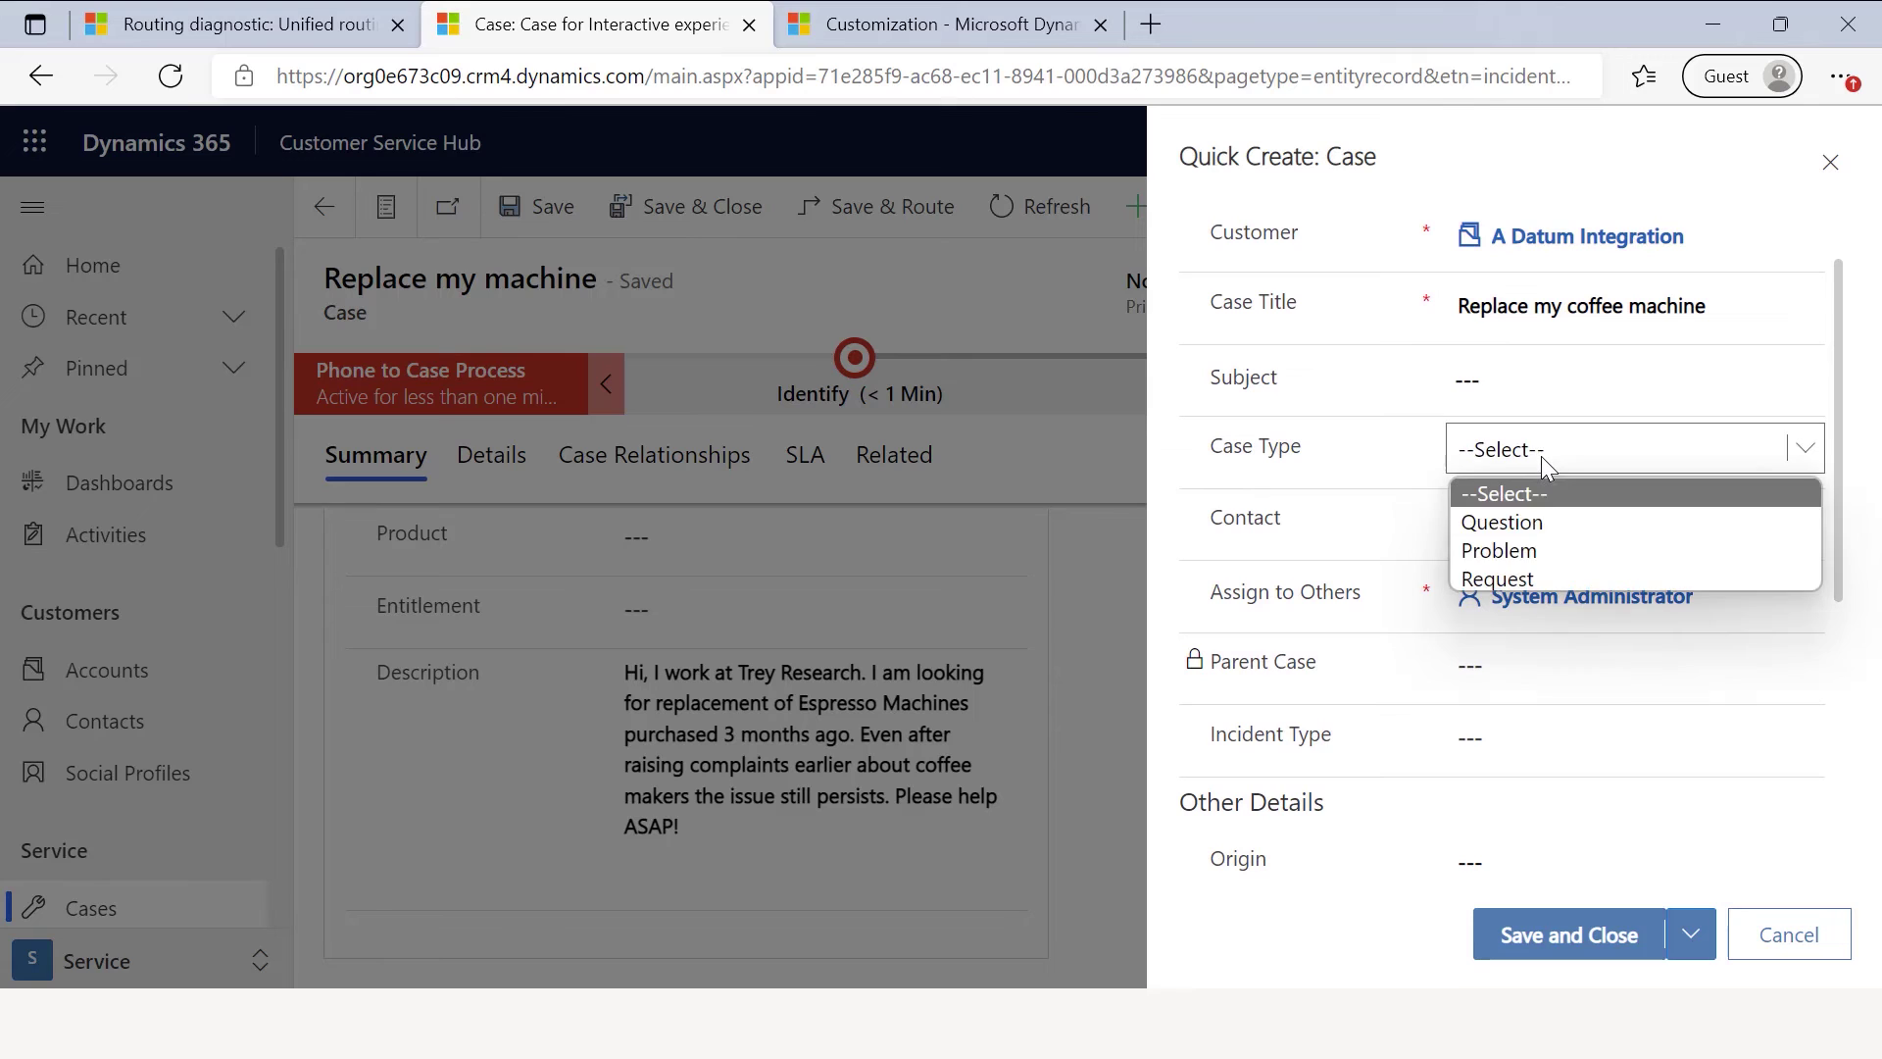
{"action": "left_click", "coordinate": [1529, 551]}
{"action": "scroll", "coordinate": [1471, 598], "scroll_direction": "down", "scroll_amount": 2}
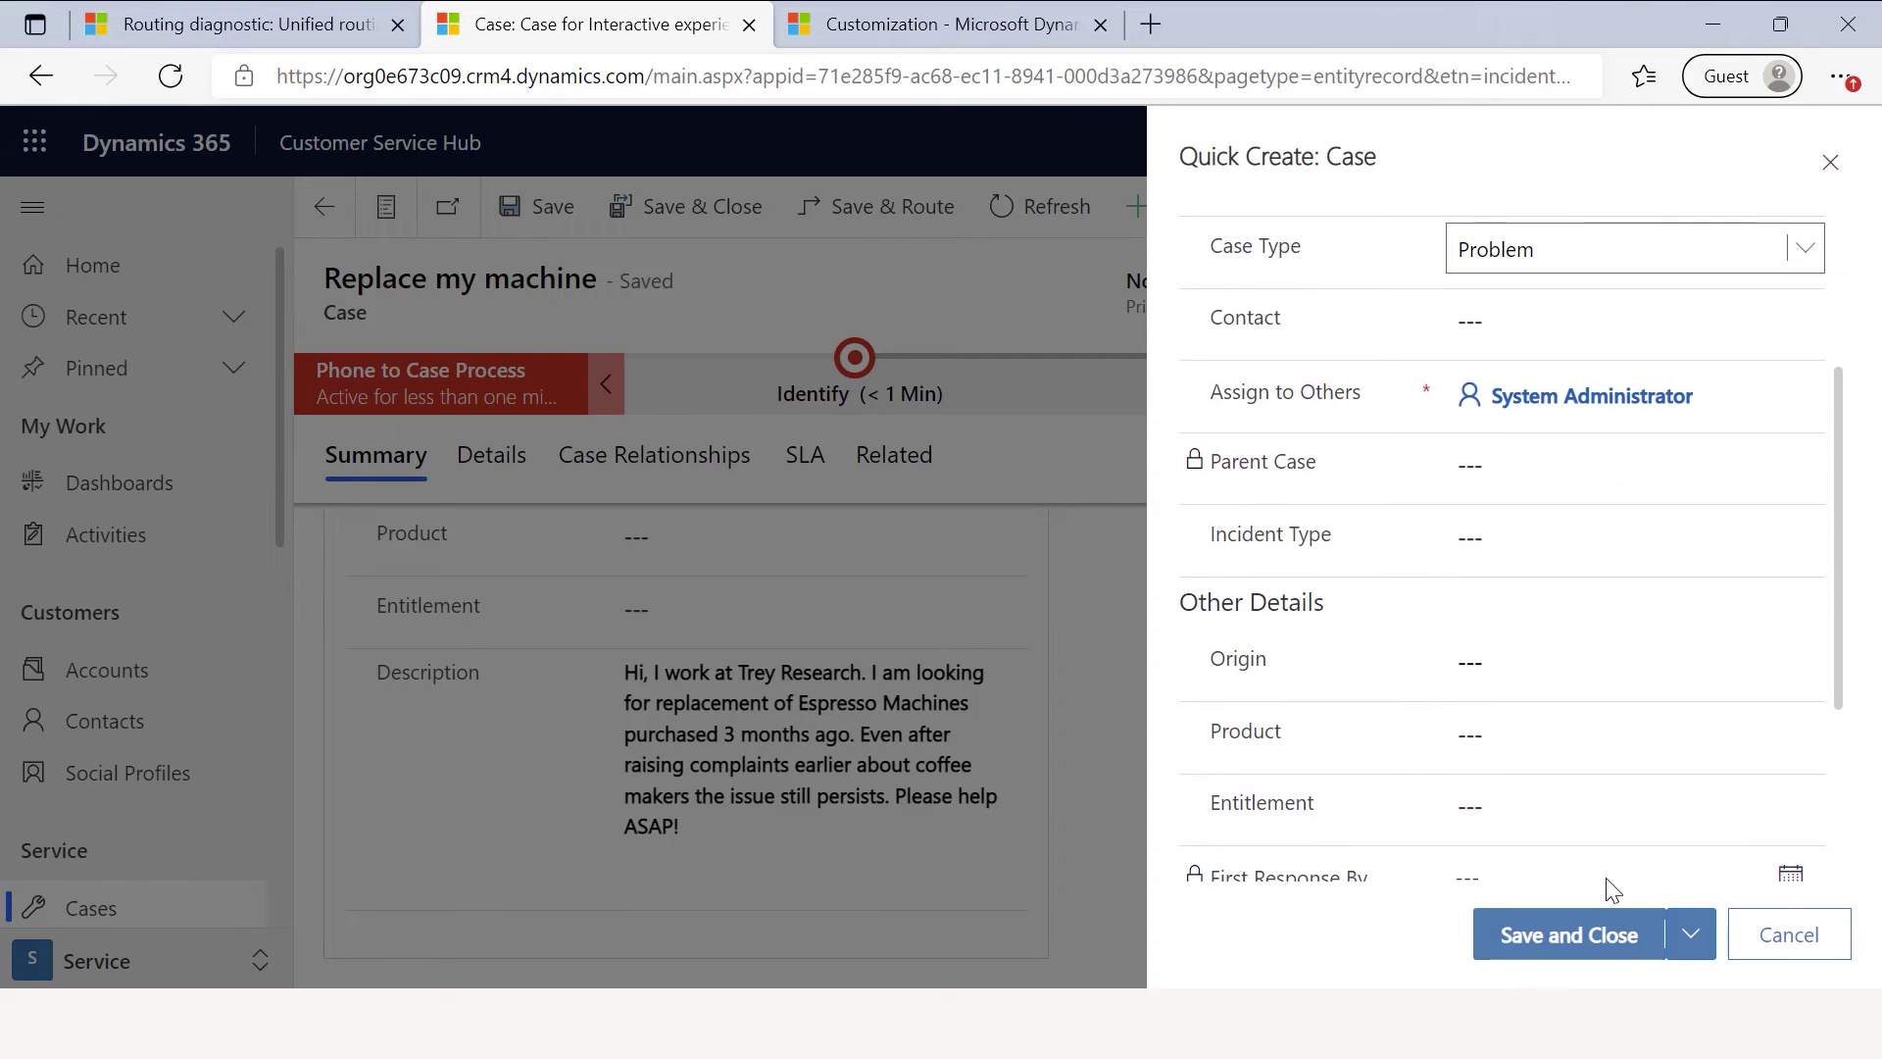
{"action": "left_click", "coordinate": [1575, 948]}
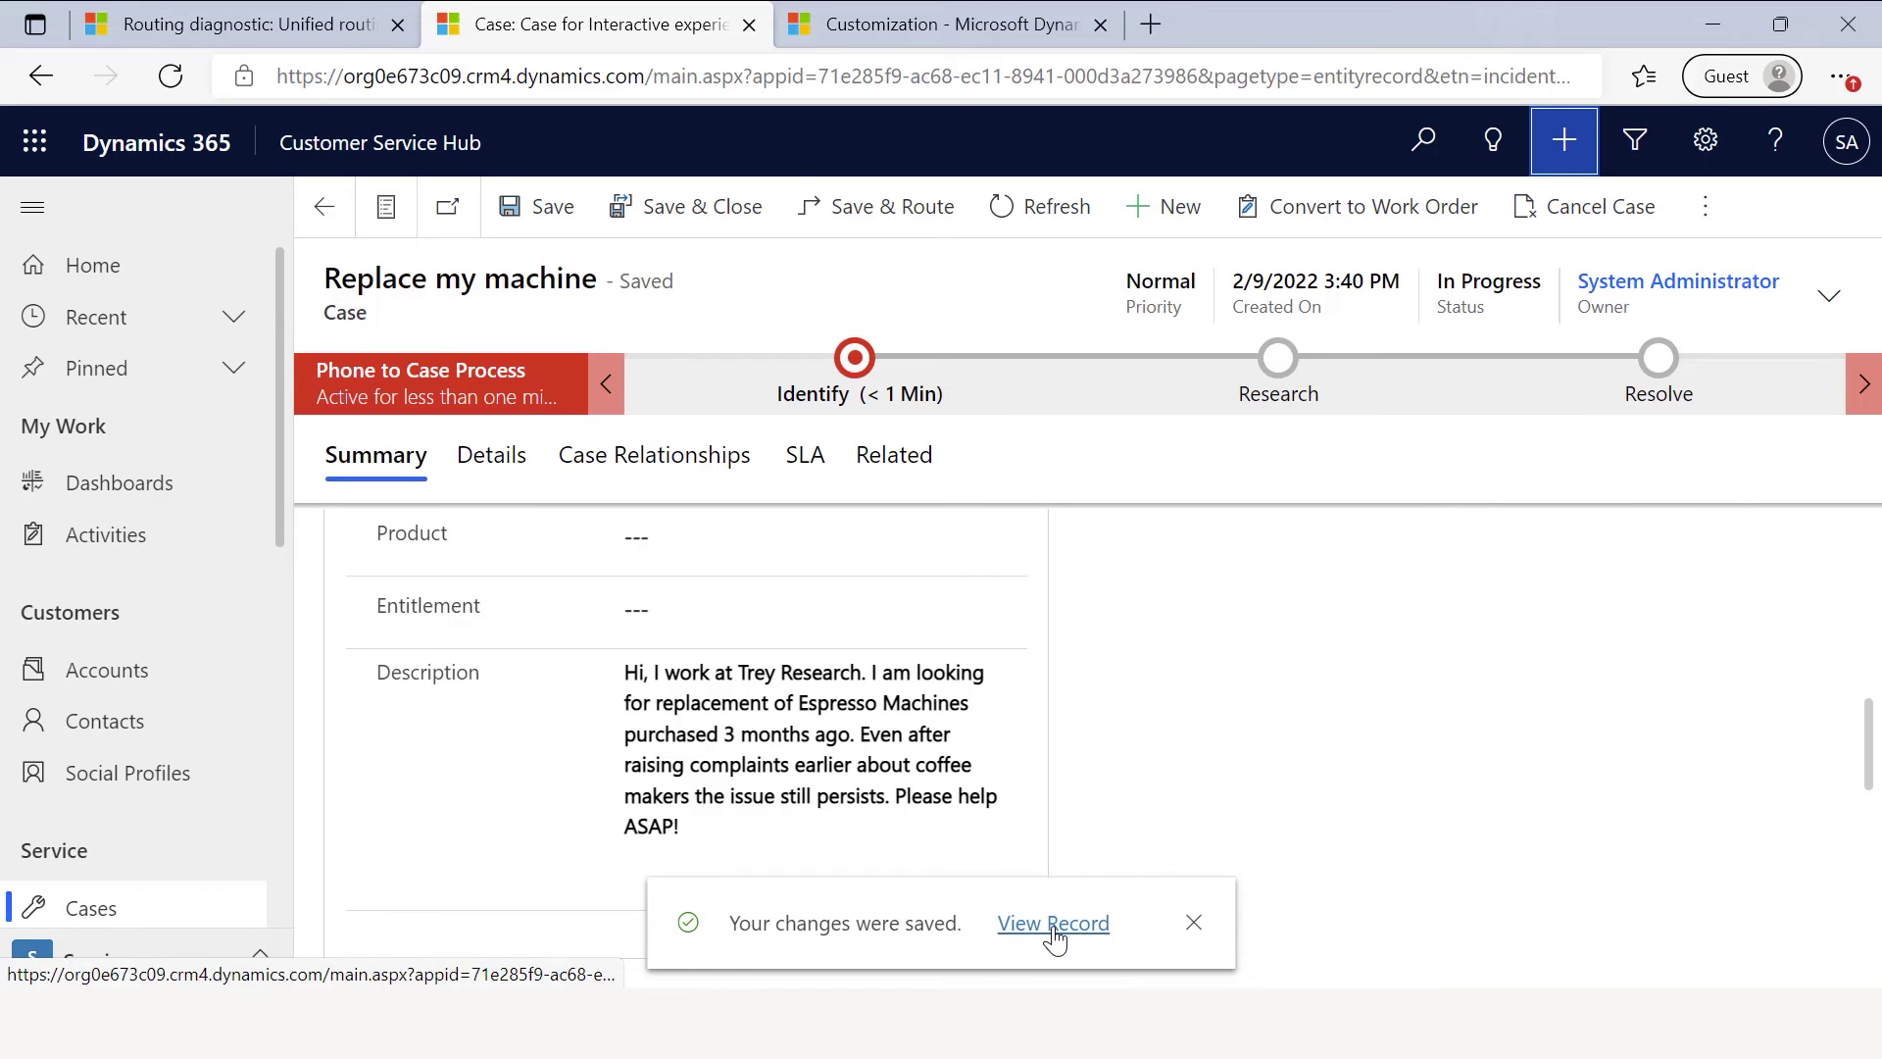
Open the saved Replace my coffee machine case and Save & Route it, confirming the routing.
{"action": "left_click", "coordinate": [1052, 925]}
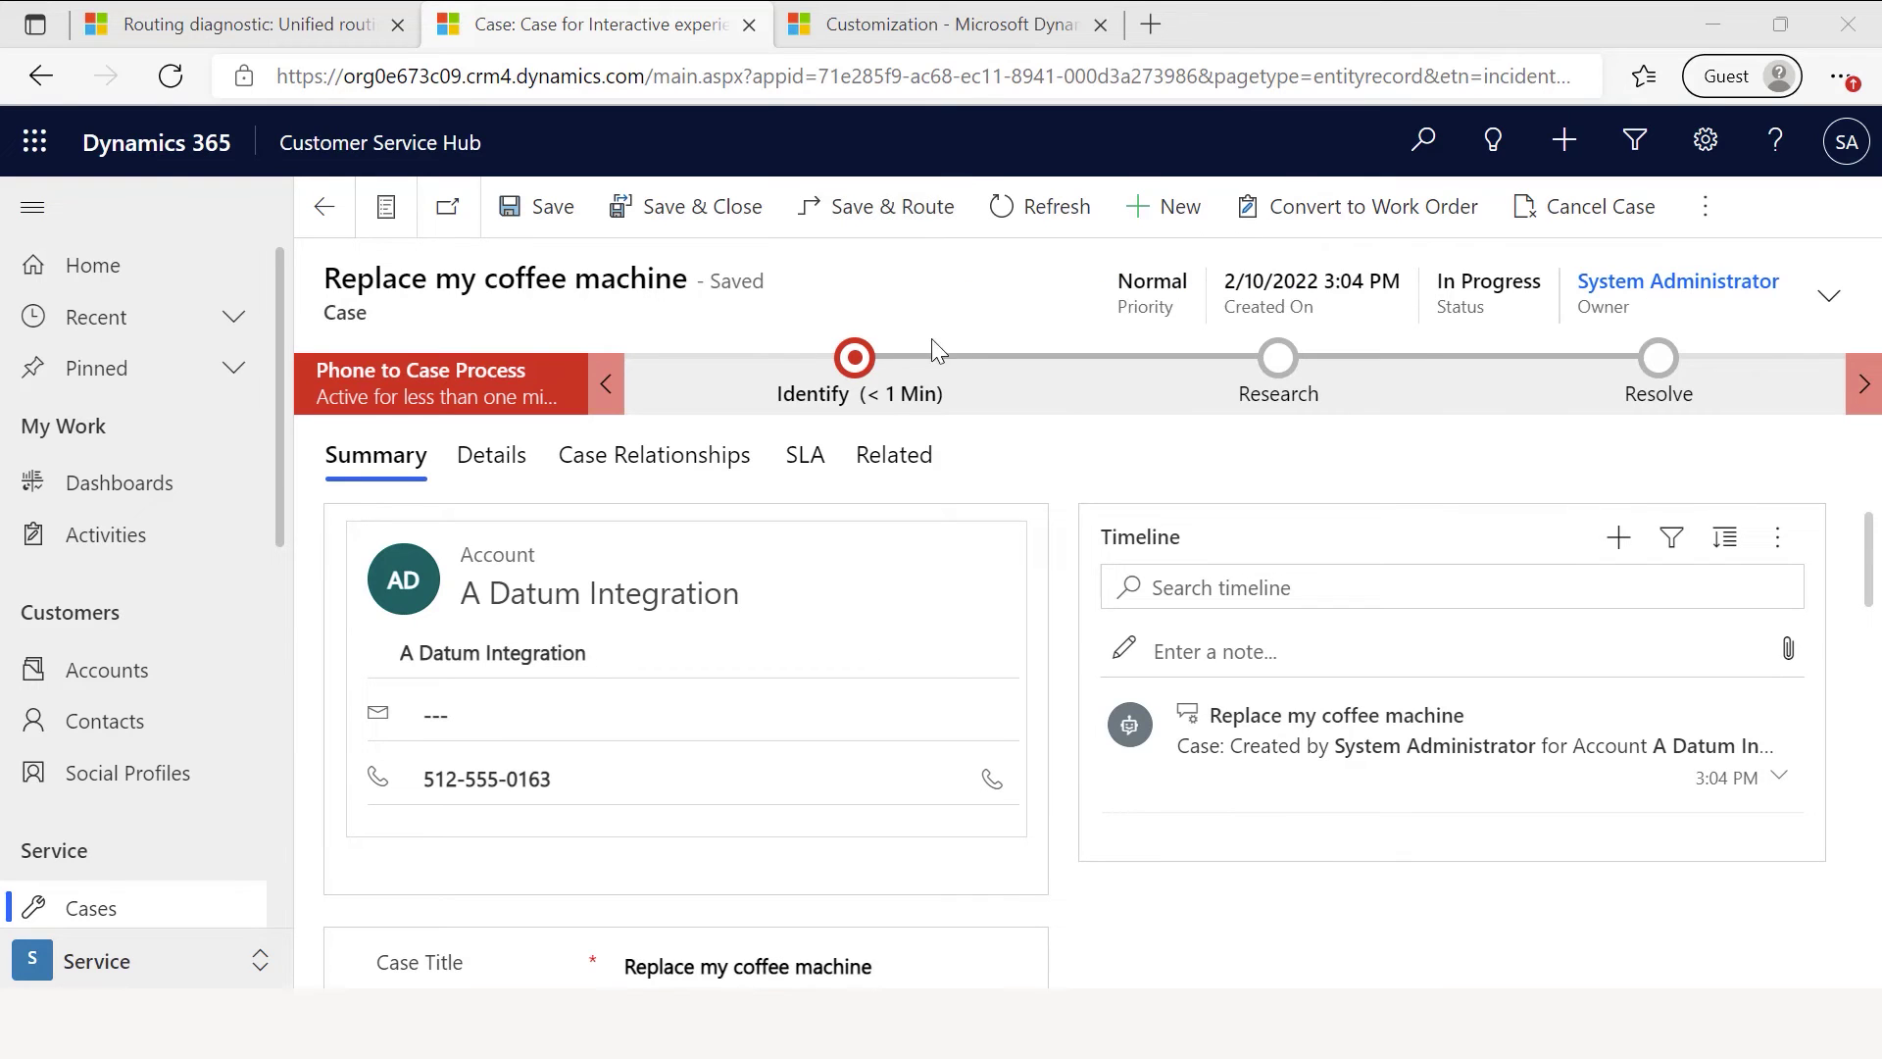
{"action": "left_click", "coordinate": [879, 214]}
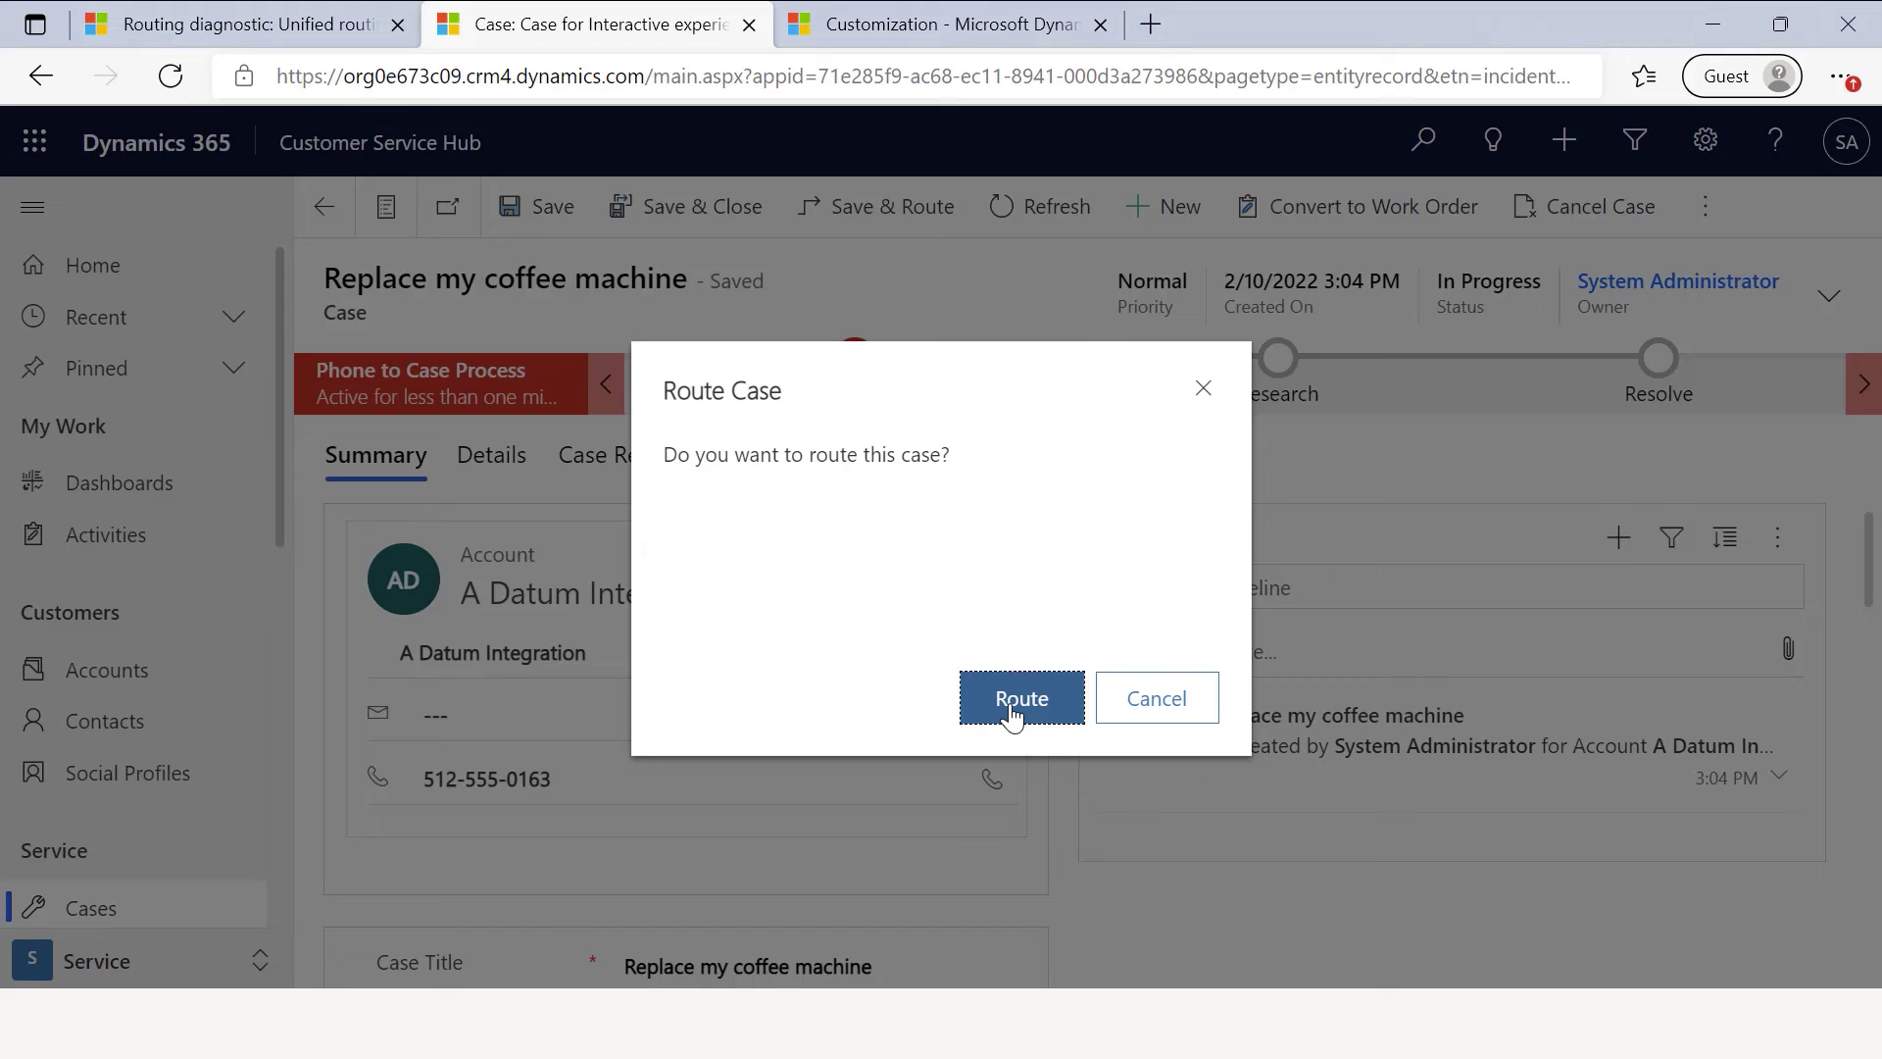
{"action": "left_click", "coordinate": [1012, 719]}
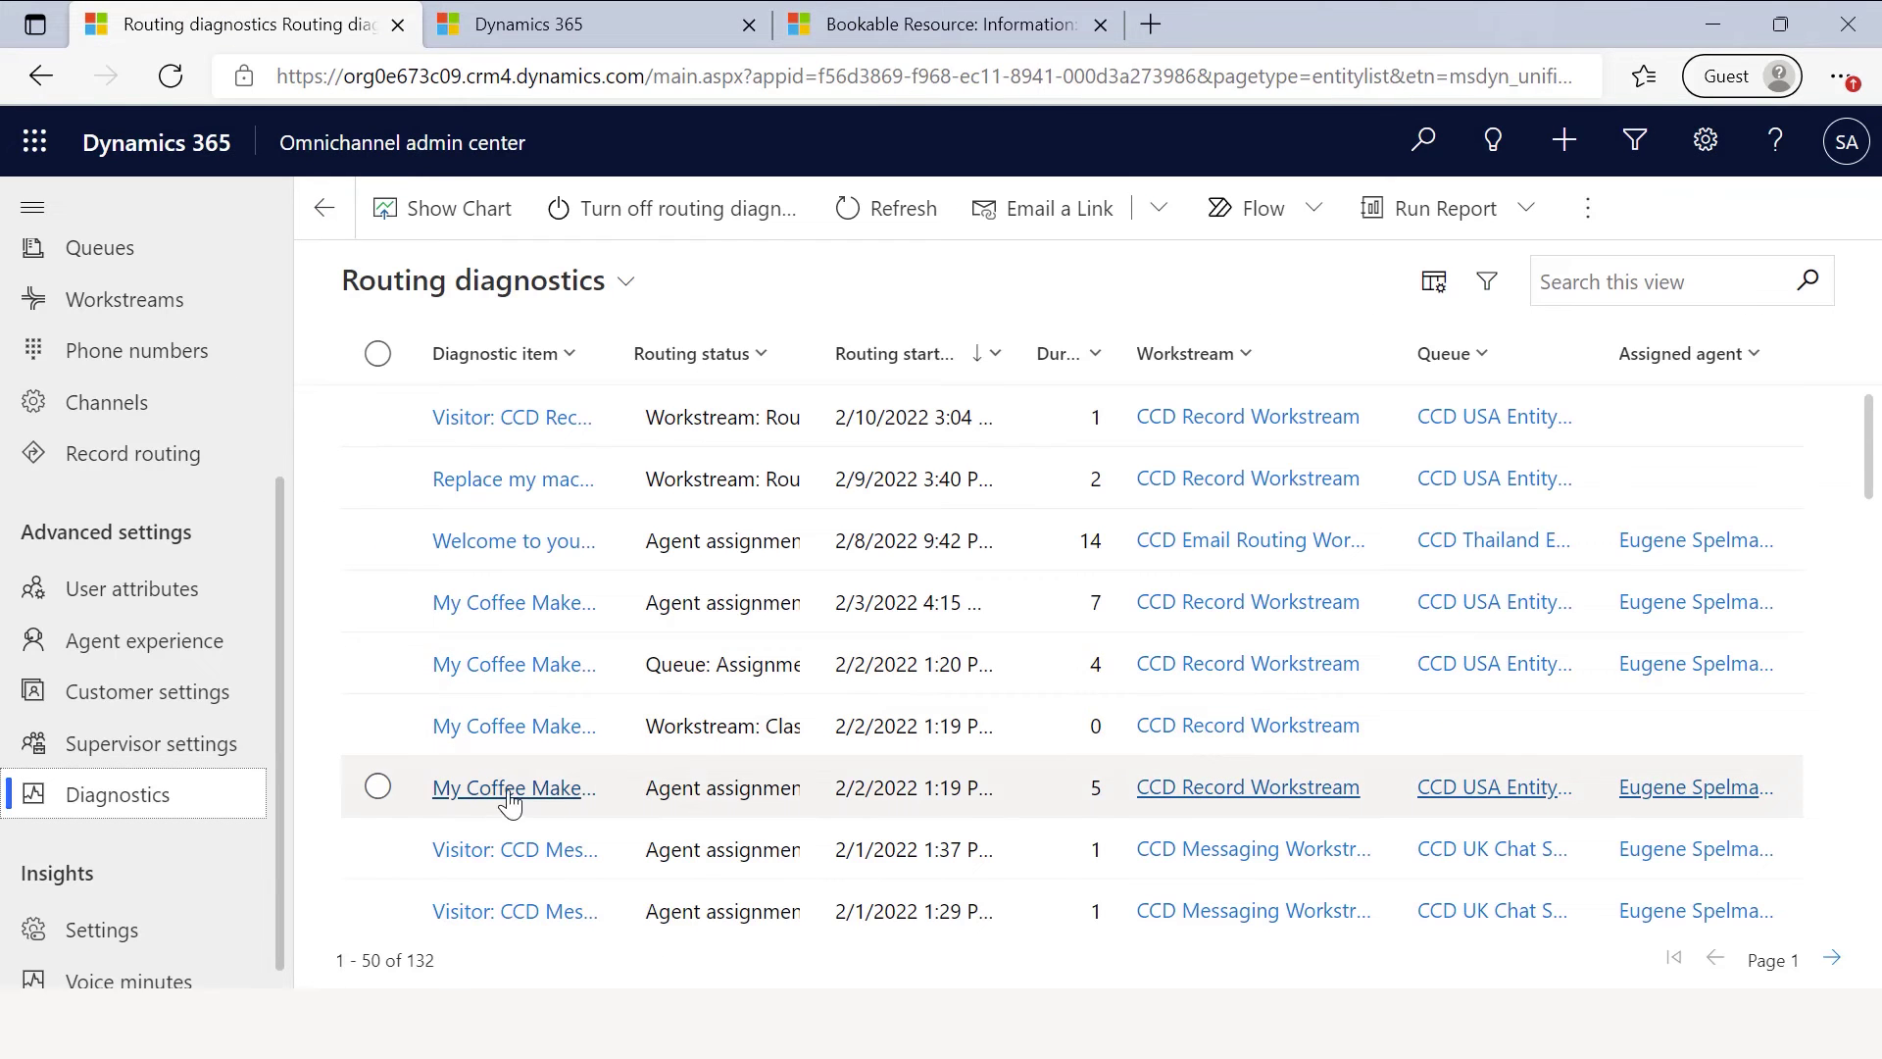
Refresh routing diagnostics and inspect the newest case's skill-finder stages, showing Espresso Machines at 74.34%.
{"action": "left_click", "coordinate": [111, 800]}
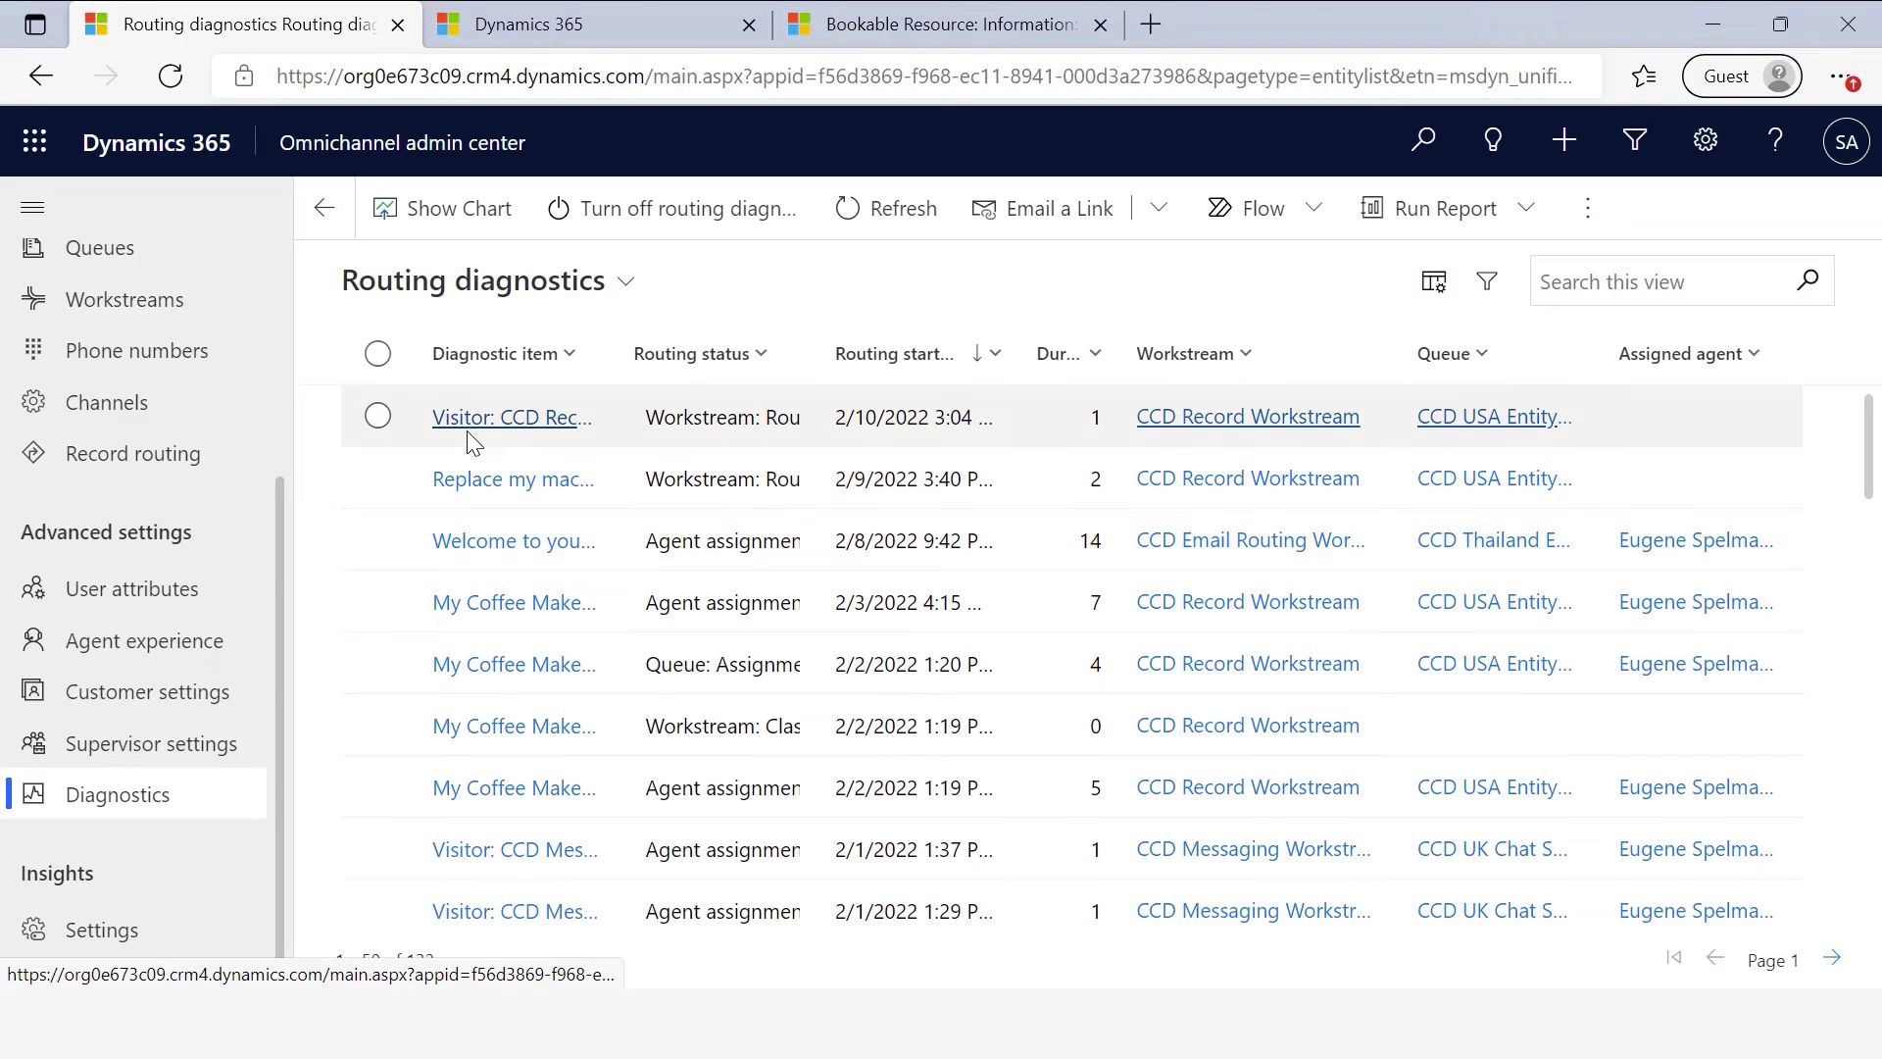
{"action": "left_click", "coordinate": [466, 432]}
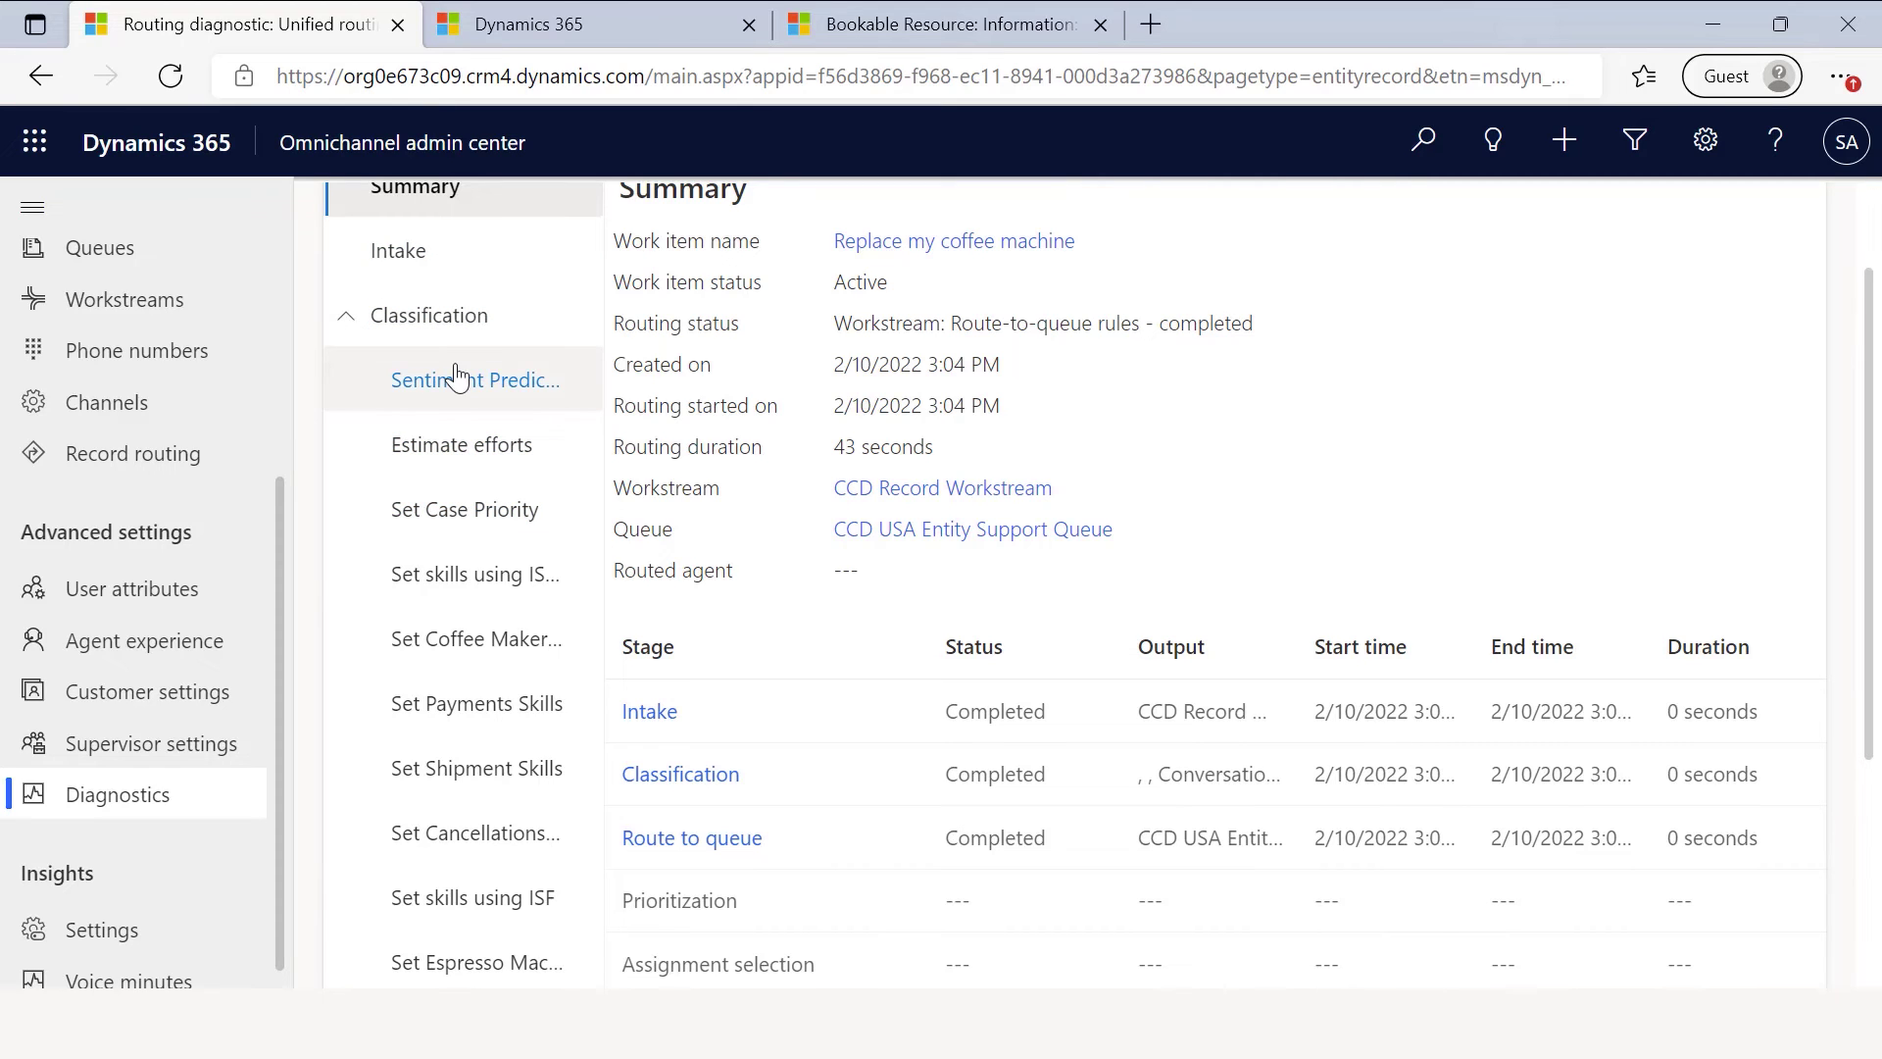
{"action": "left_click", "coordinate": [446, 897]}
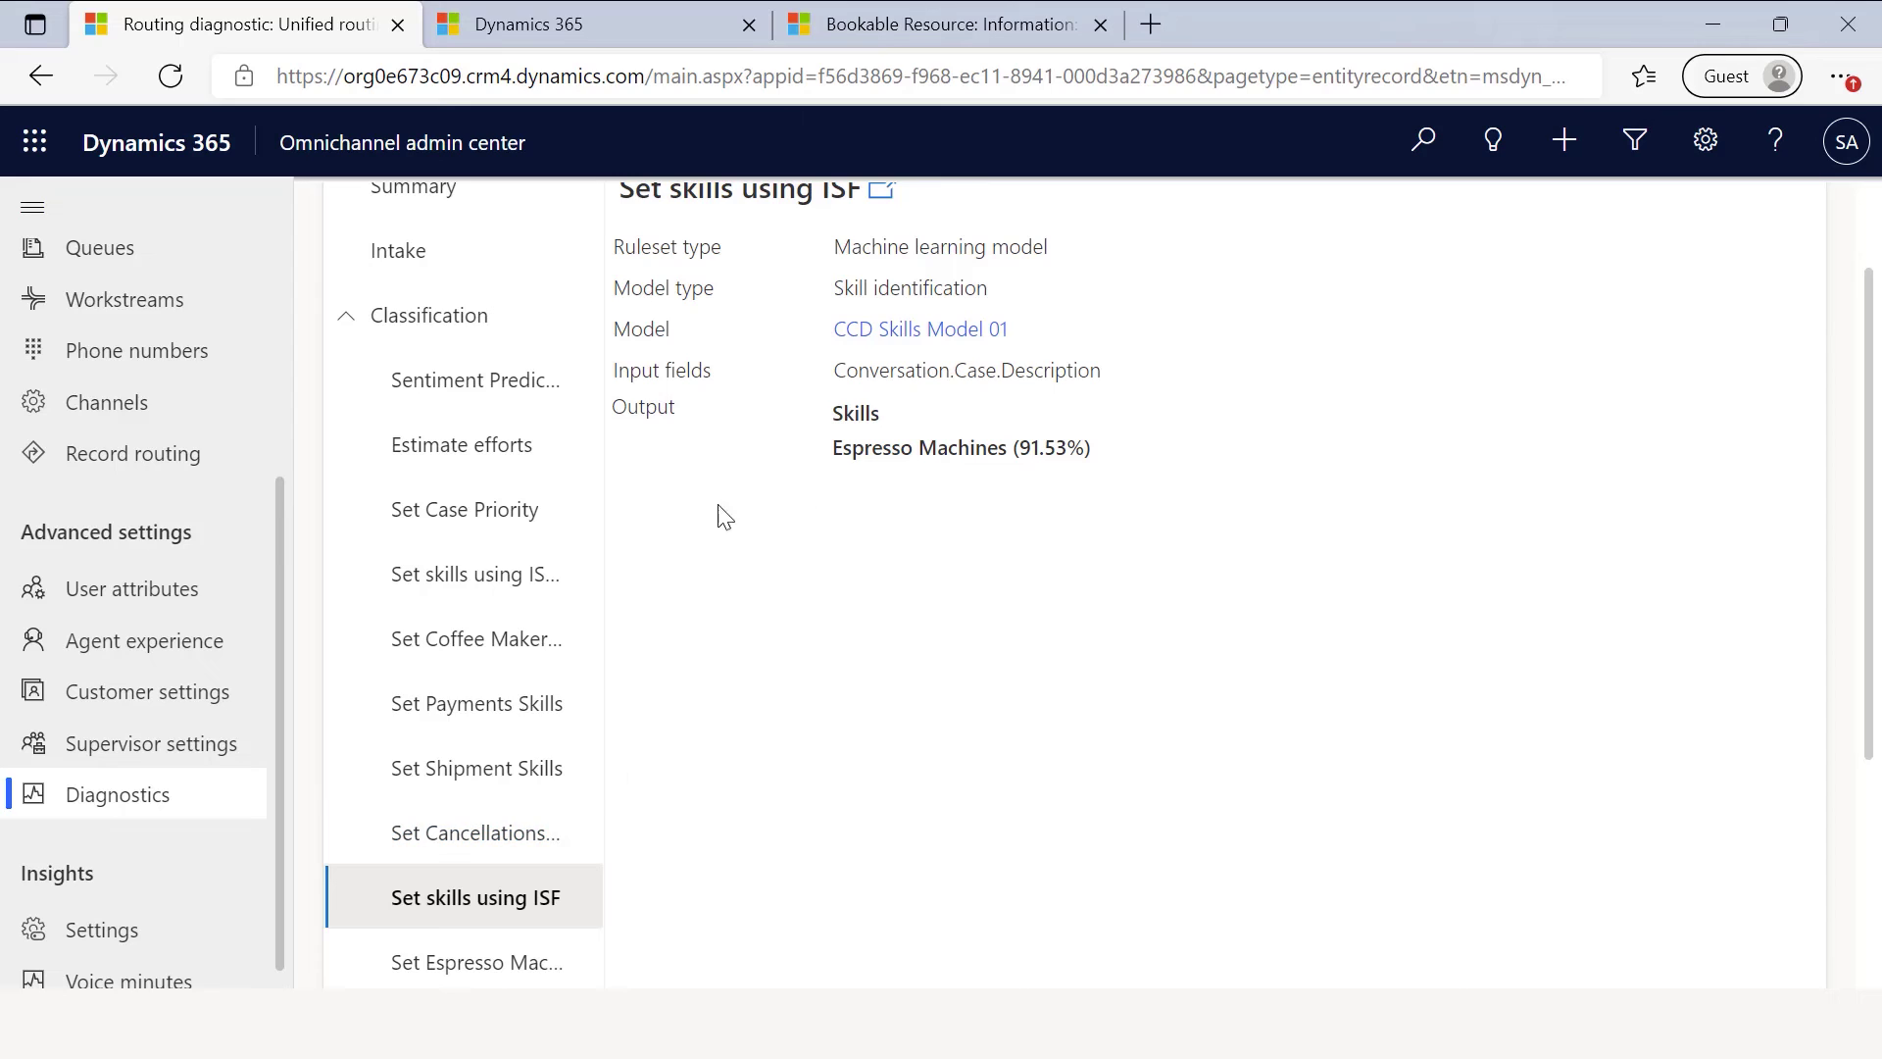
{"action": "left_click", "coordinate": [487, 581]}
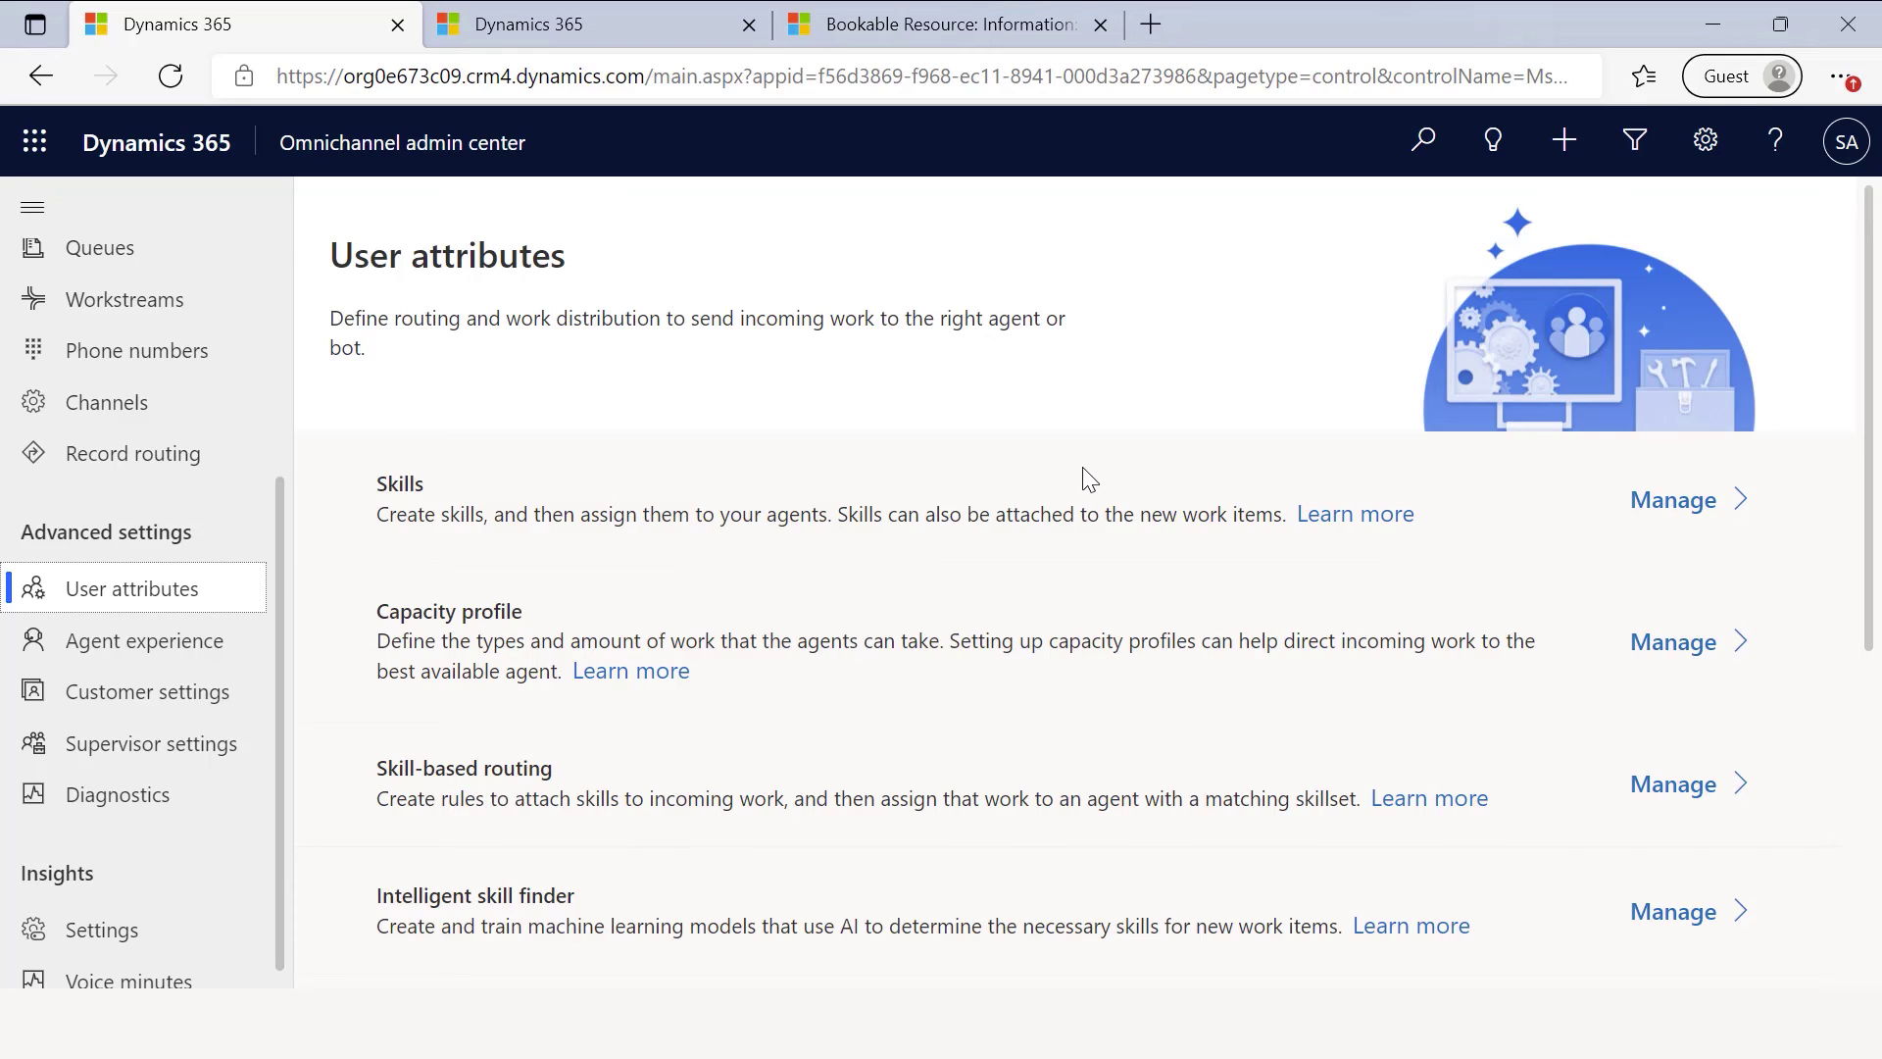
Open CCD Skills Model 02 from Intelligent skill finder and review its data filters, including Status equals Deleted.
{"action": "scroll", "coordinate": [878, 622], "scroll_direction": "down", "scroll_amount": 4}
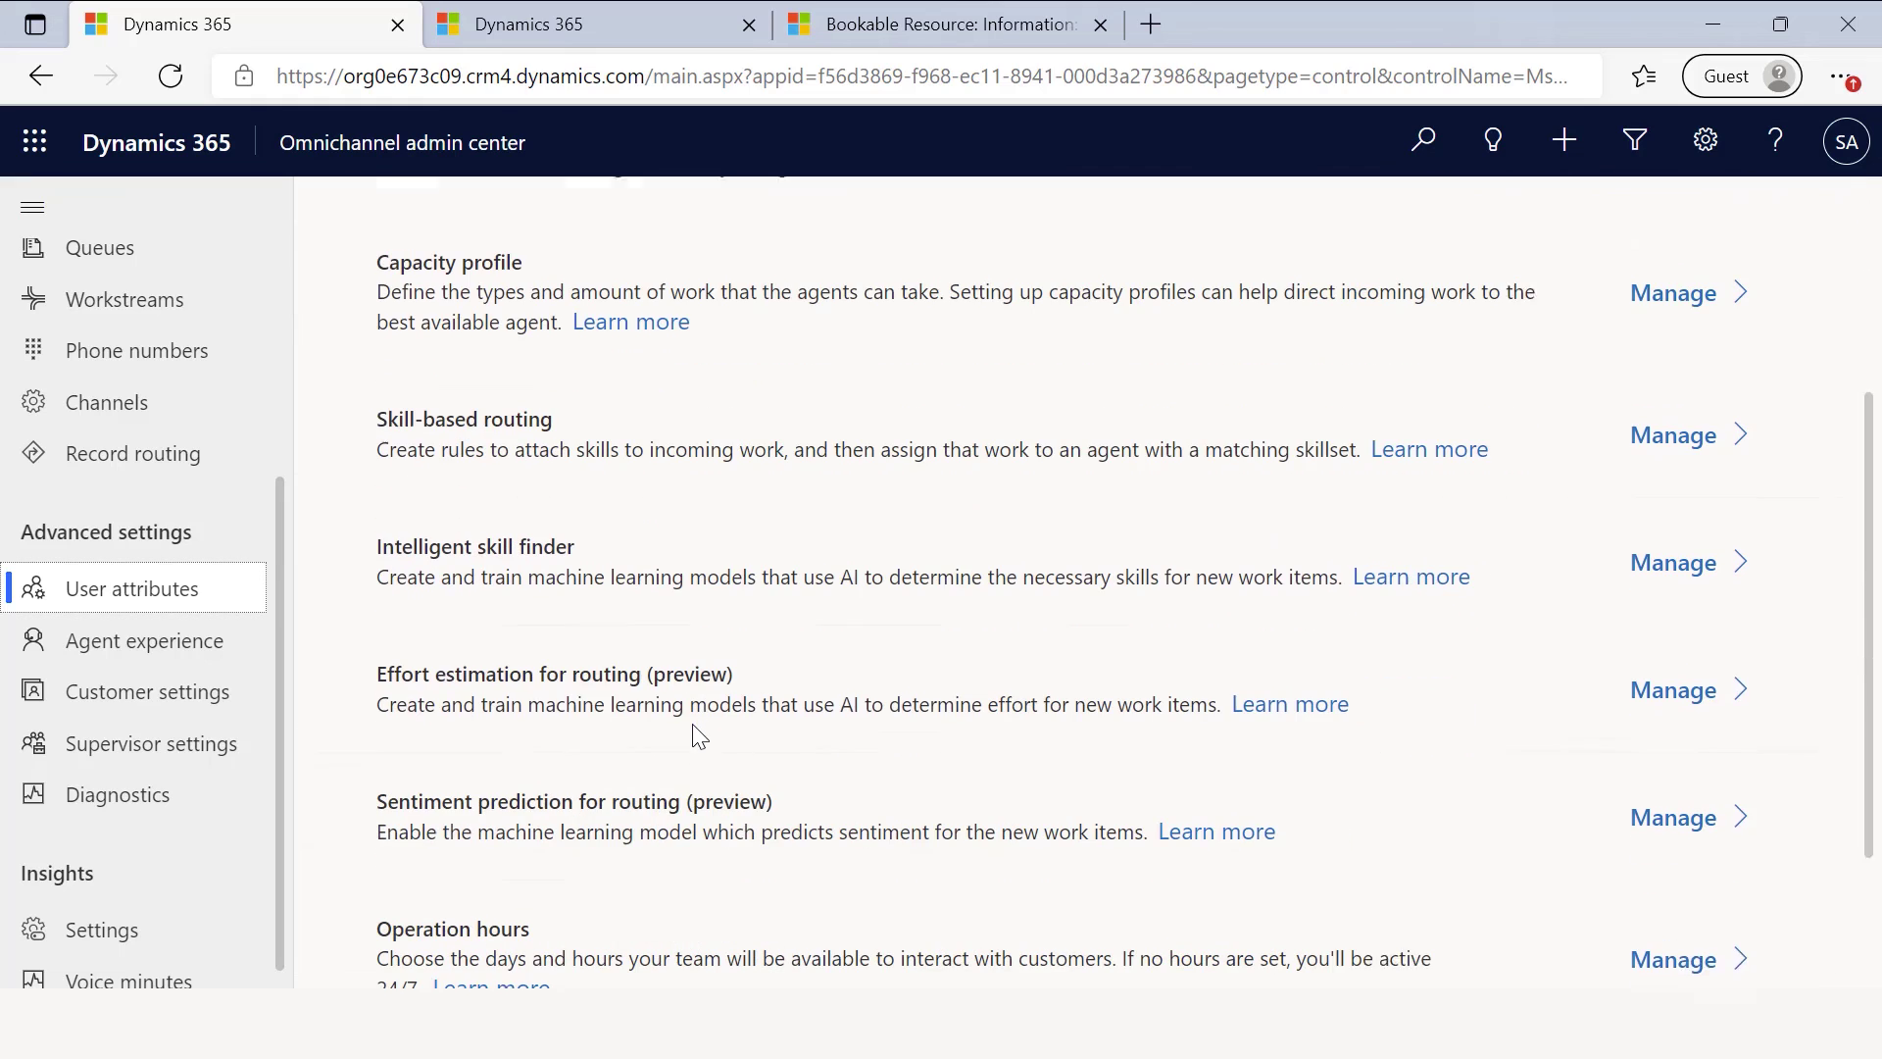
{"action": "left_click", "coordinate": [1643, 544]}
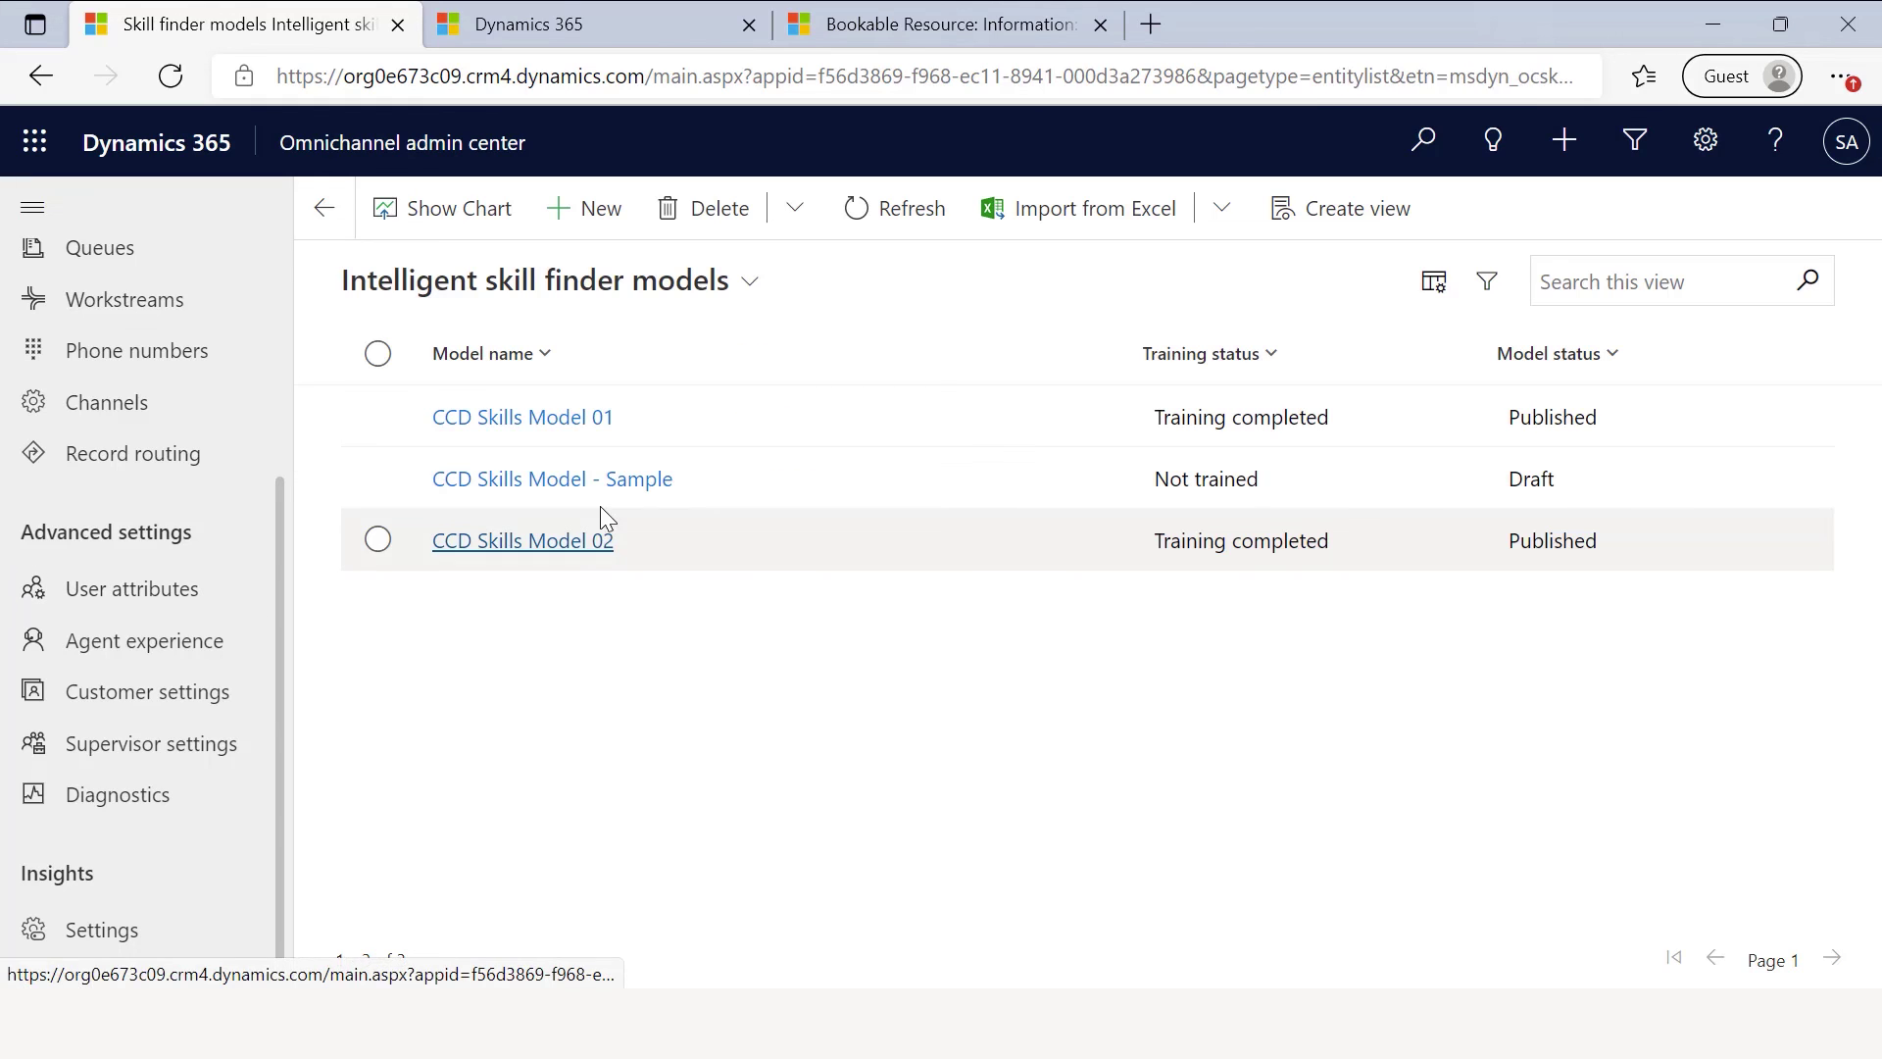
{"action": "left_click", "coordinate": [579, 552]}
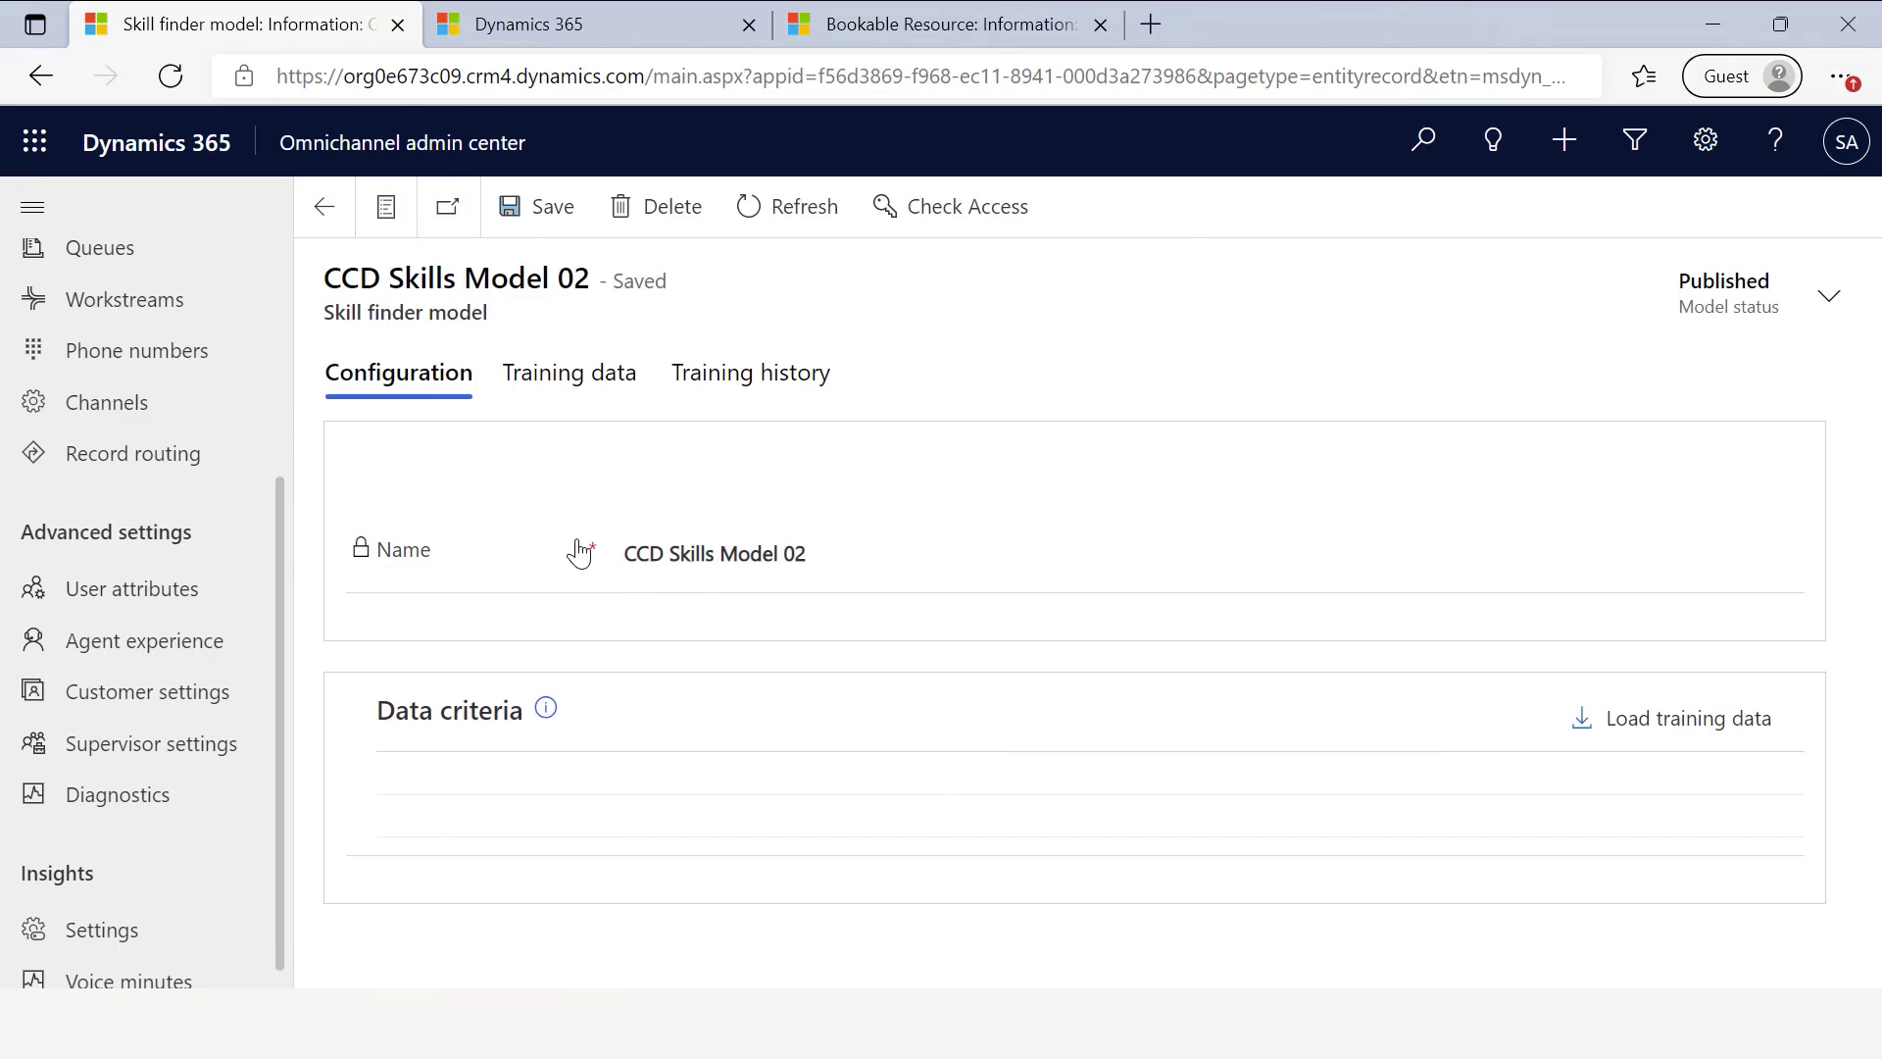
{"action": "scroll", "coordinate": [578, 552], "scroll_direction": "down", "scroll_amount": 5}
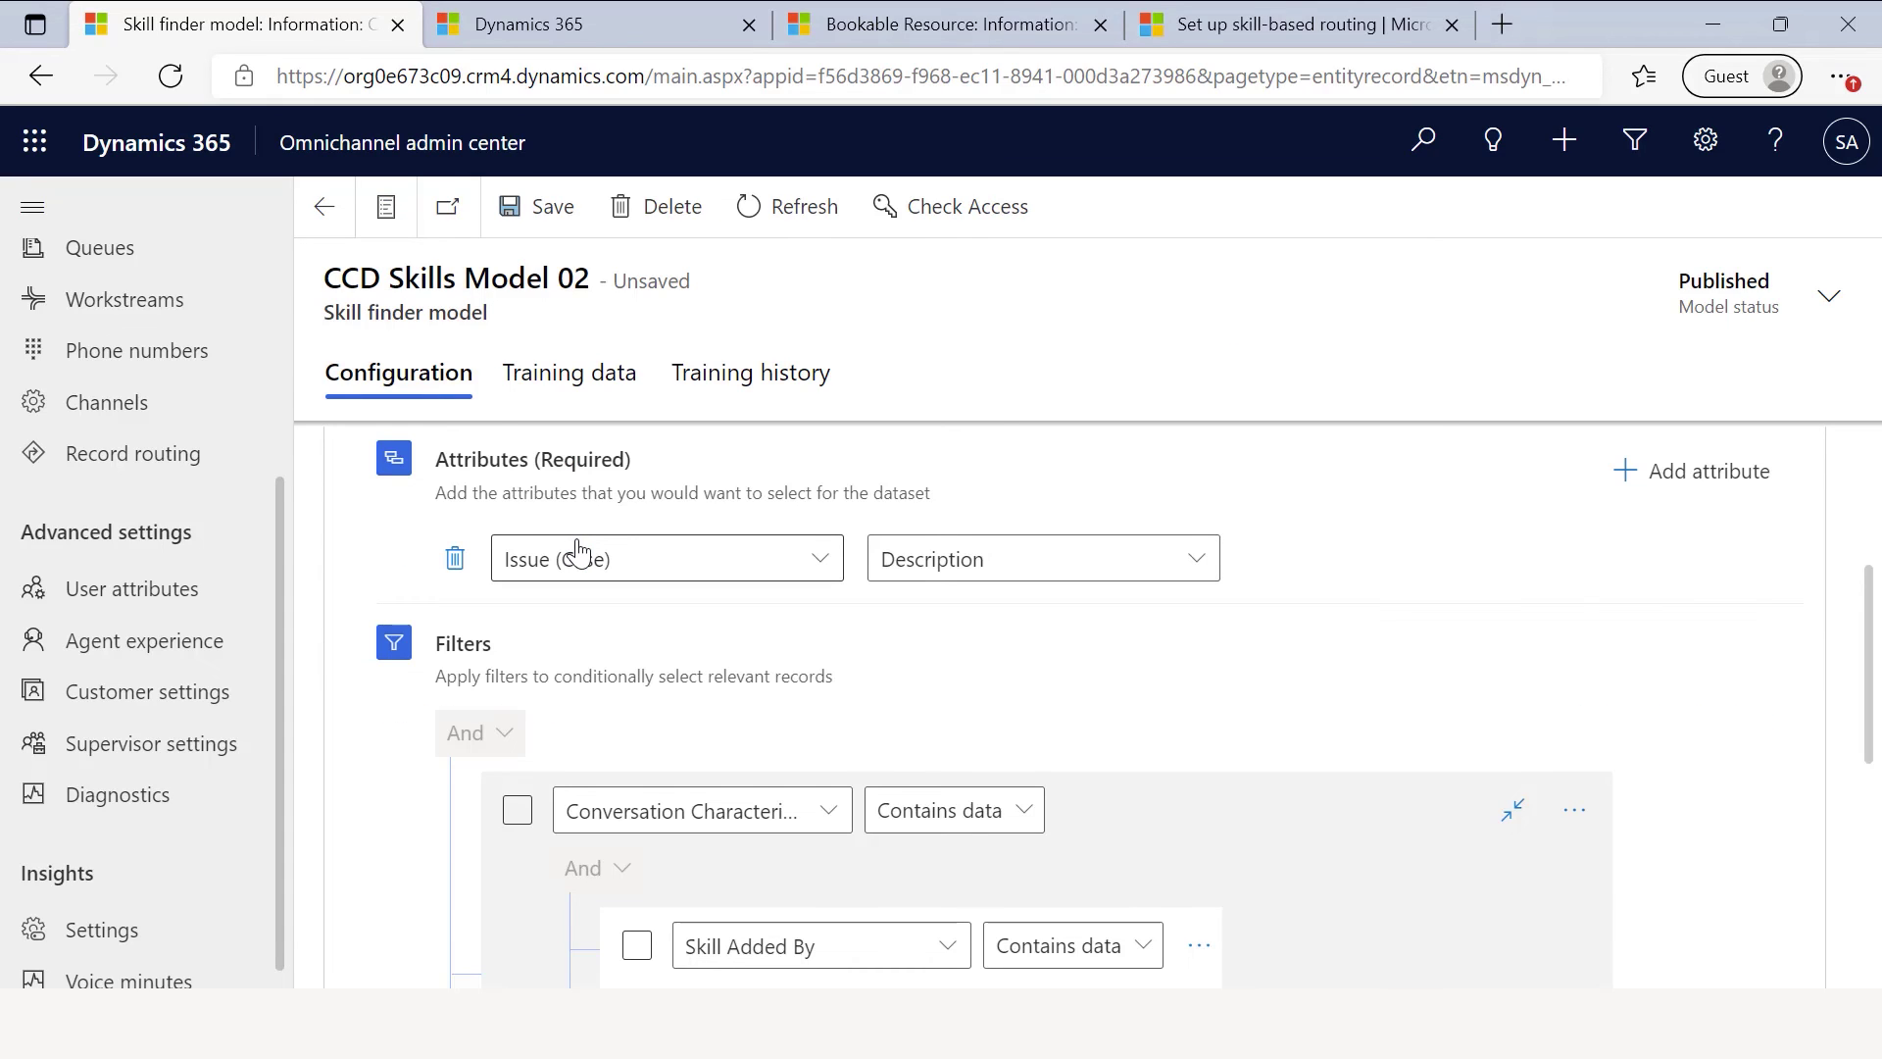
{"action": "scroll", "coordinate": [578, 552], "scroll_direction": "down", "scroll_amount": 1}
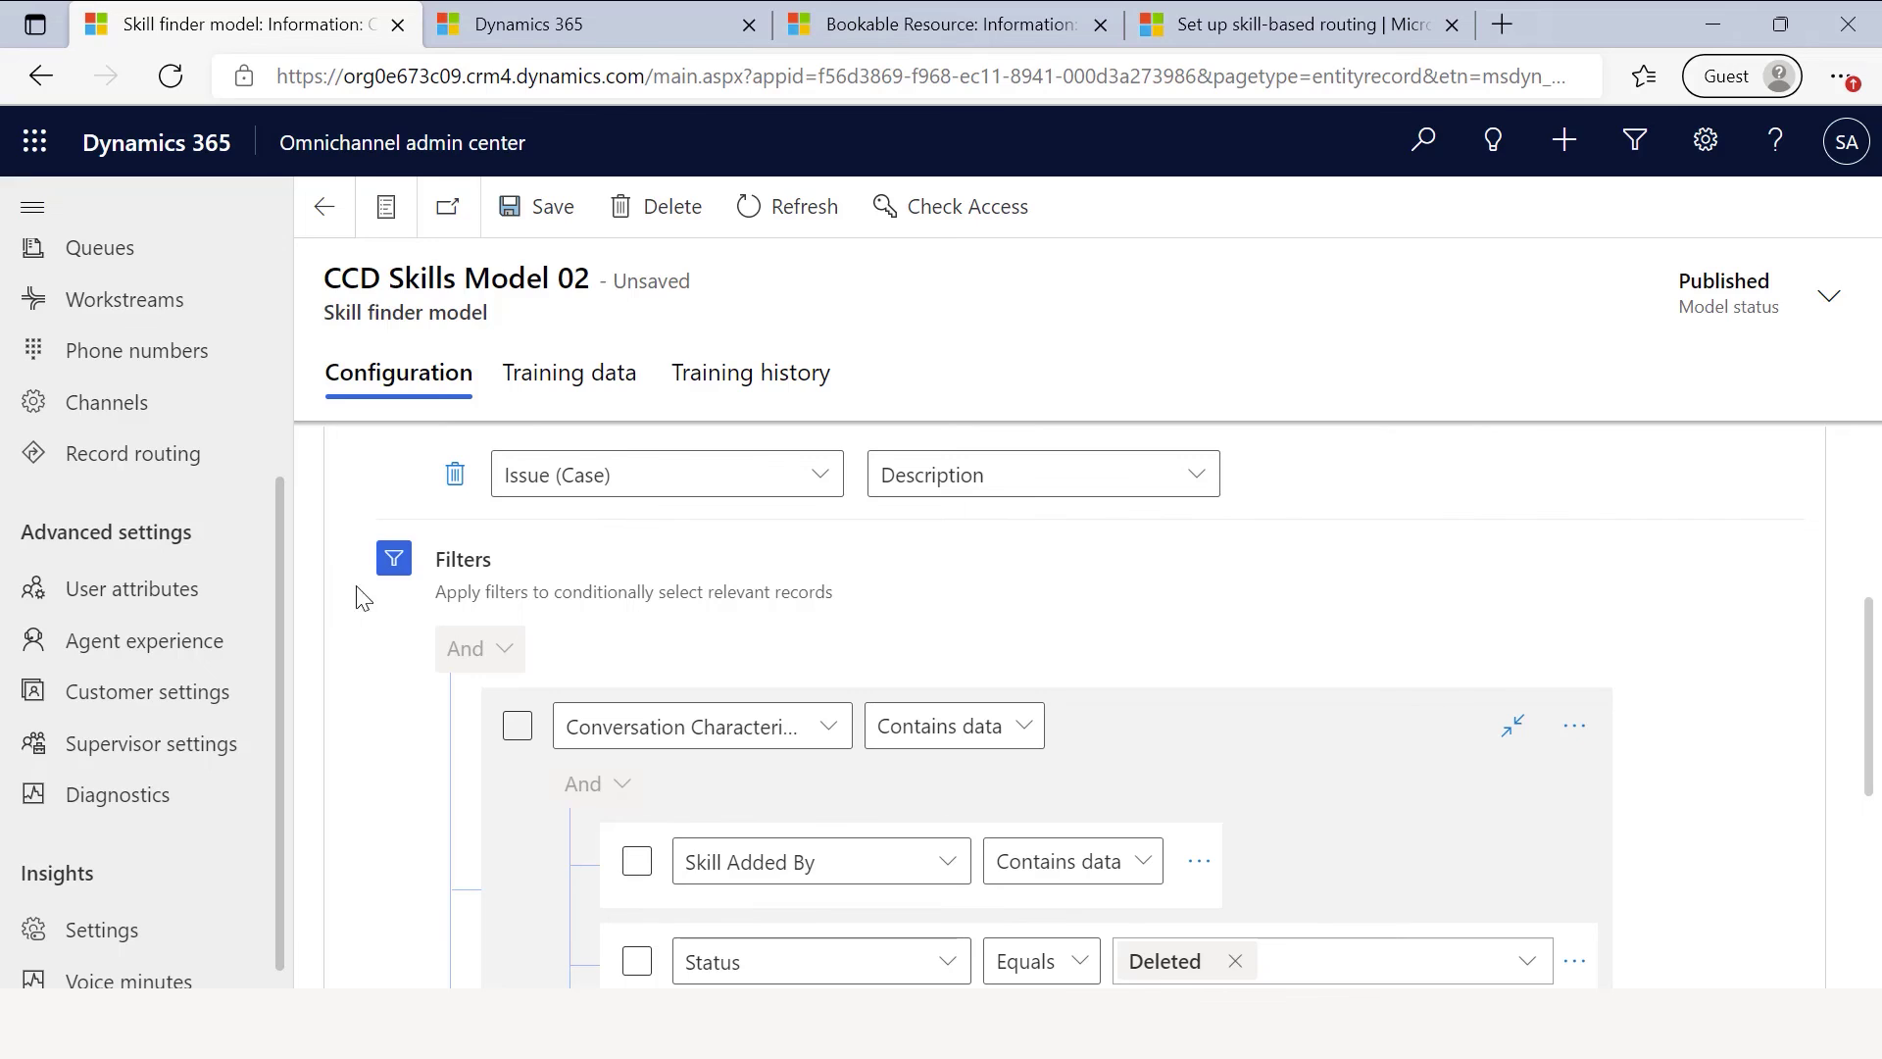
{"action": "scroll", "coordinate": [554, 509], "scroll_direction": "up", "scroll_amount": 2}
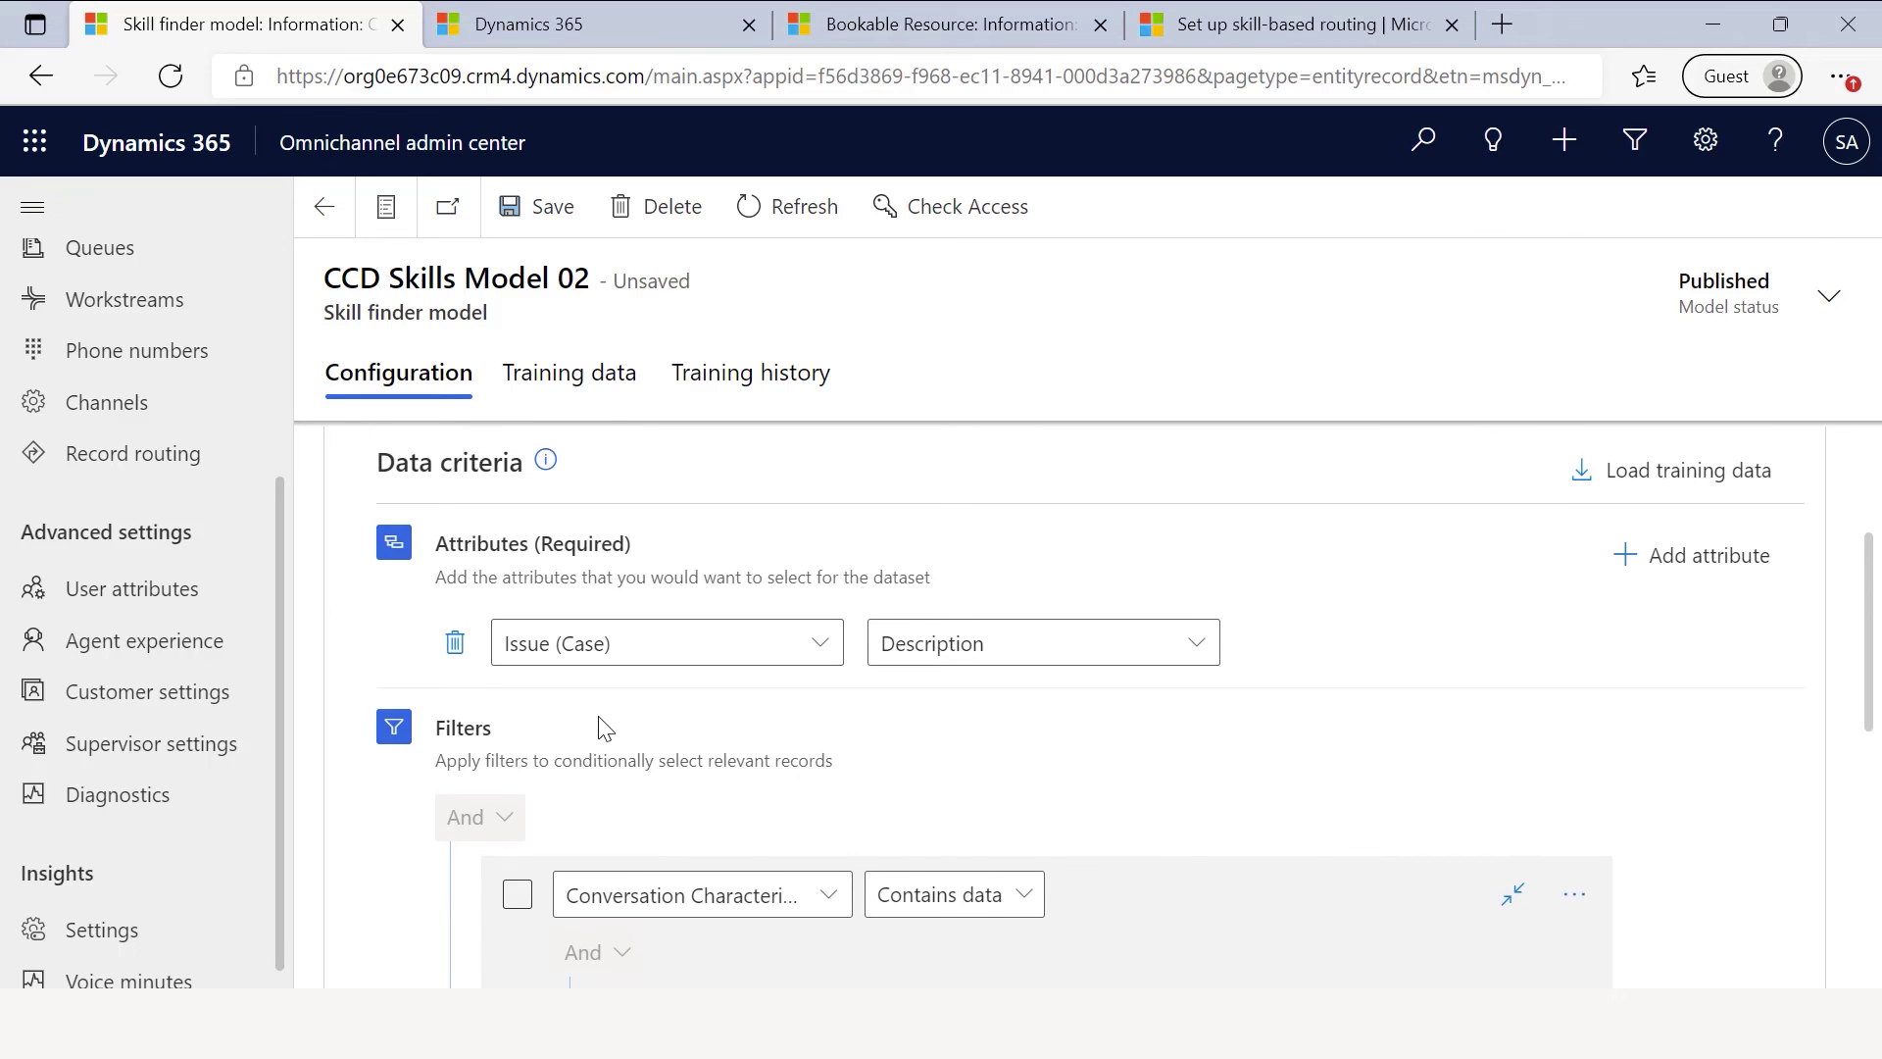
{"action": "scroll", "coordinate": [601, 722], "scroll_direction": "down", "scroll_amount": 2}
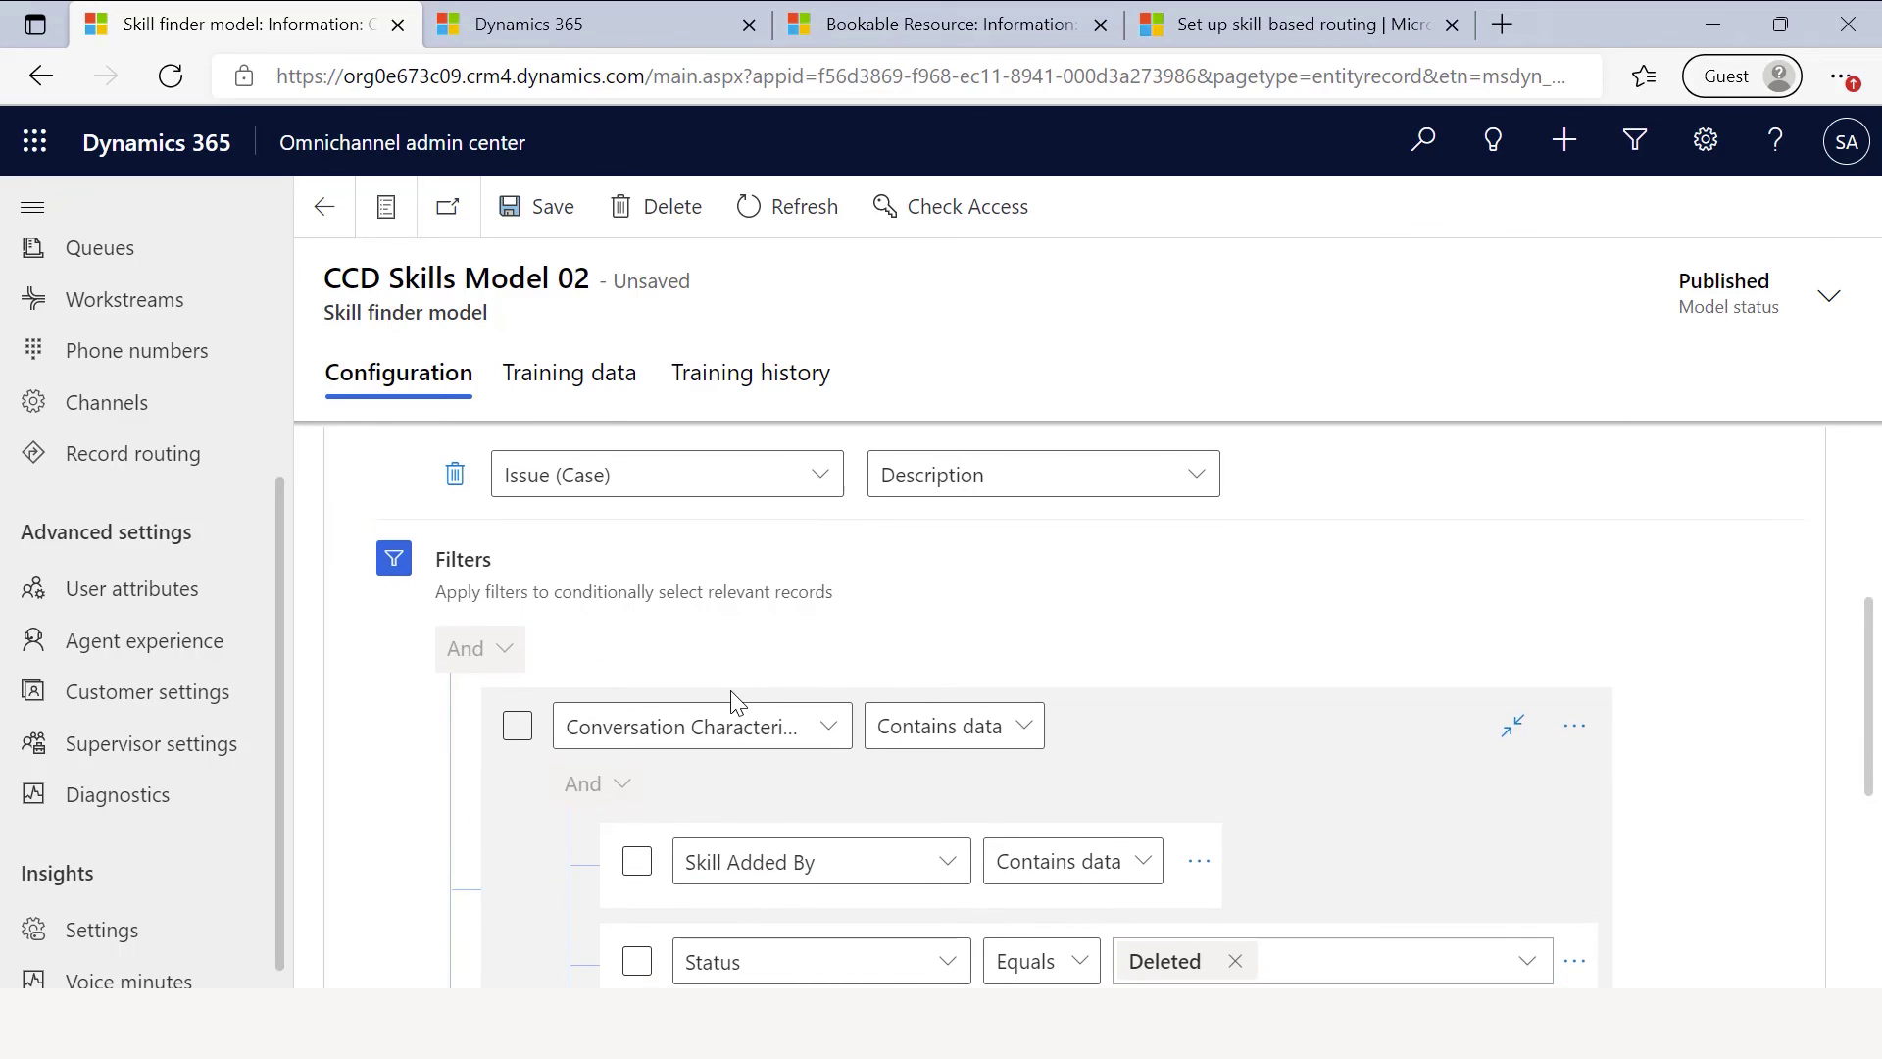
{"action": "scroll", "coordinate": [745, 702], "scroll_direction": "down", "scroll_amount": 1}
Keep Conversation Characteristic as the top filter's field.
{"action": "left_click", "coordinate": [829, 641]}
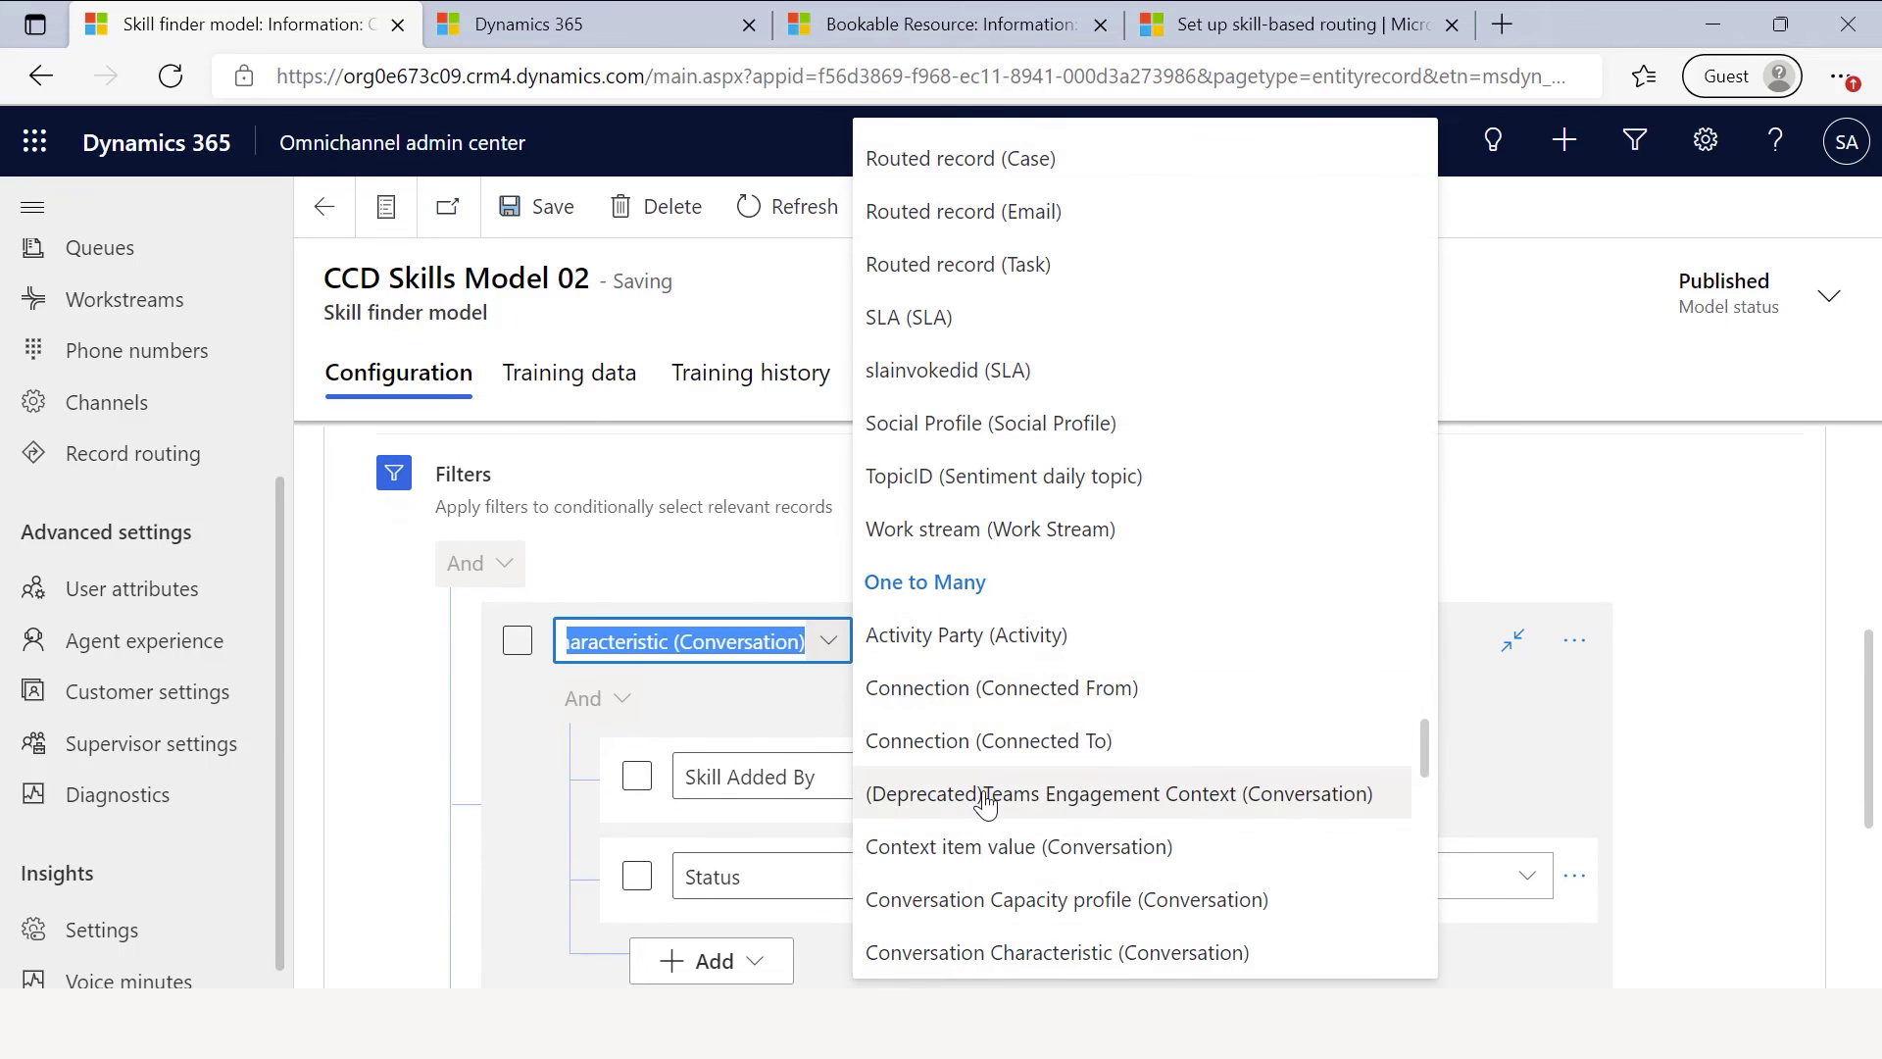
{"action": "scroll", "coordinate": [996, 813], "scroll_direction": "down", "scroll_amount": 1}
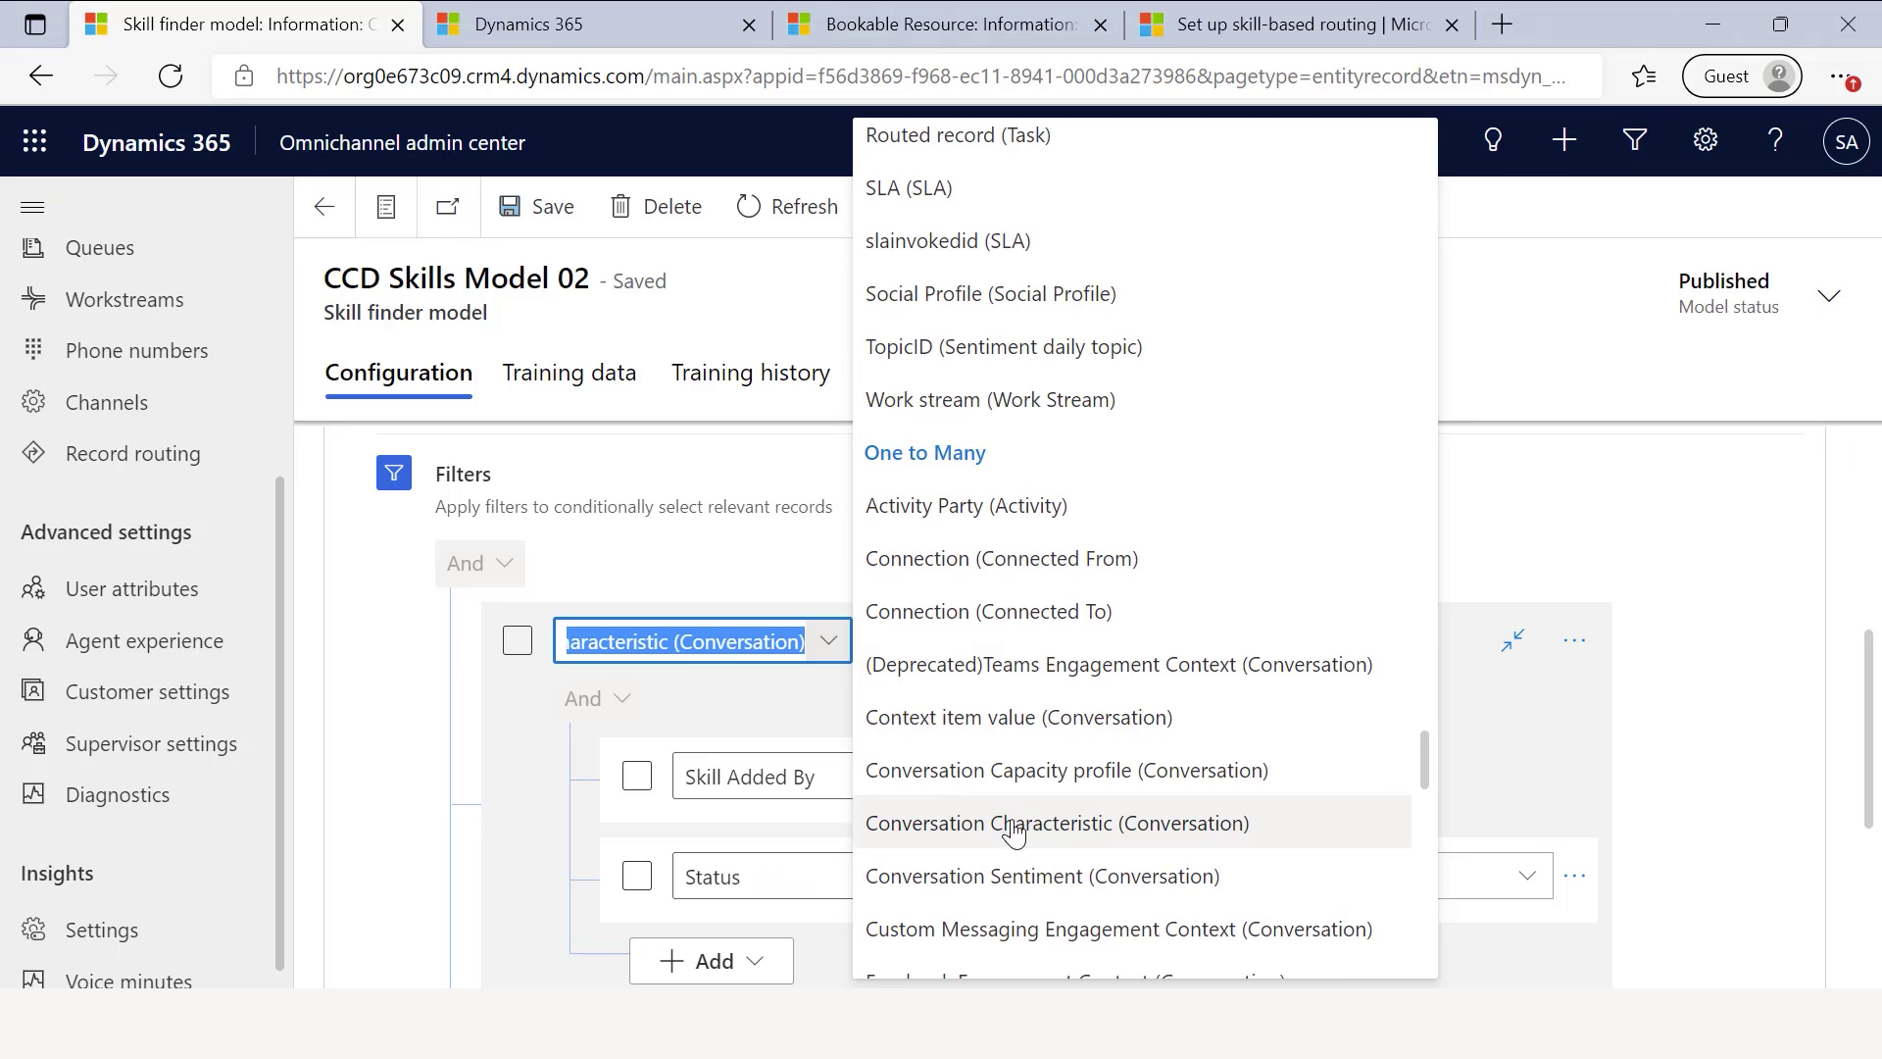
{"action": "left_click", "coordinate": [919, 807]}
{"action": "scroll", "coordinate": [844, 769], "scroll_direction": "down", "scroll_amount": 1}
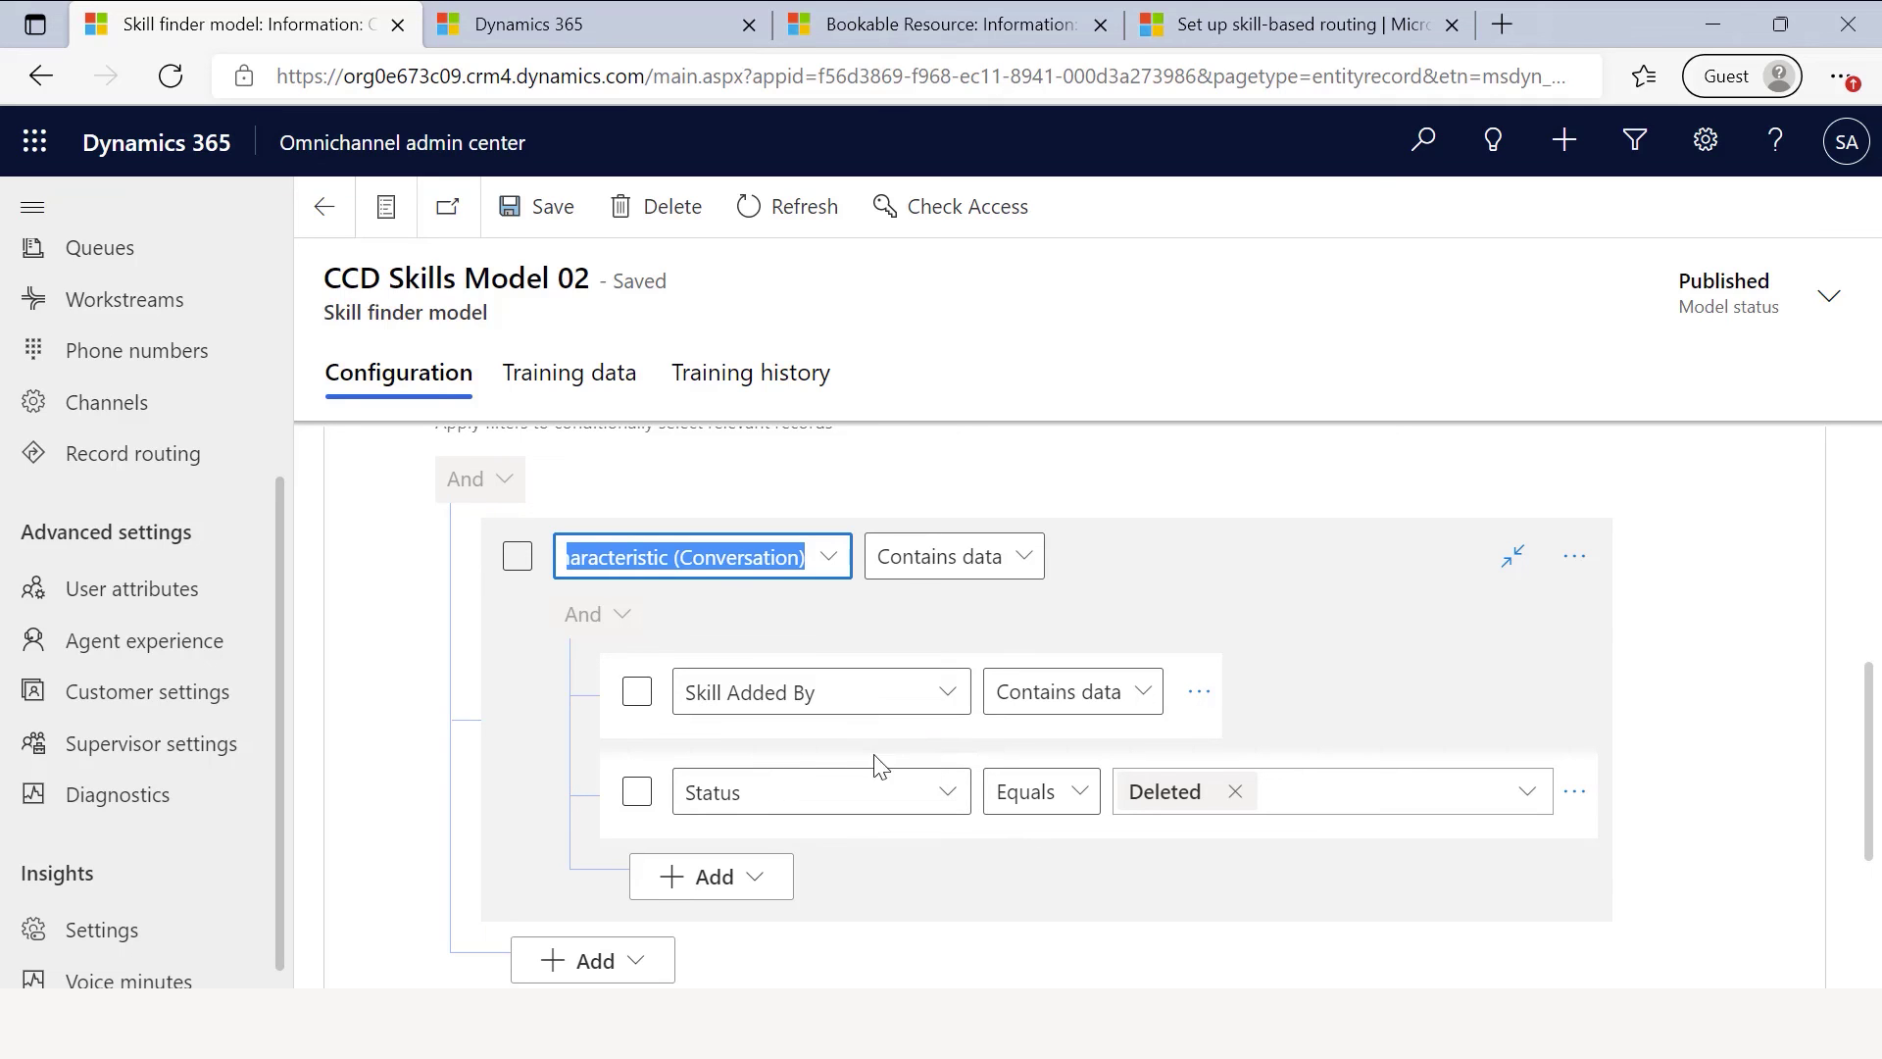
{"action": "scroll", "coordinate": [784, 745], "scroll_direction": "up", "scroll_amount": 1}
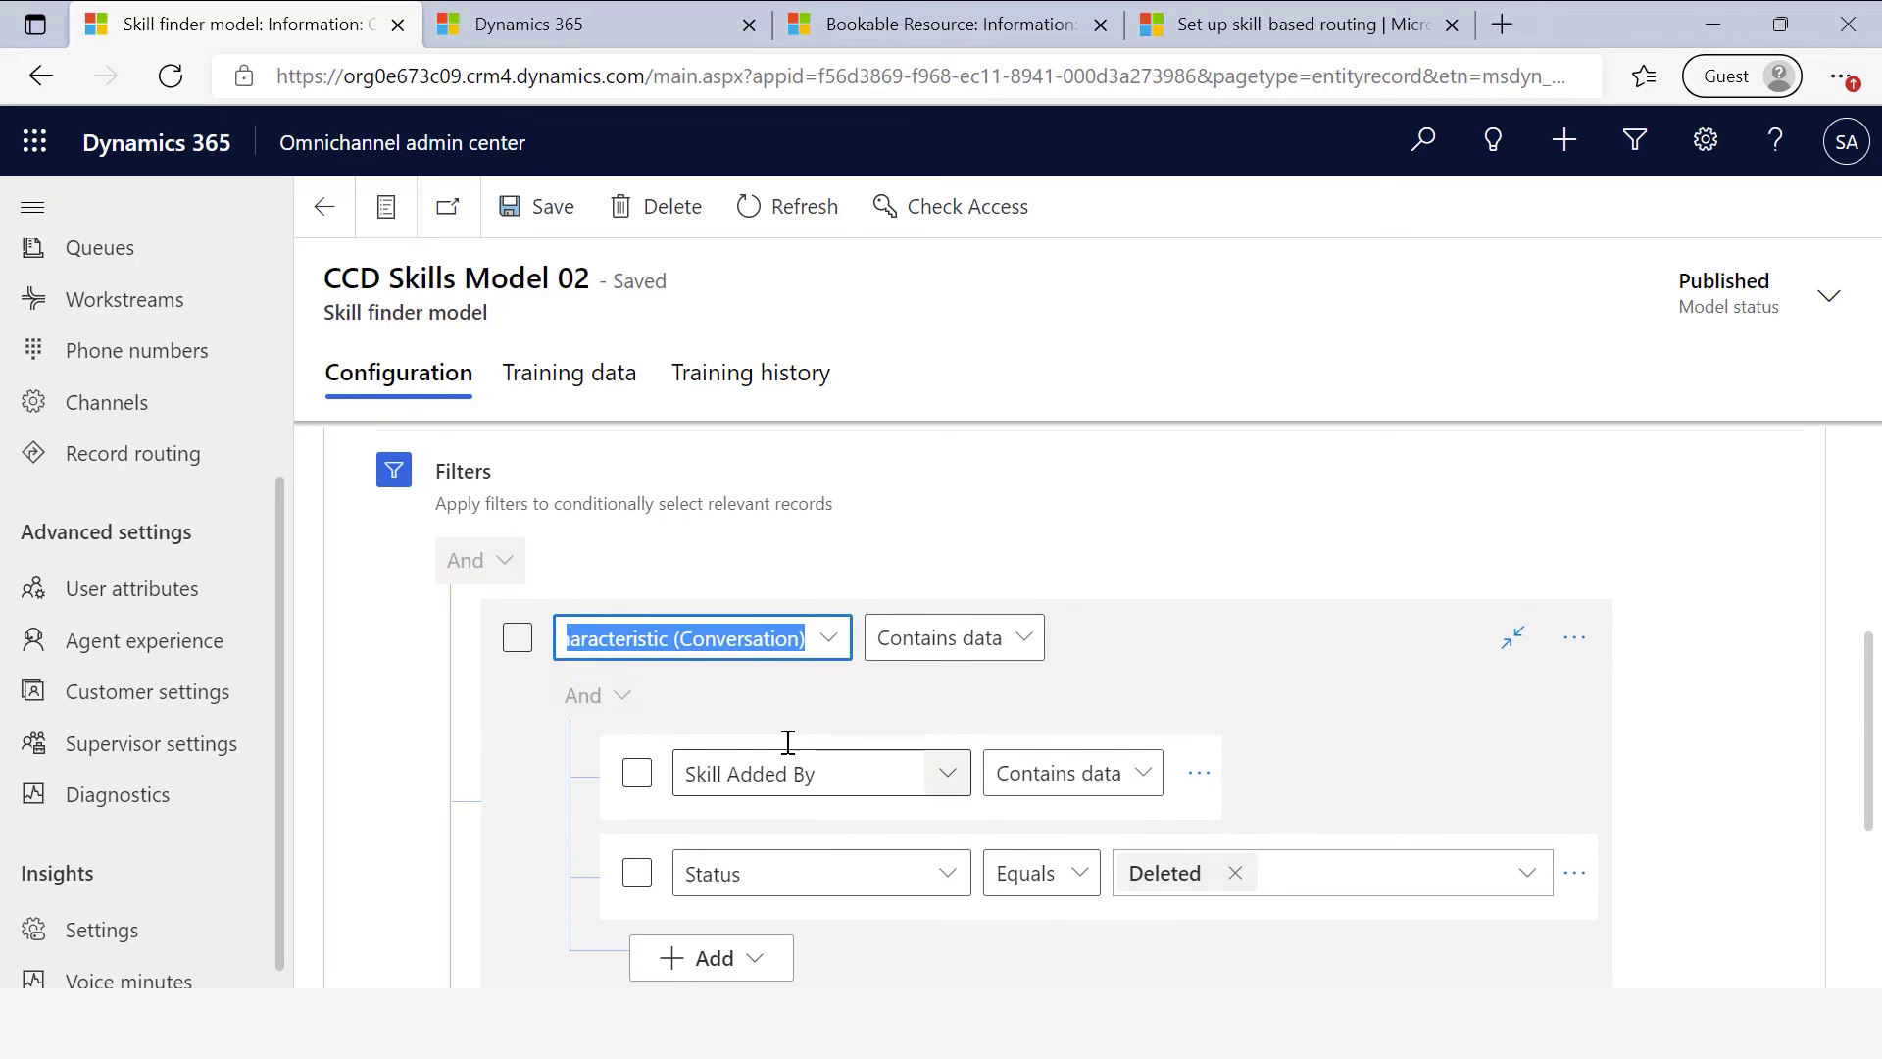
Select the Skill Added By and Status filter conditions and check their options menu.
{"action": "left_click", "coordinate": [637, 775]}
{"action": "left_click", "coordinate": [637, 875]}
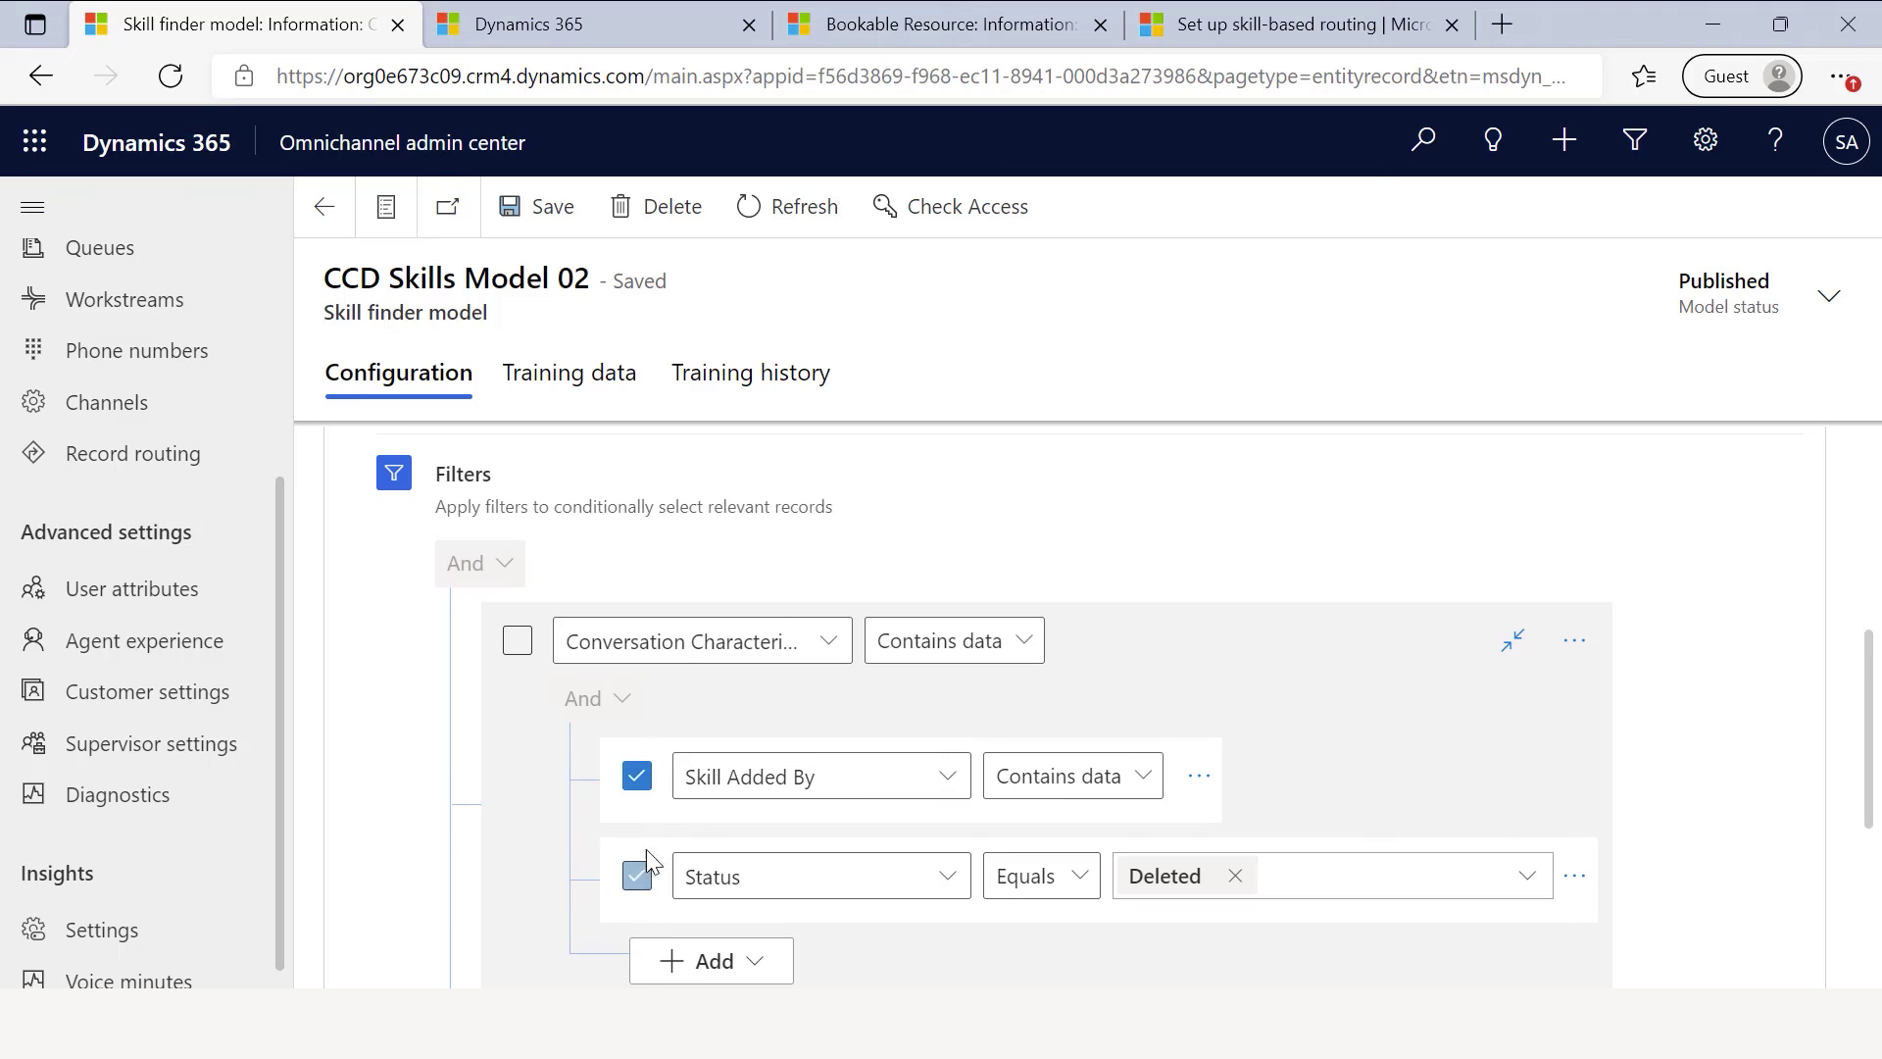
{"action": "left_click", "coordinate": [1575, 640]}
{"action": "key", "text": "Escape"}
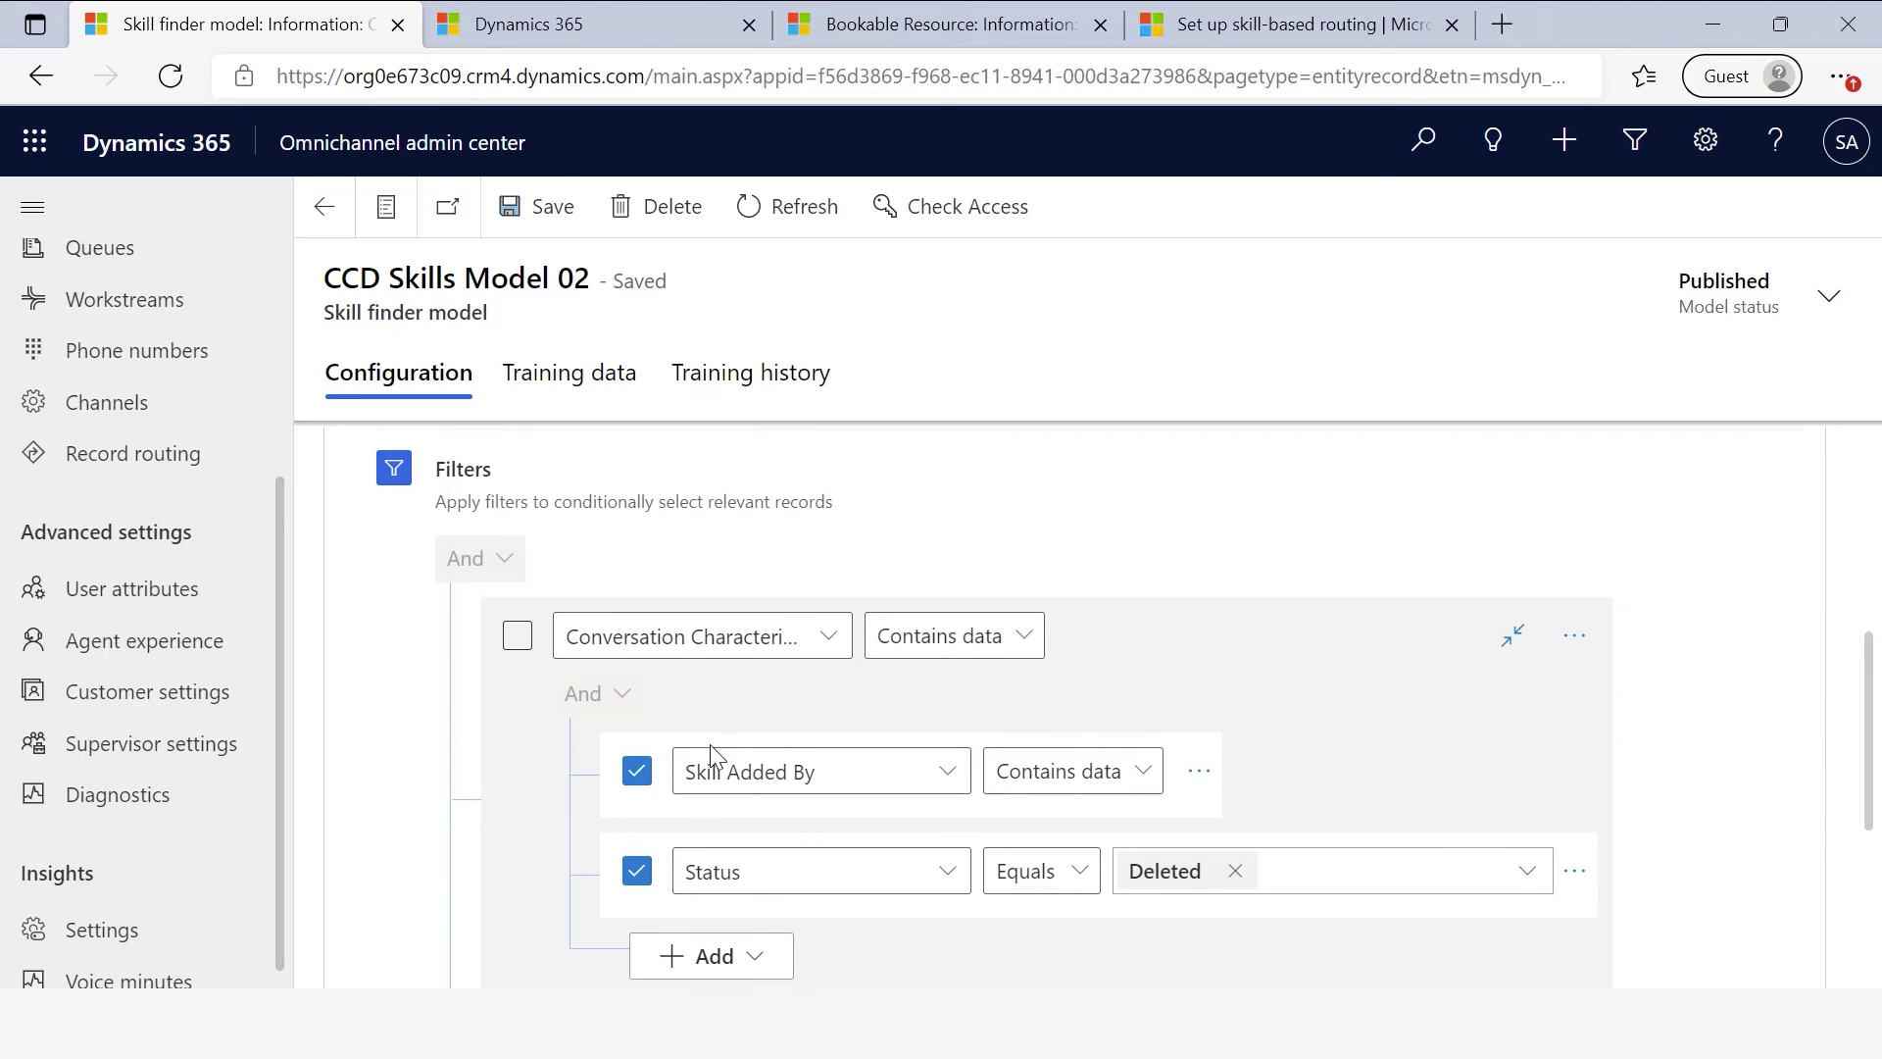
{"action": "scroll", "coordinate": [722, 798], "scroll_direction": "down", "scroll_amount": 2}
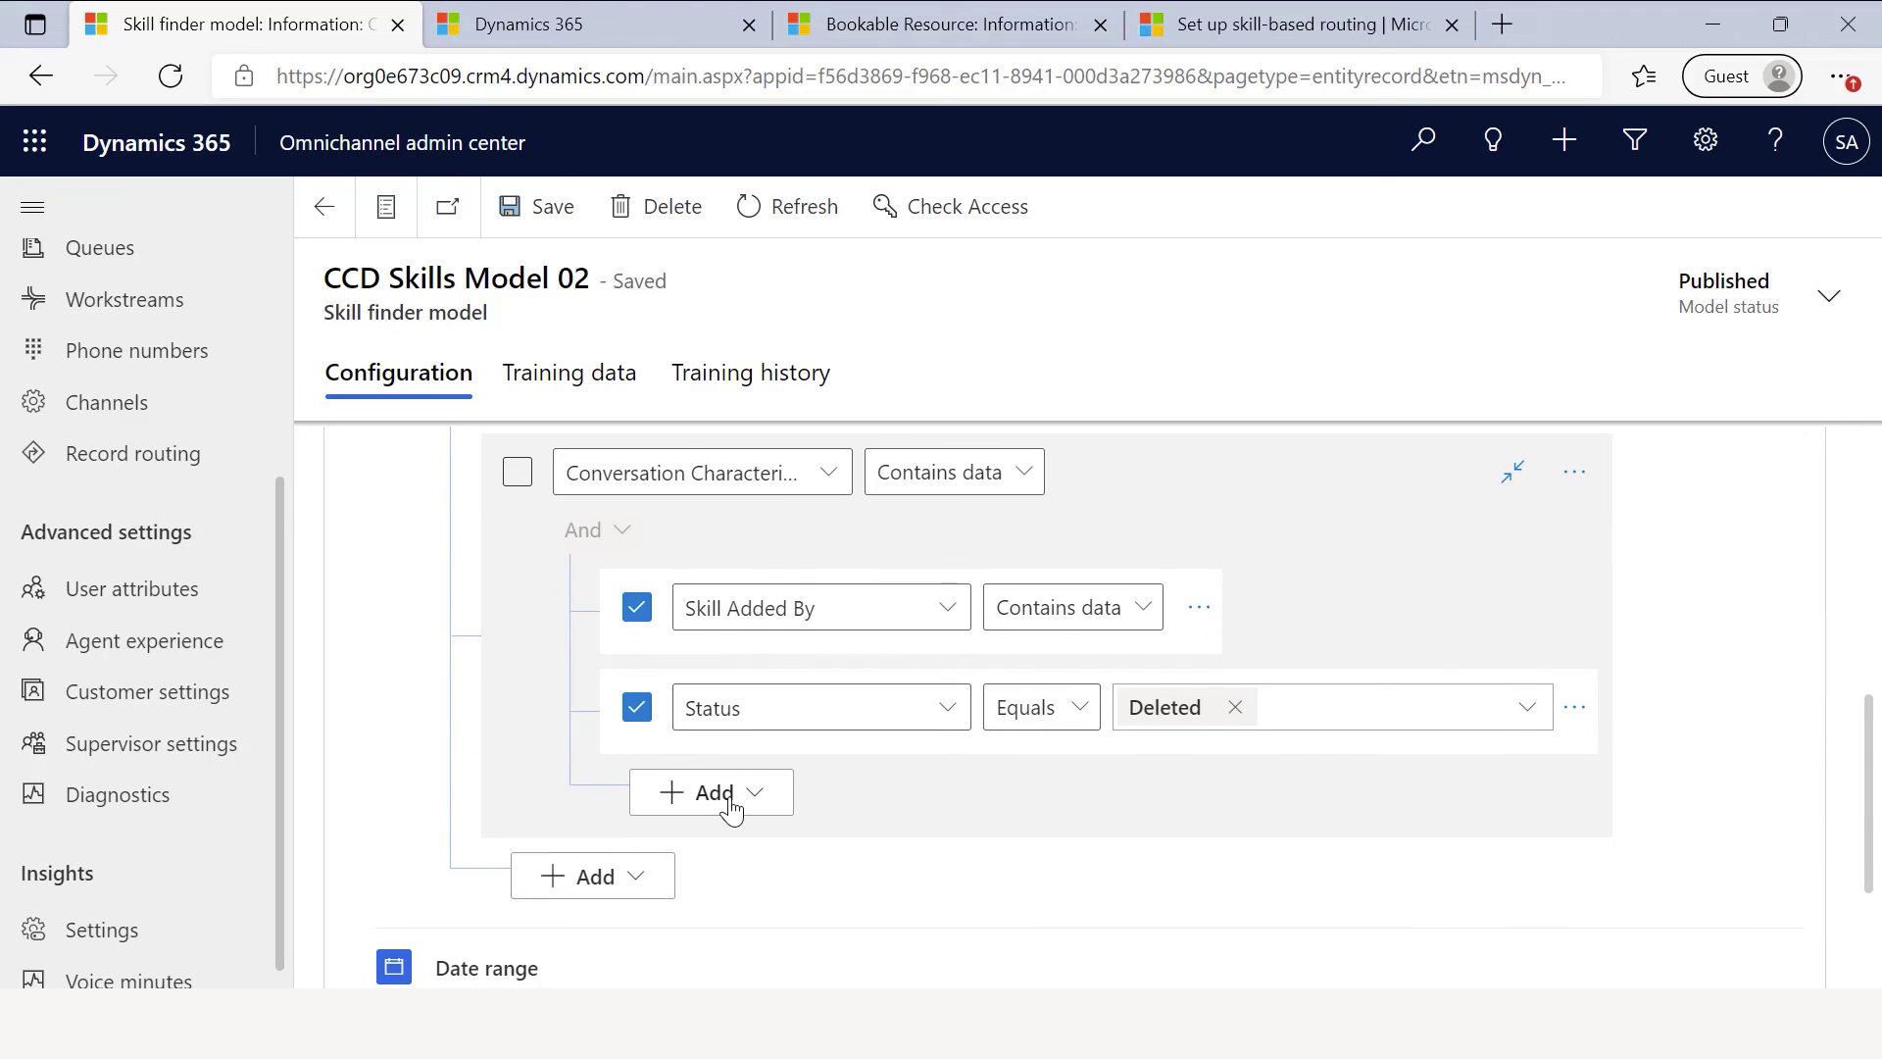
Group the Skill Added By and Status conditions and change the group's operator from And to Or.
{"action": "left_click", "coordinate": [1572, 708]}
{"action": "left_click", "coordinate": [1616, 760]}
{"action": "left_click", "coordinate": [725, 607]}
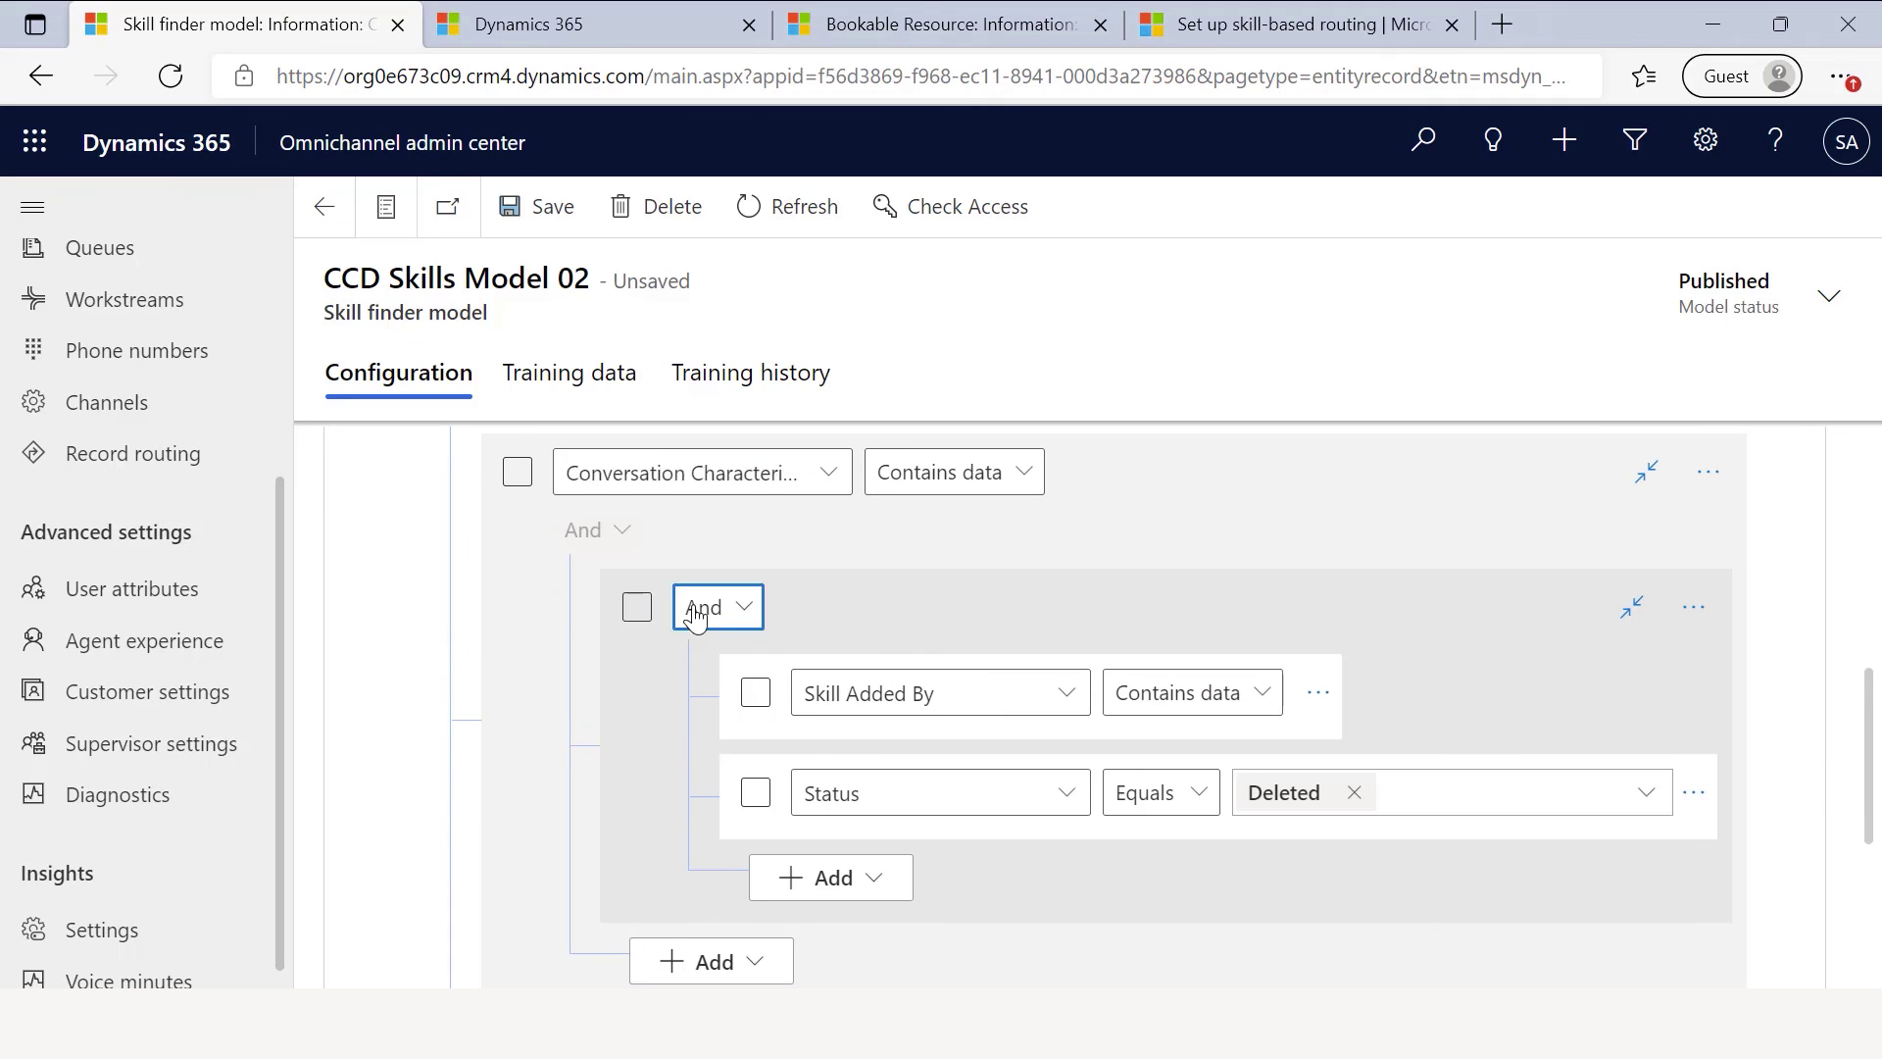
{"action": "left_click", "coordinate": [703, 705]}
{"action": "scroll", "coordinate": [936, 737], "scroll_direction": "down", "scroll_amount": 2}
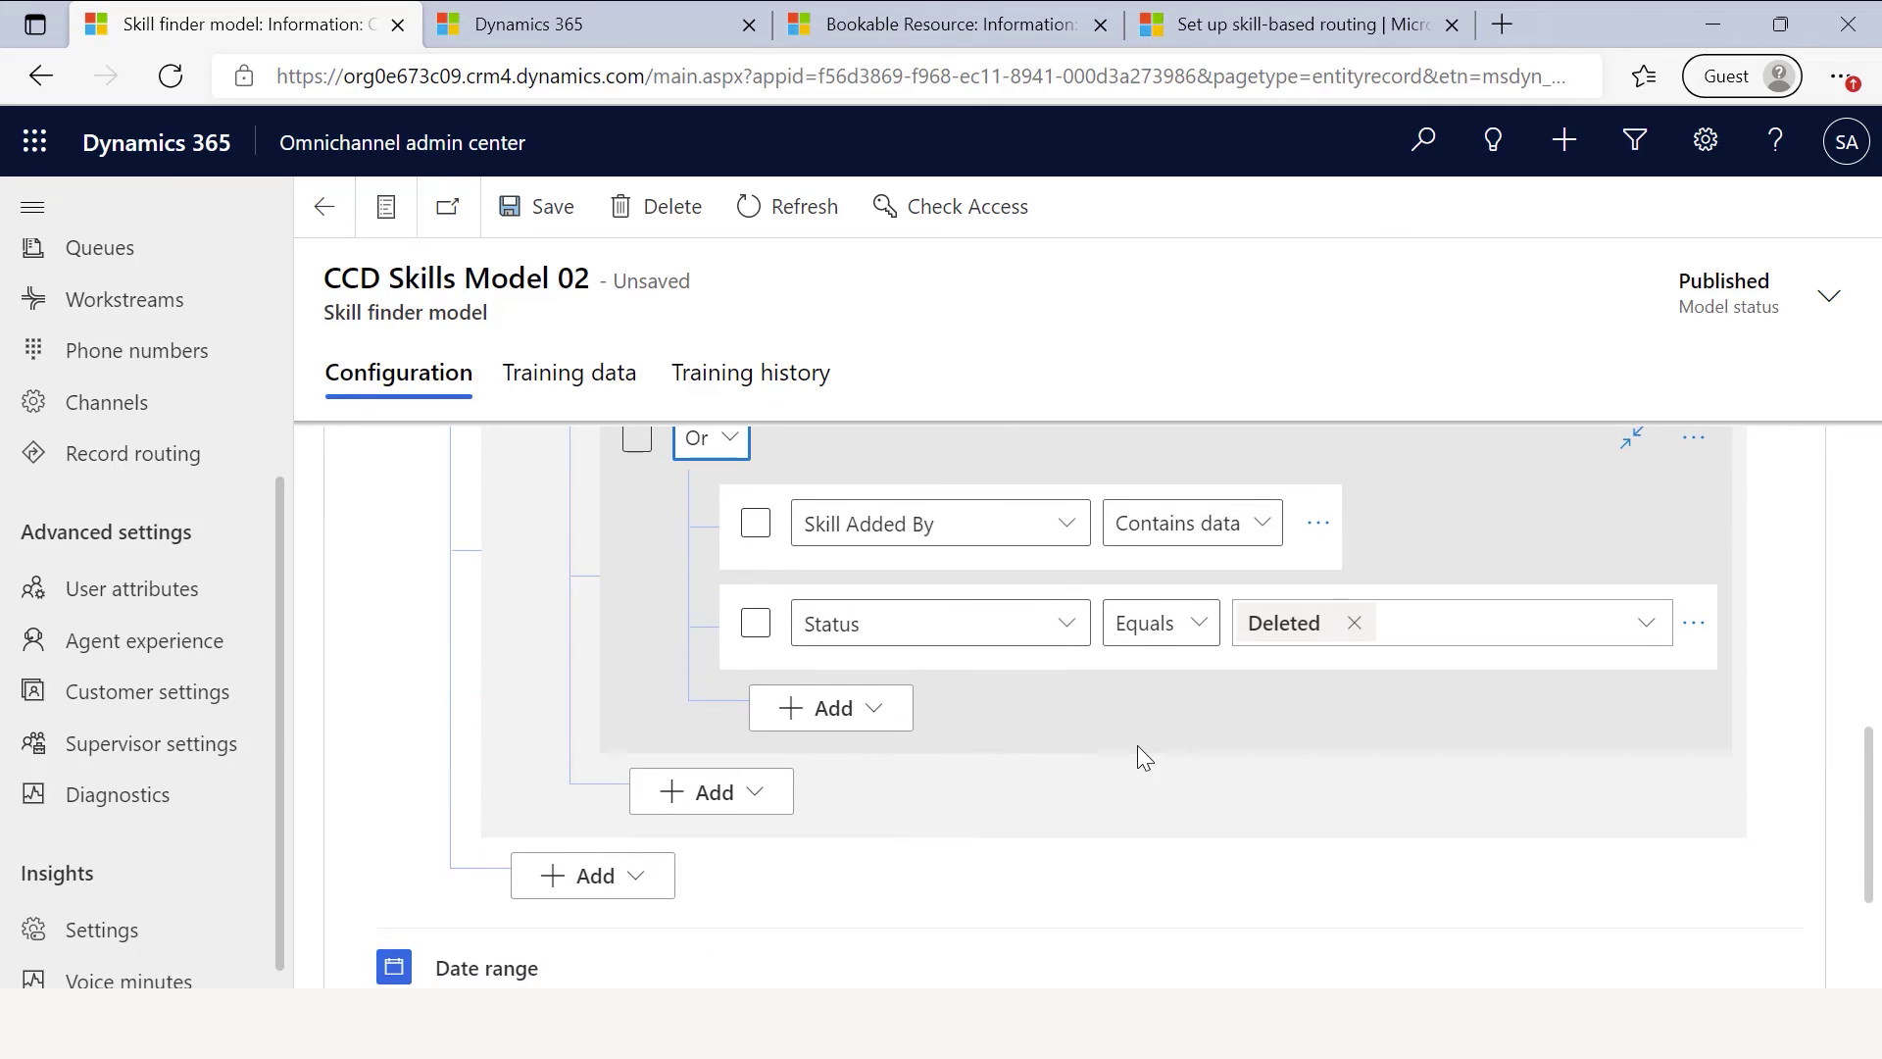
{"action": "scroll", "coordinate": [1134, 756], "scroll_direction": "up", "scroll_amount": 1}
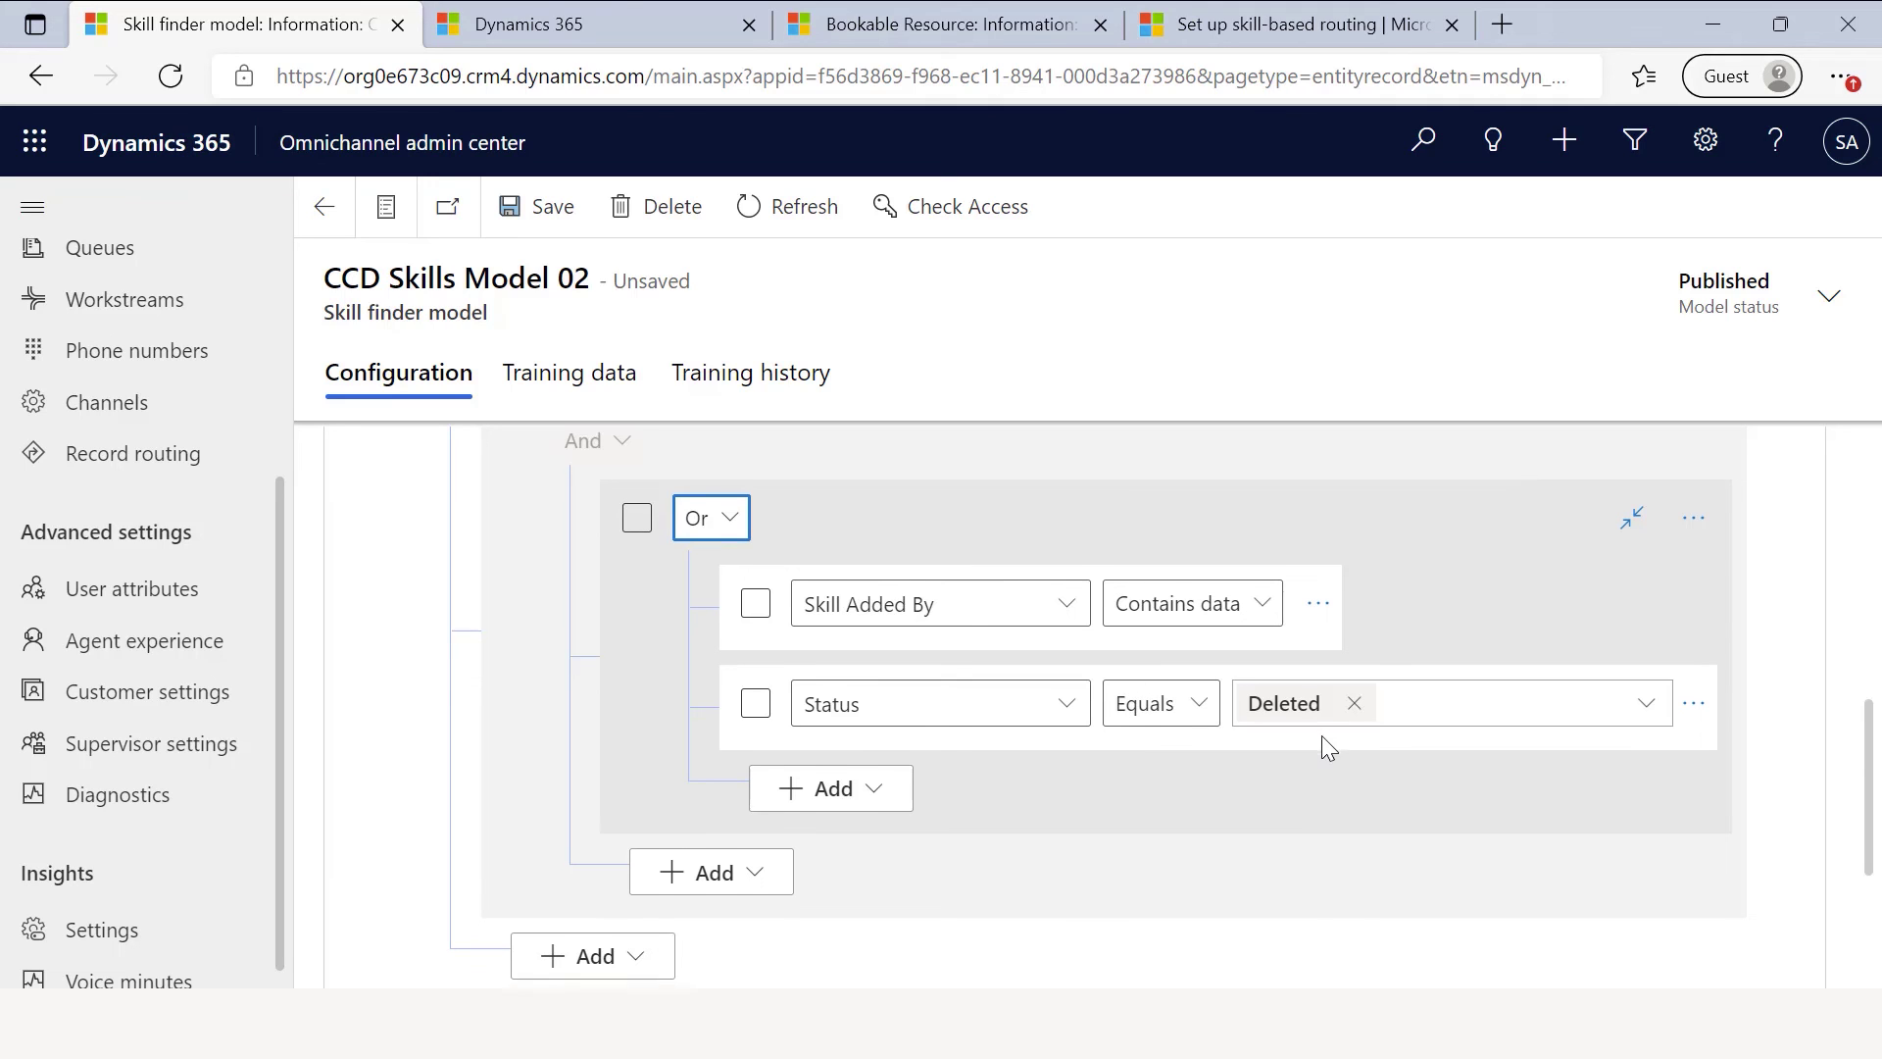
{"action": "scroll", "coordinate": [1323, 743], "scroll_direction": "down", "scroll_amount": 3}
{"action": "scroll", "coordinate": [1296, 790], "scroll_direction": "up", "scroll_amount": 1}
{"action": "scroll", "coordinate": [1456, 774], "scroll_direction": "up", "scroll_amount": 8}
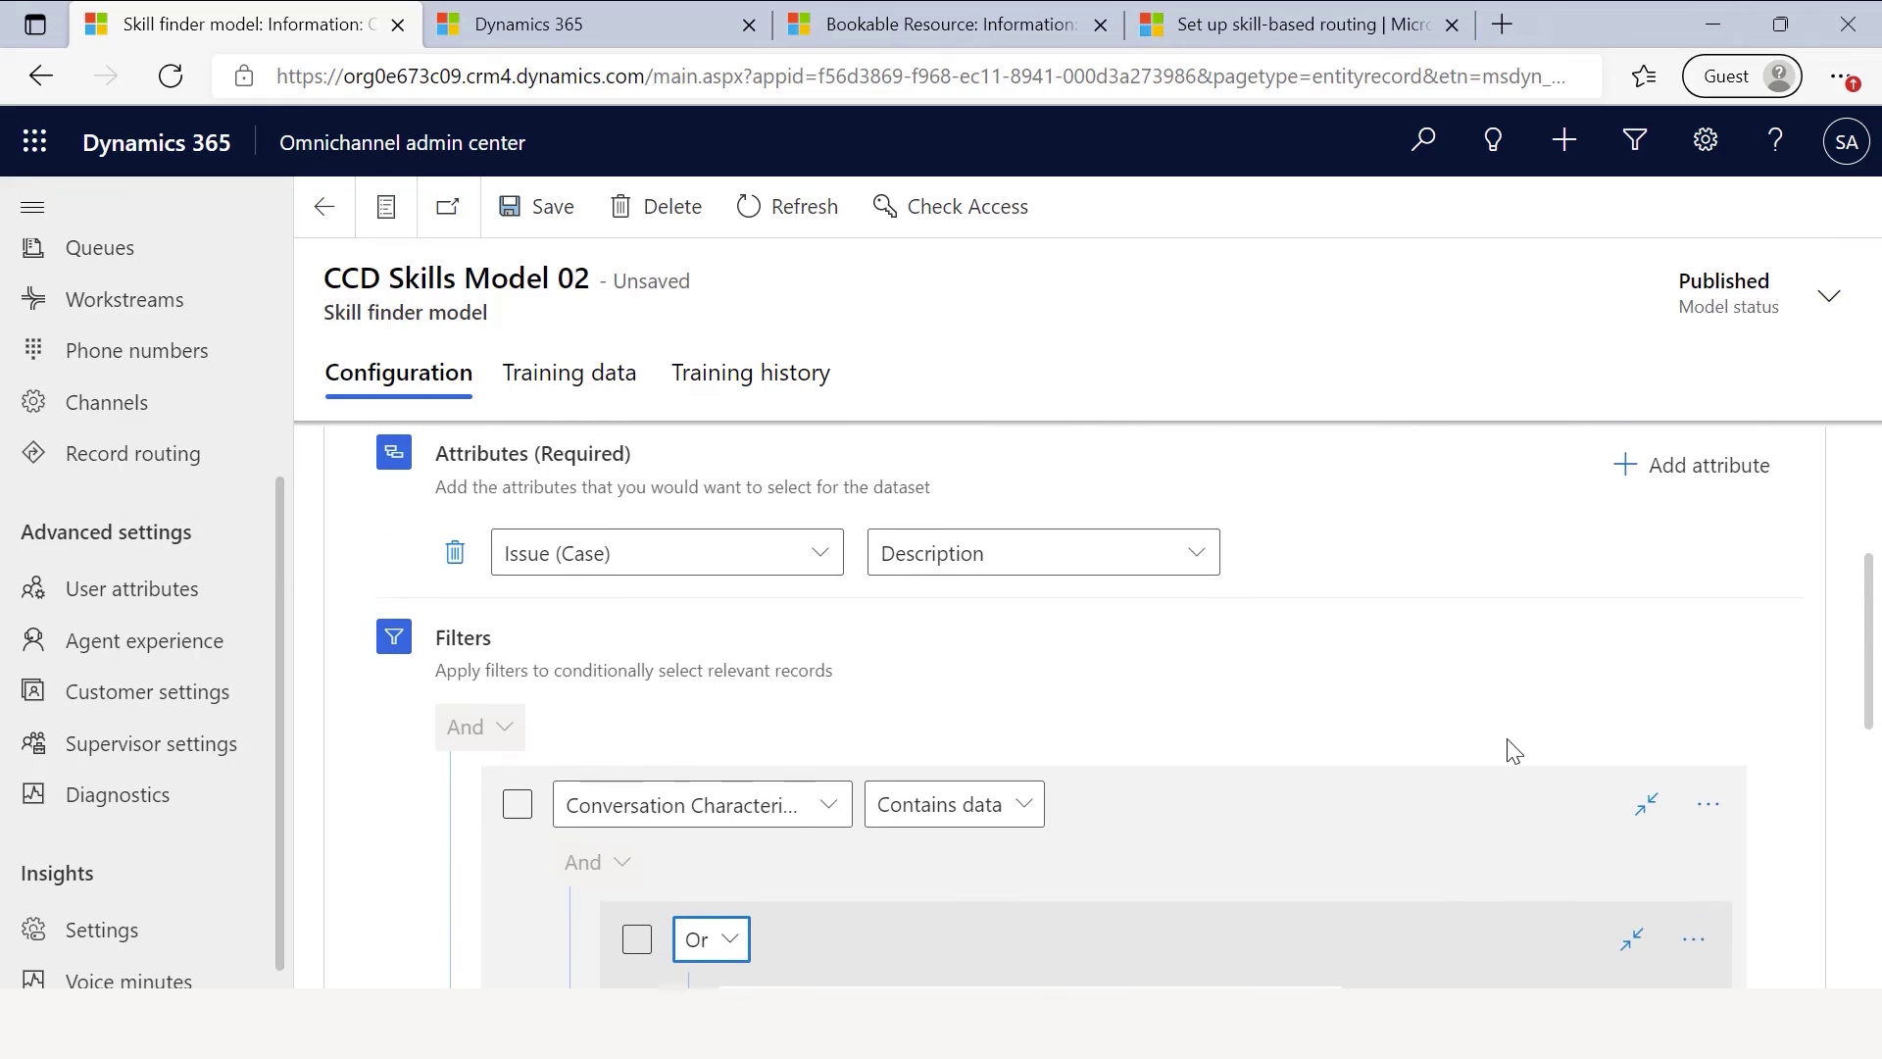